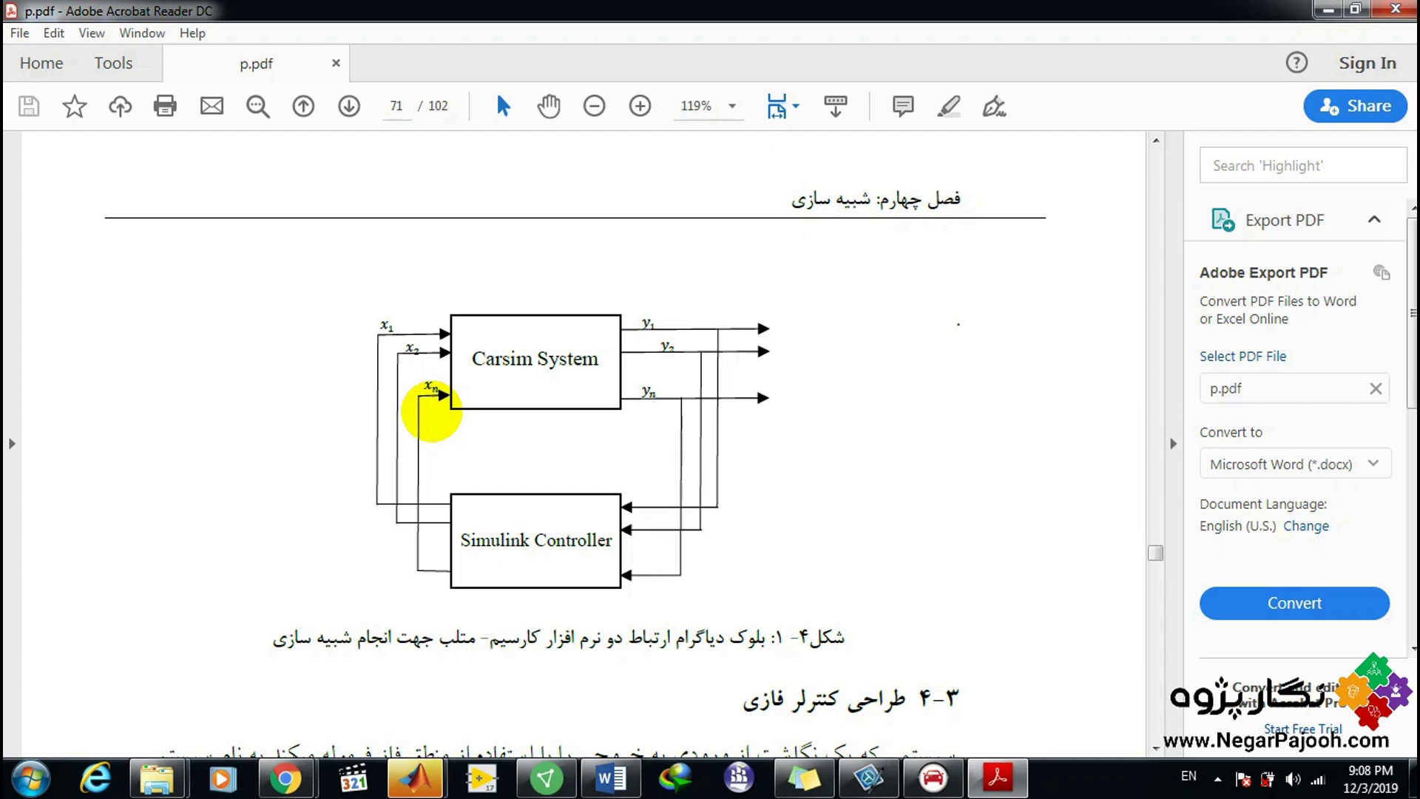
Review the simulation chapter's fuzzy controller section in the PDF and highlight the heading for the fuzzy controller inputs.
scroll(422, 388, down, 15)
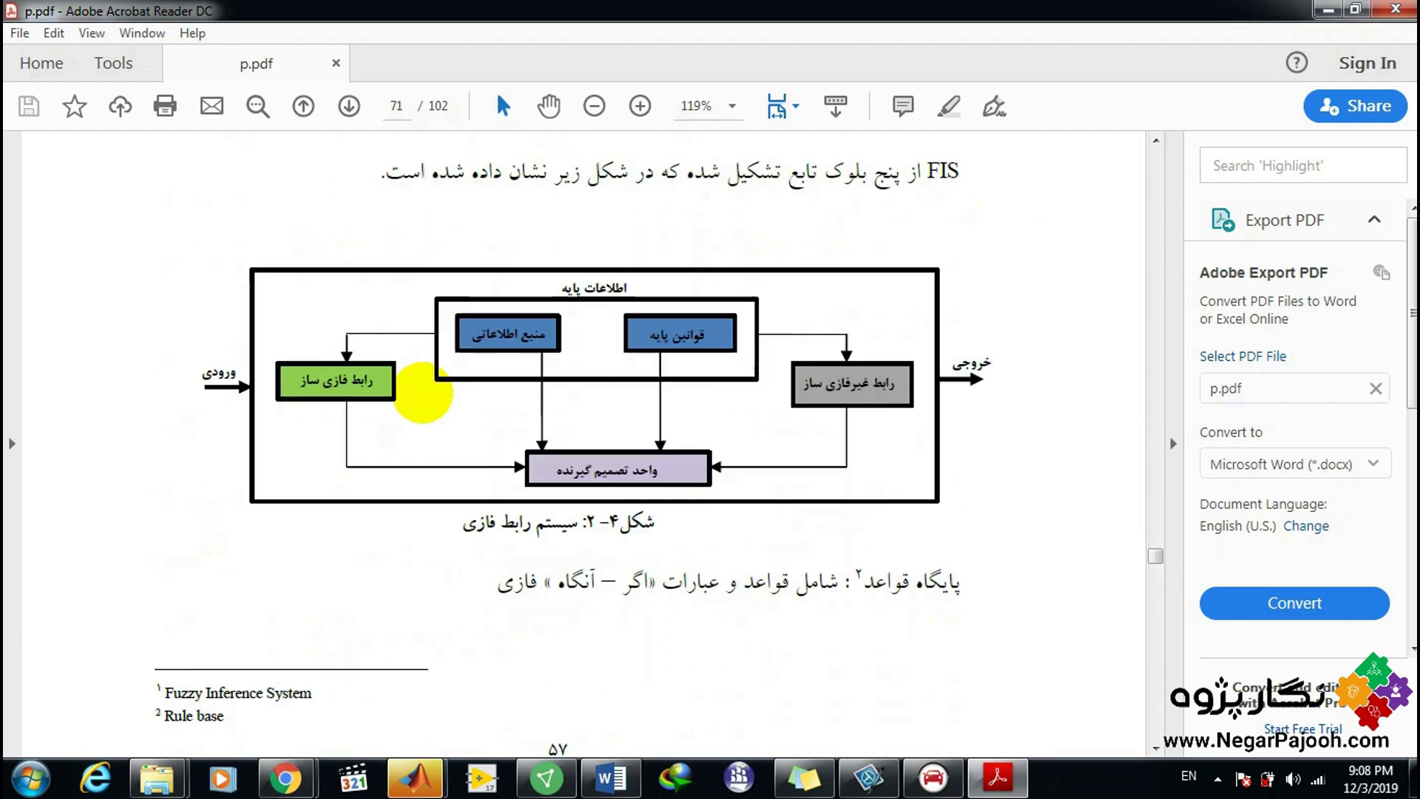
scroll(421, 391, down, 15)
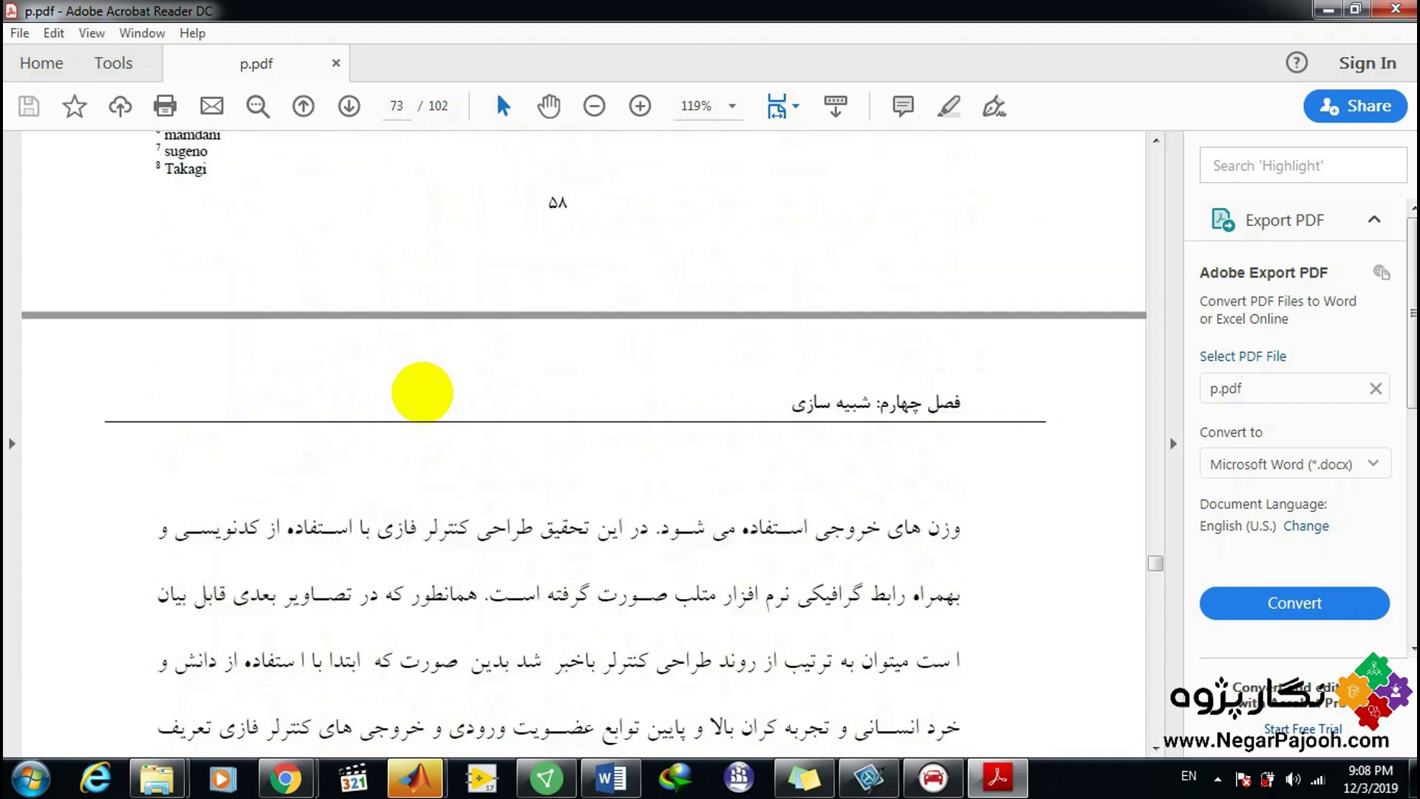
scroll(420, 388, down, 10)
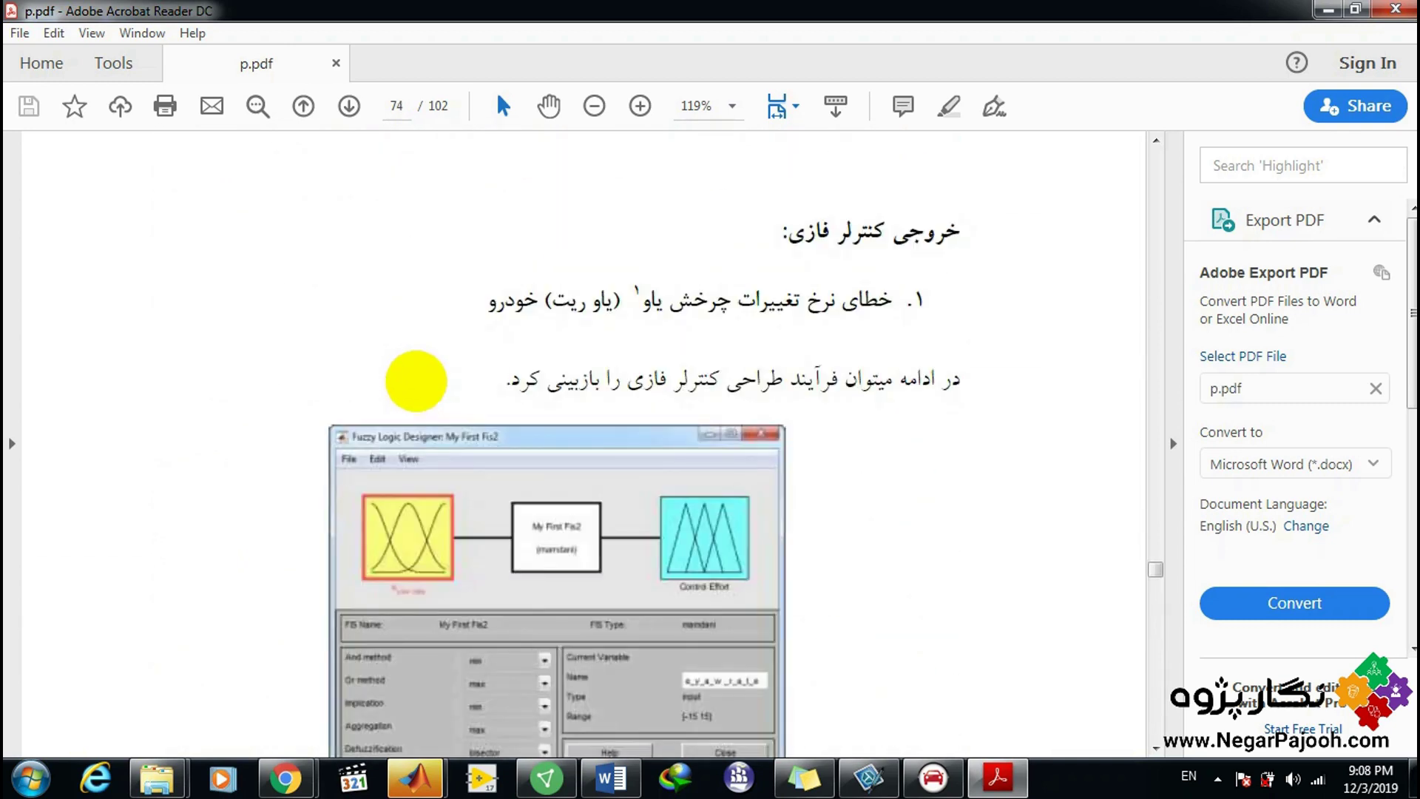
scroll(418, 384, up, 15)
scroll(415, 381, down, 5)
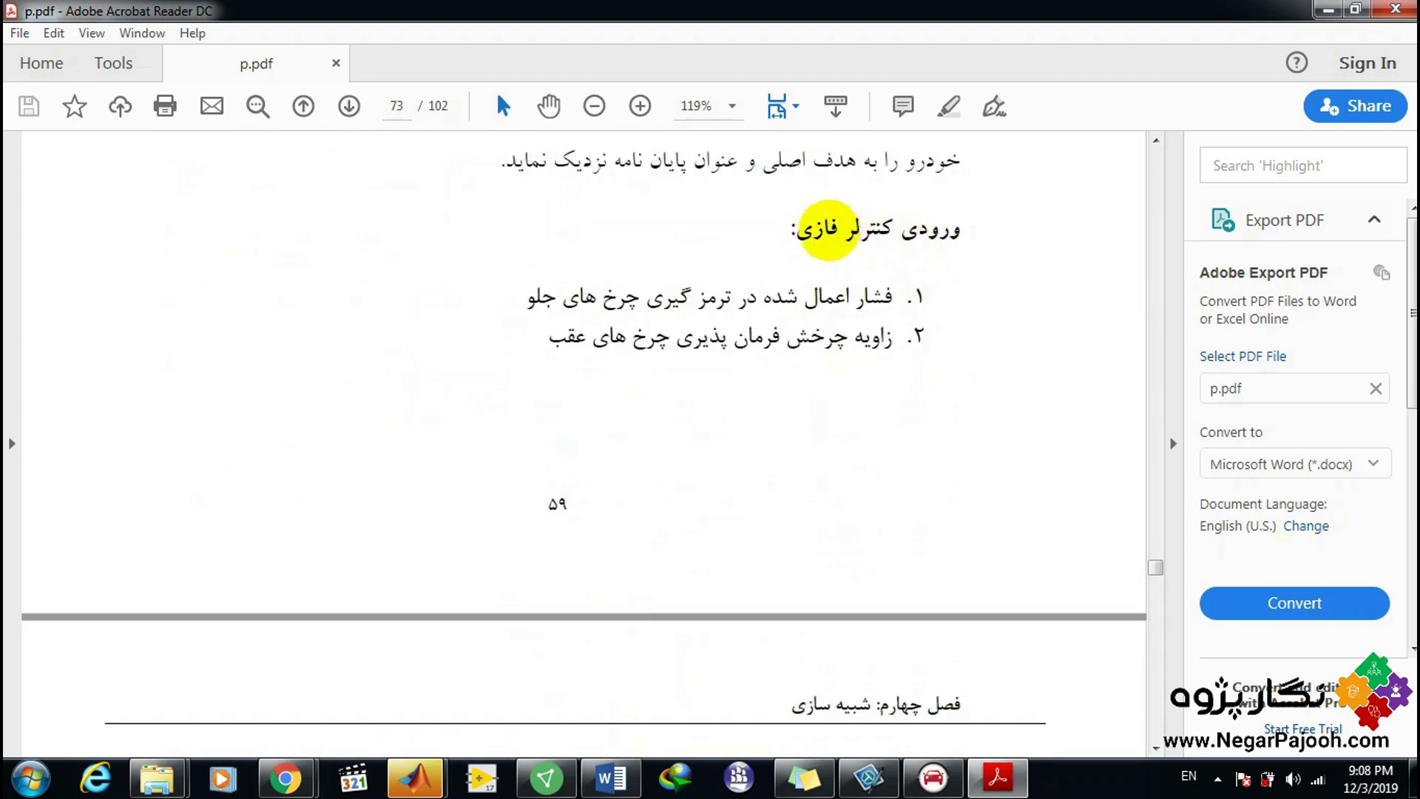
drag(769, 229, 953, 229)
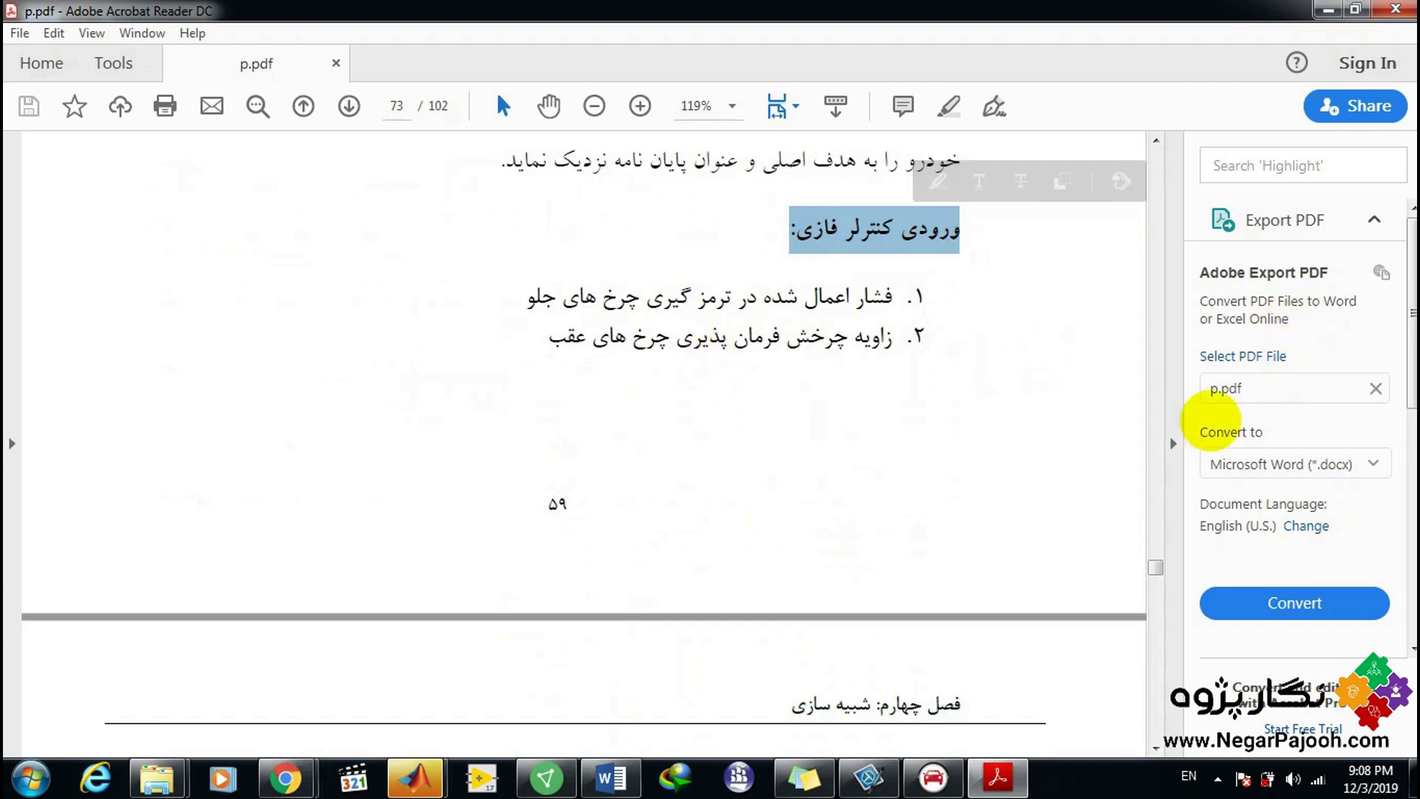
Collapse the PDF's tools pane and show the page thumbnails beside the fuzzy controller section.
click(1172, 444)
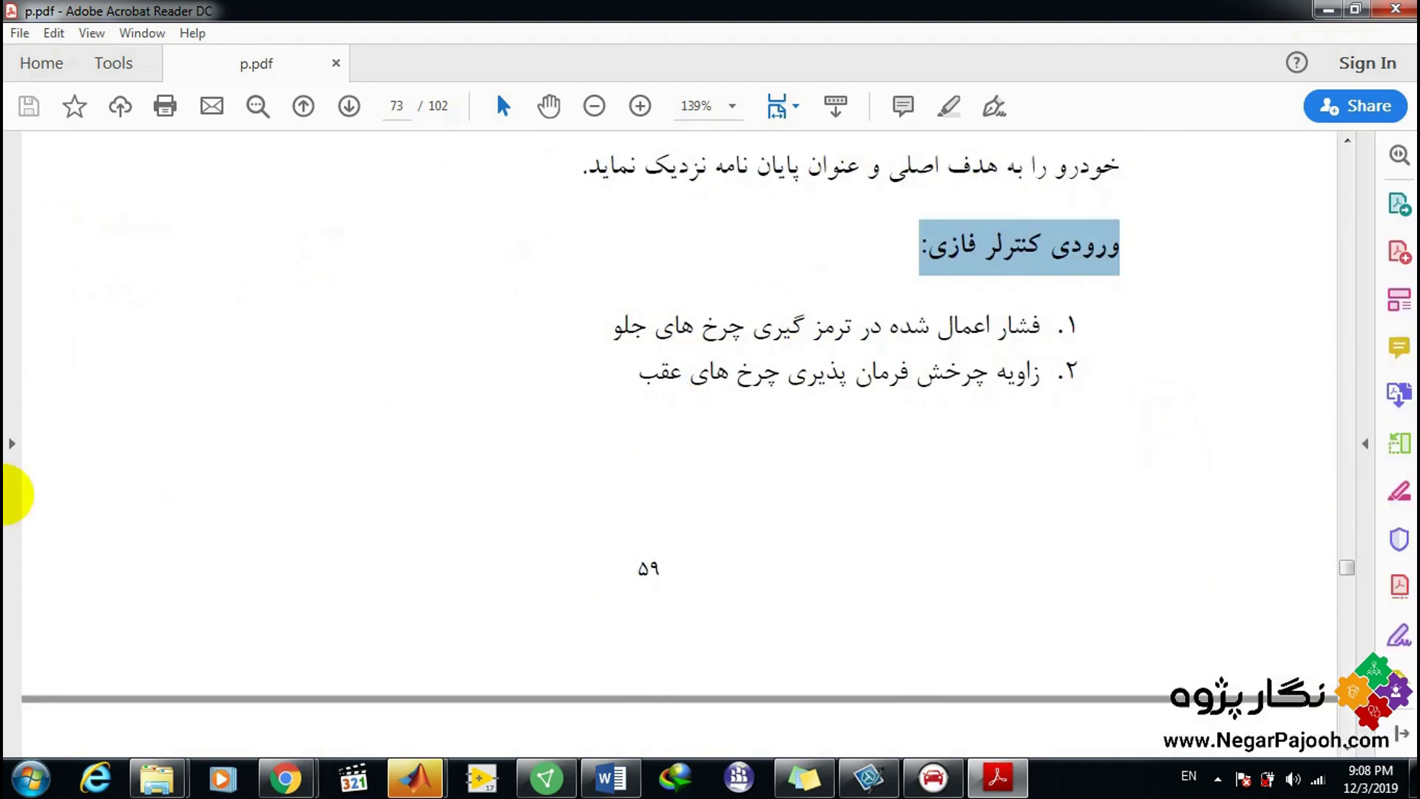
click(14, 442)
click(26, 165)
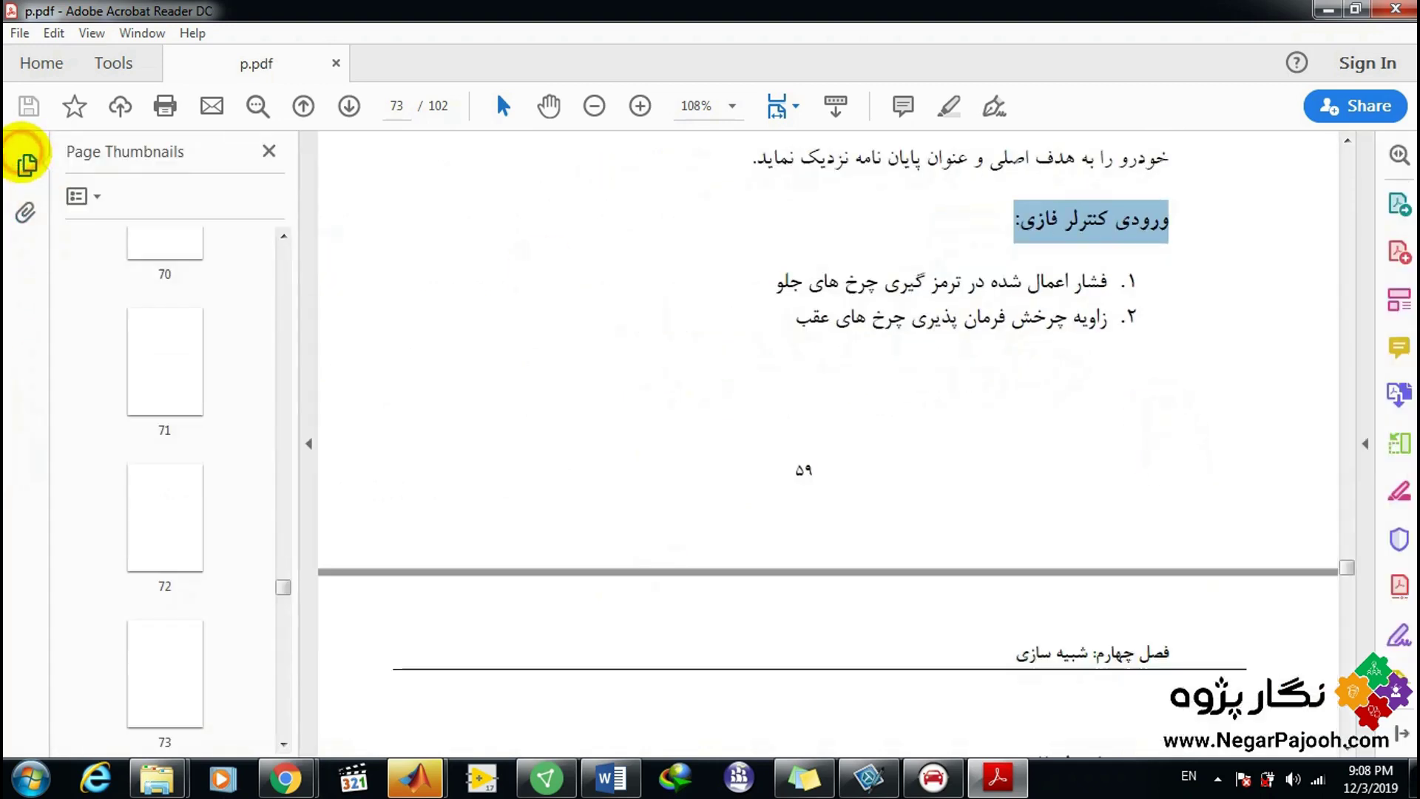
scroll(1045, 387, down, 3)
scroll(1045, 386, up, 8)
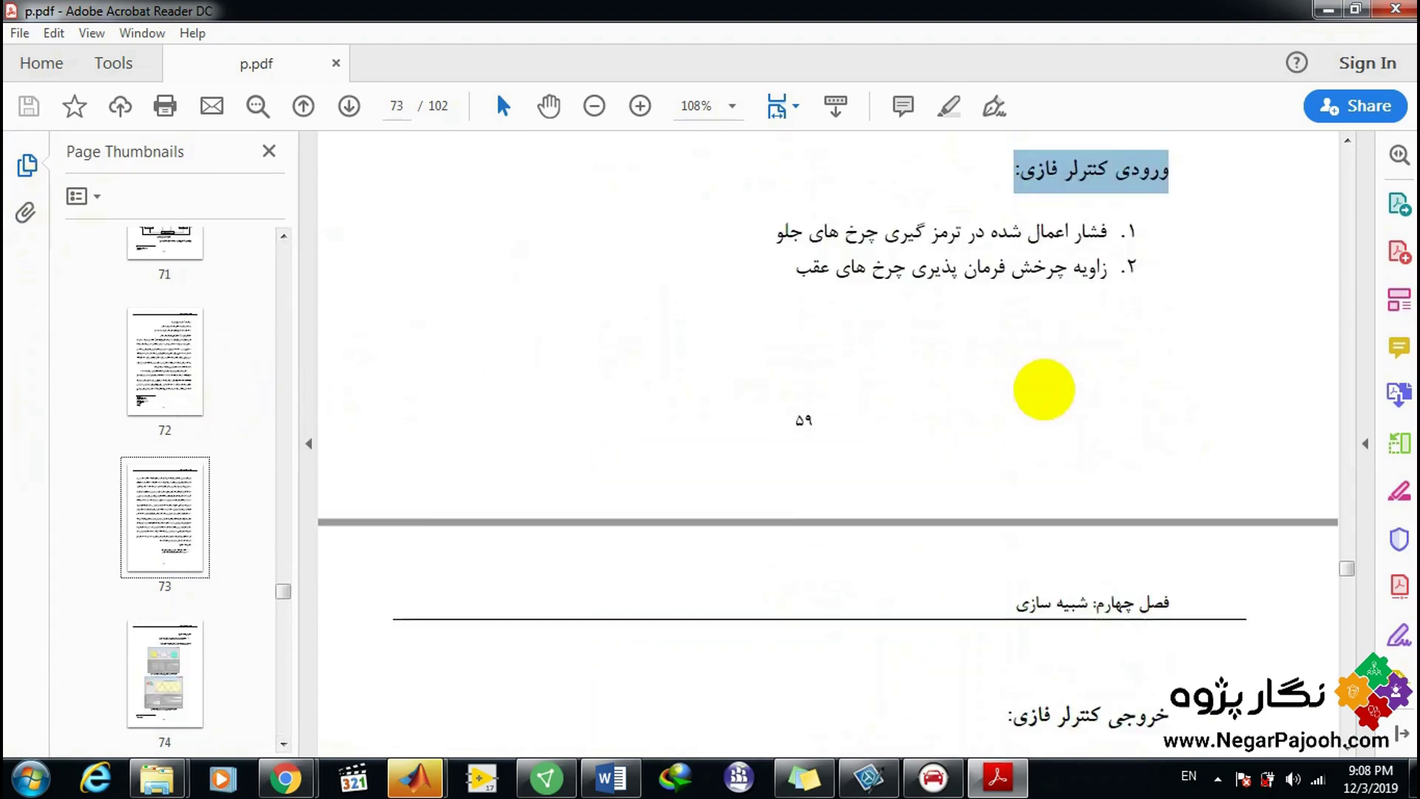
Minimize the PDF and switch to the MATLAB Editor window, checking CarSim's Simulink model dataset on the way.
click(1327, 10)
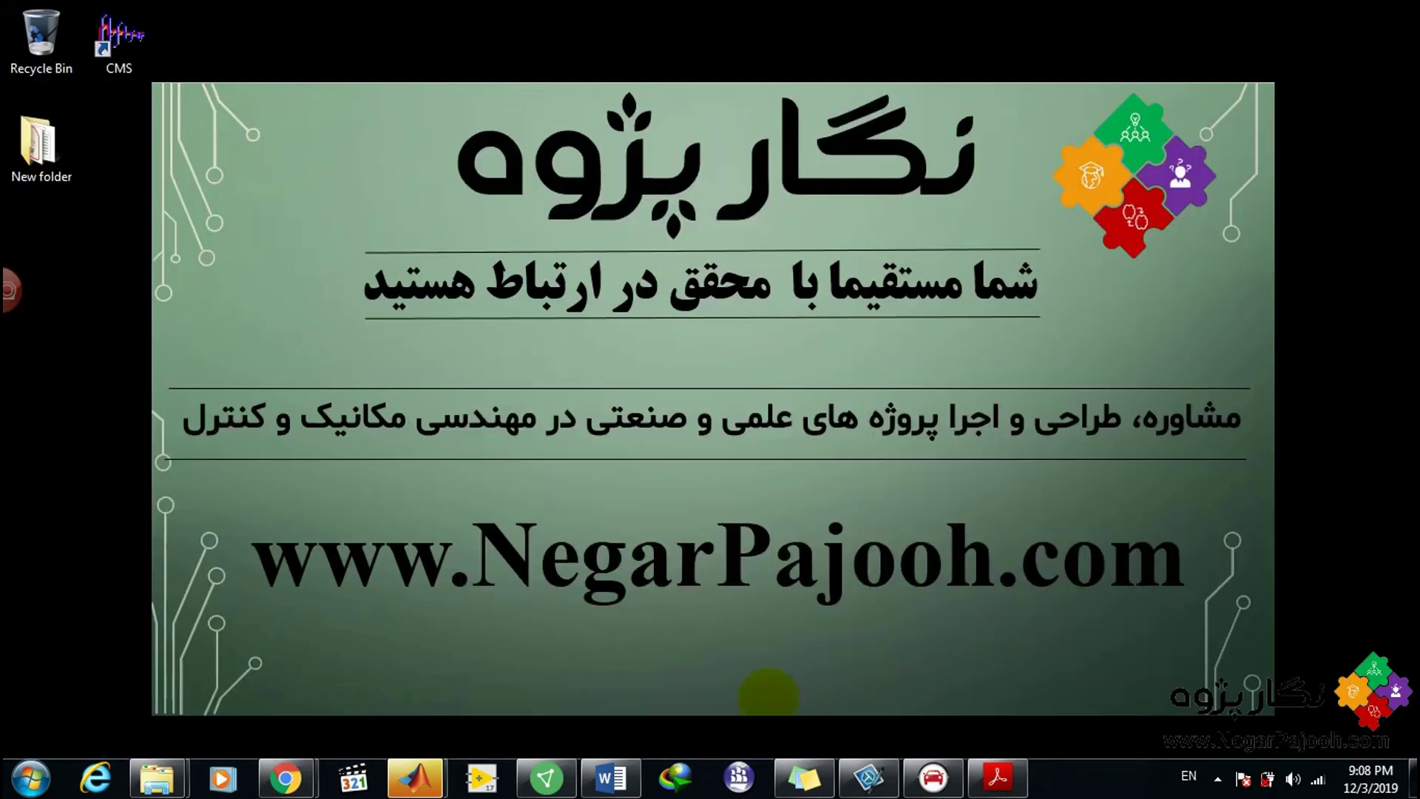
click(934, 776)
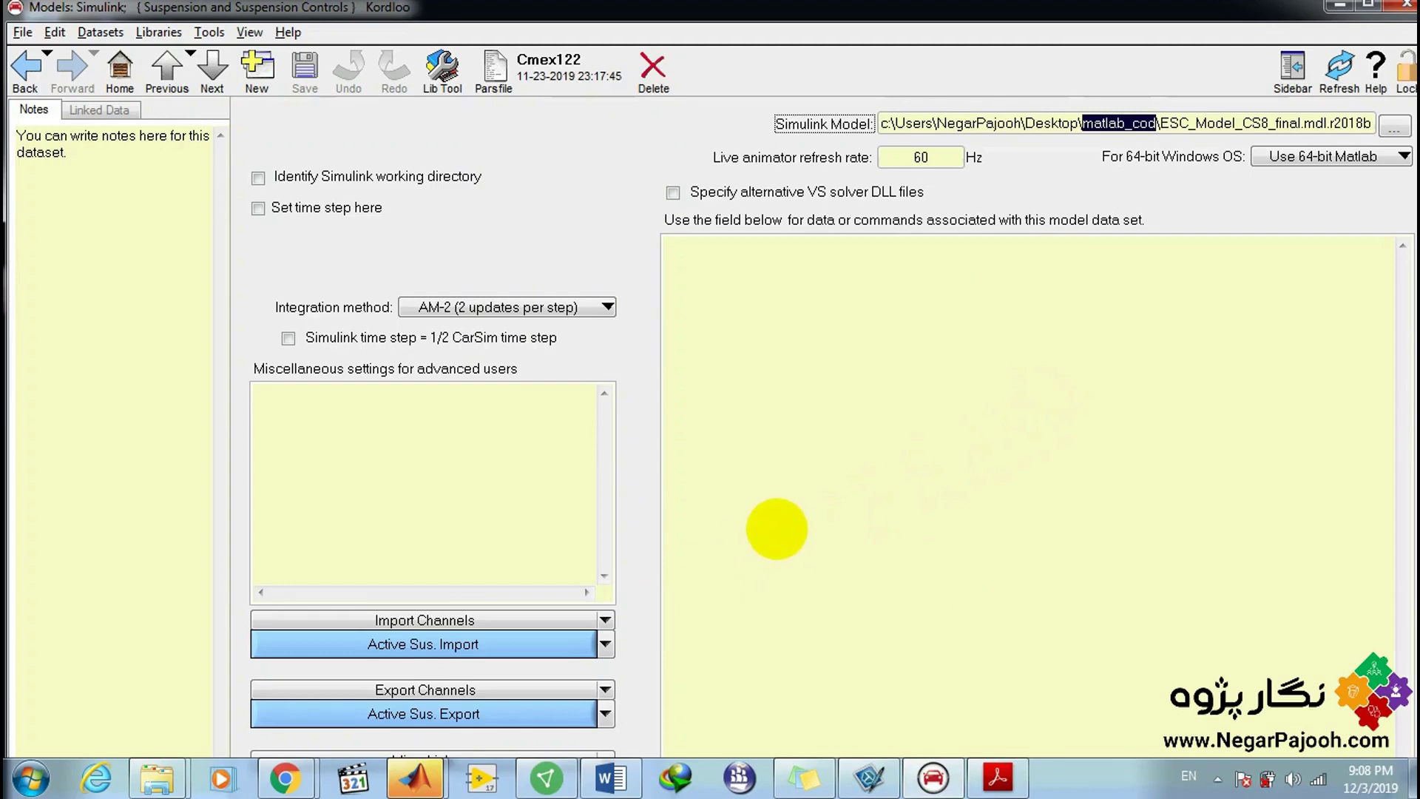
click(415, 776)
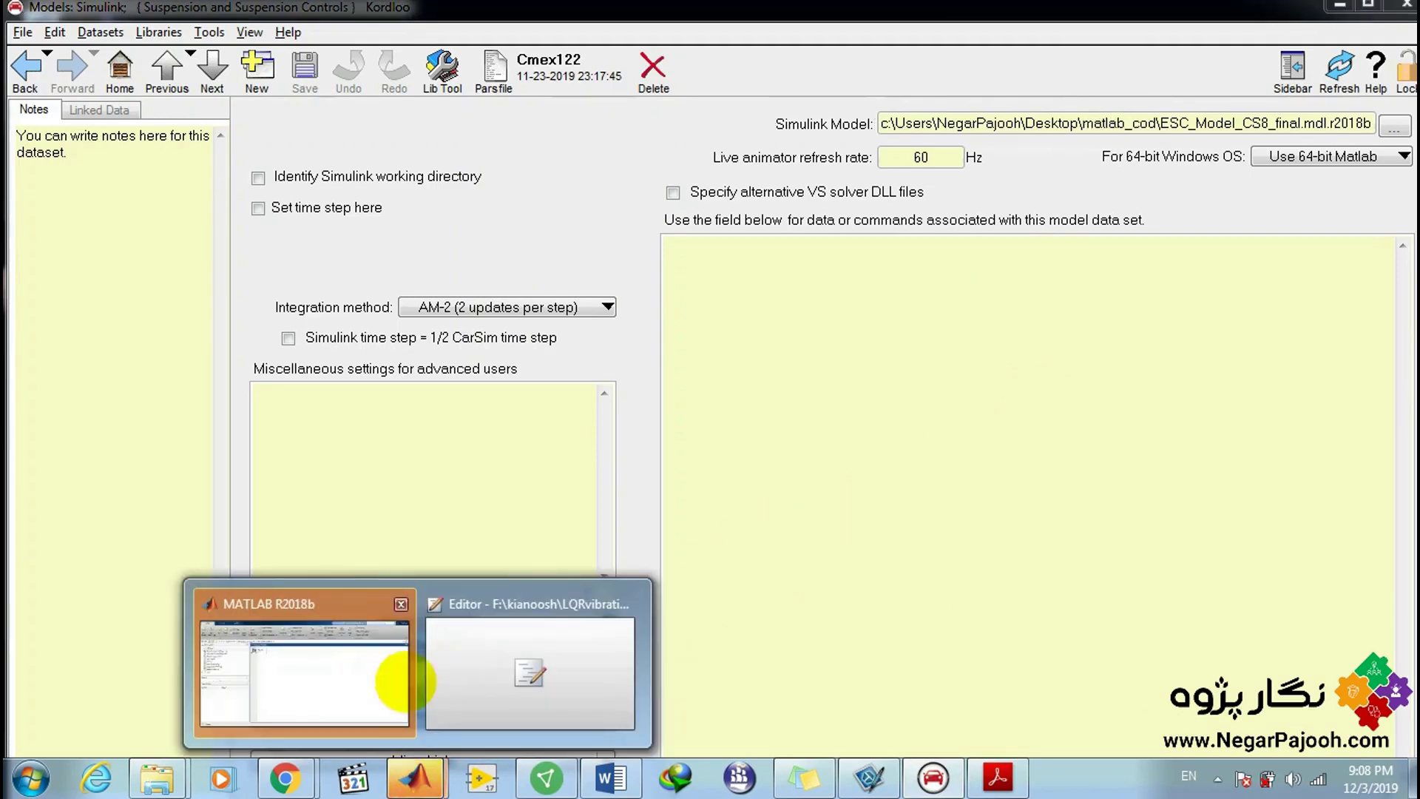
click(539, 650)
mouse_move(415, 773)
click(311, 658)
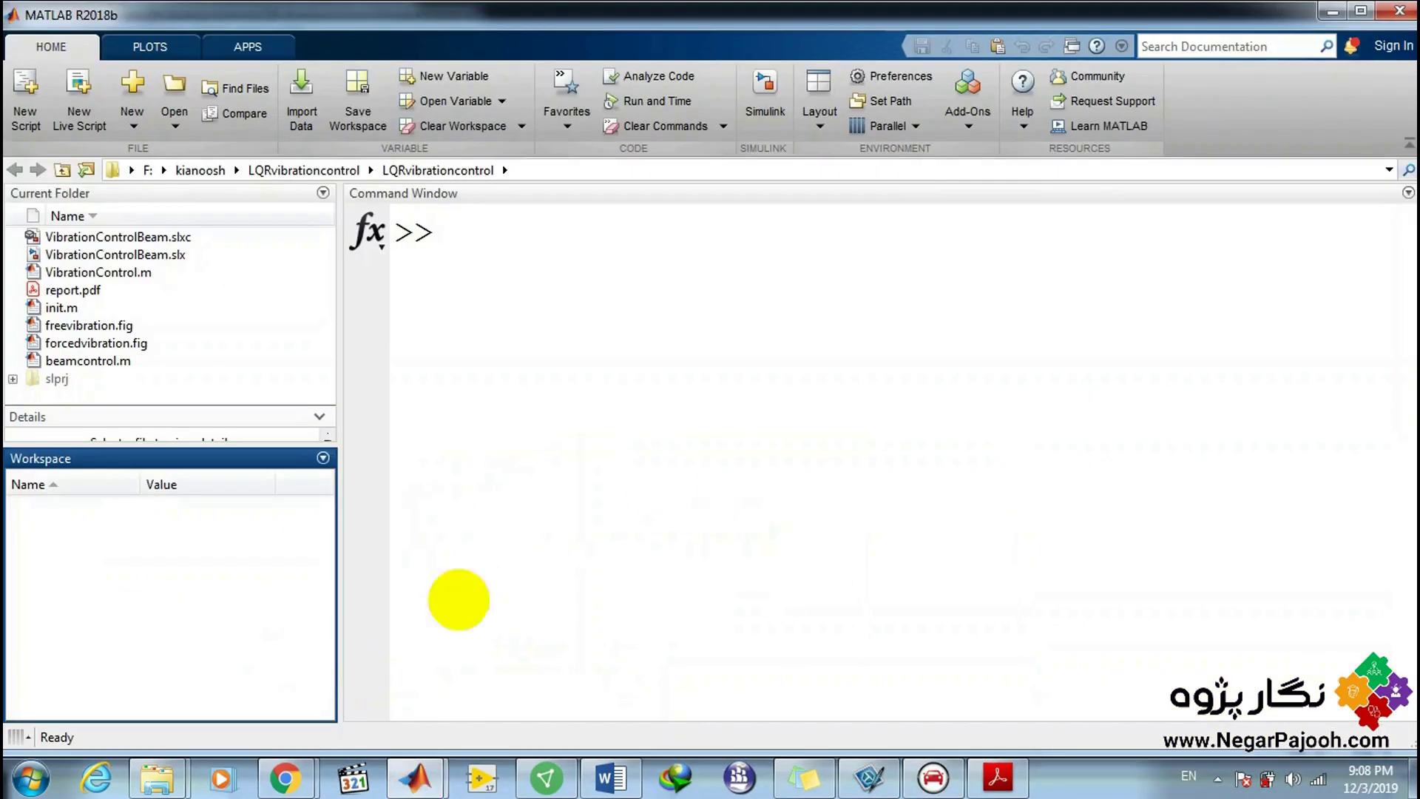
click(1331, 13)
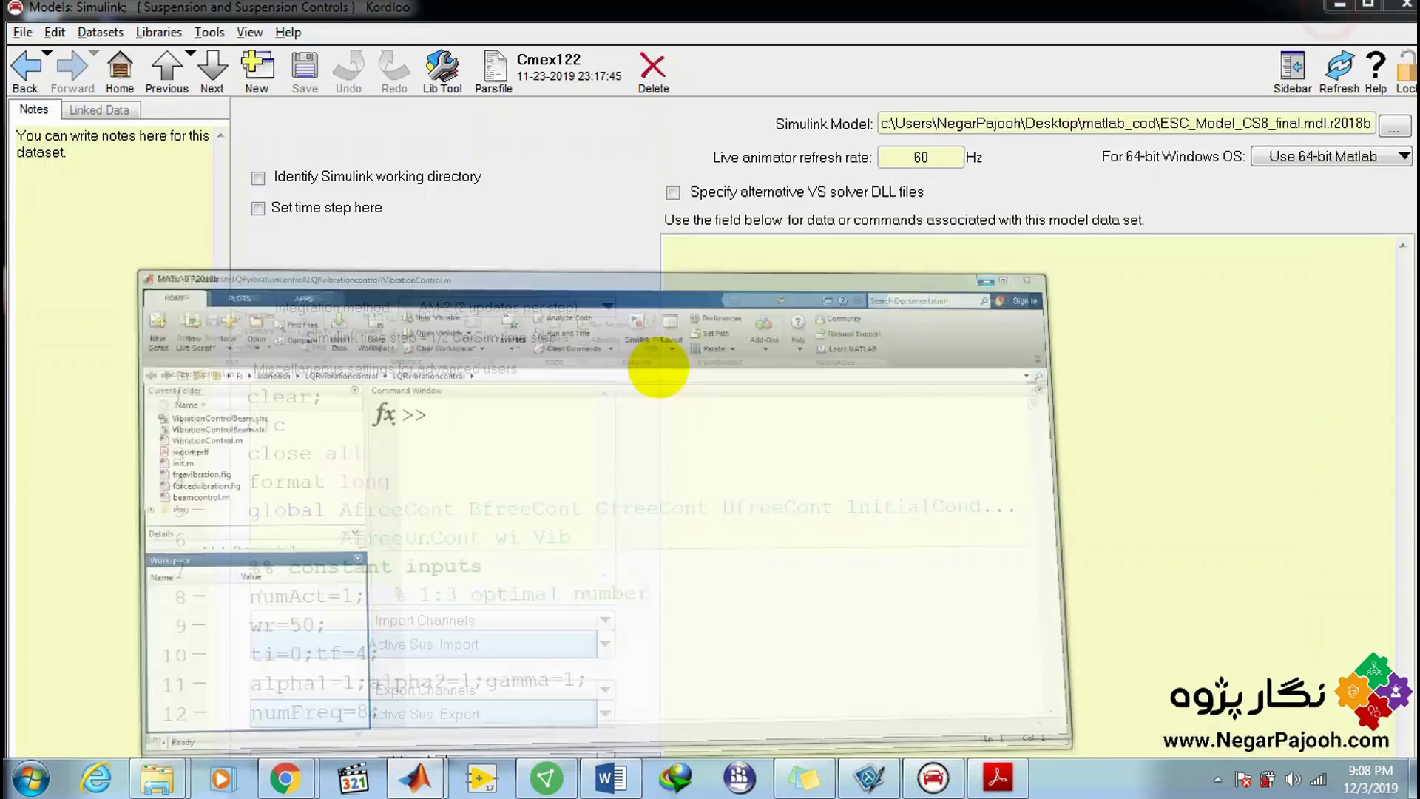
click(415, 776)
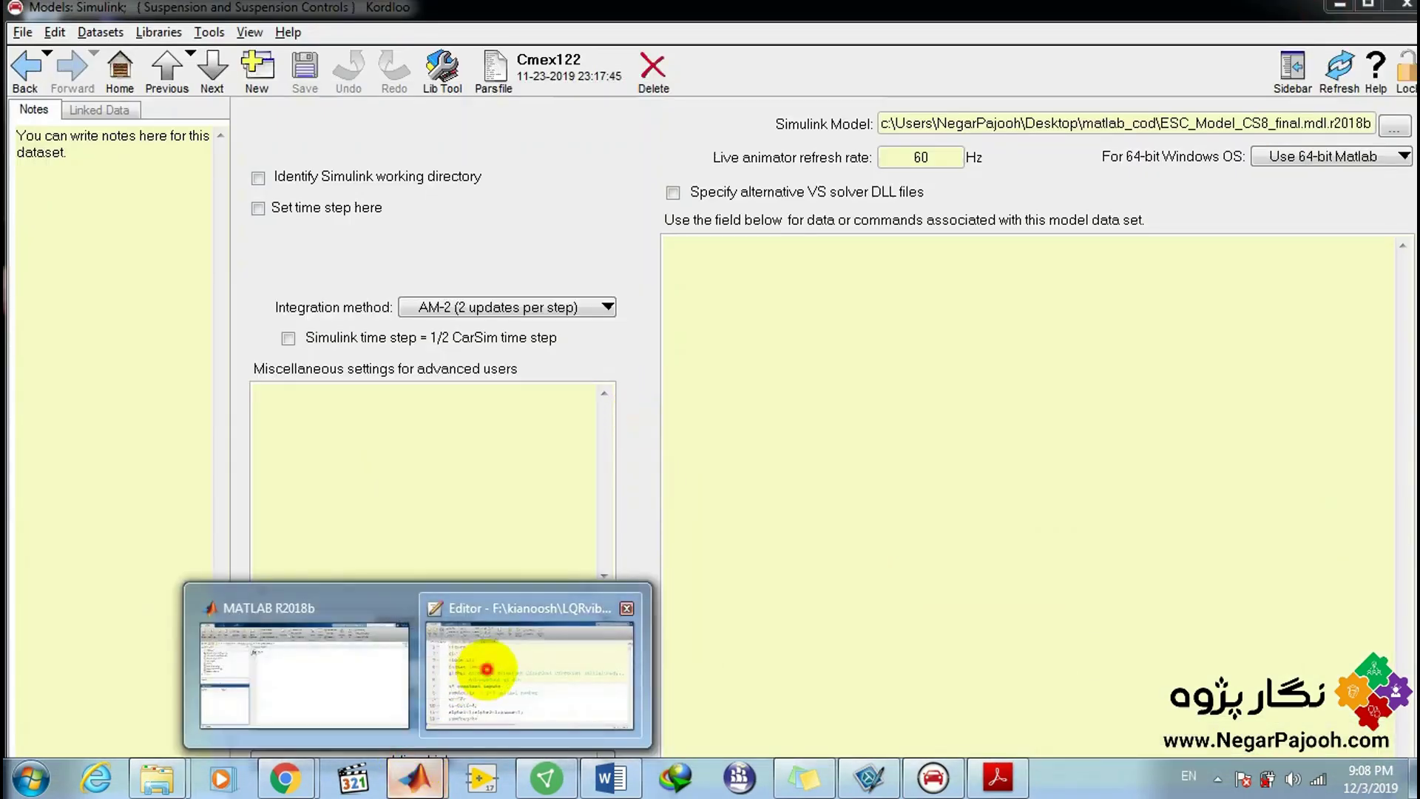
click(484, 668)
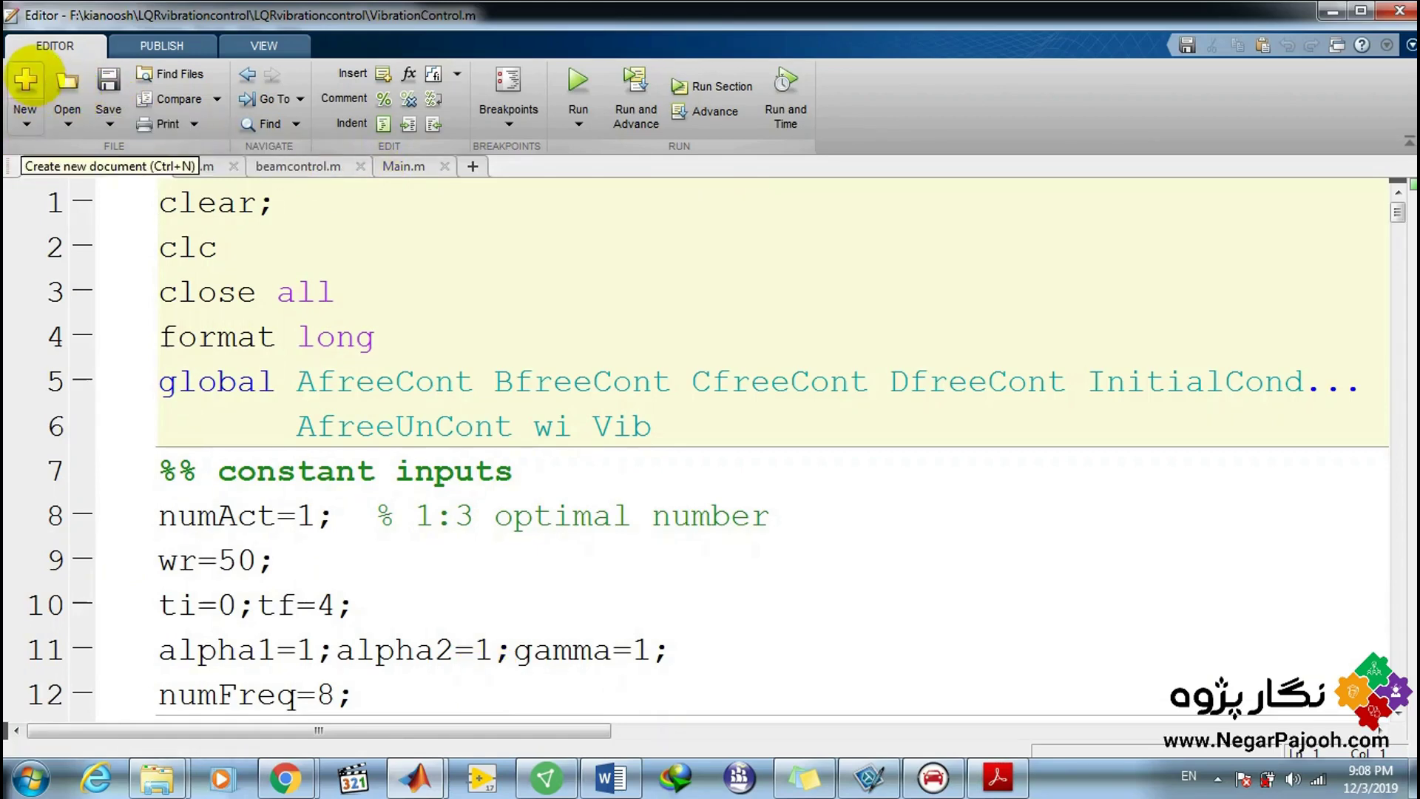
Open KordLo.m in the MATLAB Editor from the matlab_cod folder inside the desktop's New folder.
click(67, 78)
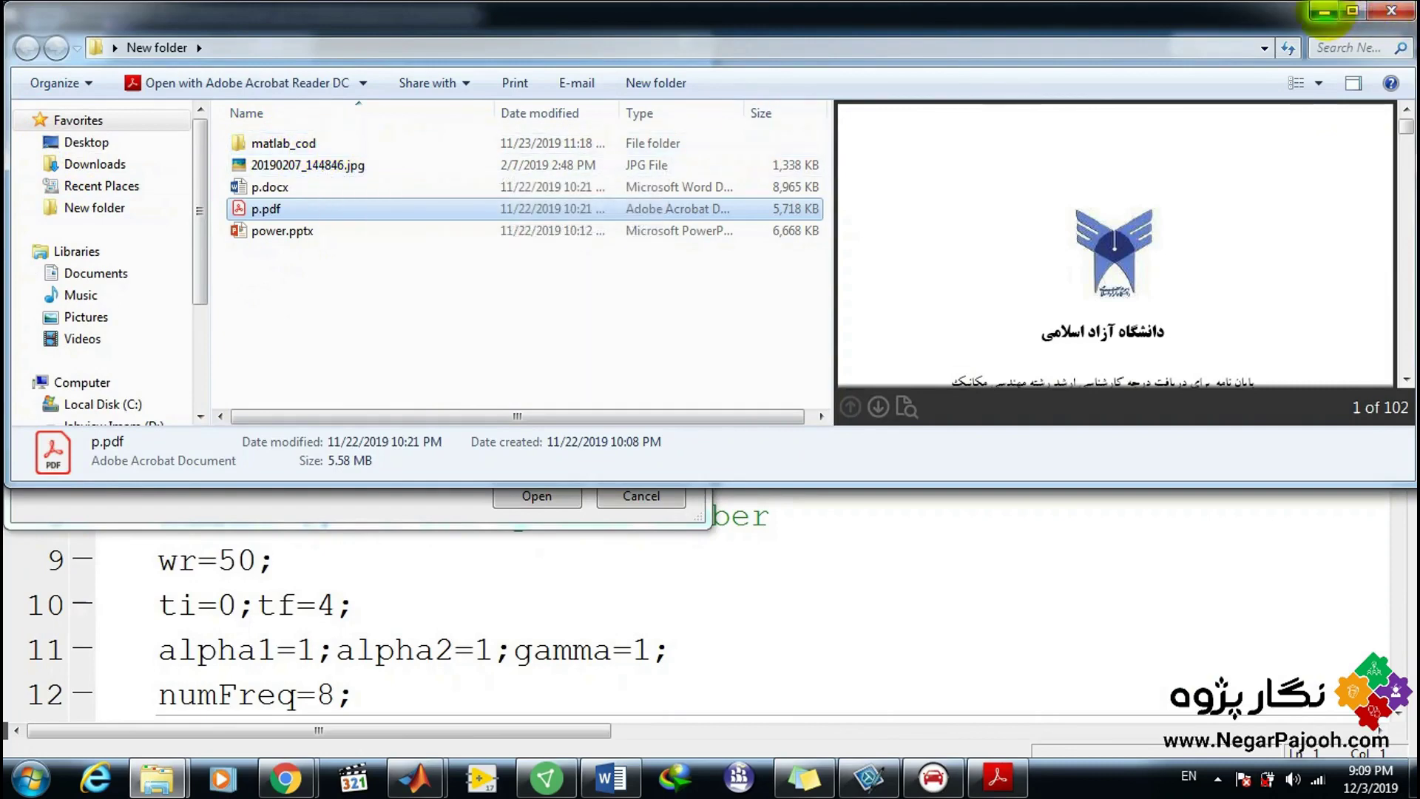
click(1323, 10)
click(70, 173)
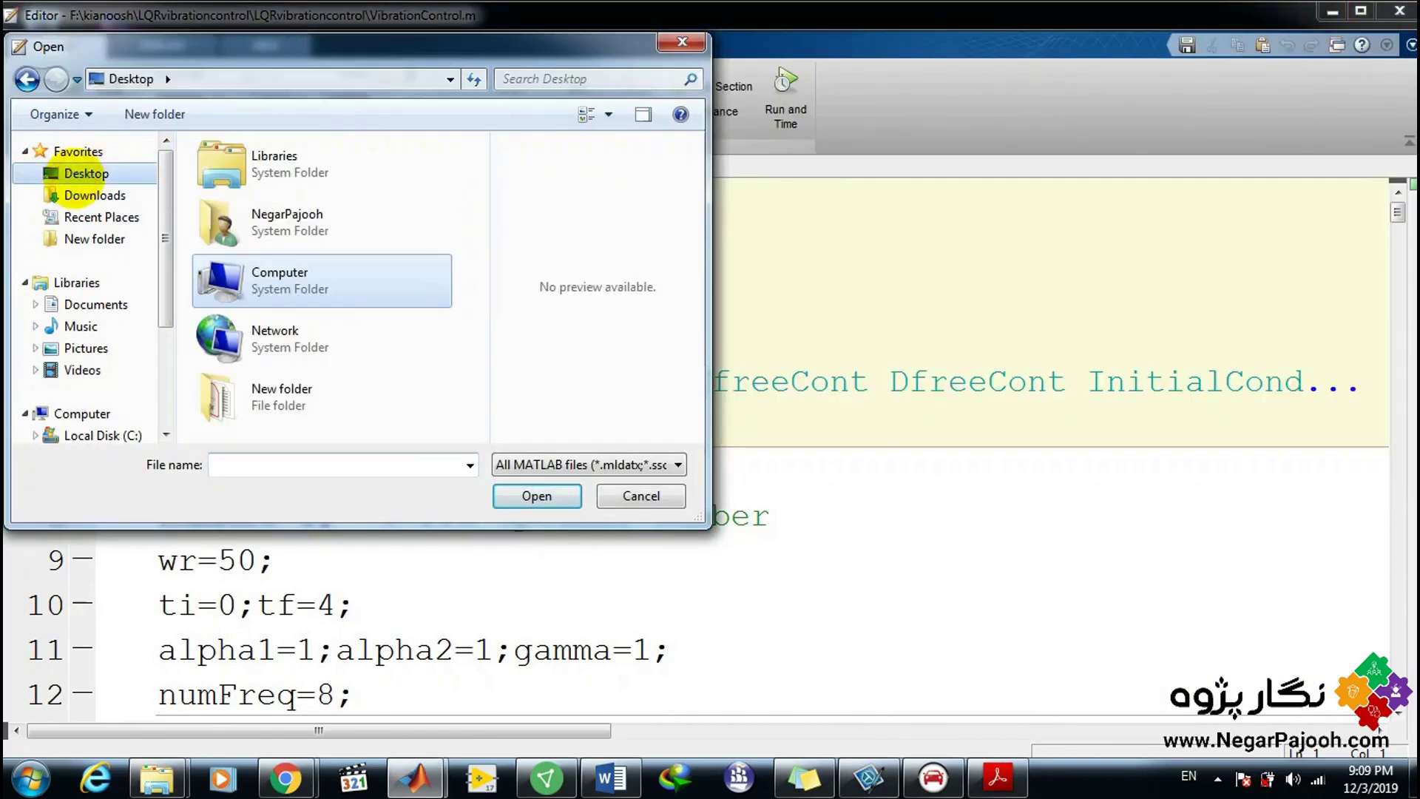
double_click(307, 390)
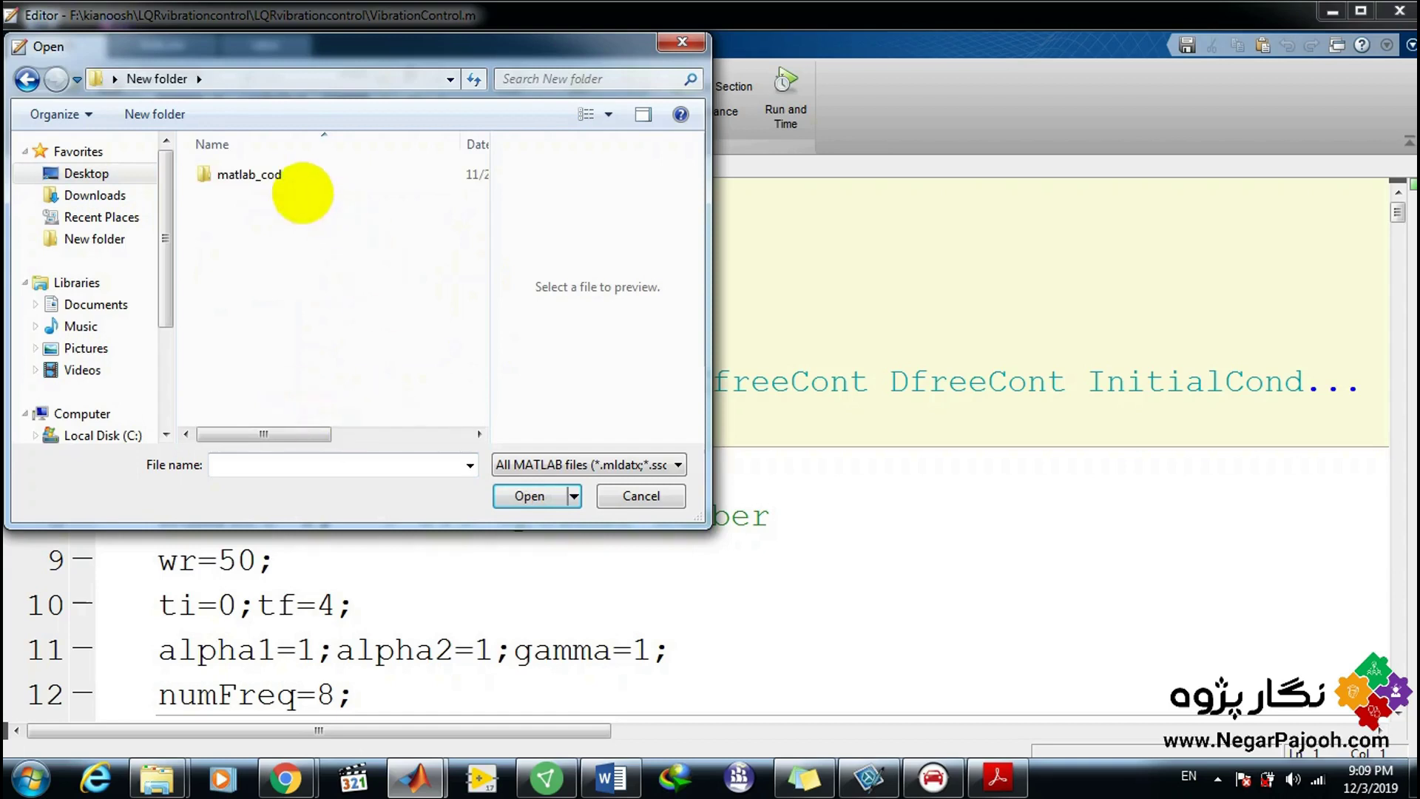
double_click(274, 173)
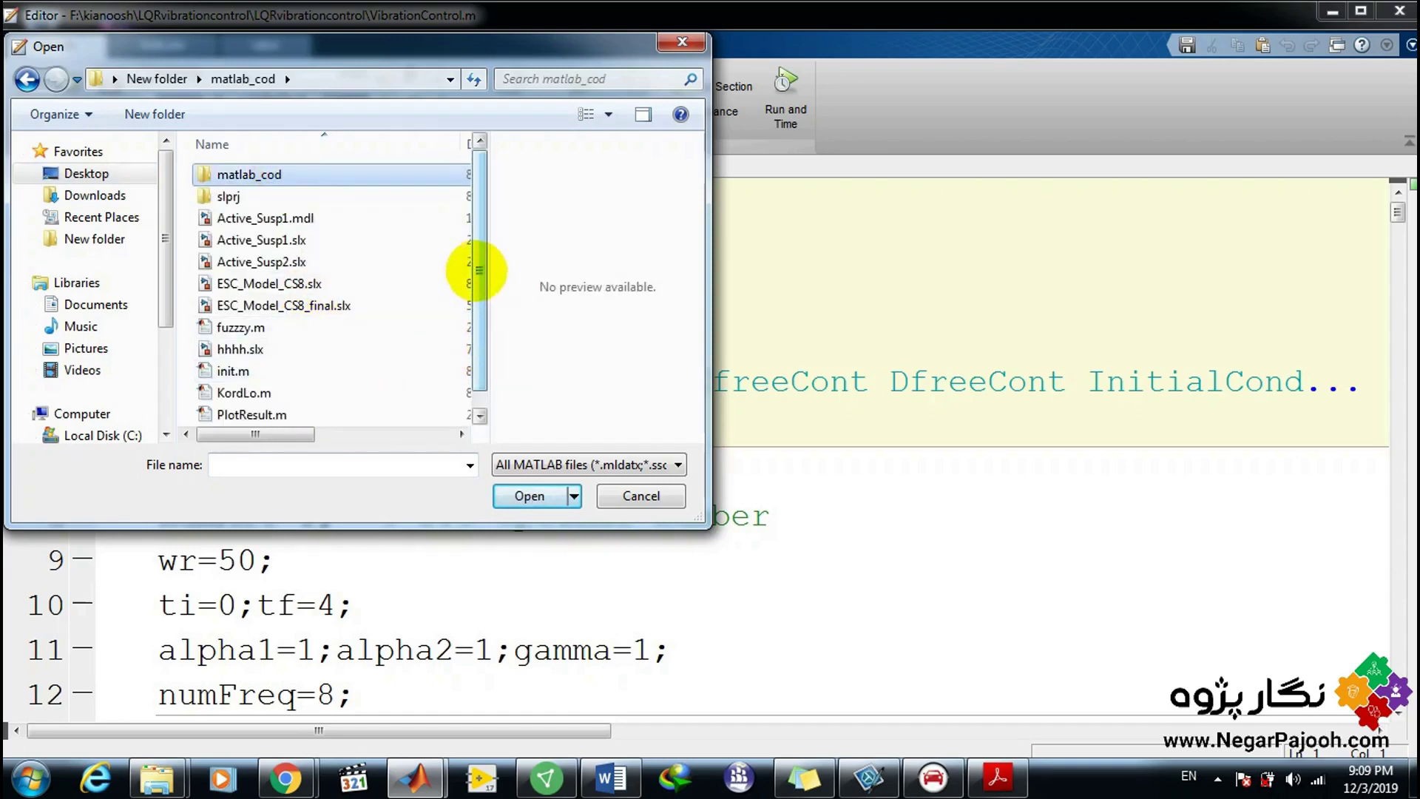
drag(479, 279, 479, 385)
double_click(238, 370)
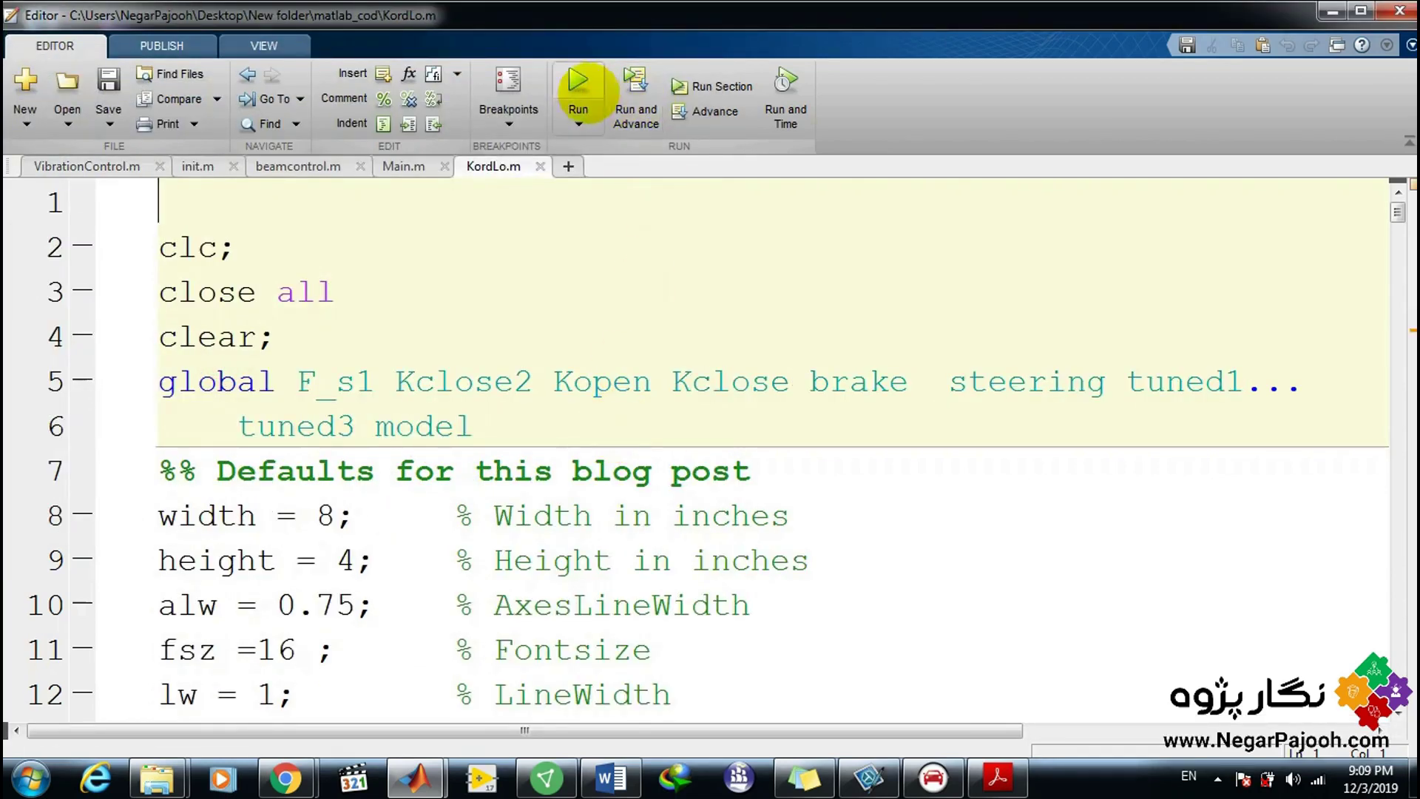
Bring up CarSim briefly and close its window, leaving the KordLo.m script open in the MATLAB Editor.
click(932, 776)
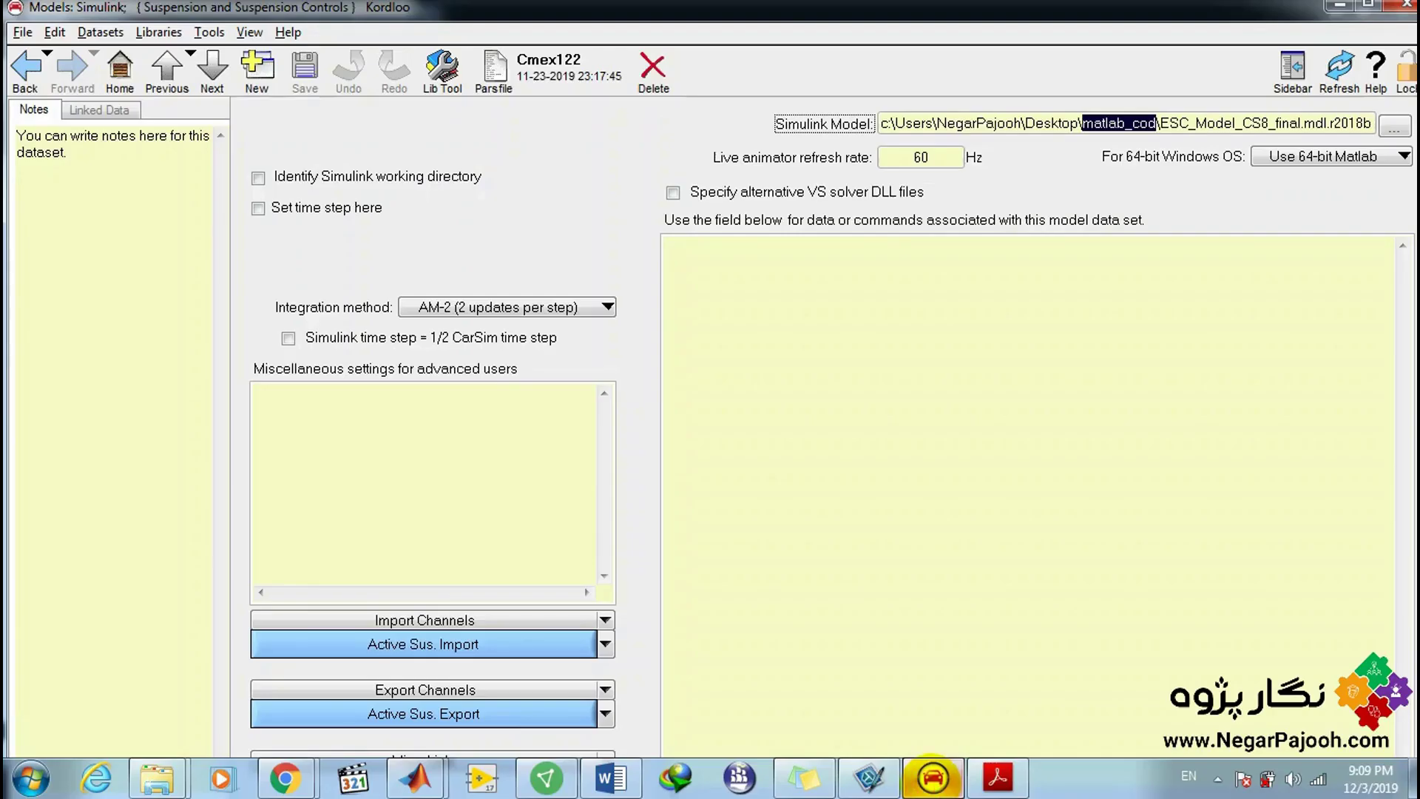
click(932, 776)
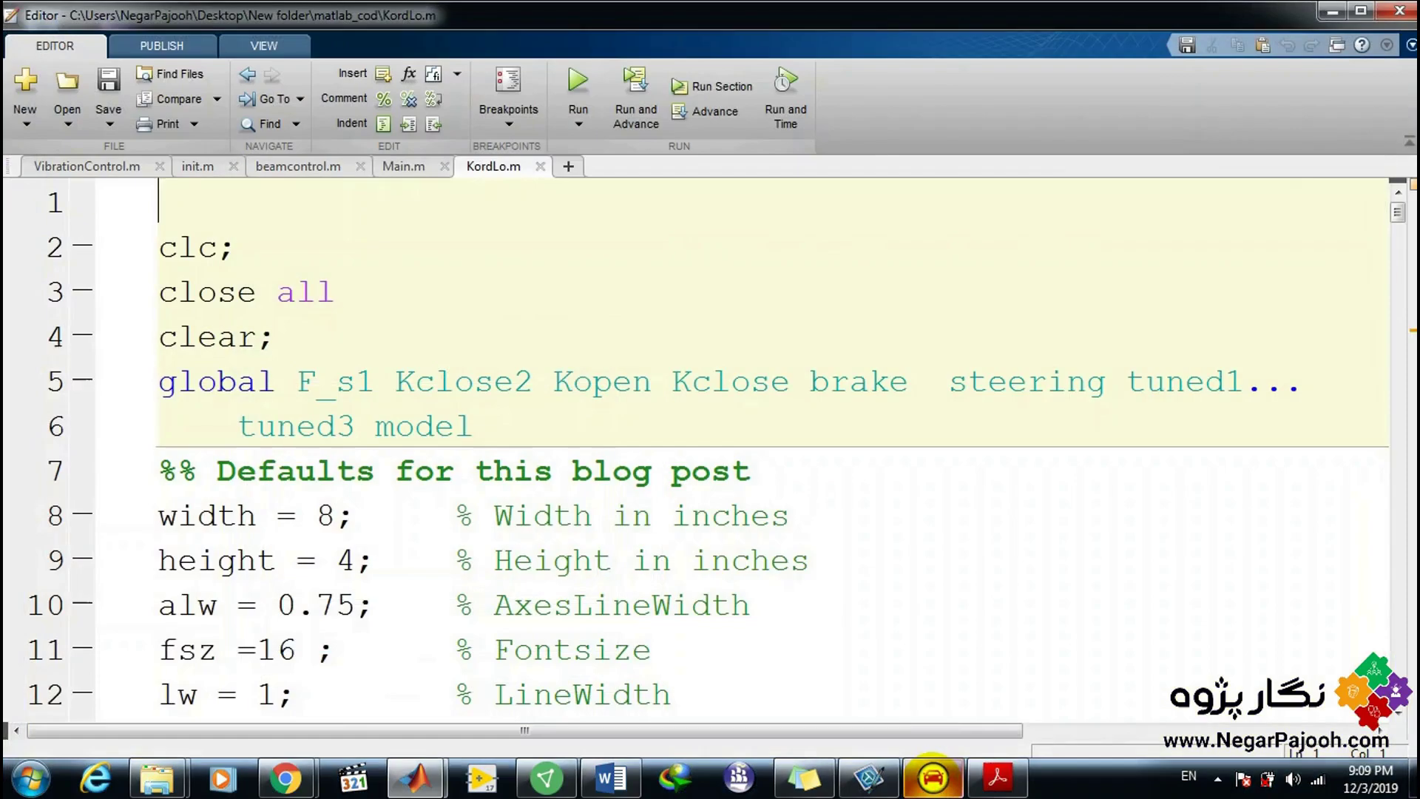
right_click(933, 776)
click(895, 717)
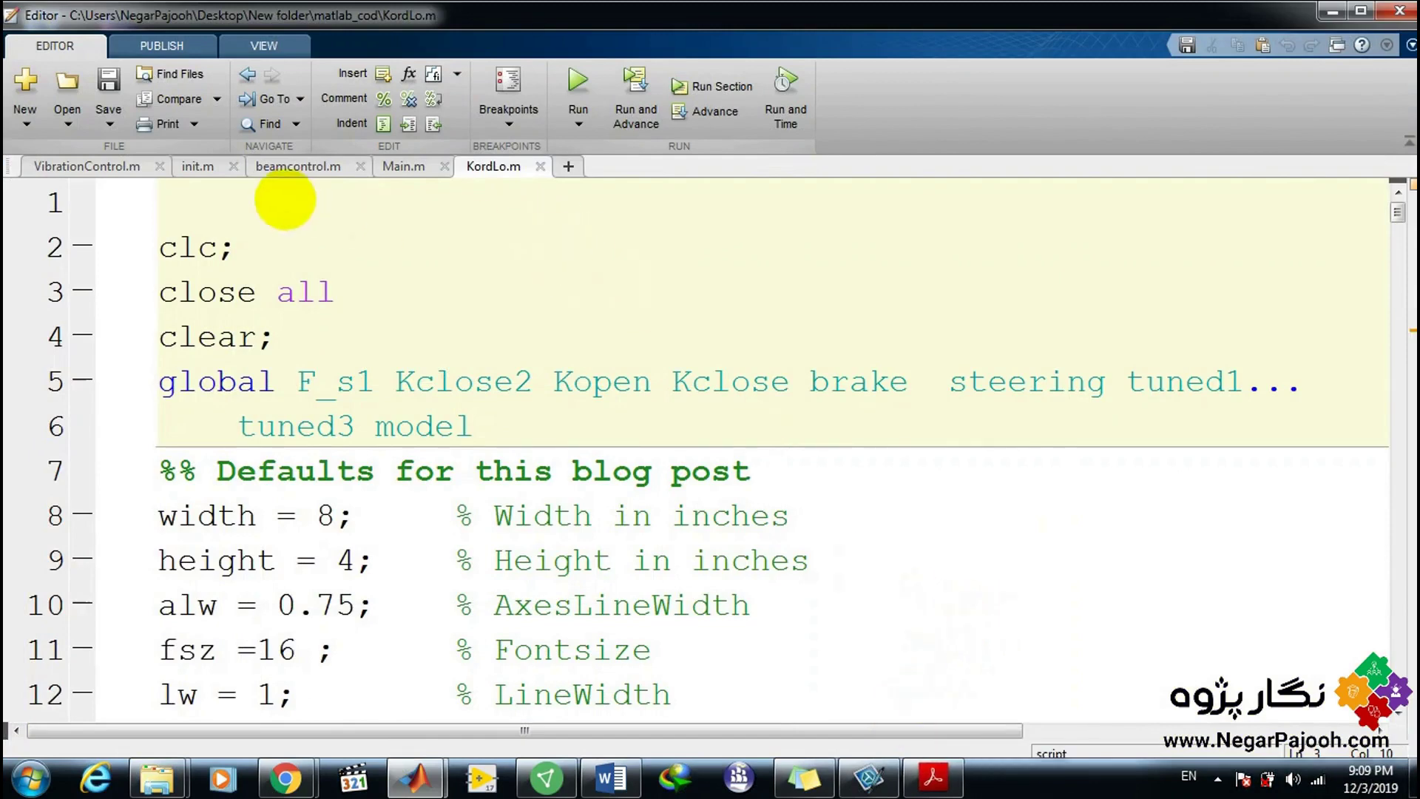
Run KordLo.m with MATLAB's current folder changed to the script's location, choosing the Khoshk road type and the Active Steering model.
click(568, 83)
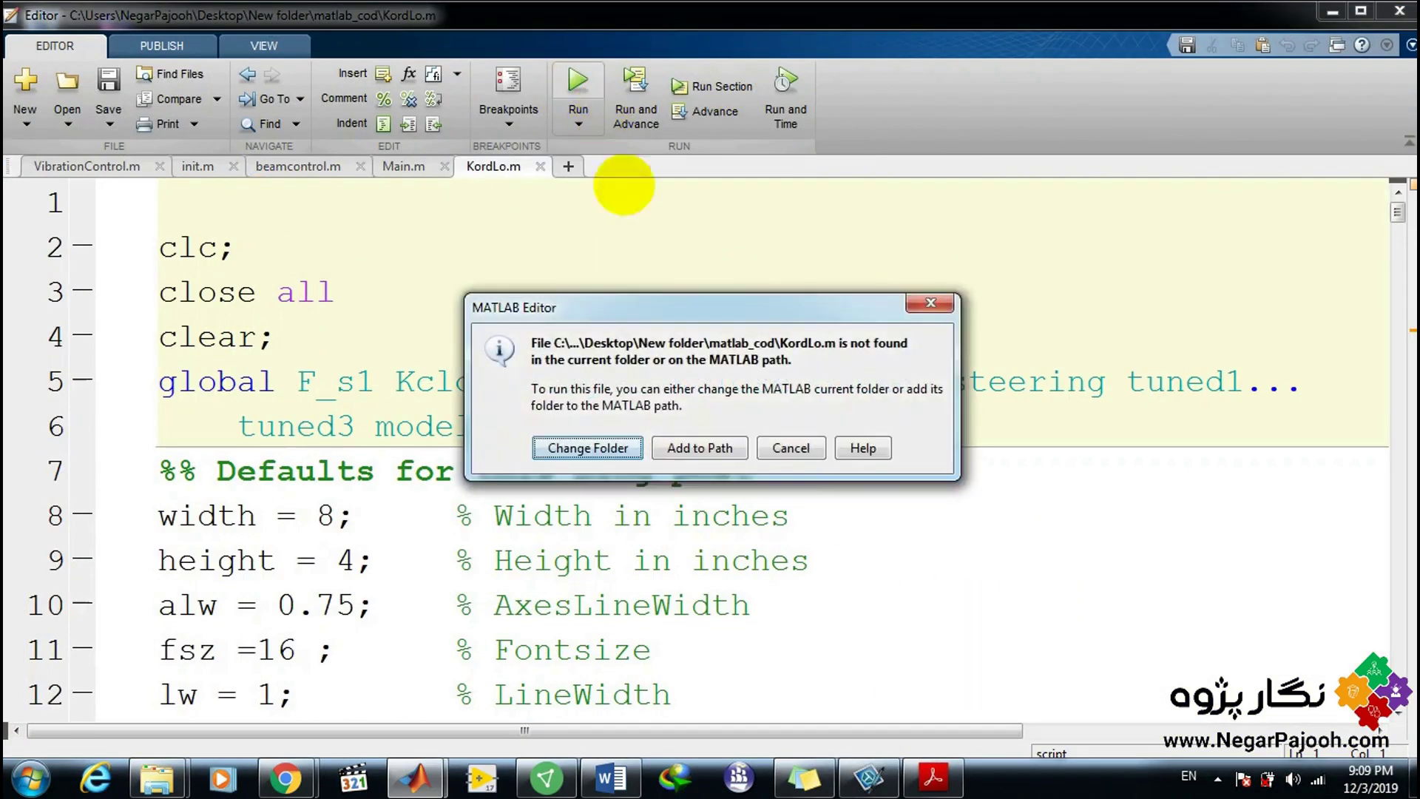
click(578, 447)
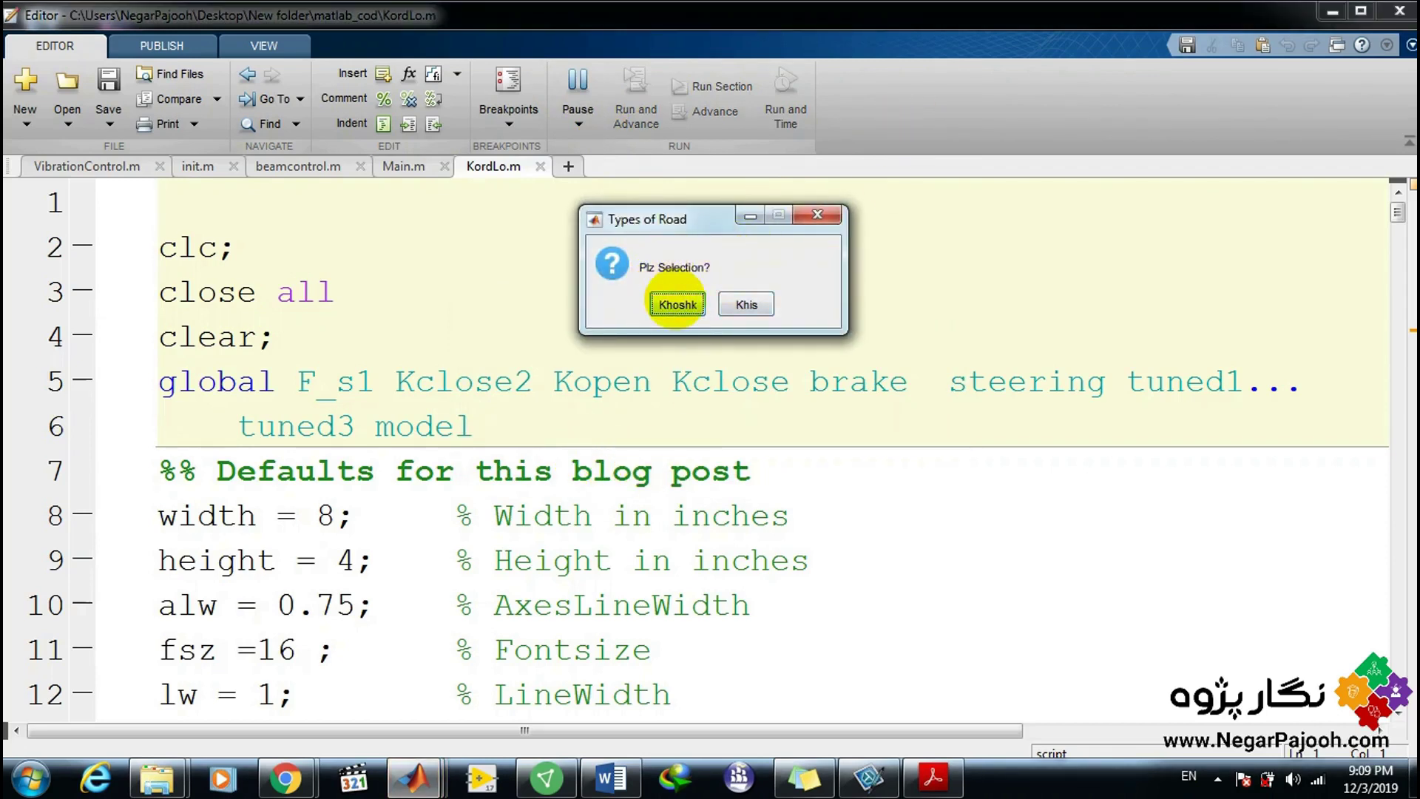
click(676, 303)
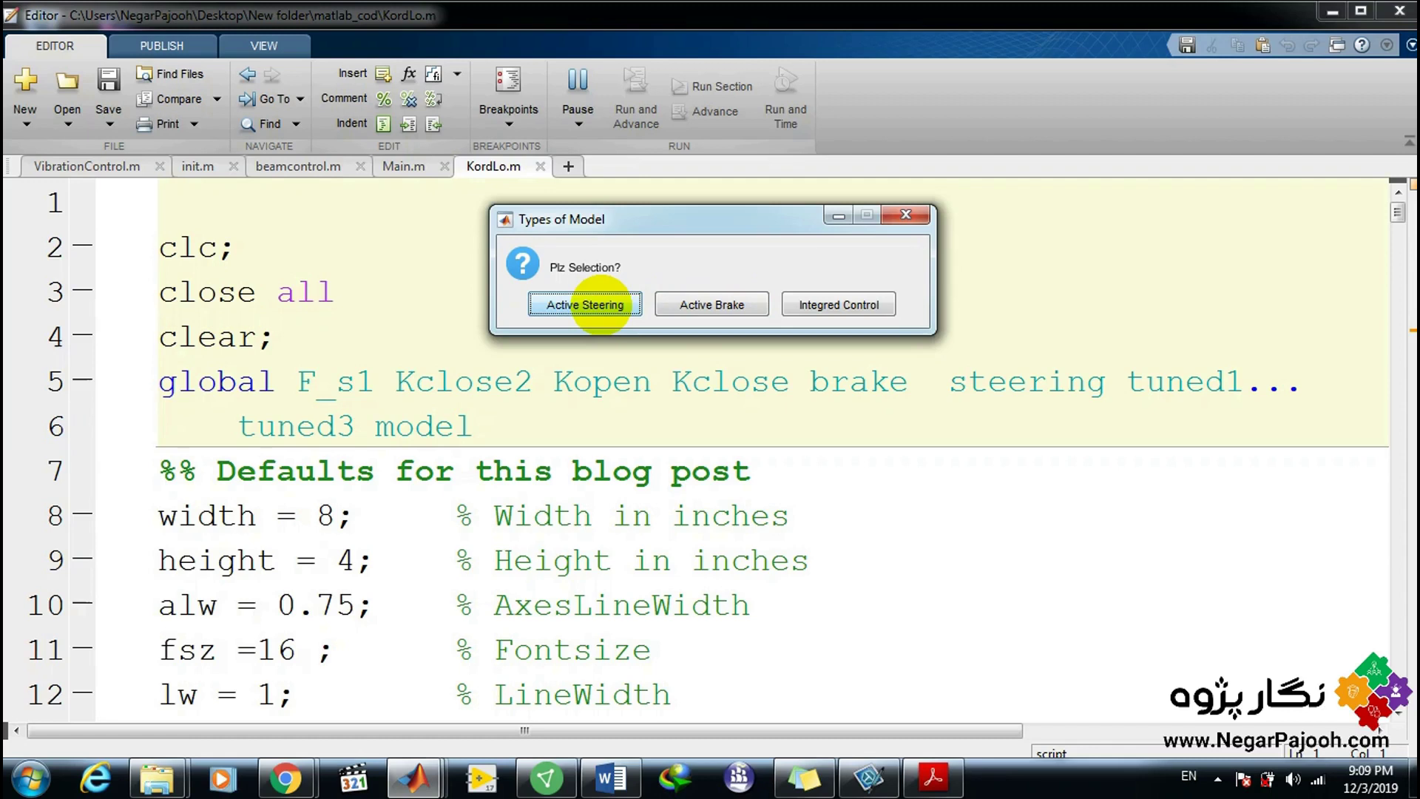
click(600, 305)
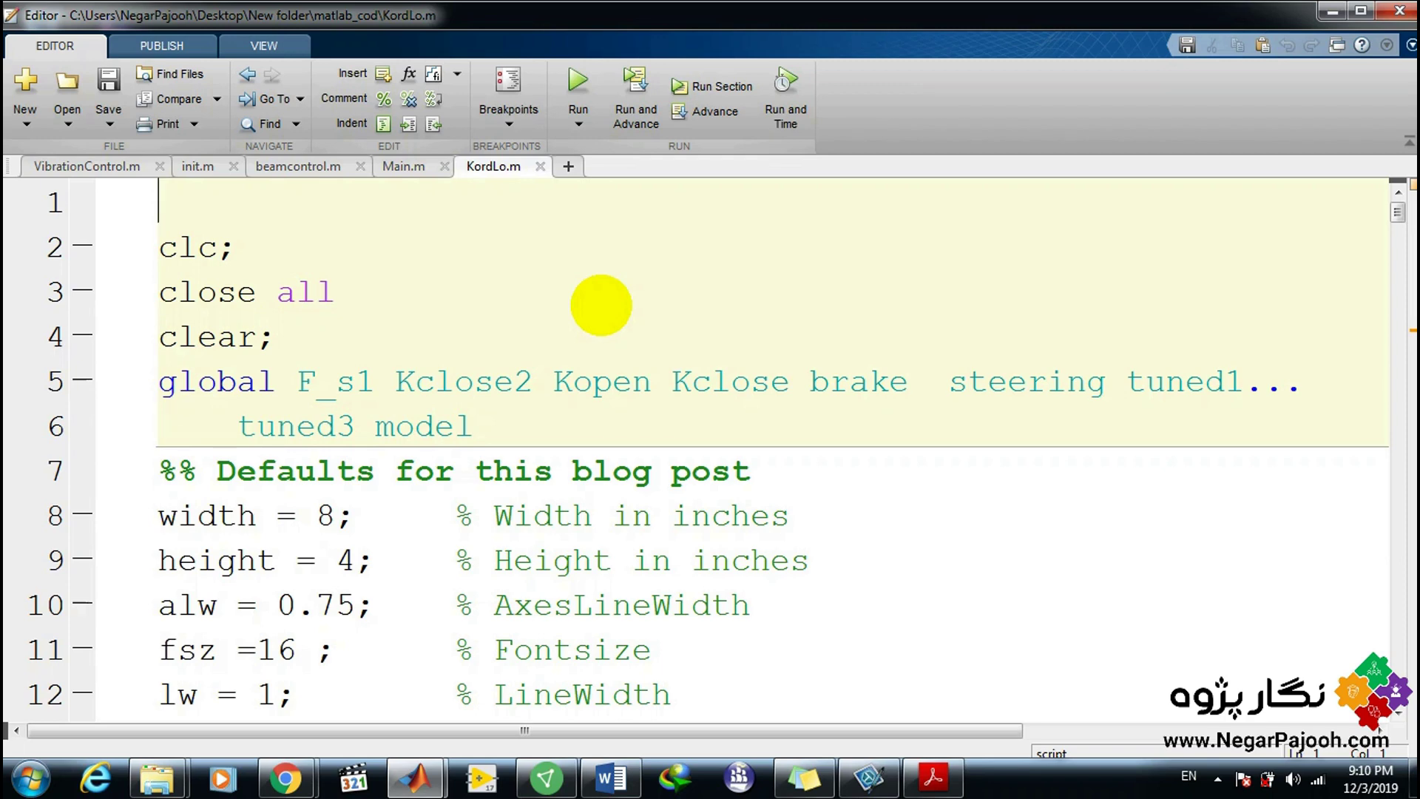
Examine the error message from the KordLo run in MATLAB's Command Window, highlighting the word S-function.
mouse_move(428, 758)
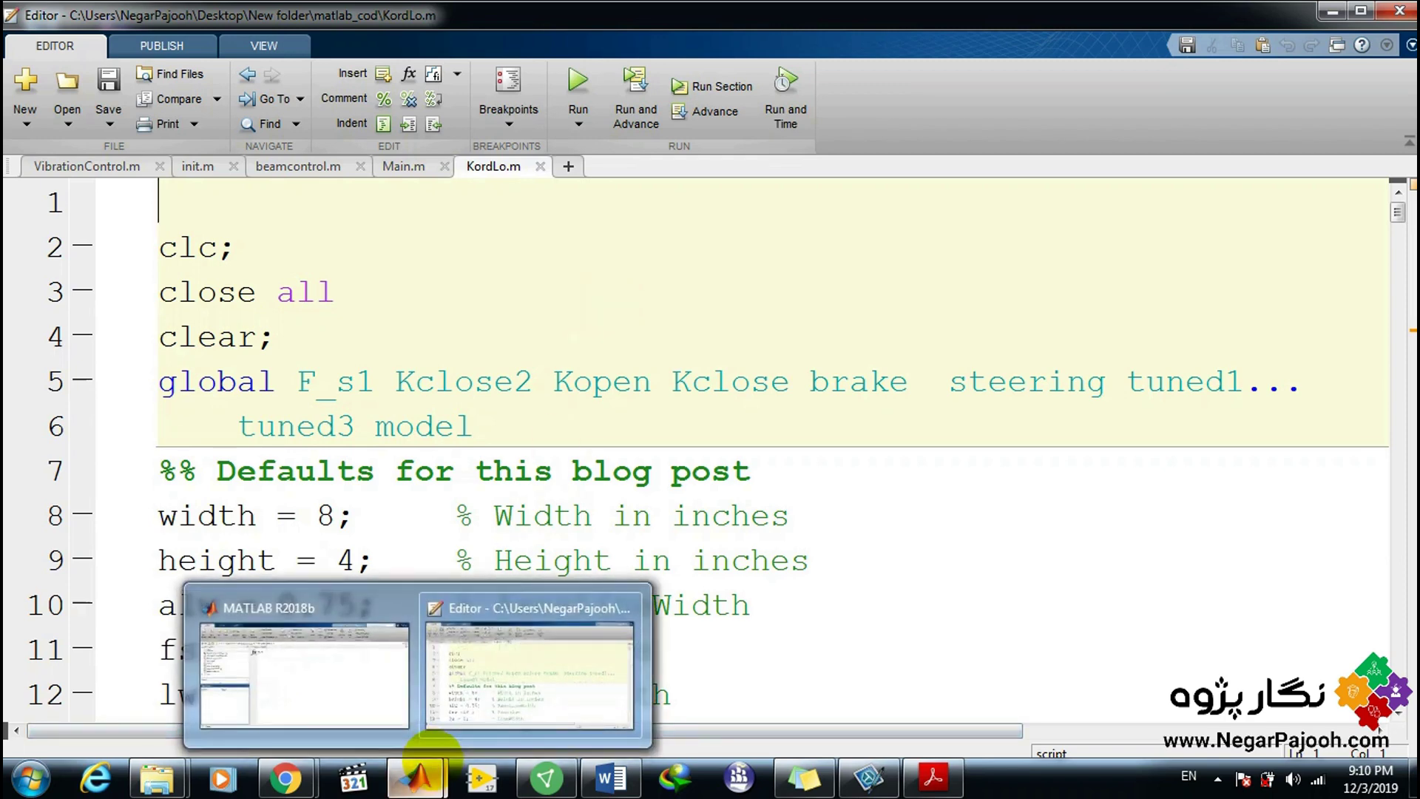
click(301, 661)
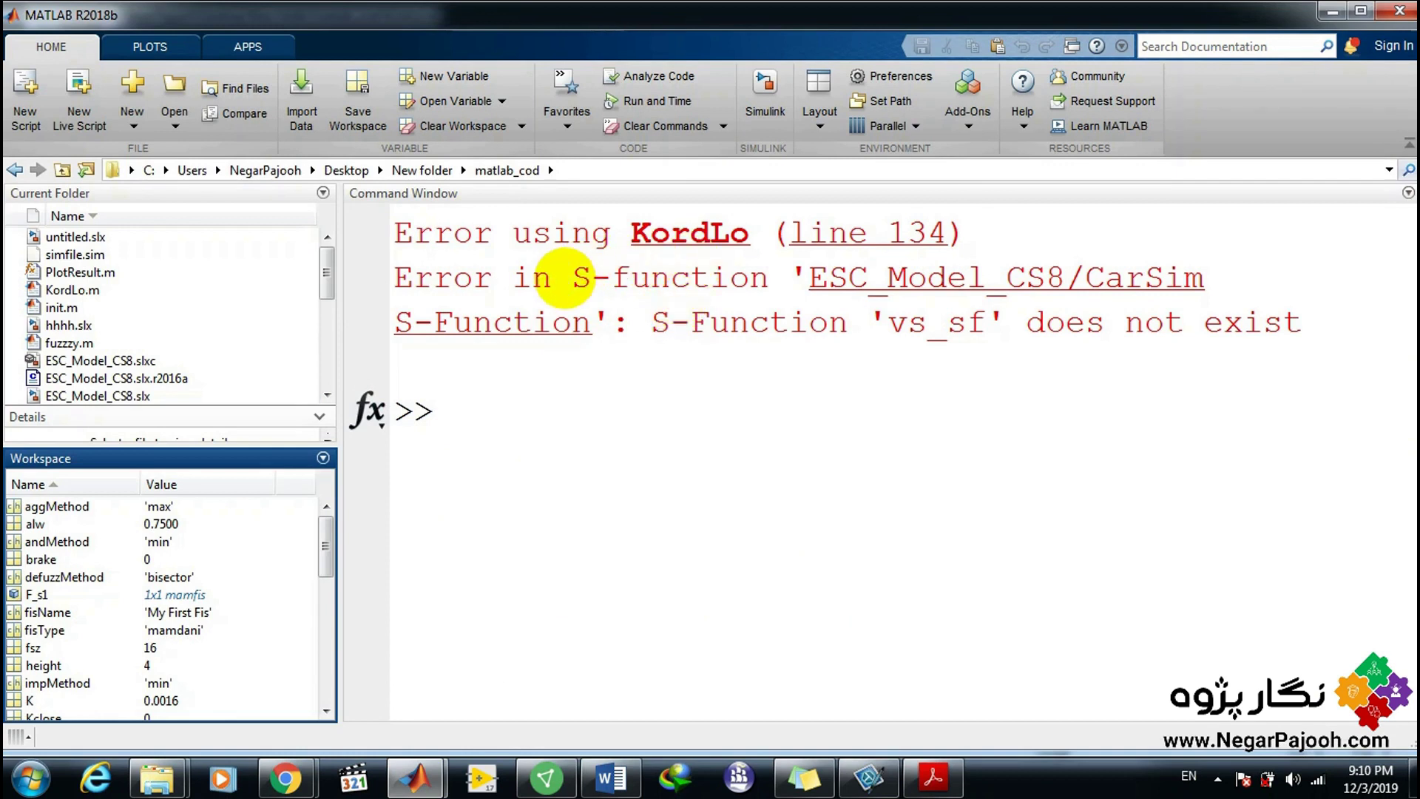
drag(571, 278, 776, 275)
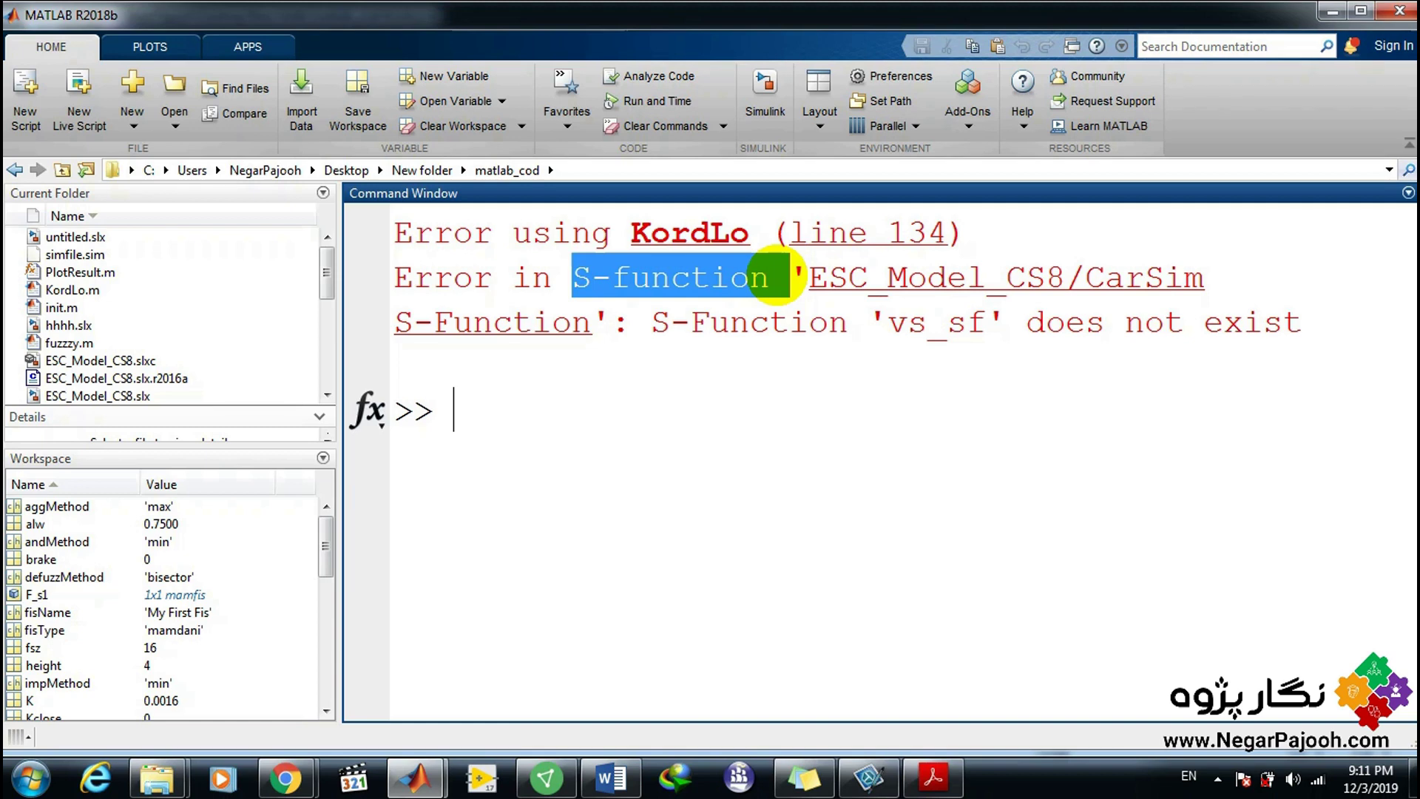
mouse_move(437, 769)
click(510, 676)
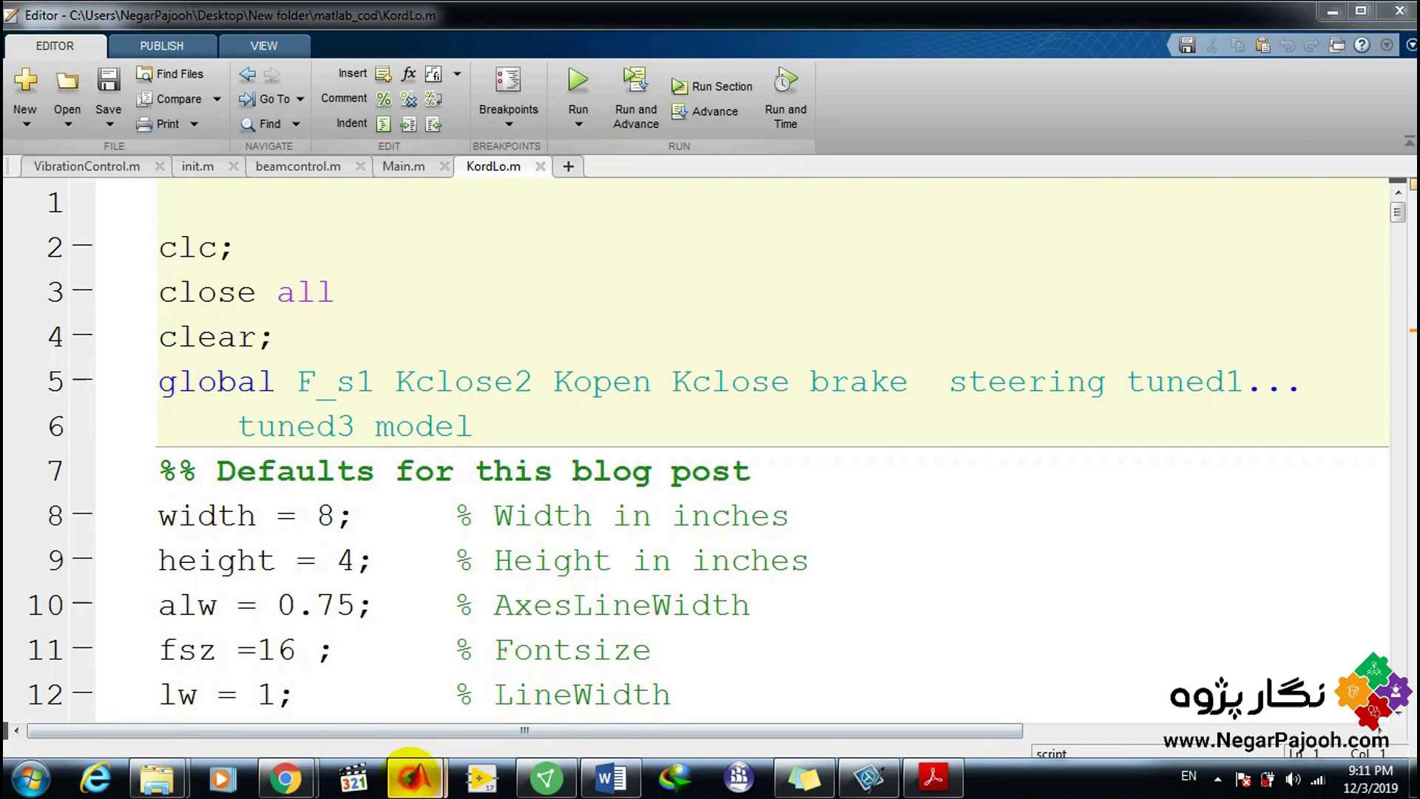
mouse_move(414, 774)
click(308, 687)
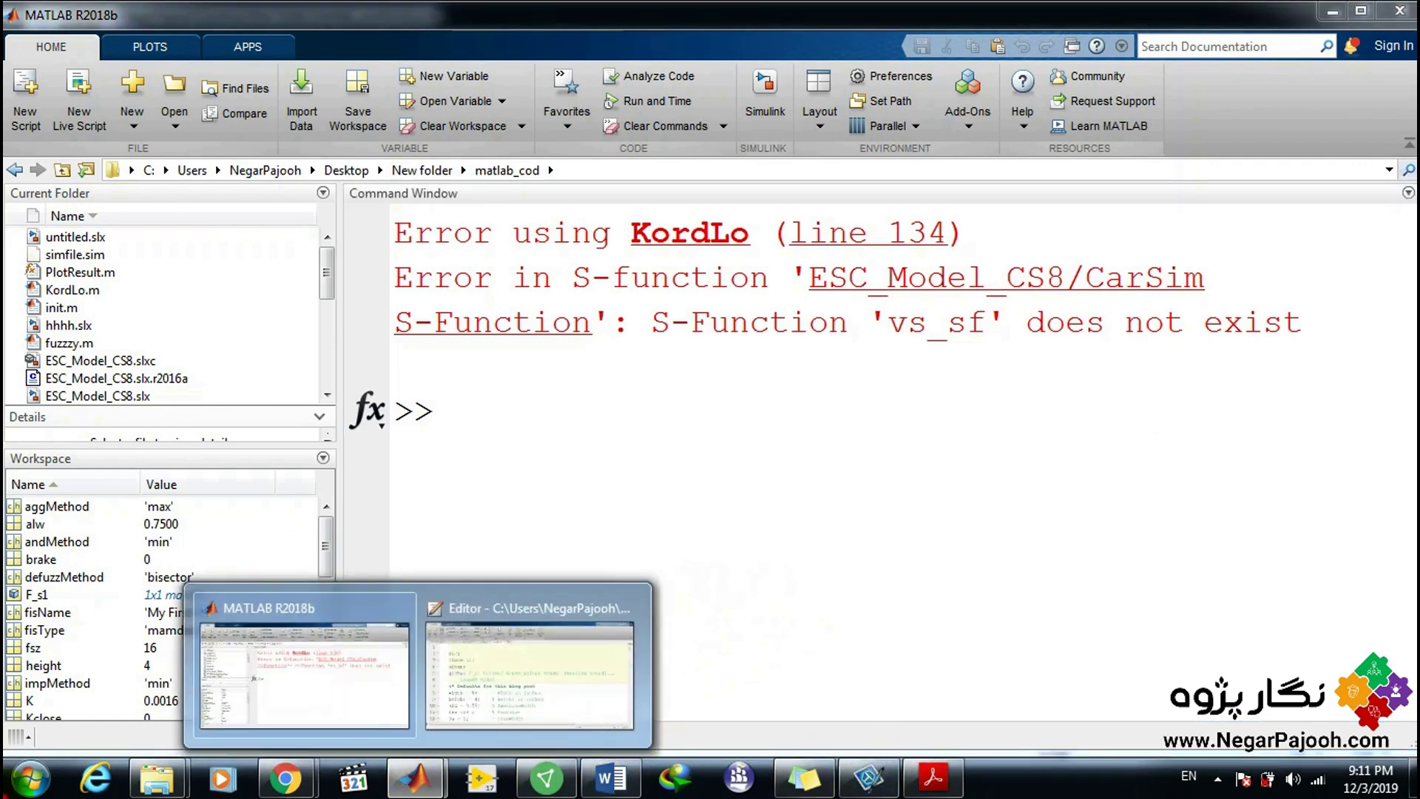
Launch CarSim again and bring its window forward.
click(29, 776)
click(118, 287)
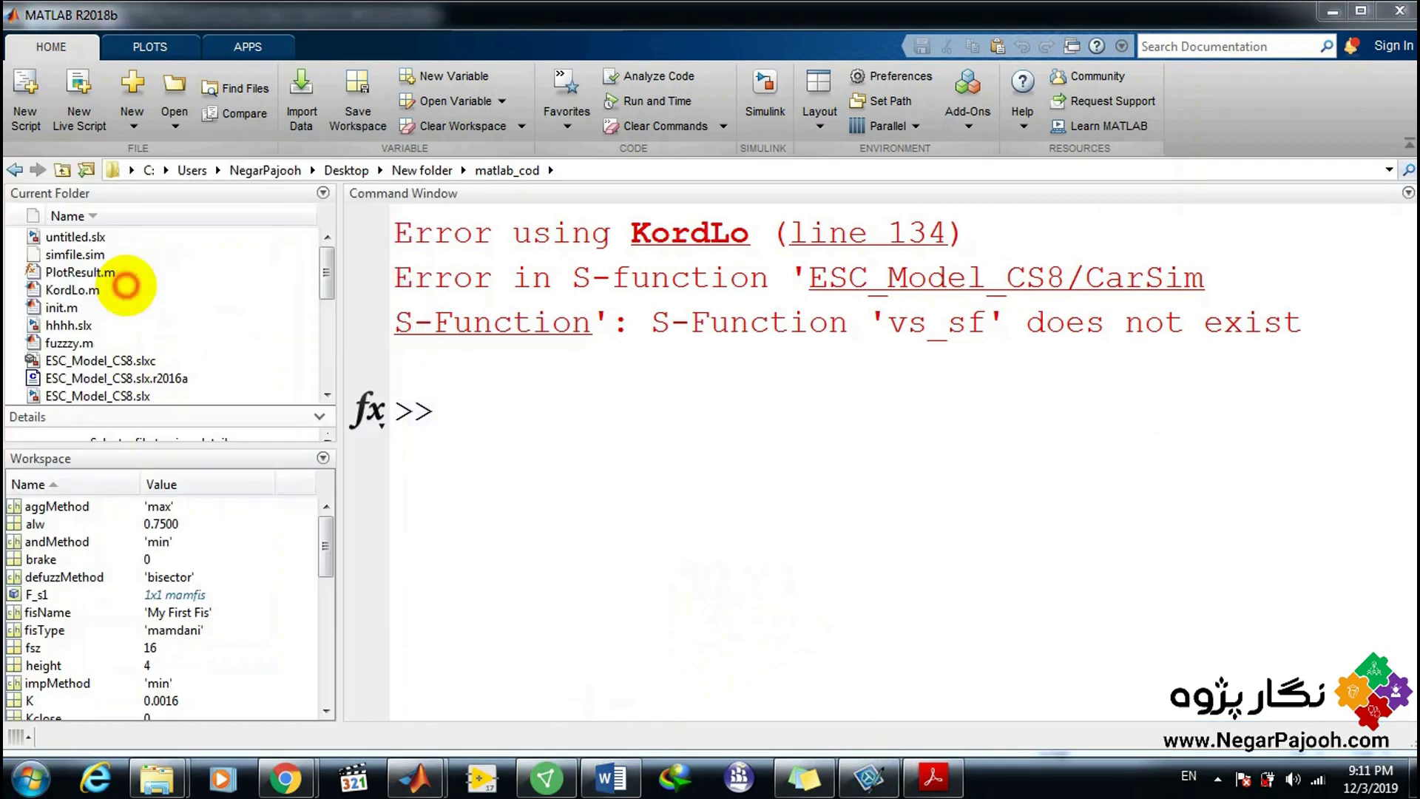
click(587, 466)
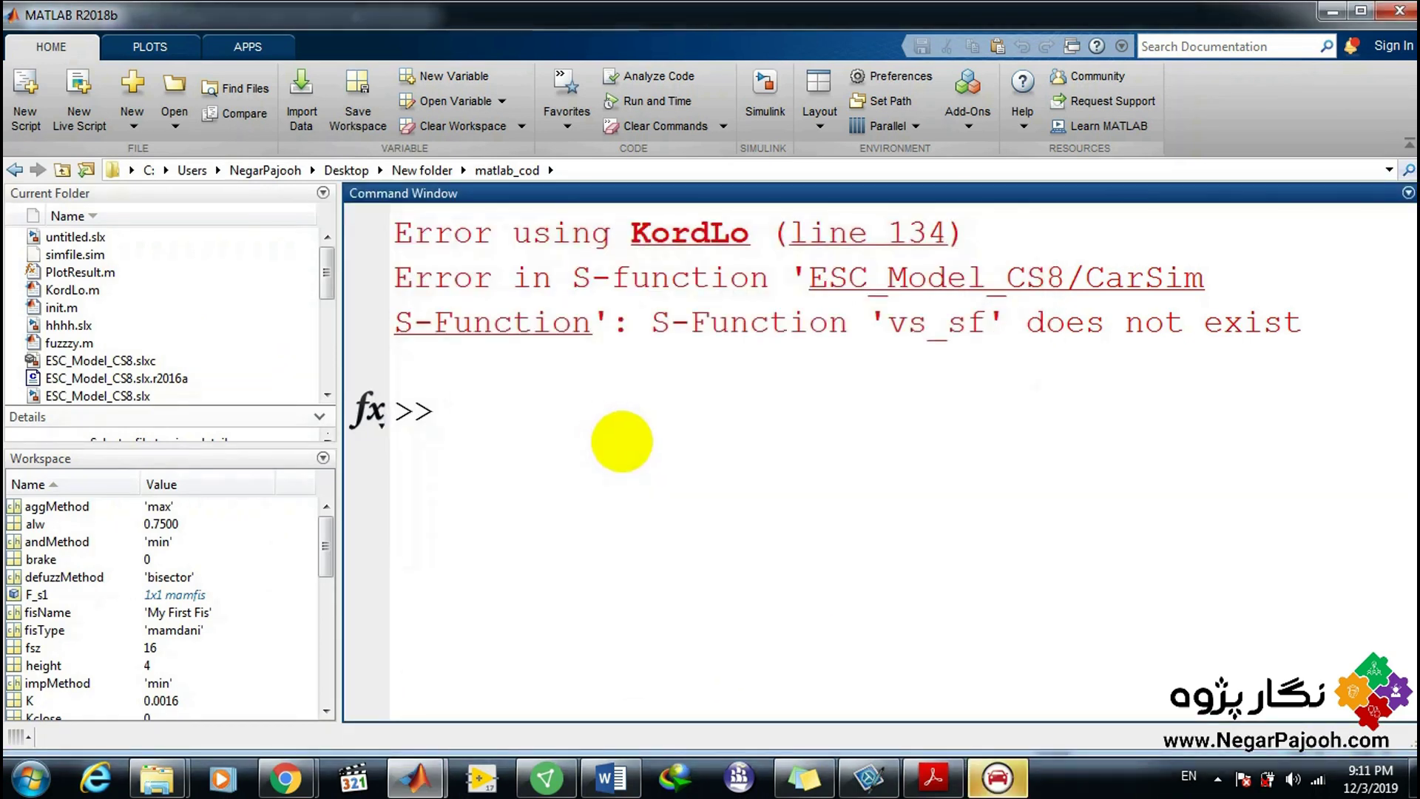
click(997, 776)
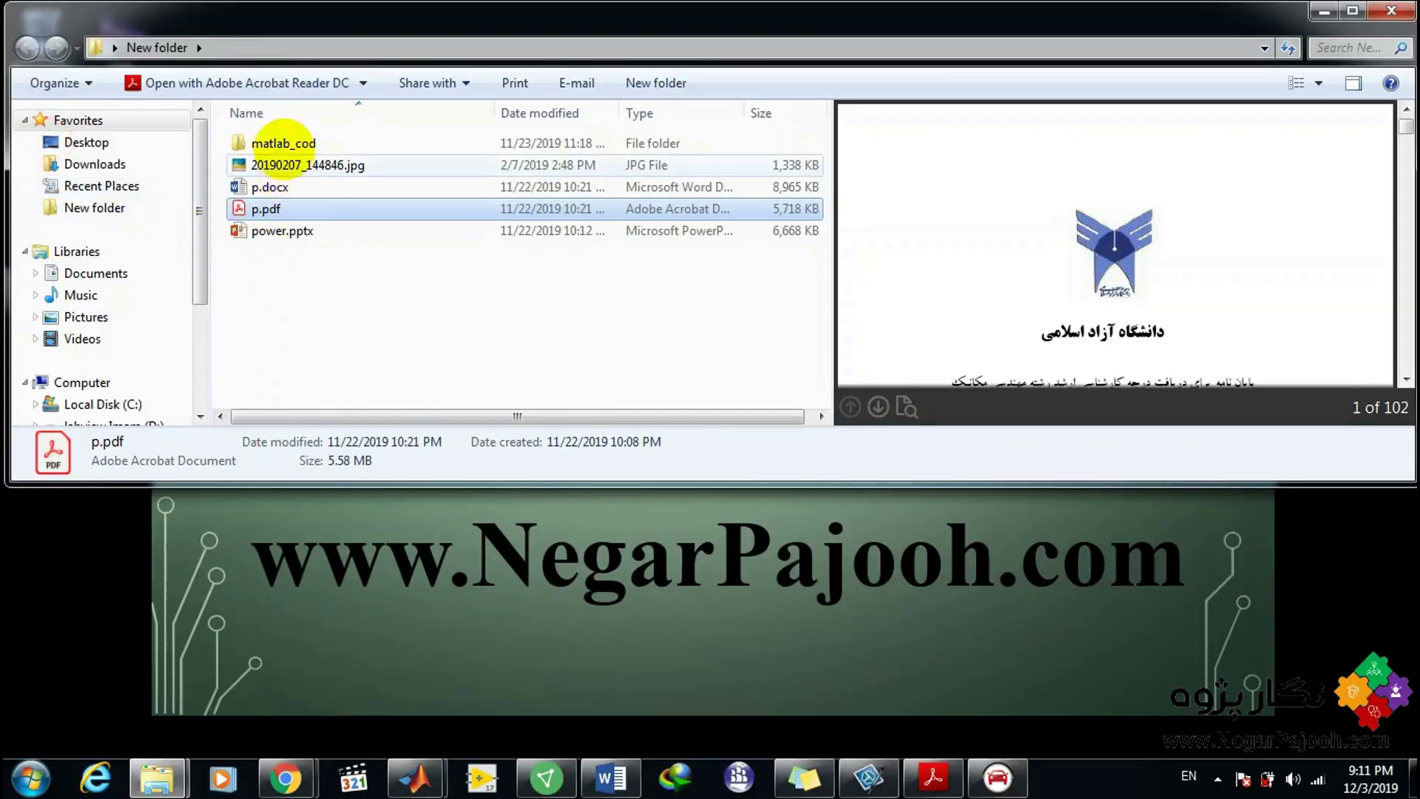
Check the matlab_cod folder in Explorer, then return to CarSim and try to run the Baseline #1 simulation.
double_click(281, 143)
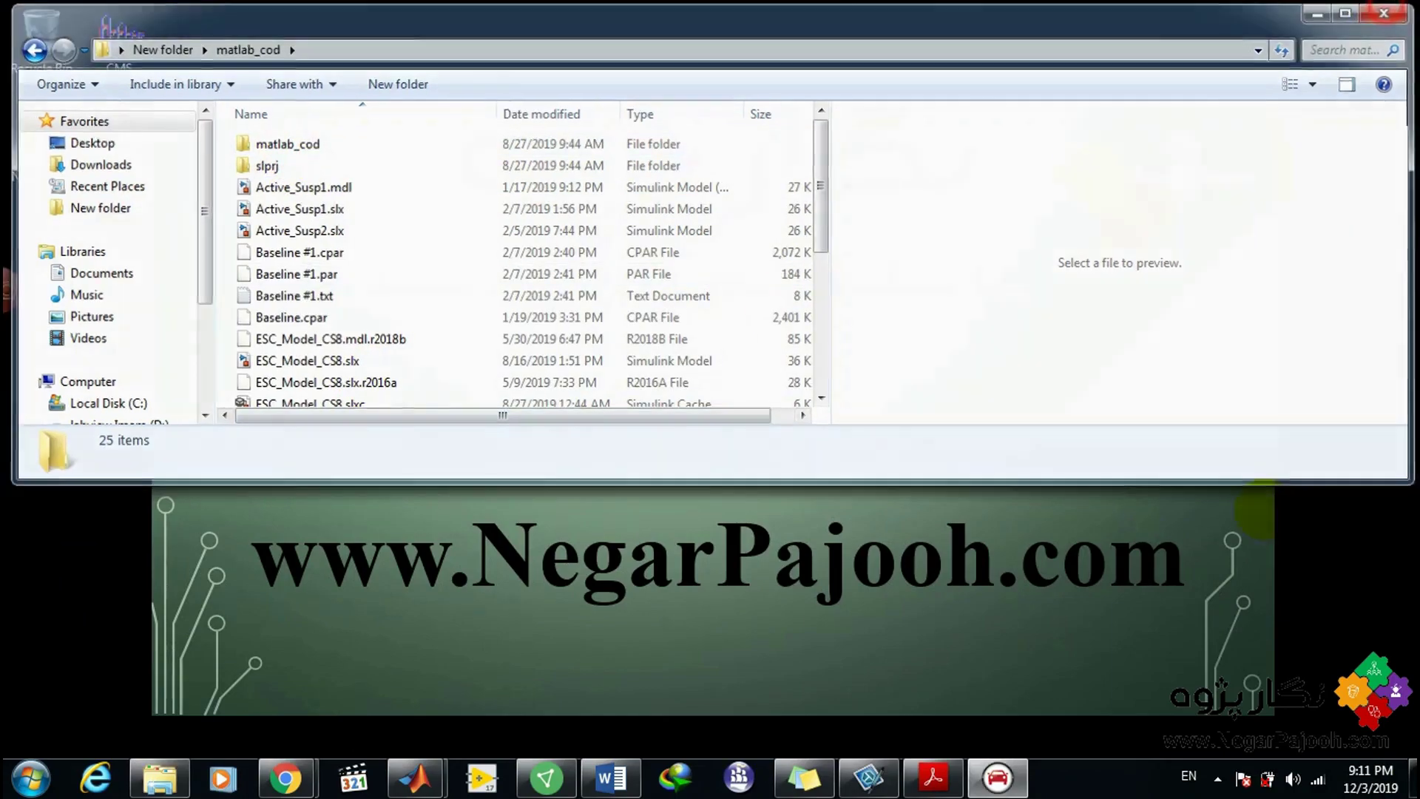
click(1390, 10)
click(997, 776)
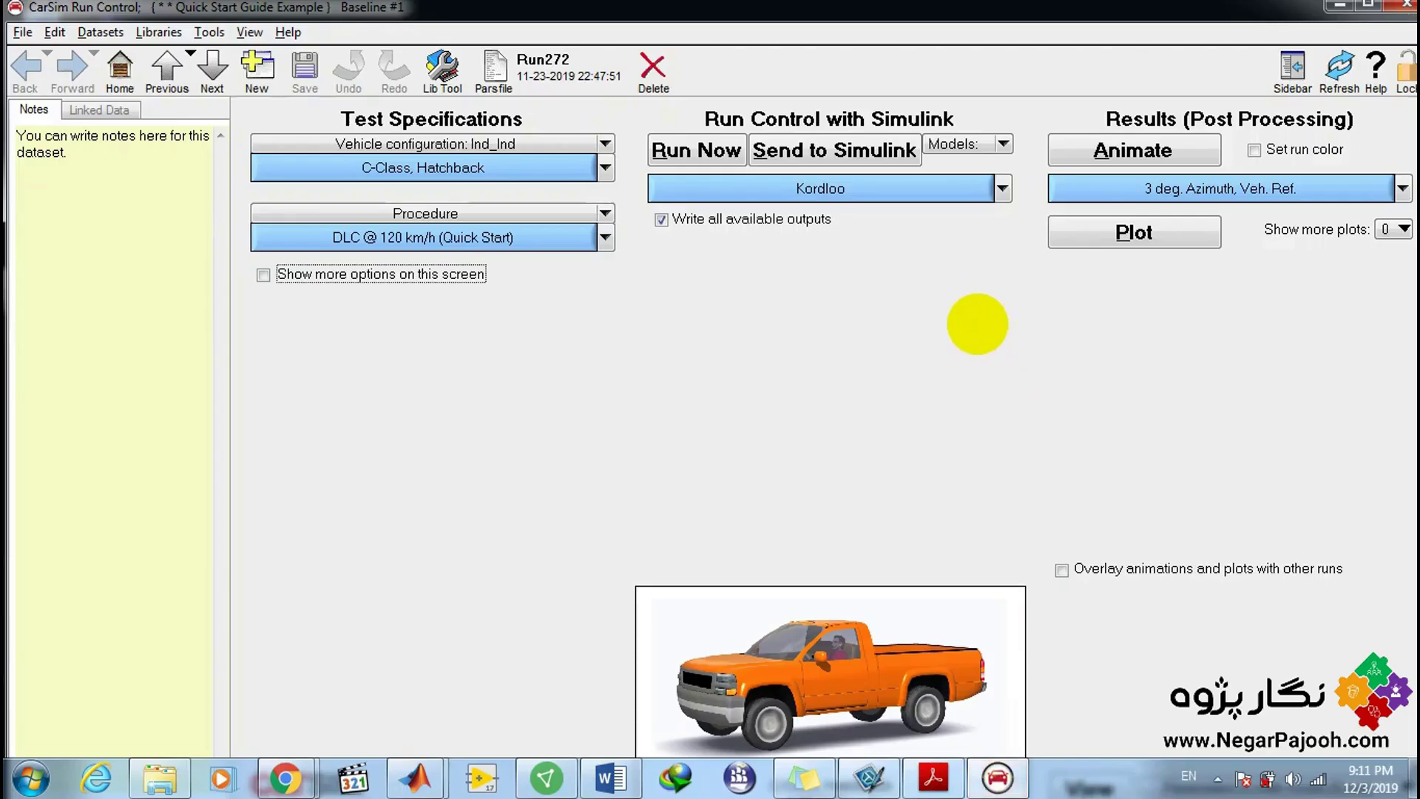
click(698, 149)
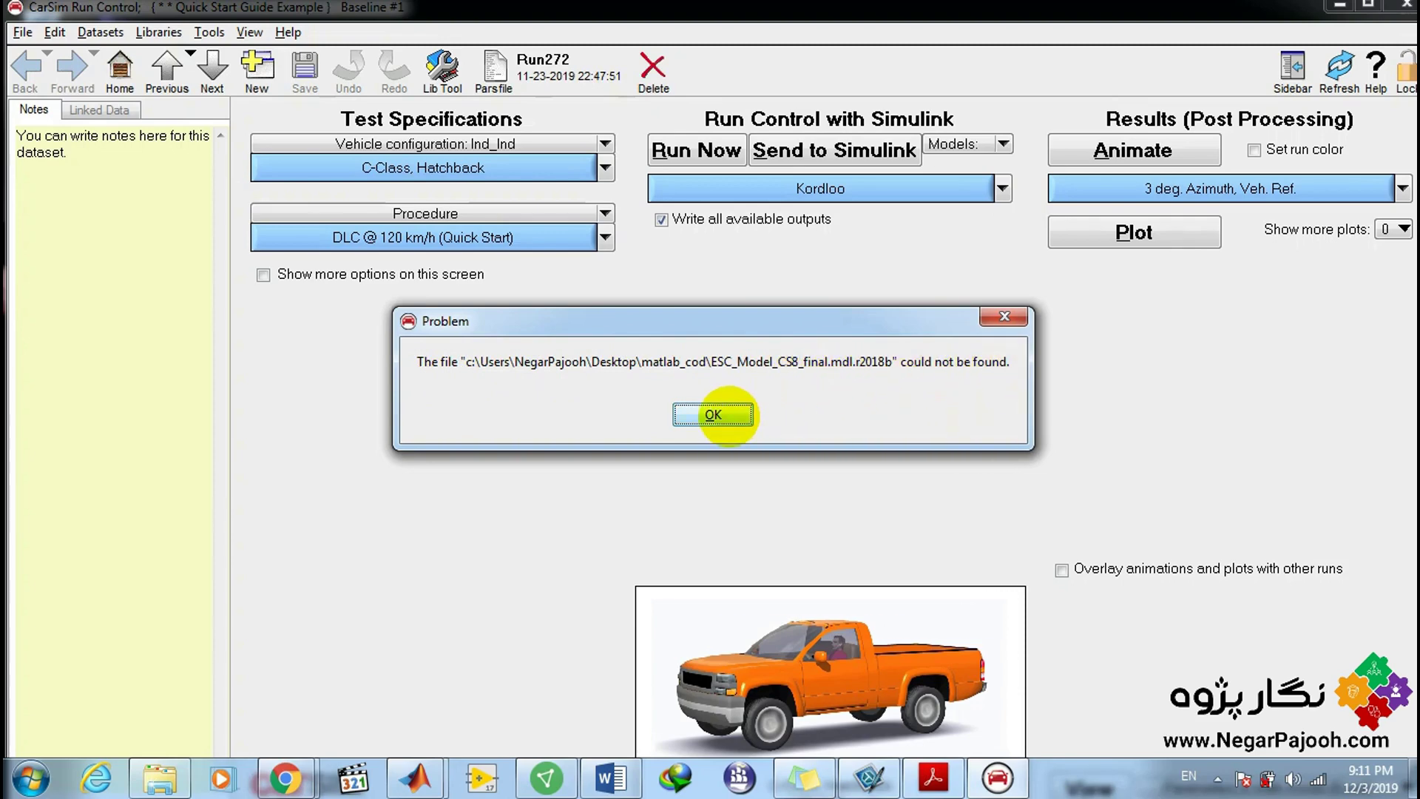
click(712, 414)
Unlock the Kordloo dataset, point its Simulink model to ESC_Model_CS8_final.mdl.r2018b in Desktop\New folder\matlab_cod, and lock it again.
click(851, 189)
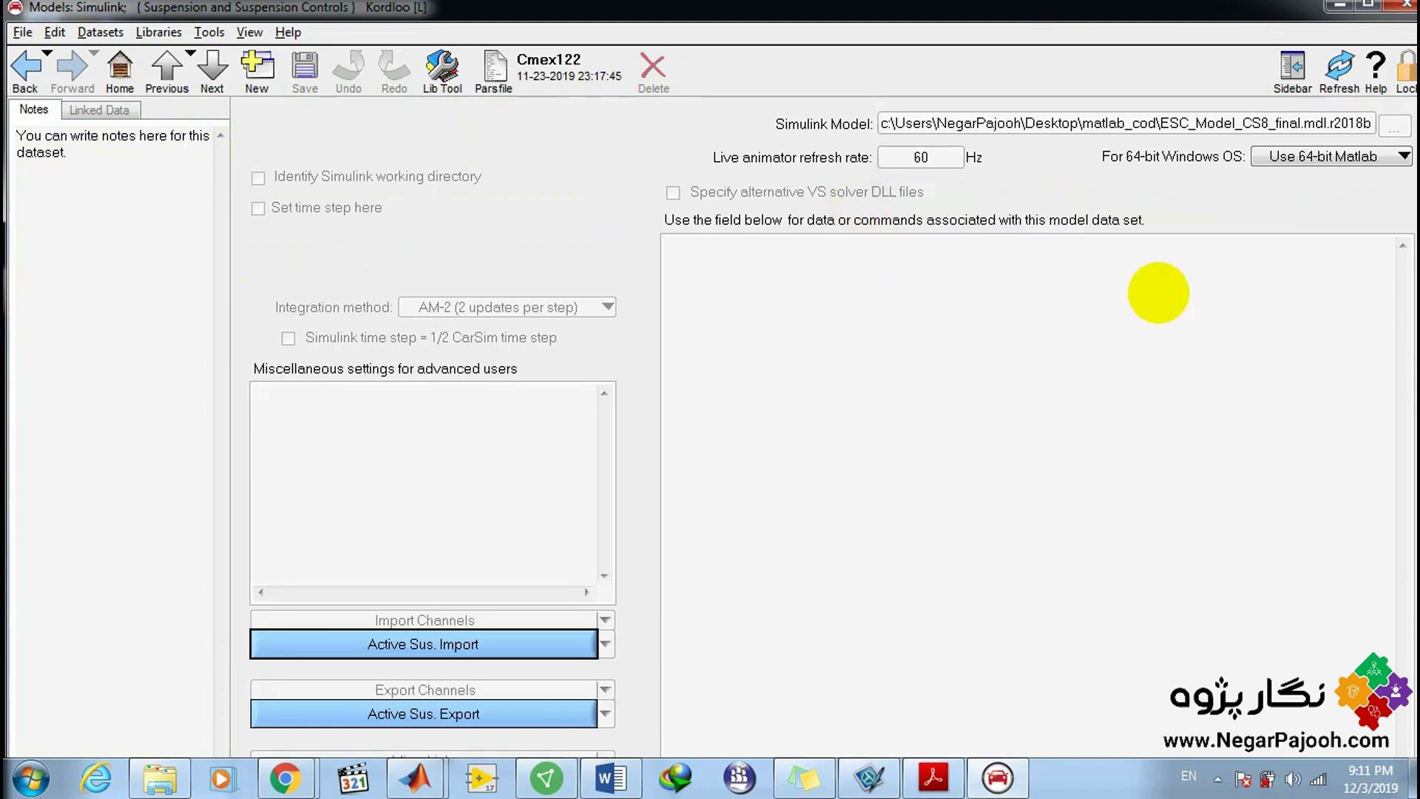
click(1404, 70)
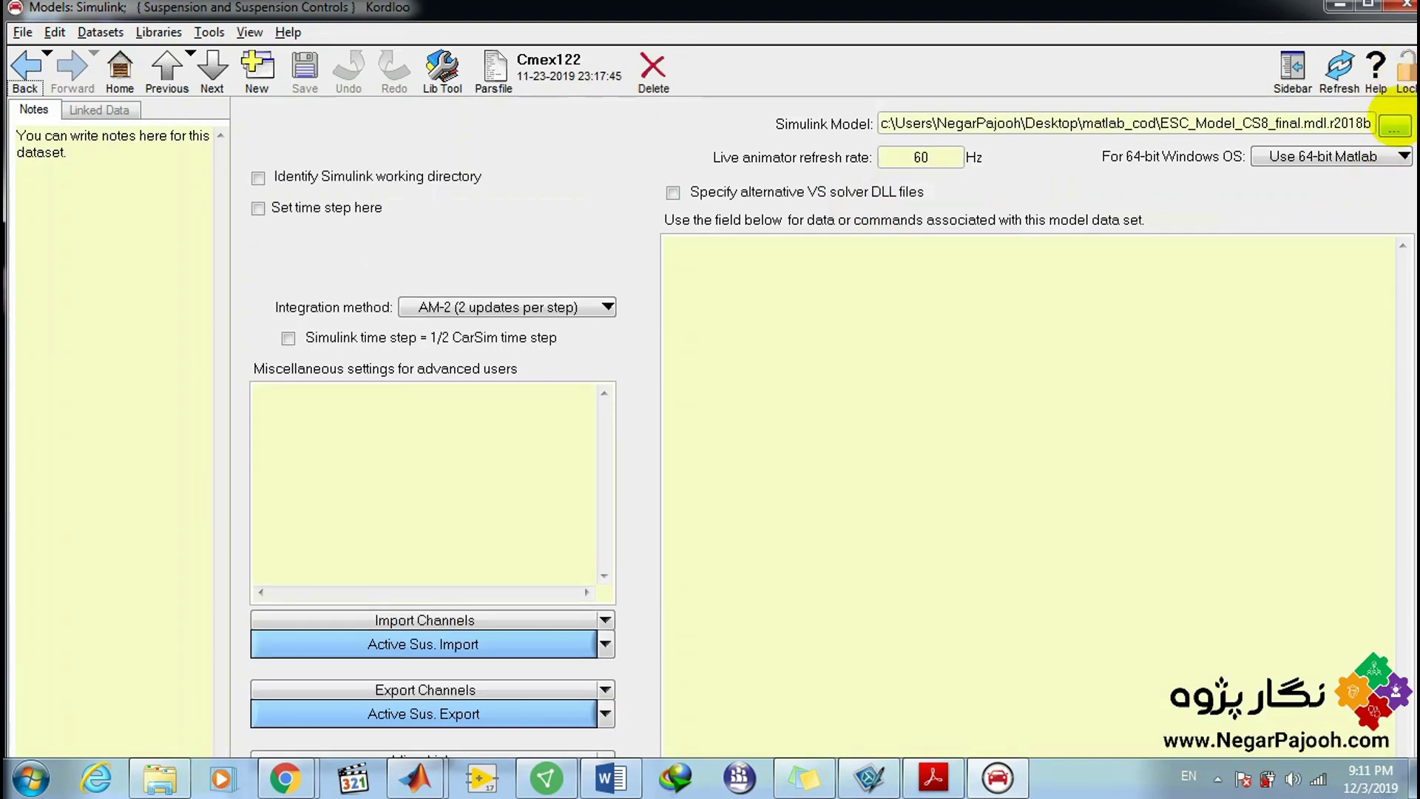
click(1393, 127)
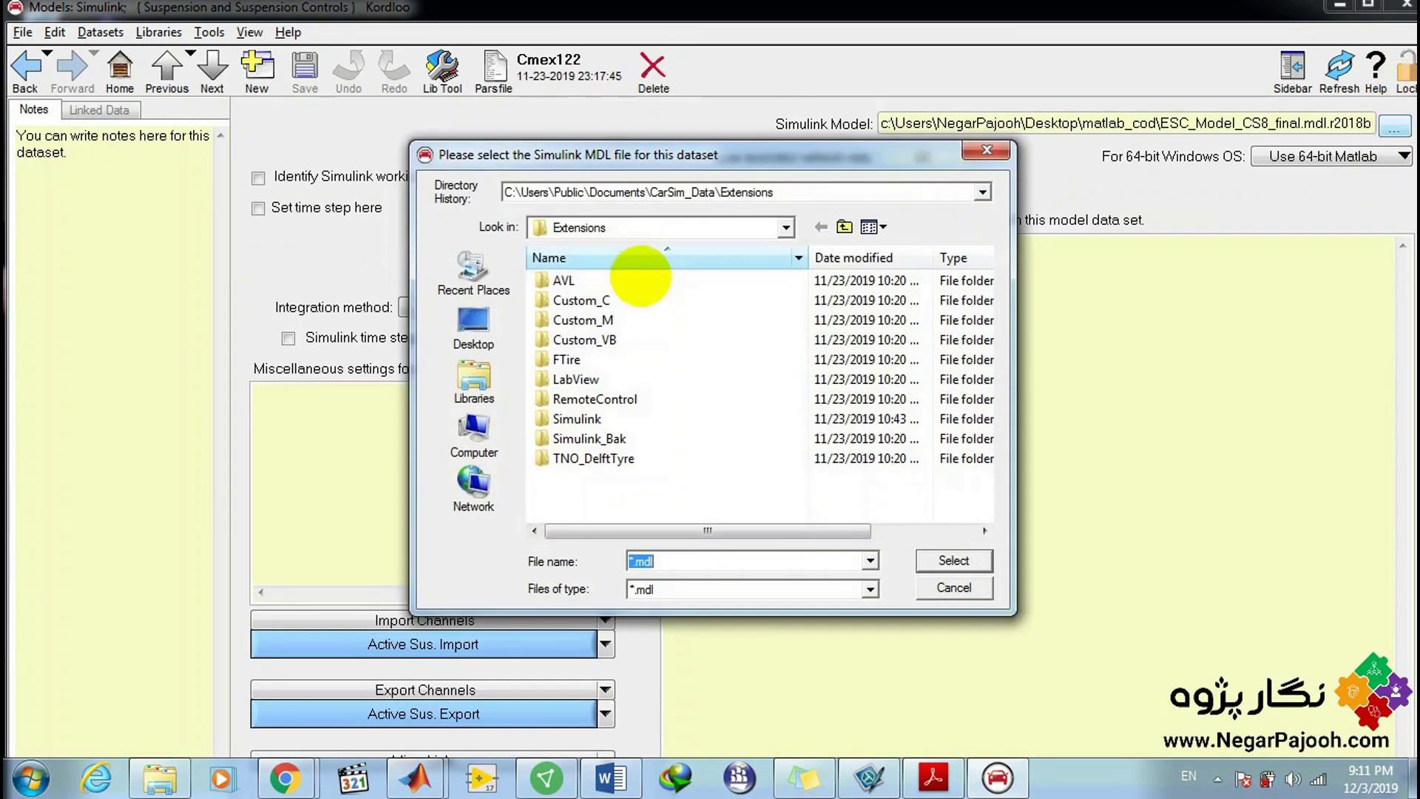
click(474, 326)
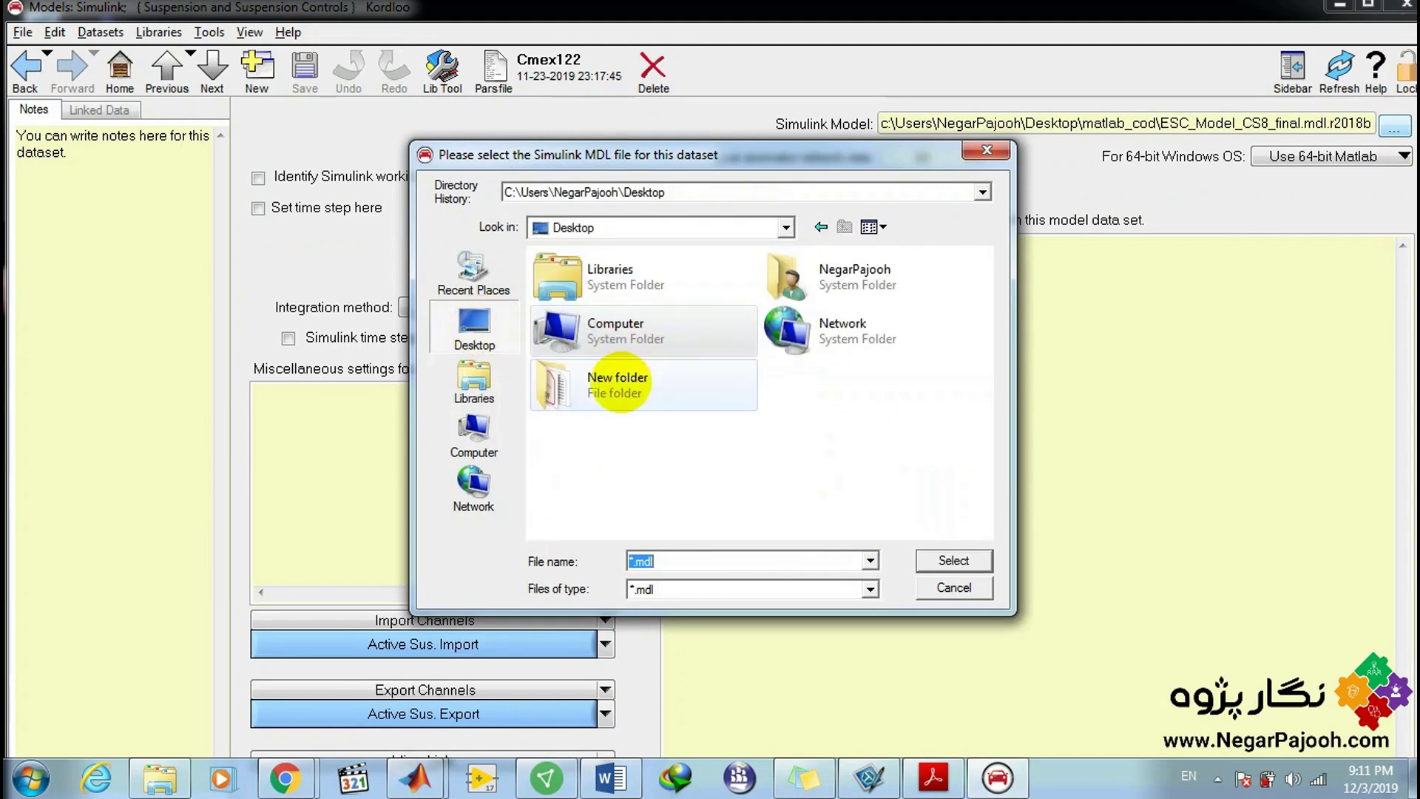
double_click(603, 379)
double_click(588, 280)
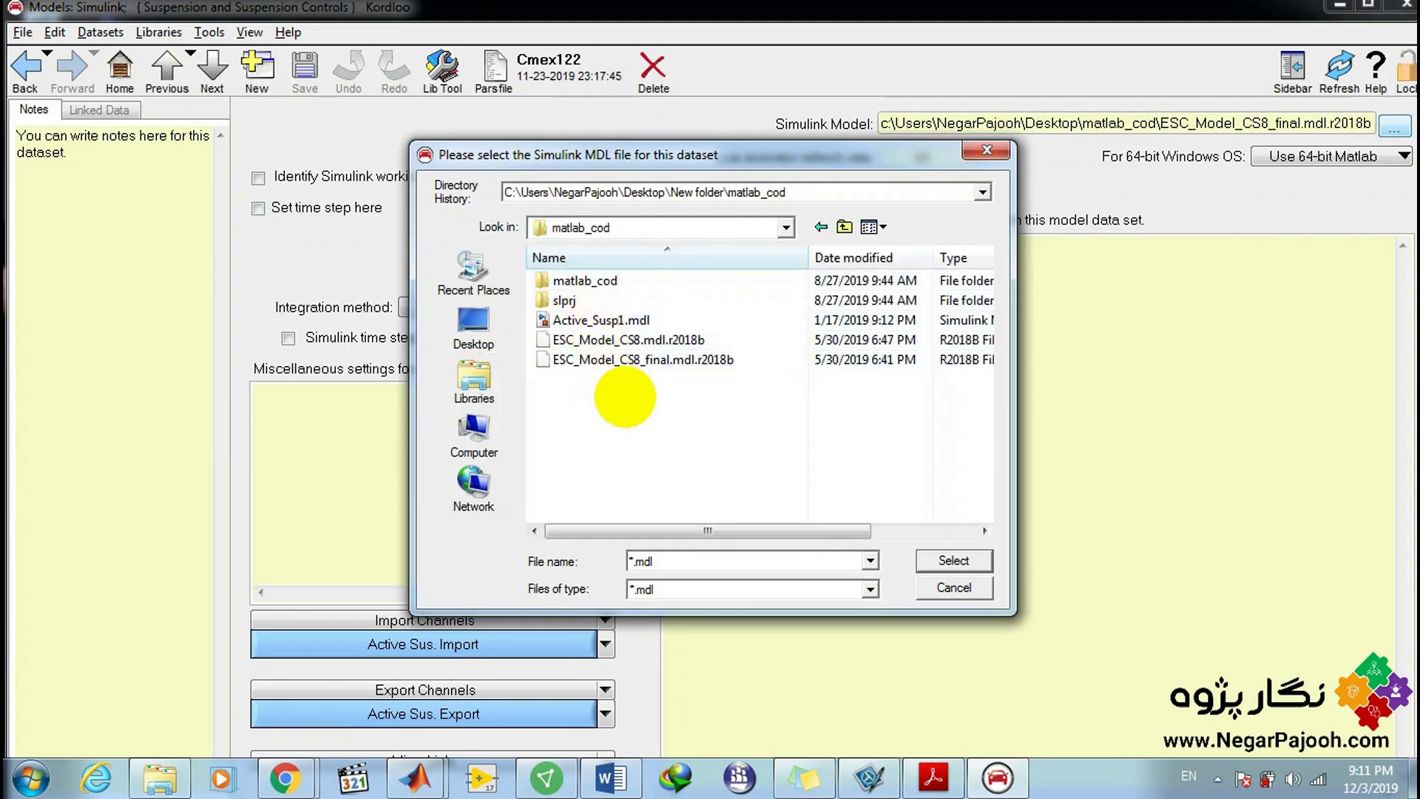
double_click(626, 359)
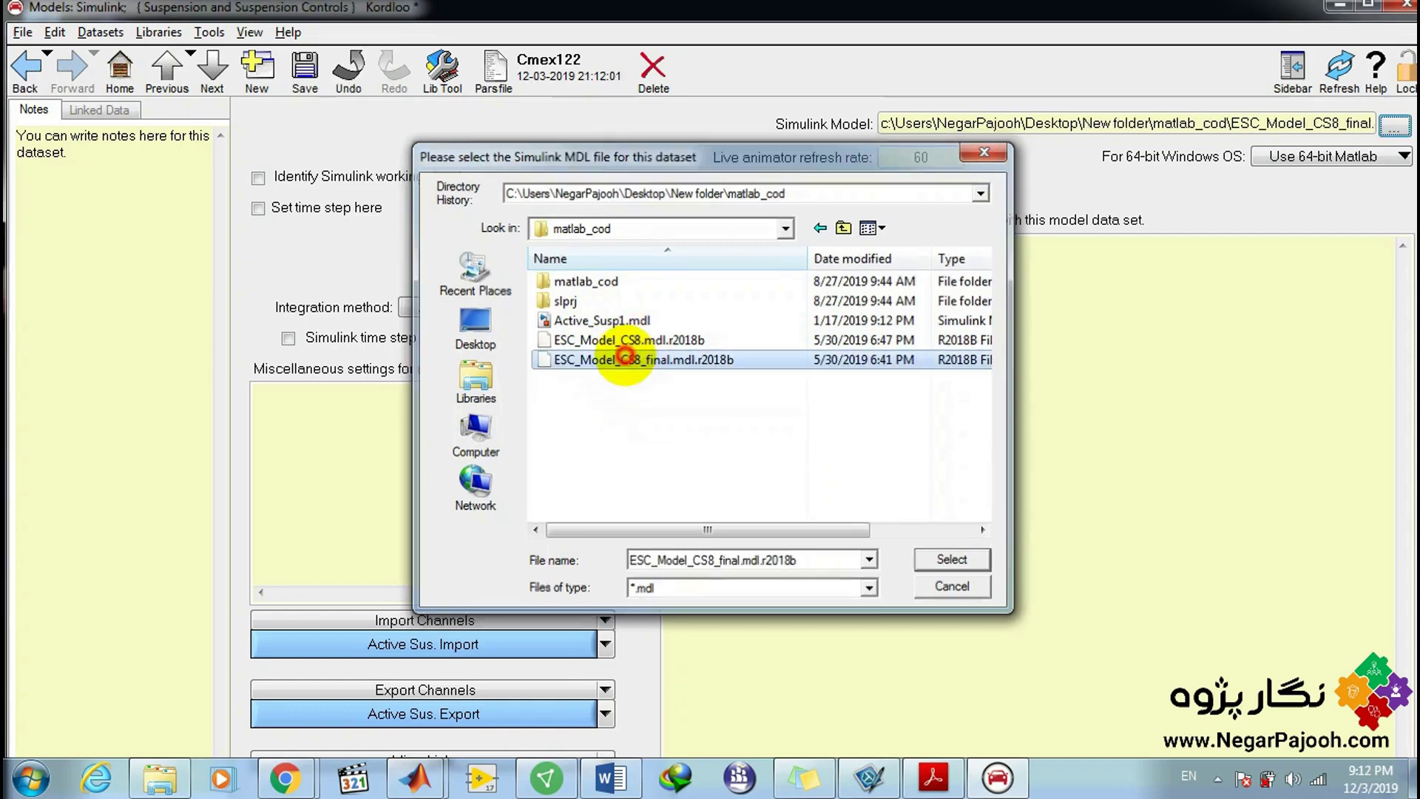
click(1404, 68)
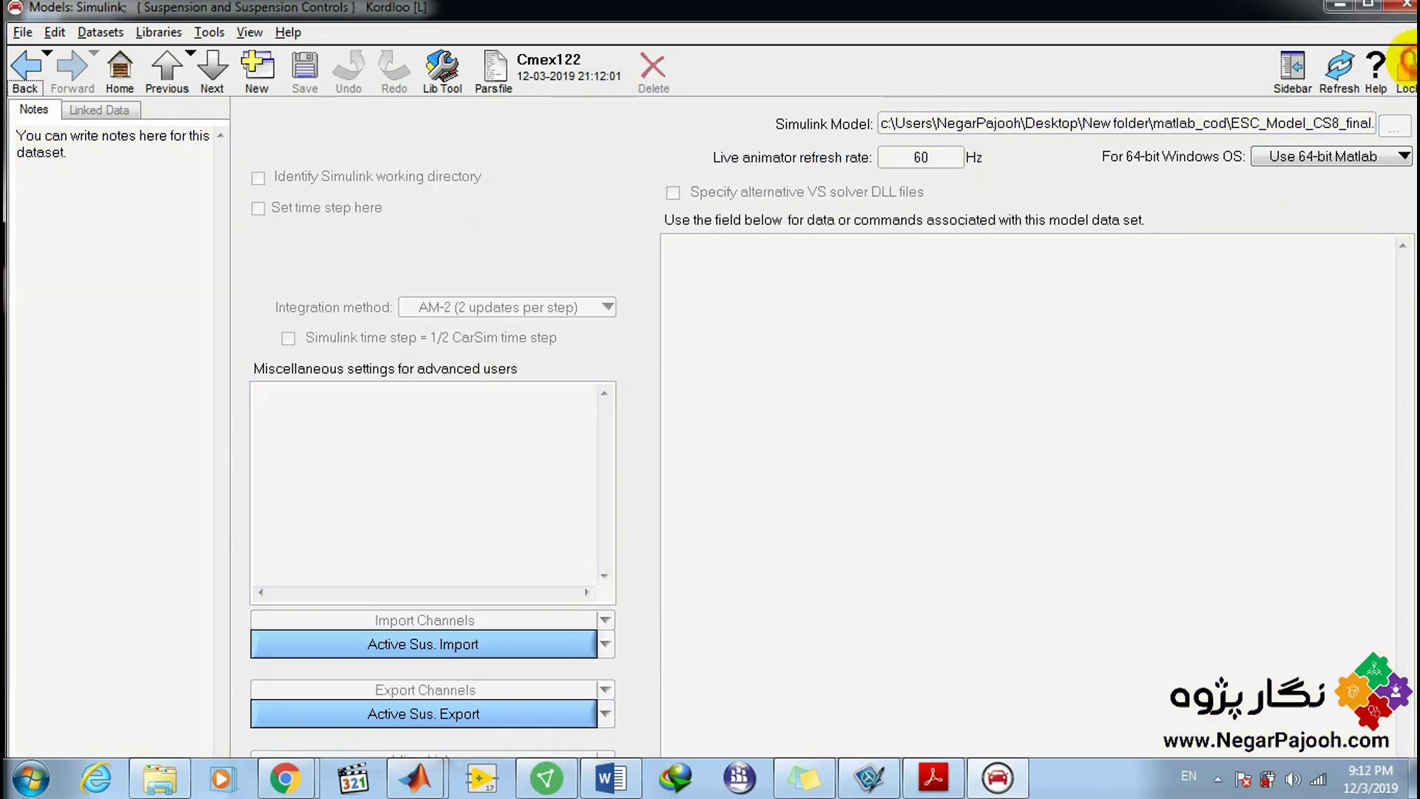
Return to Run Control, send the Baseline #1 run to Simulink and bring the newly launched MATLAB session forward.
click(25, 70)
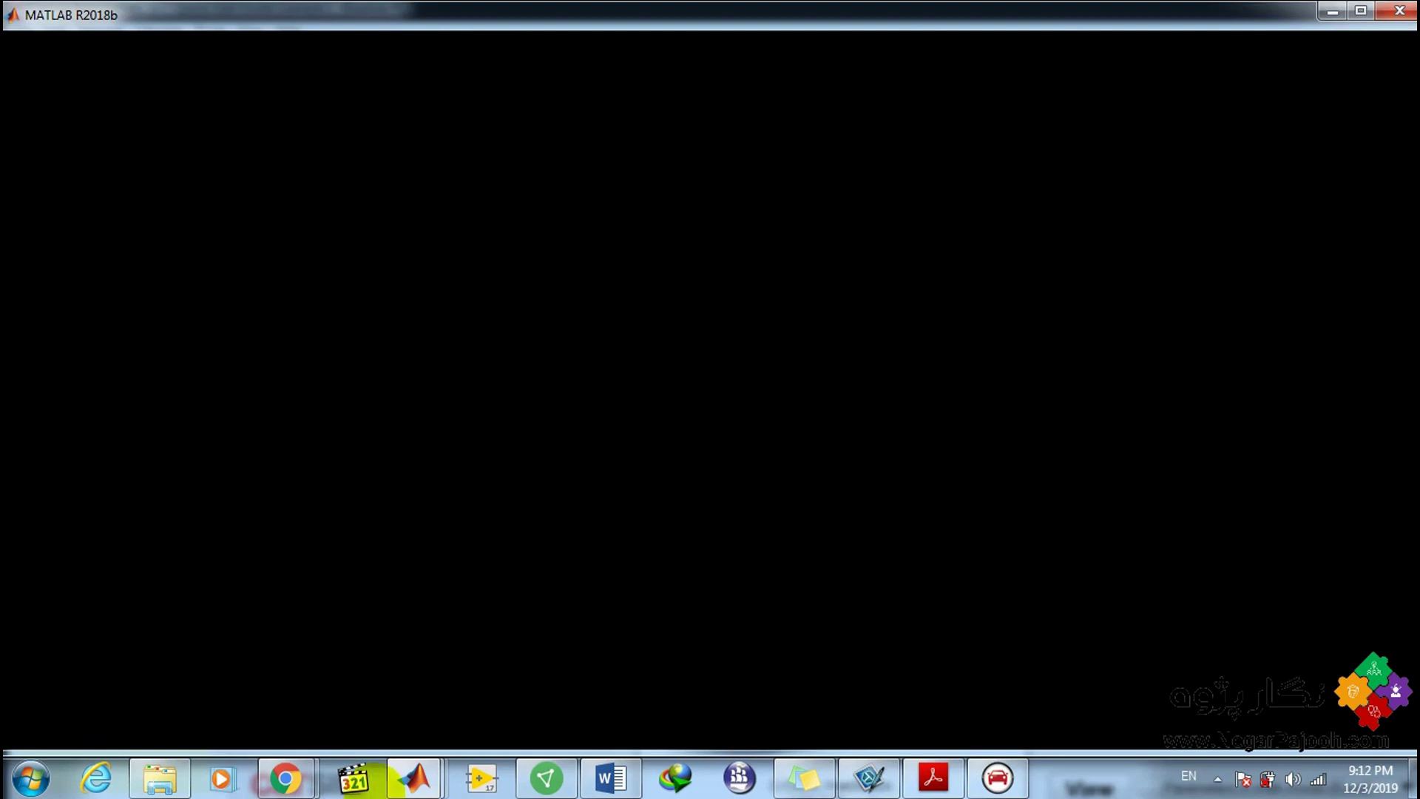
mouse_move(412, 772)
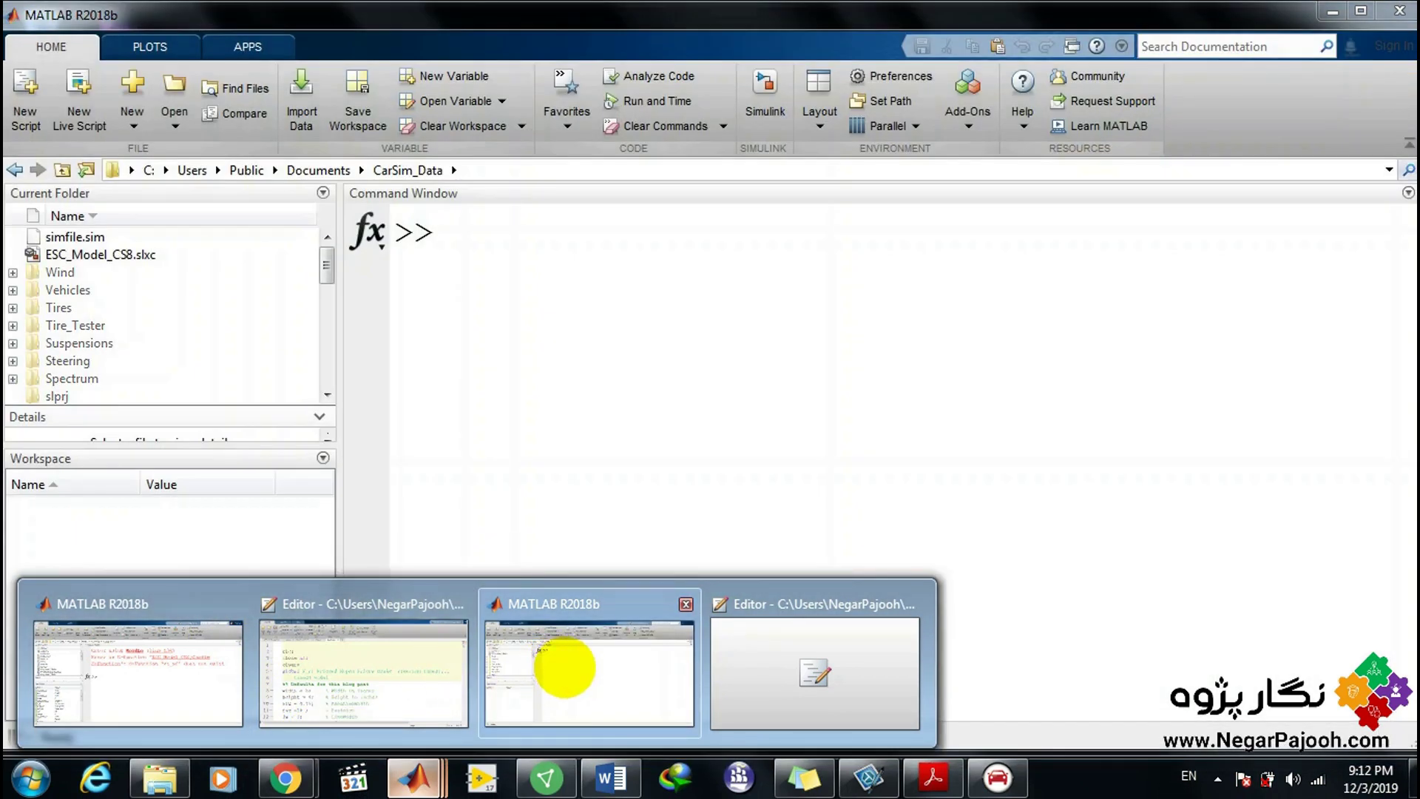
click(564, 667)
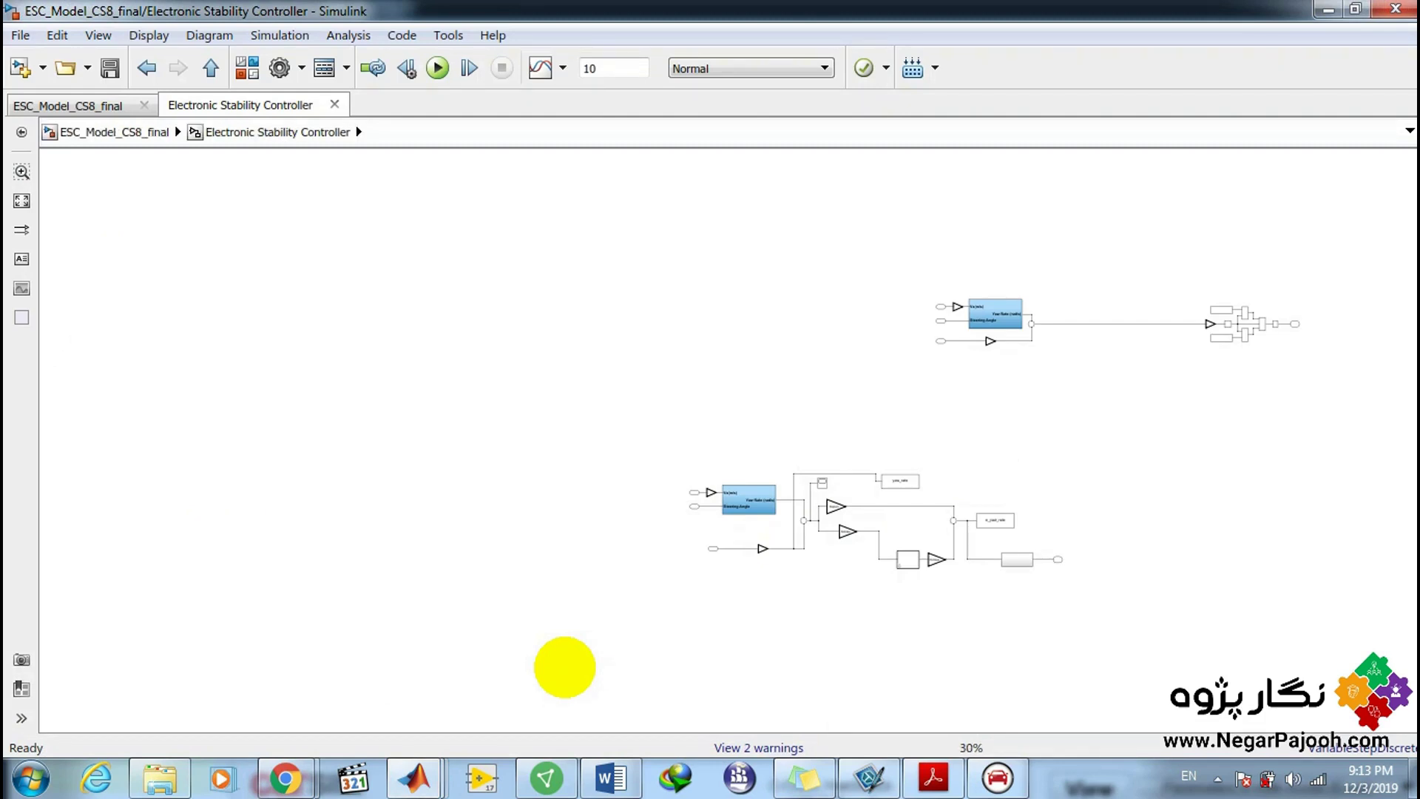
Inspect the Electronic Stability Controller subsystem, try to simulate ESC_Model_CS8_final, and close the Simulink model.
click(22, 200)
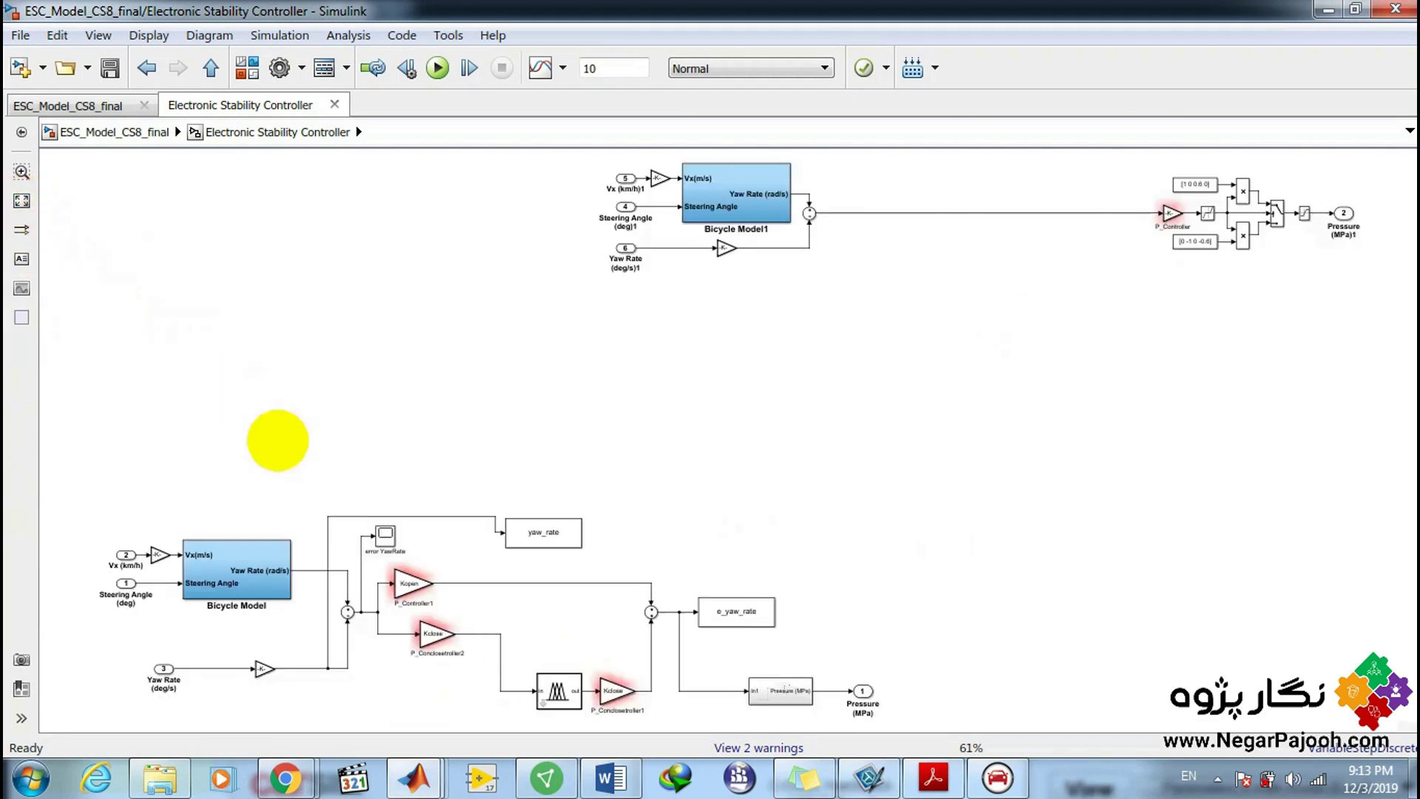
key(ctrl+t)
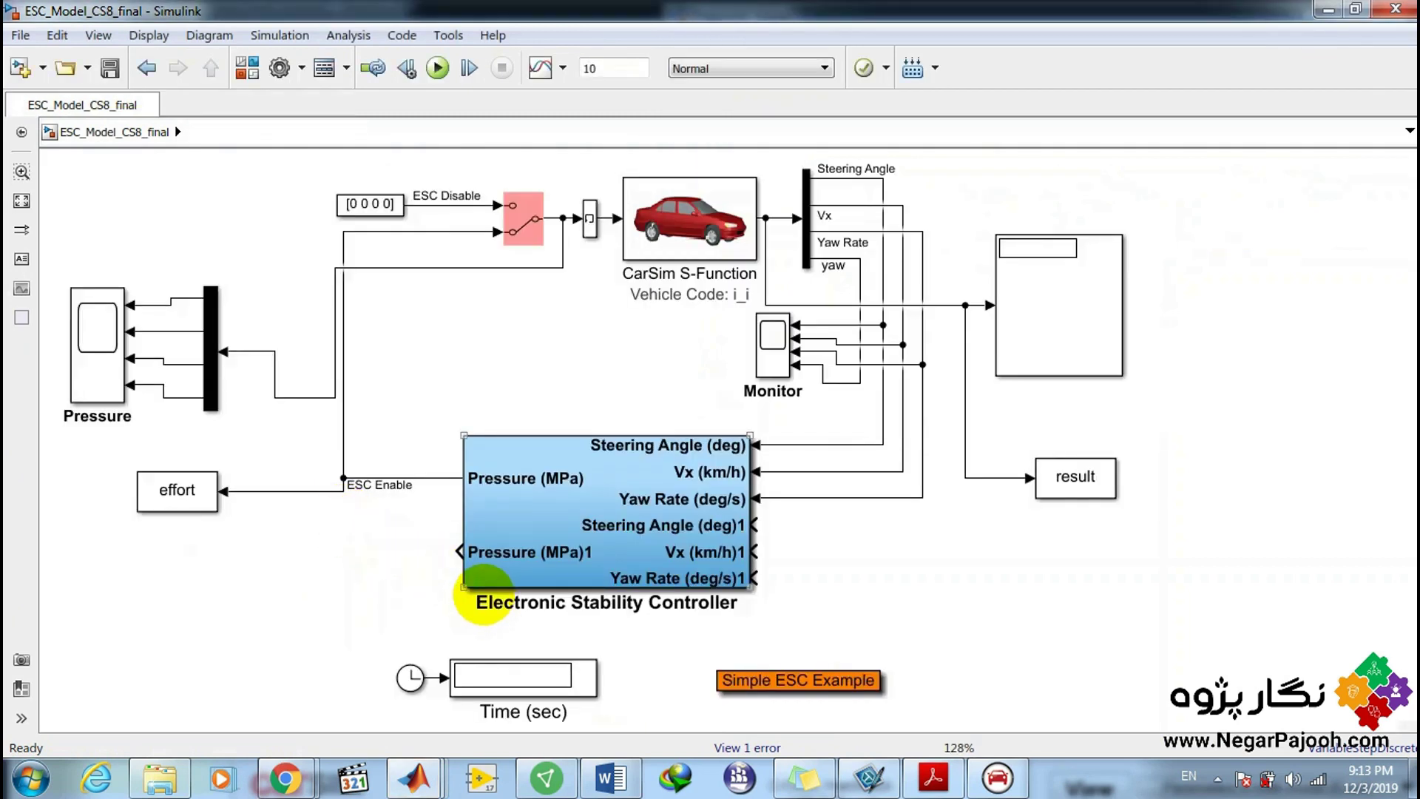
click(485, 593)
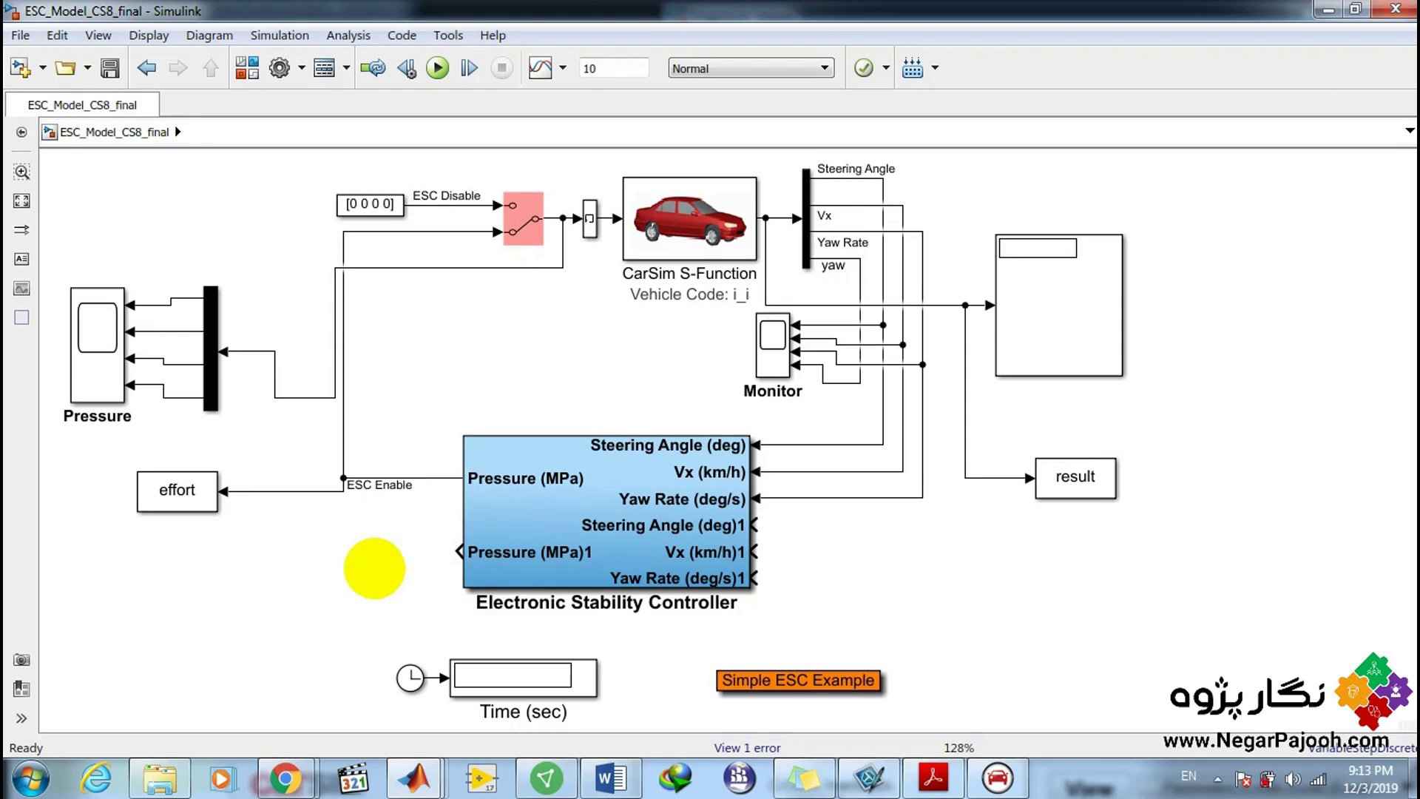
click(1394, 10)
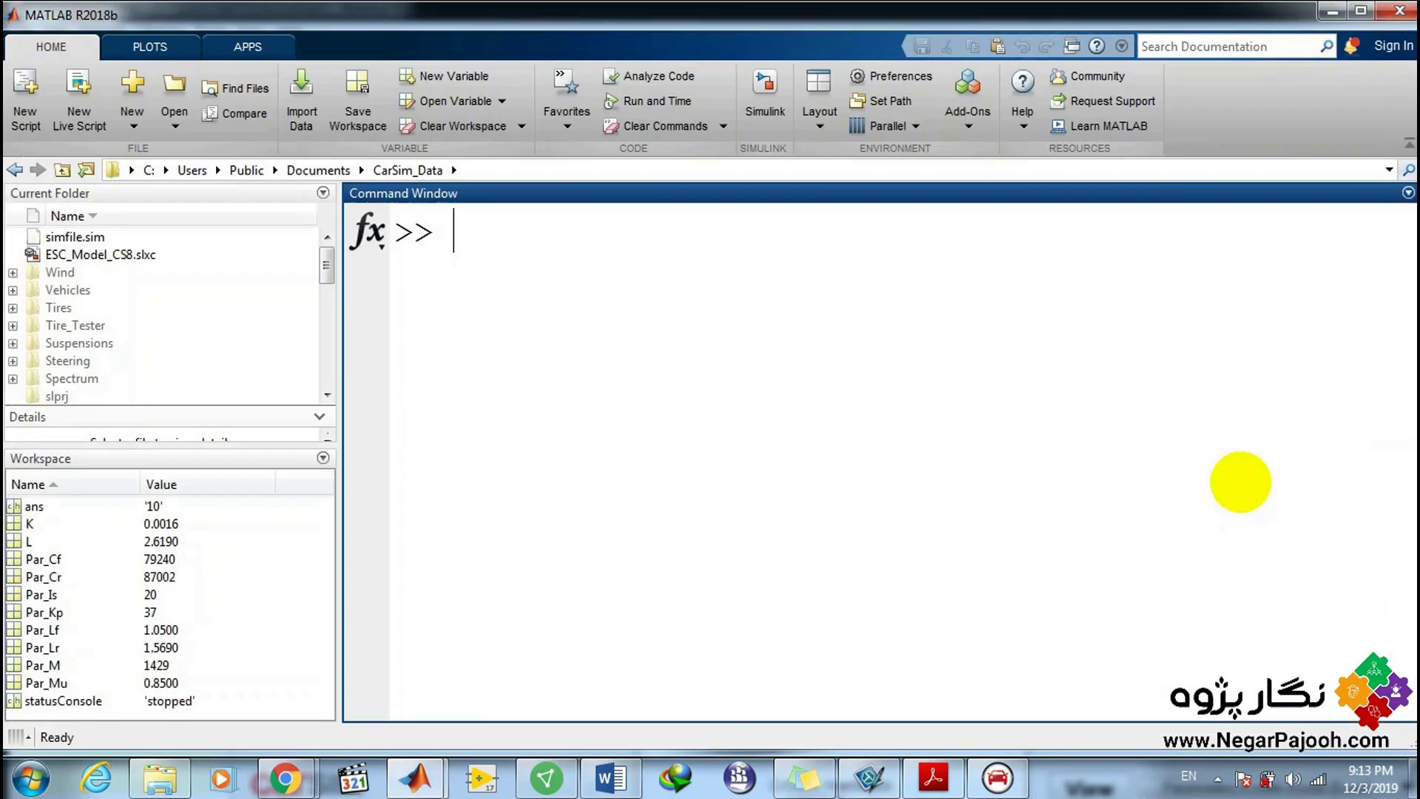
Switch to CarSim, exit it and restart it with the recent database C:\Users\Public\Documents\CarSim_Data.
mouse_move(418, 772)
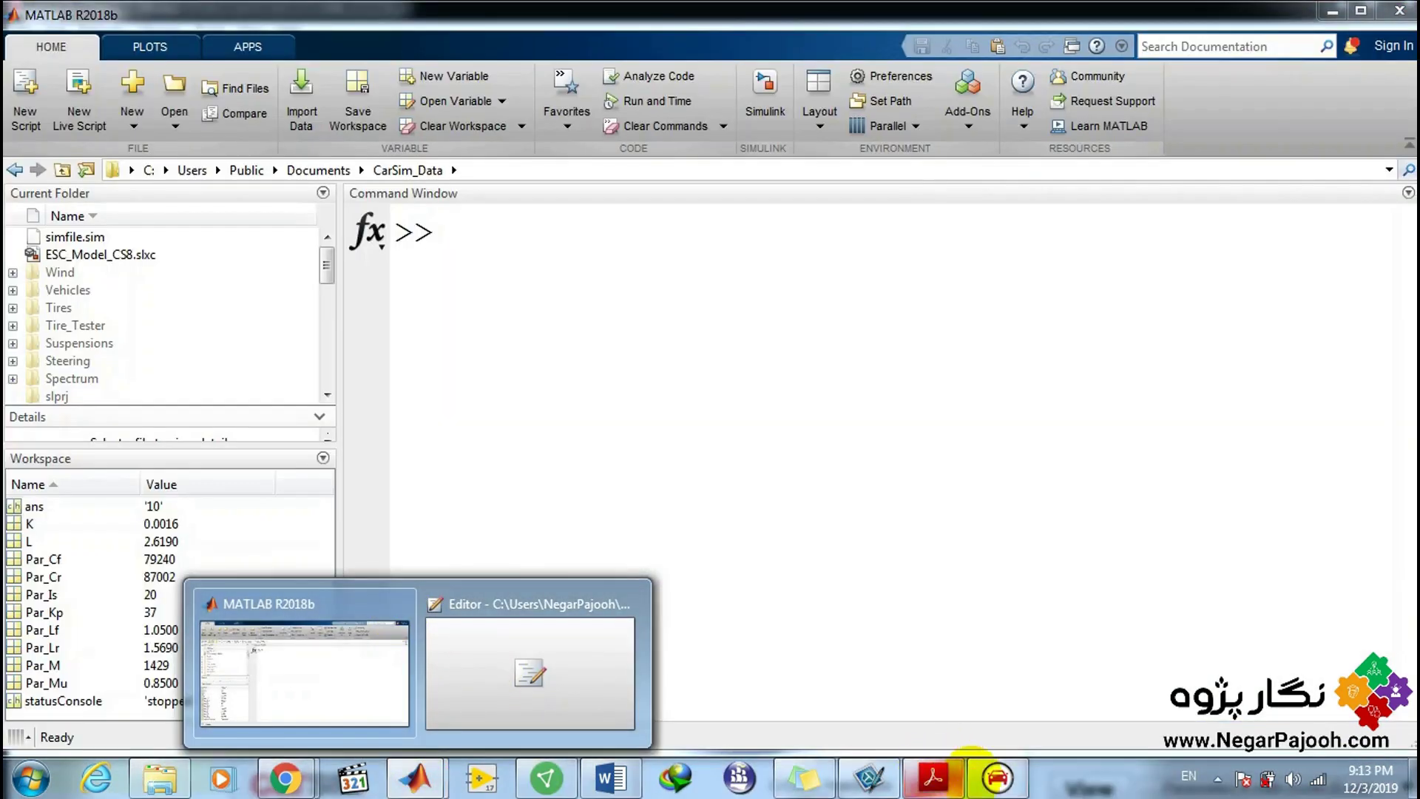
click(973, 776)
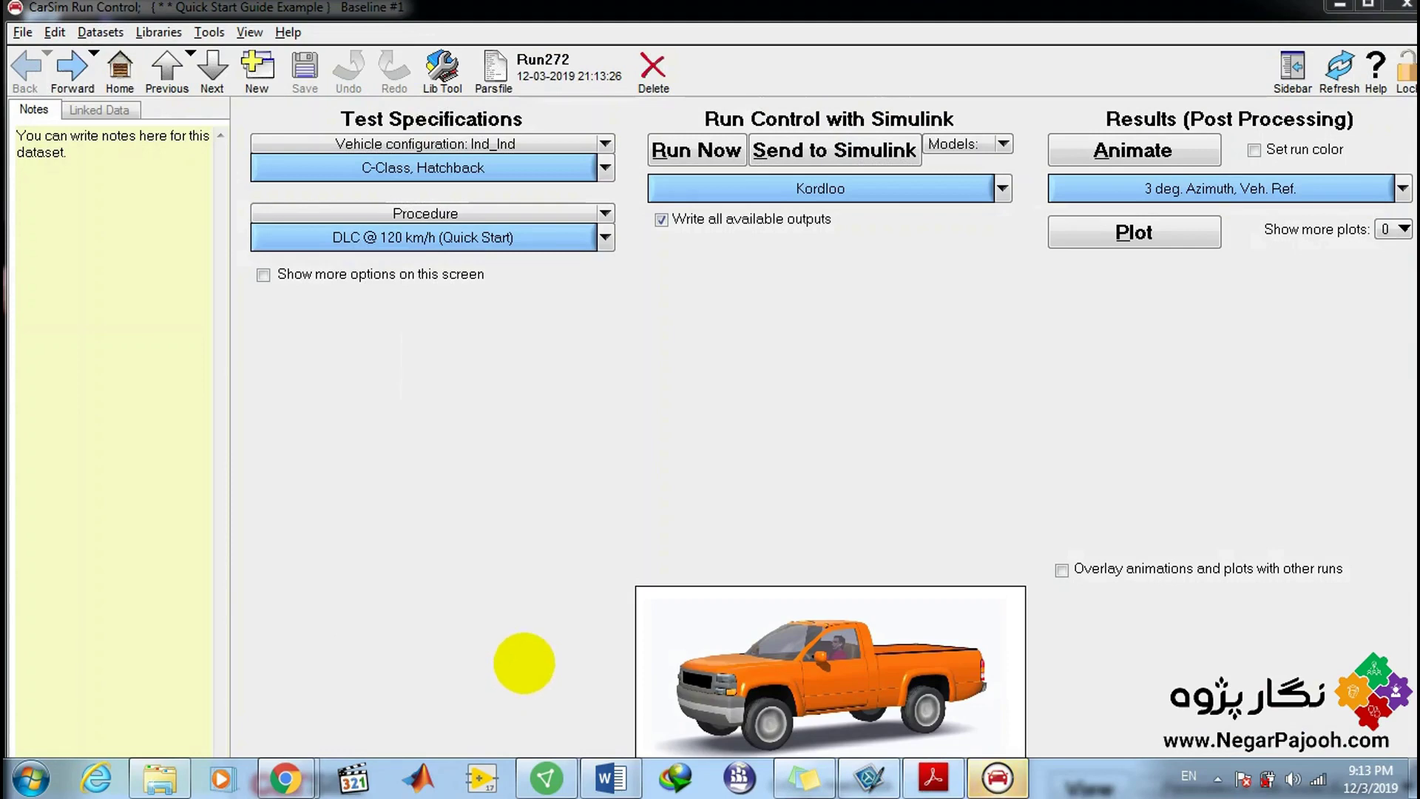
click(1407, 5)
click(647, 421)
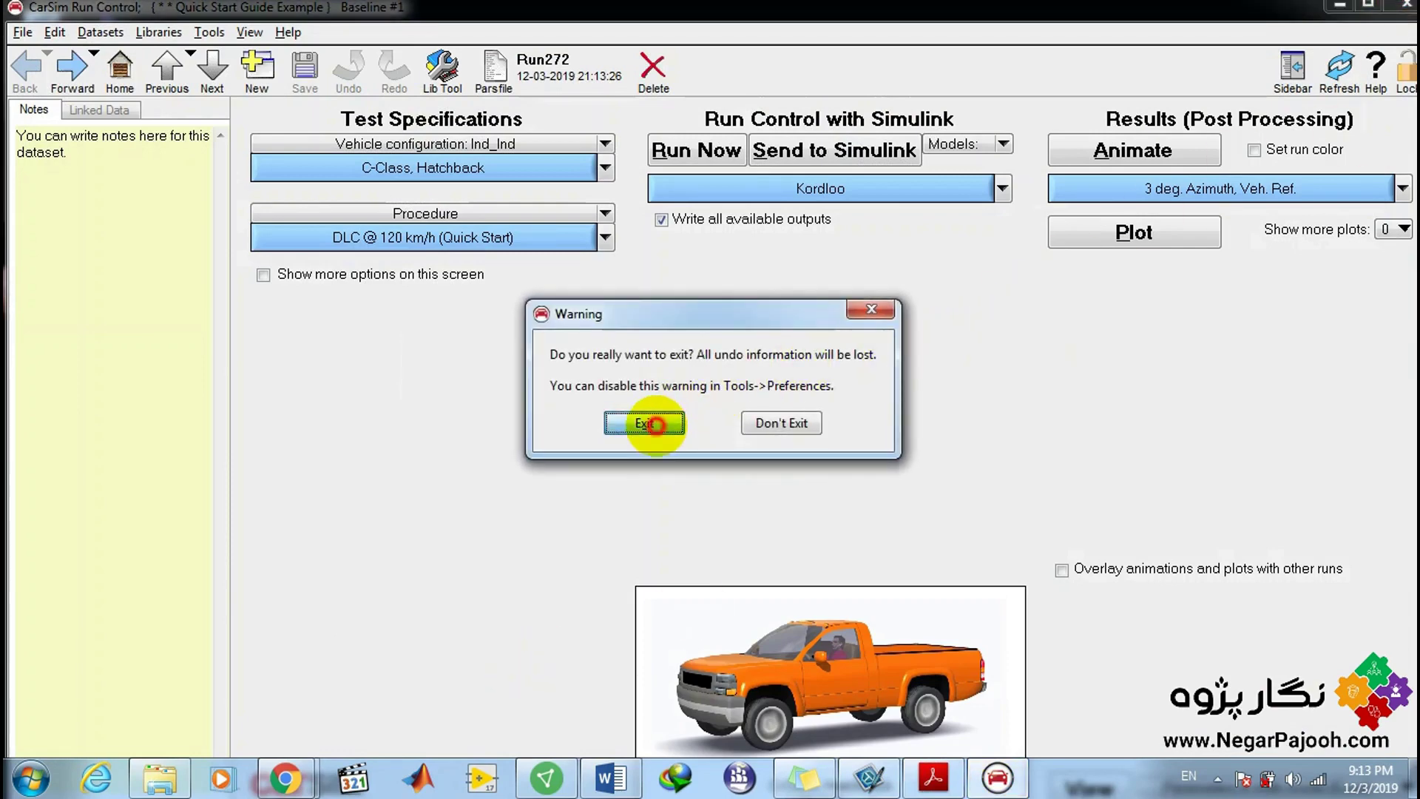
key(super)
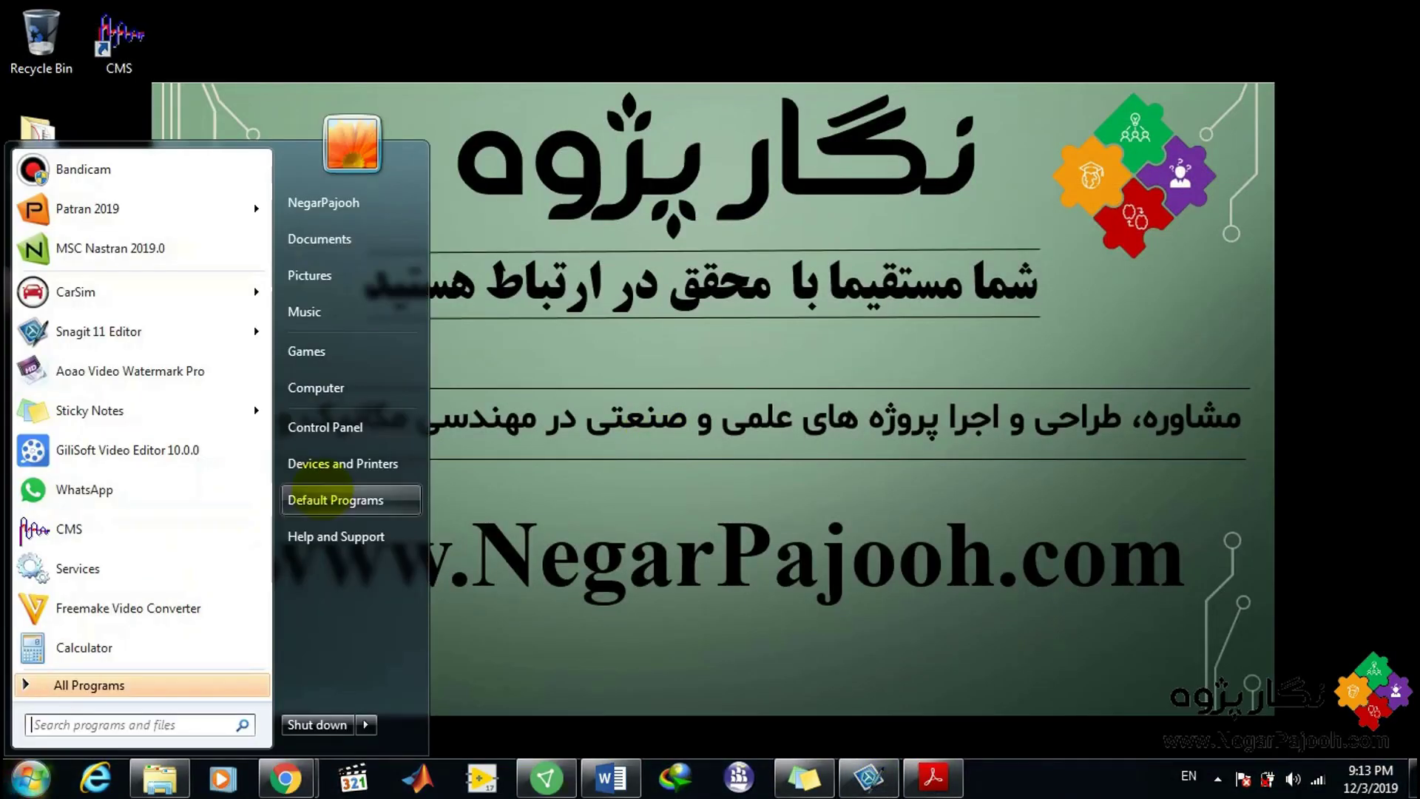
click(111, 273)
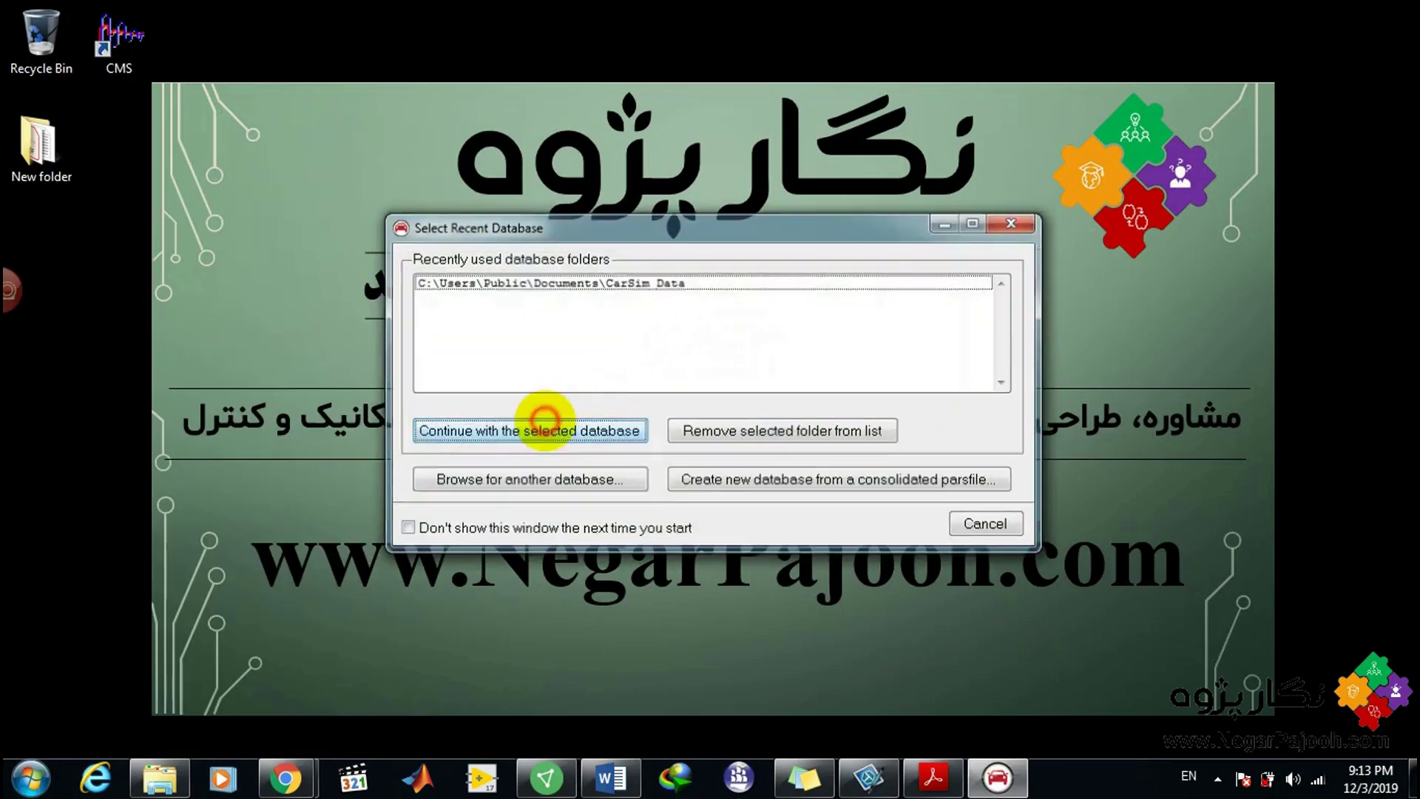
click(545, 422)
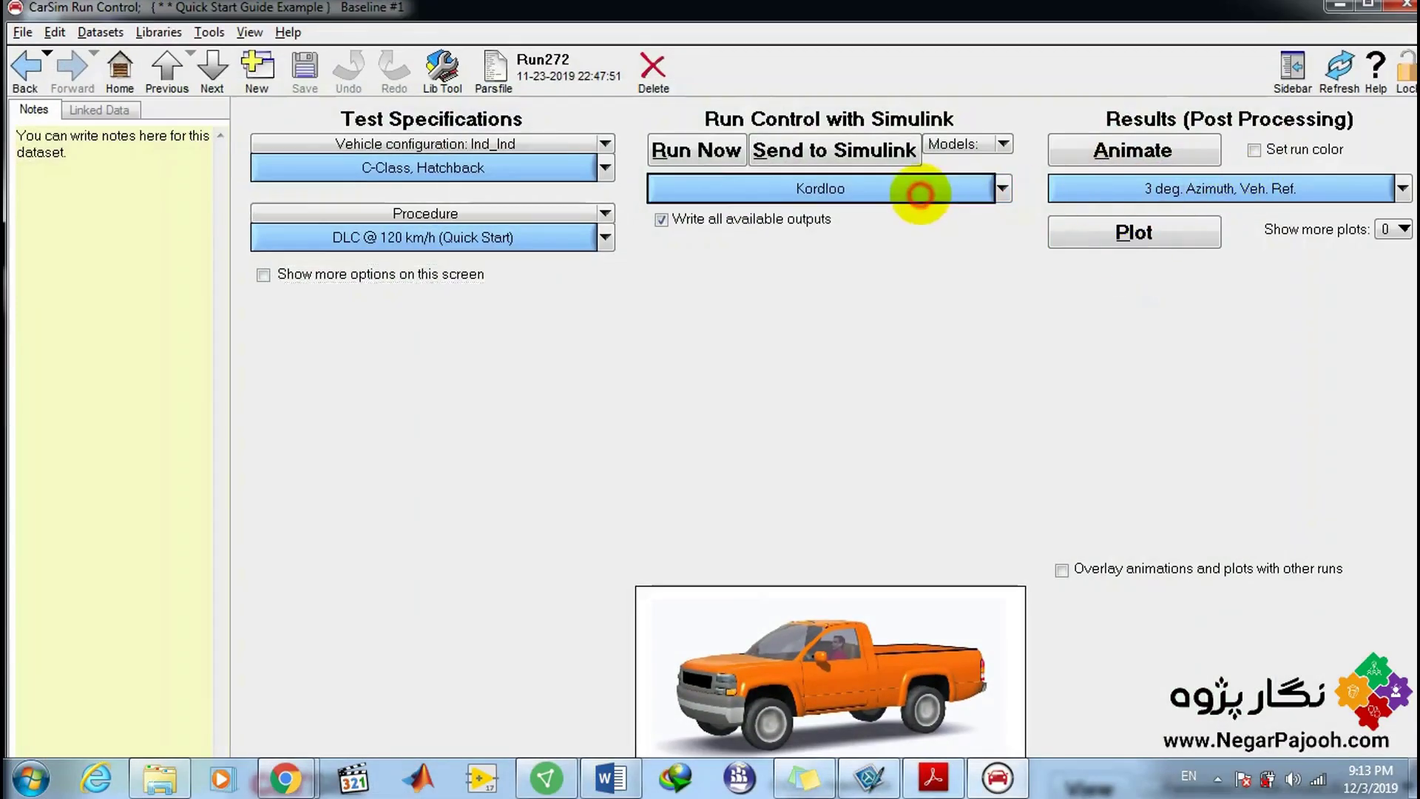
Review the Kordloo Simulink model dataset, including its model path and import and export channels, and return to Run Control.
click(919, 191)
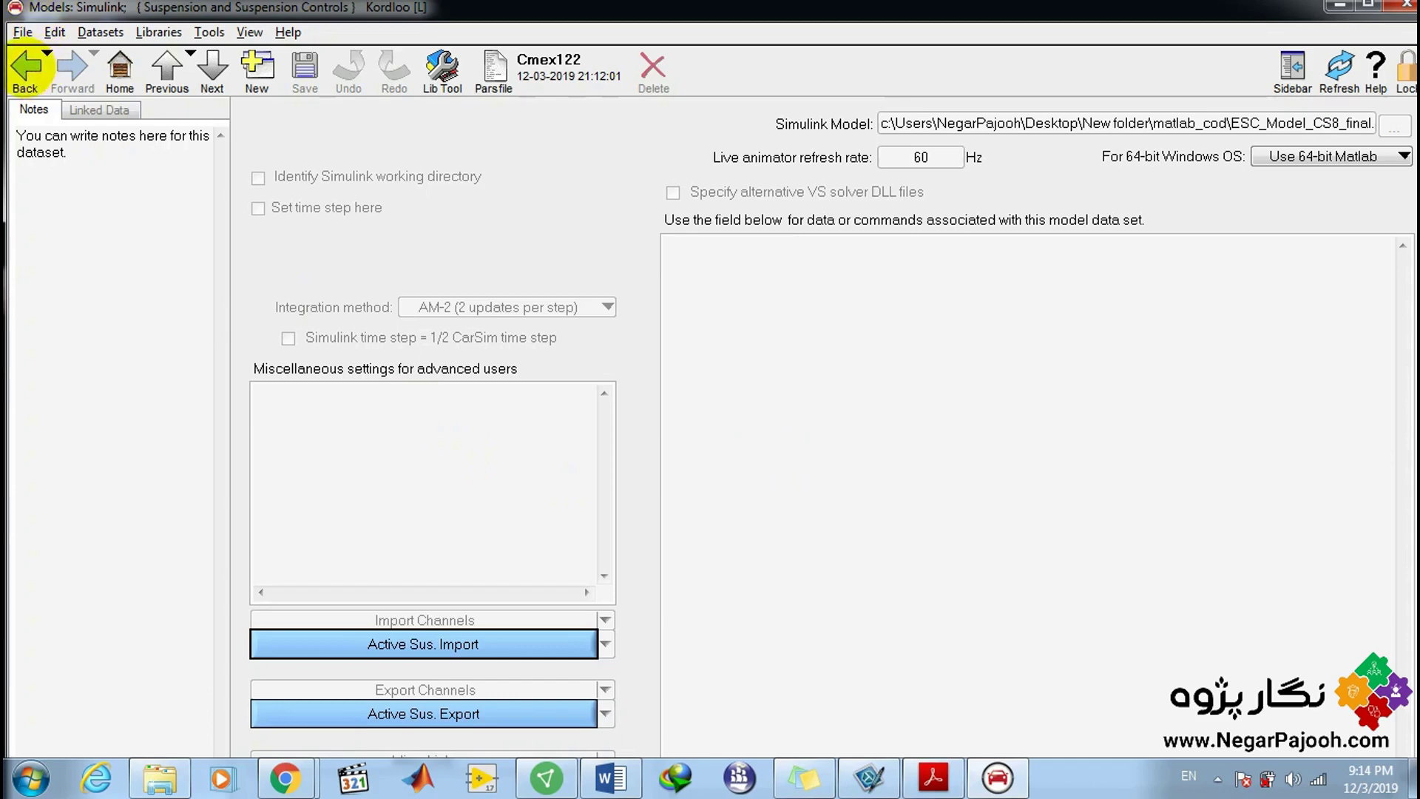
click(25, 69)
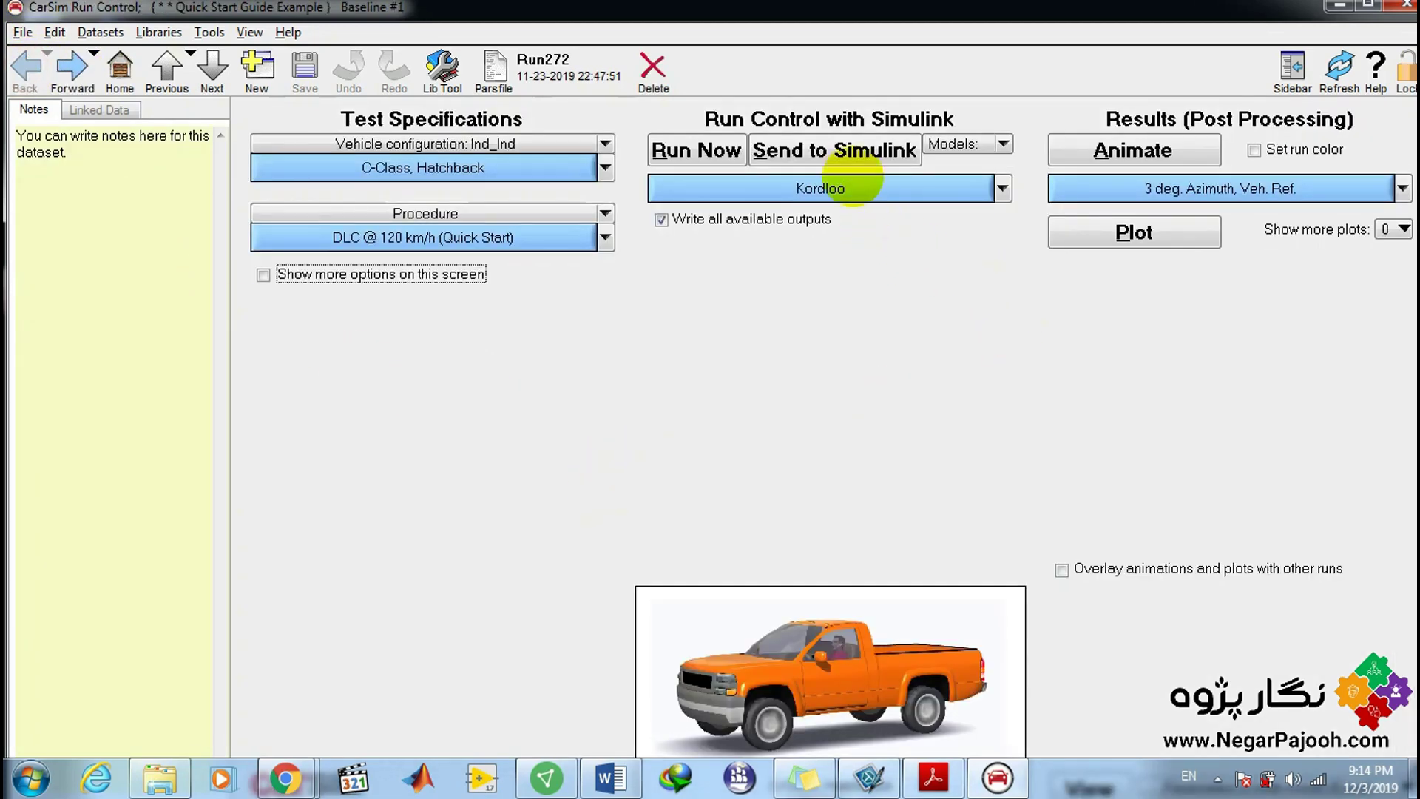
click(851, 191)
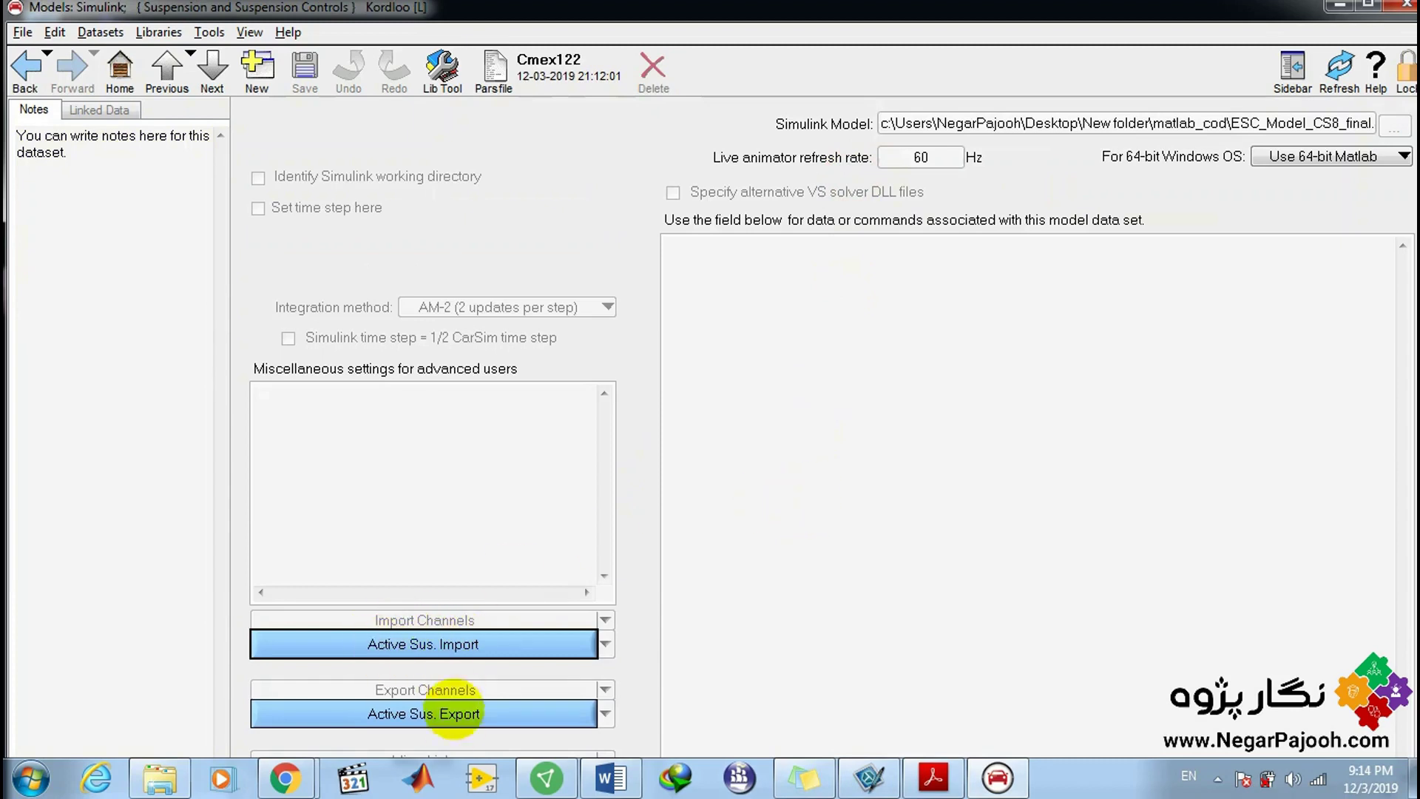
click(31, 66)
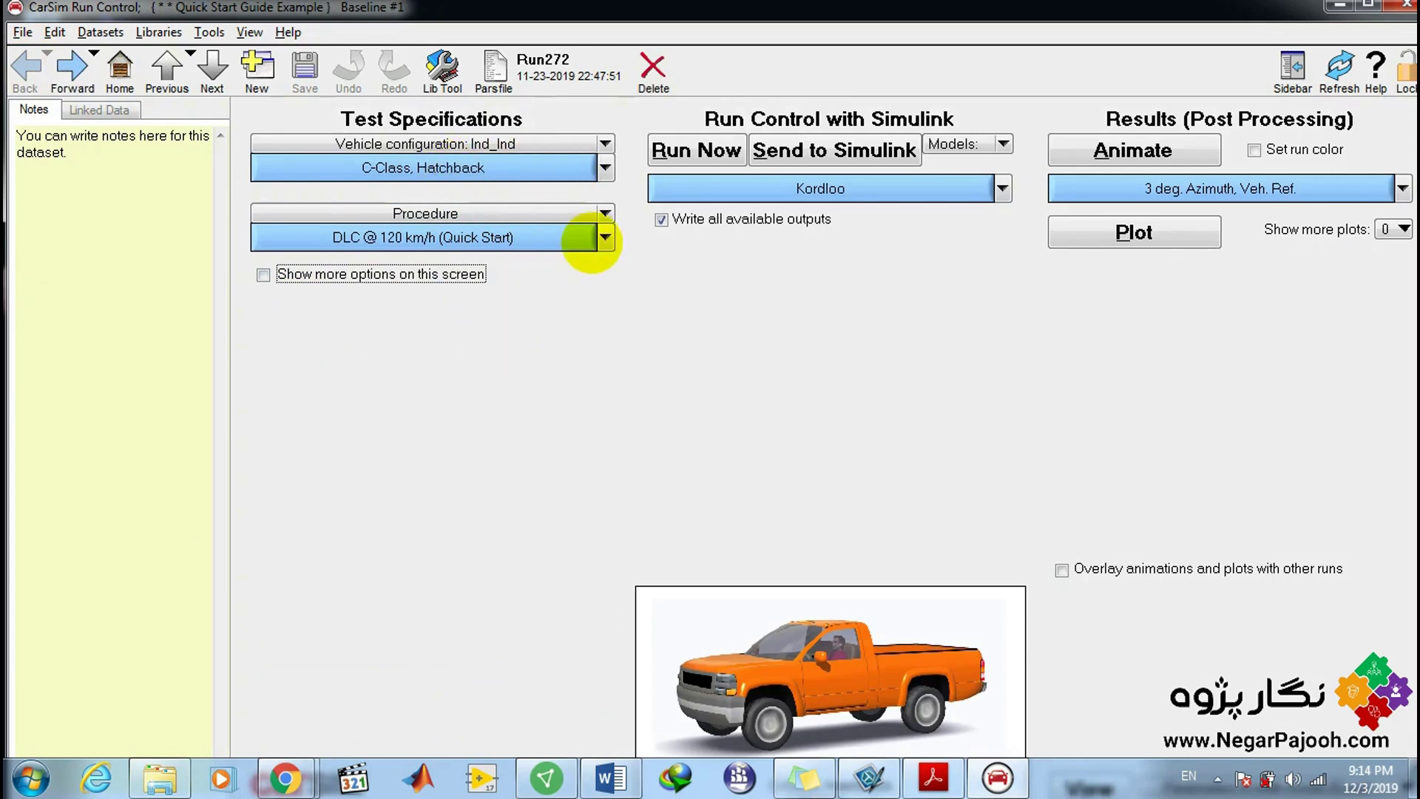
Look through the test procedures under Accel. and Brake Testing, Driver Controls and Handling Testing, keeping DLC @ 120 km/h (Quick Start).
click(606, 237)
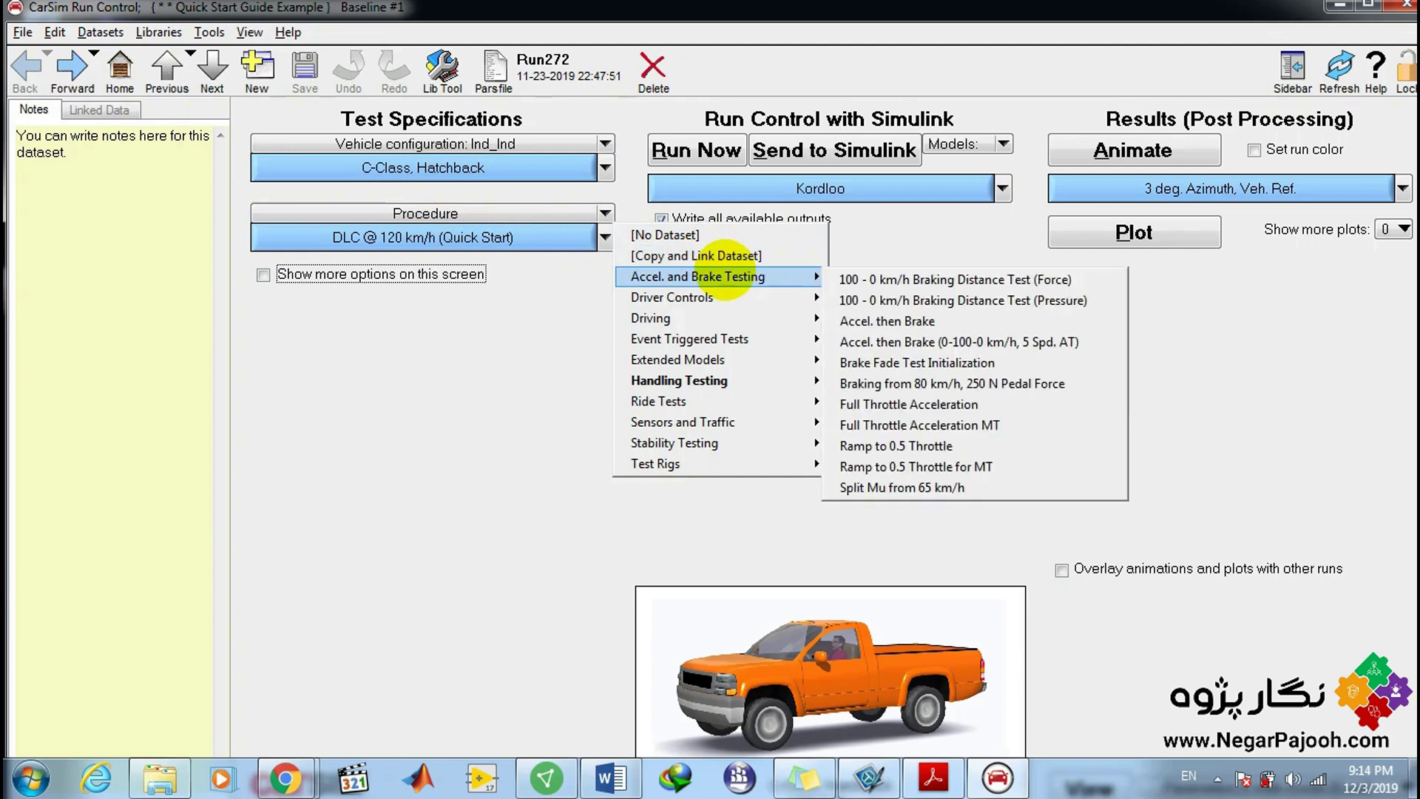
mouse_move(736, 294)
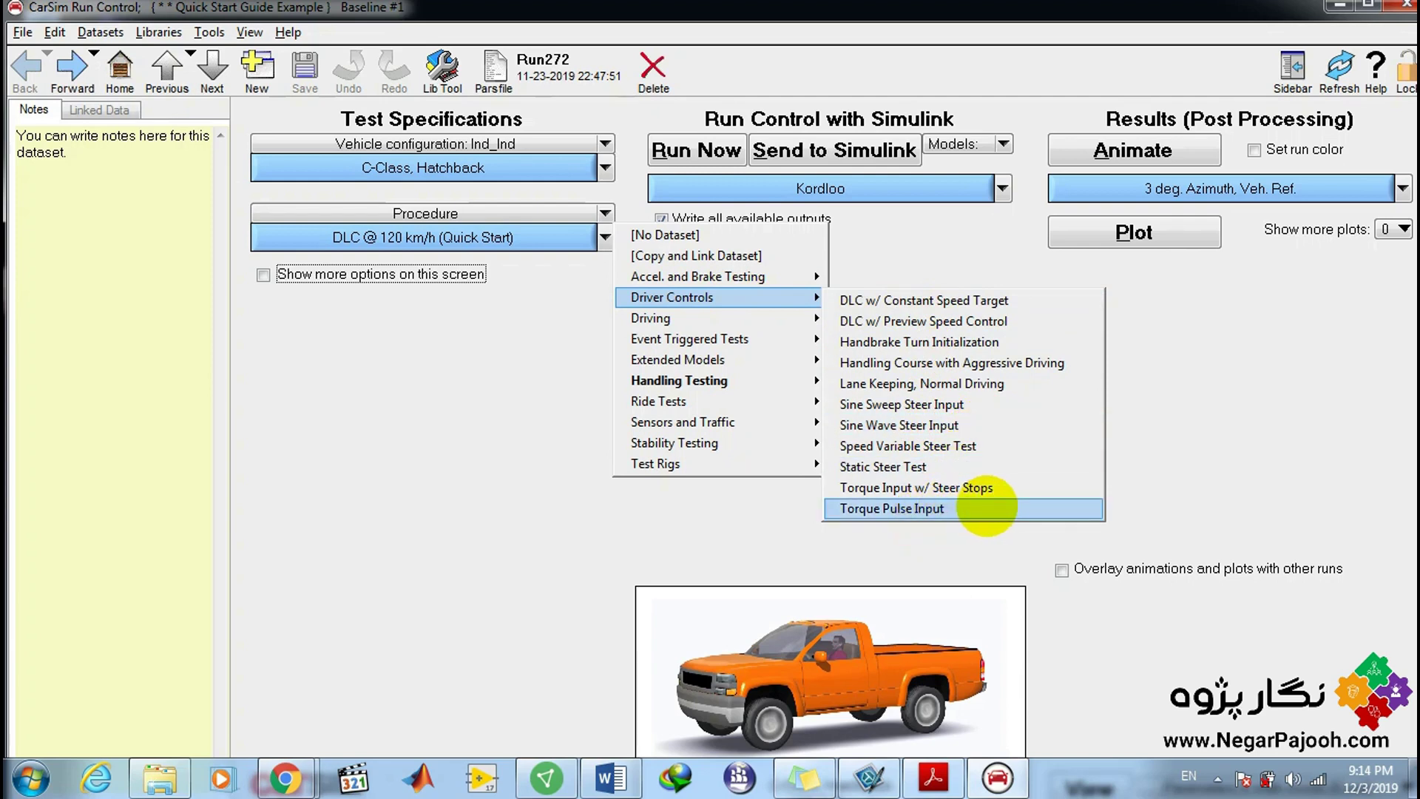
mouse_move(763, 382)
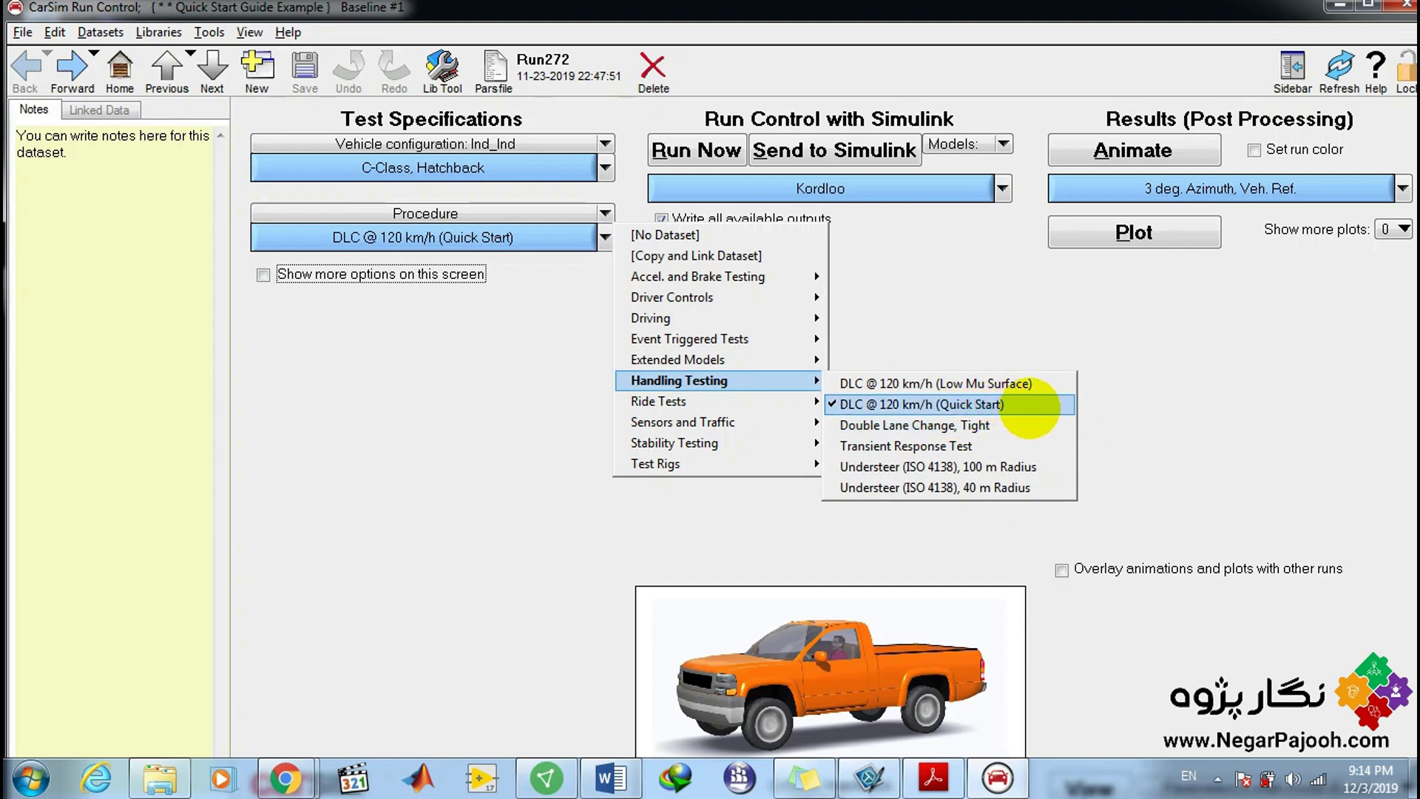
click(1234, 406)
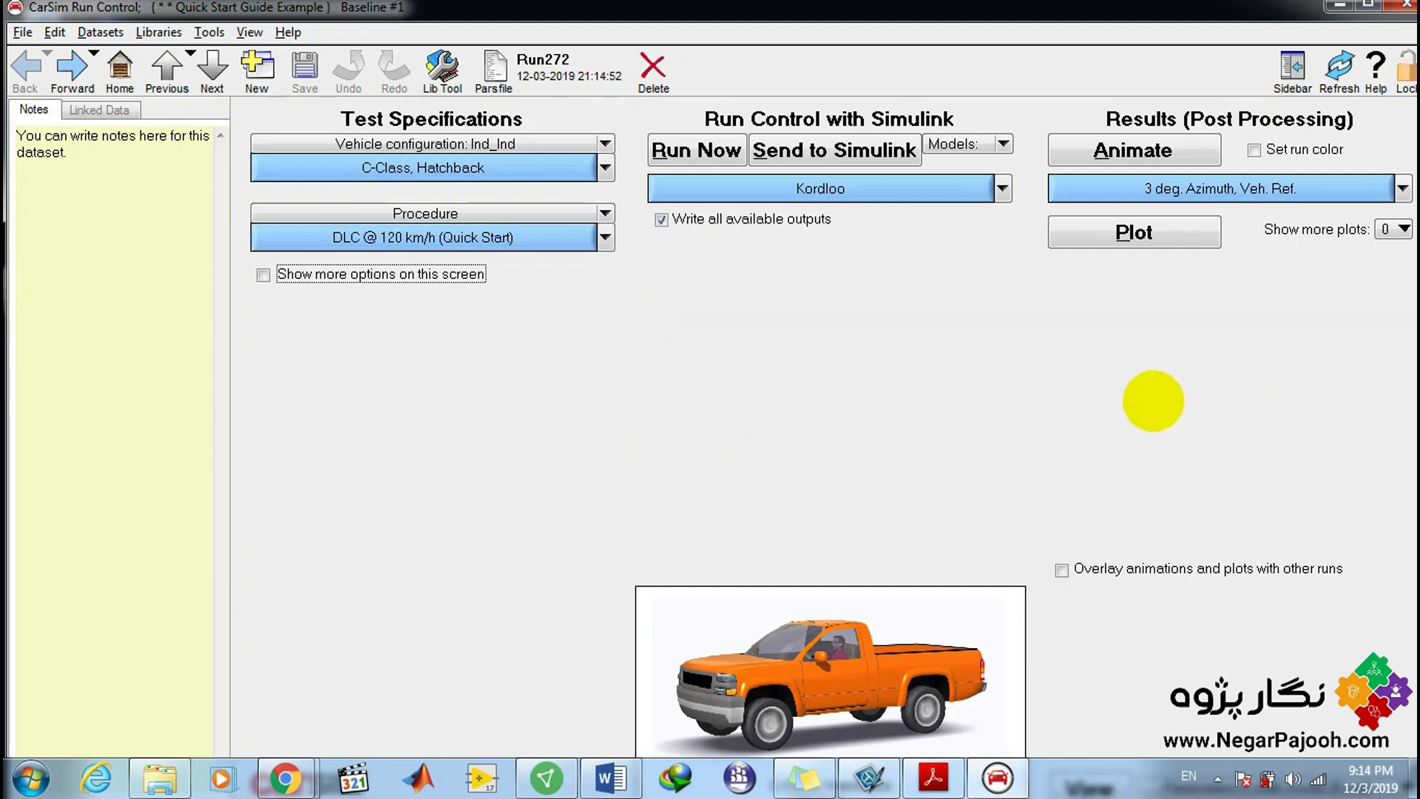
Plot the Baseline #1 run results in WinEP, then close the plotter and its message window.
click(1140, 226)
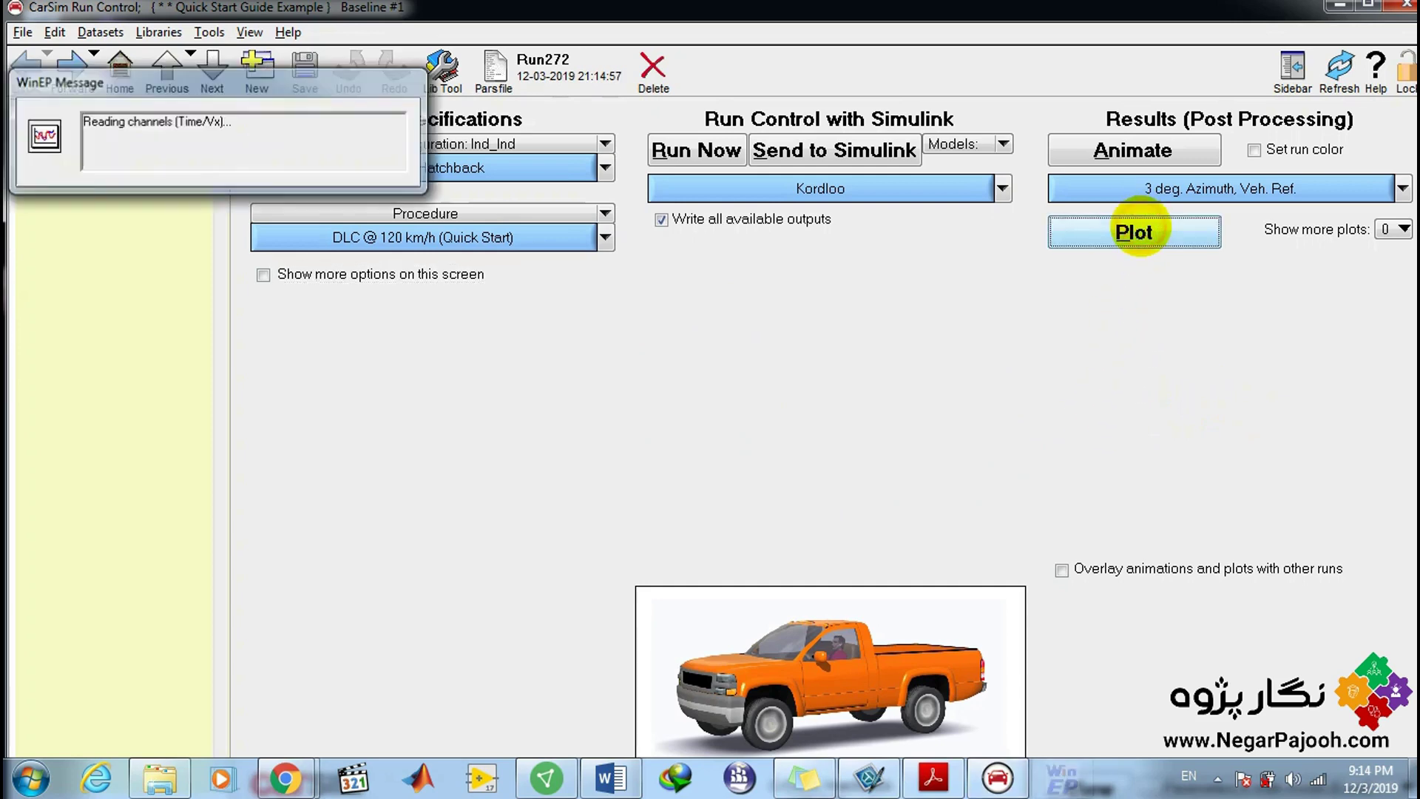
click(187, 209)
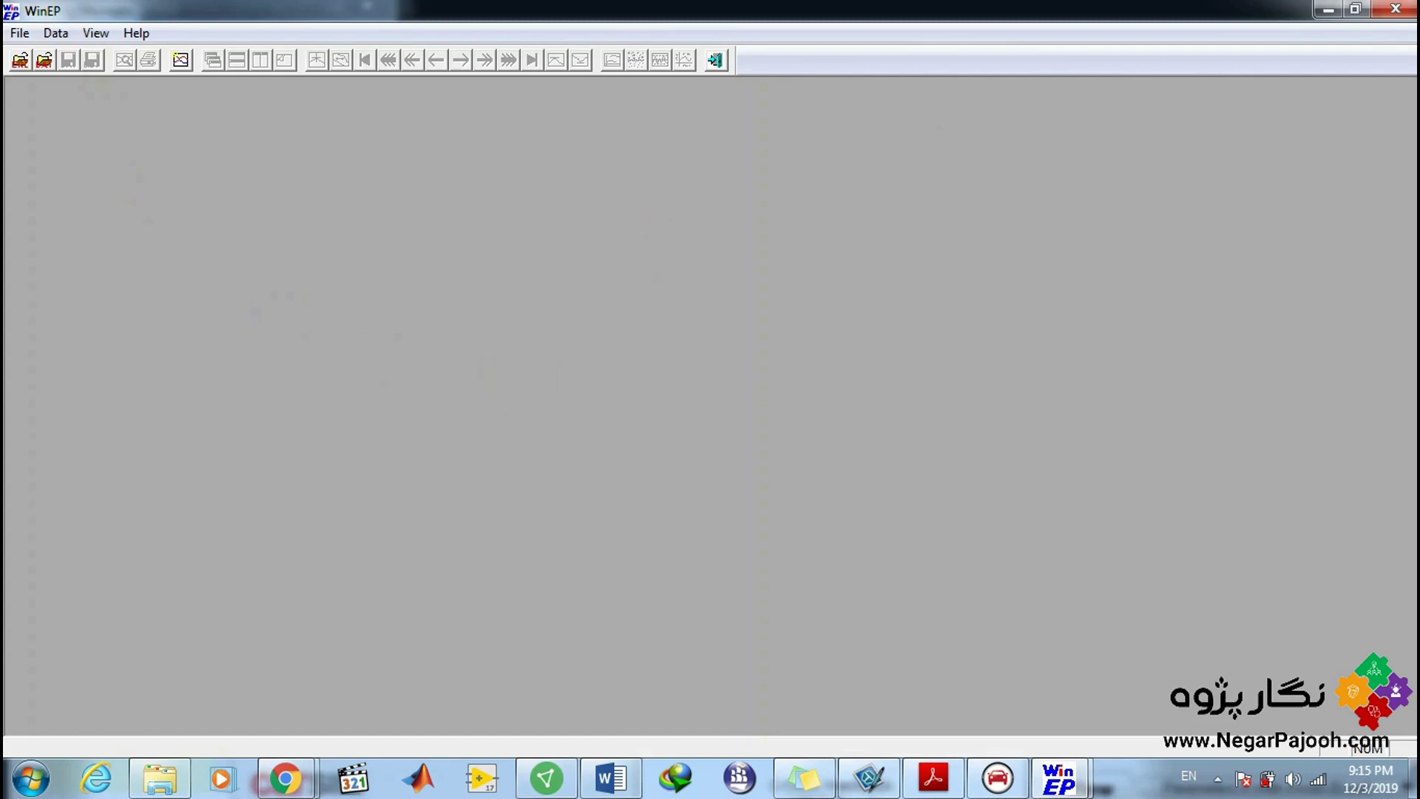
click(1395, 8)
click(365, 5)
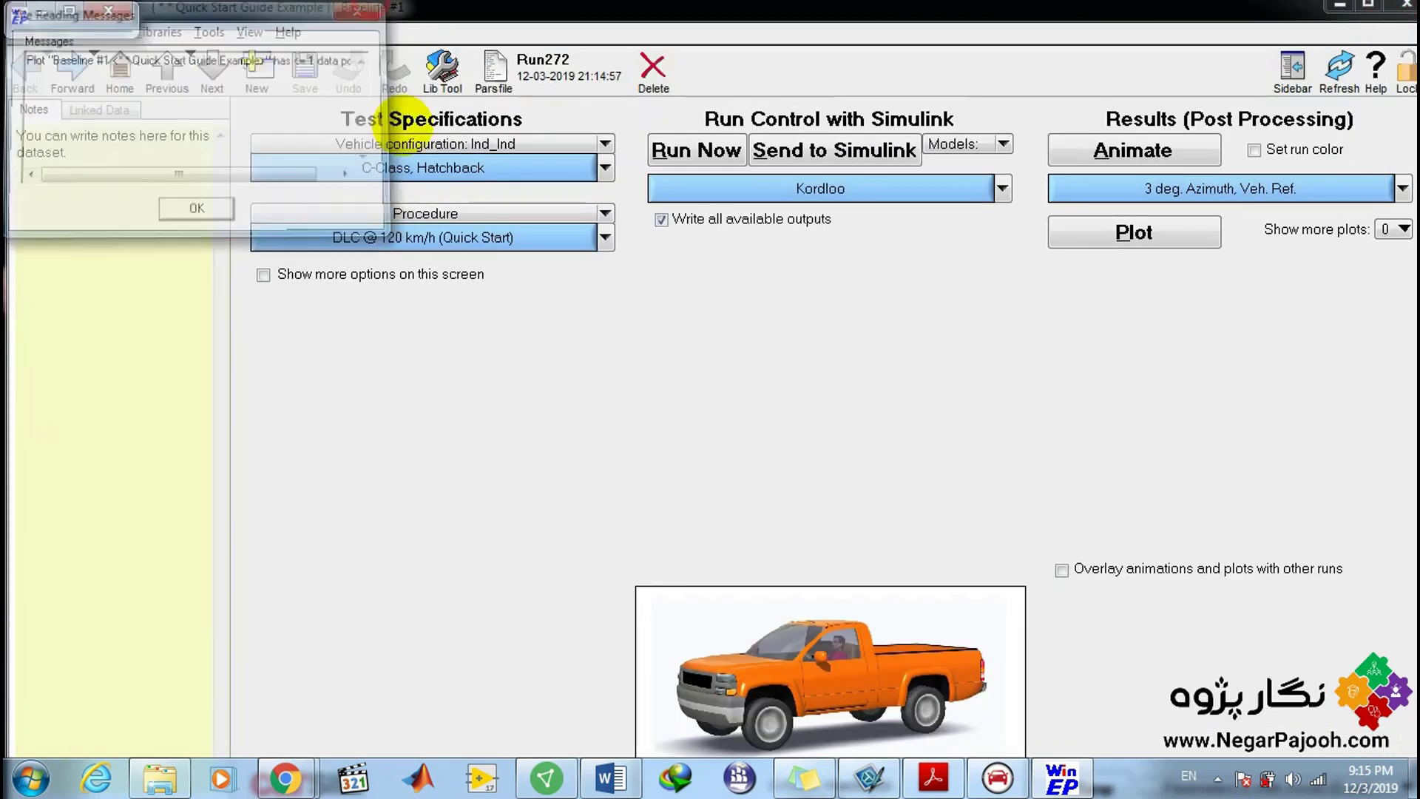
Review the 3 deg. Azimuth, Veh. Ref. camera dataset and the available Simulink model datasets, keeping Kordloo.
click(1196, 189)
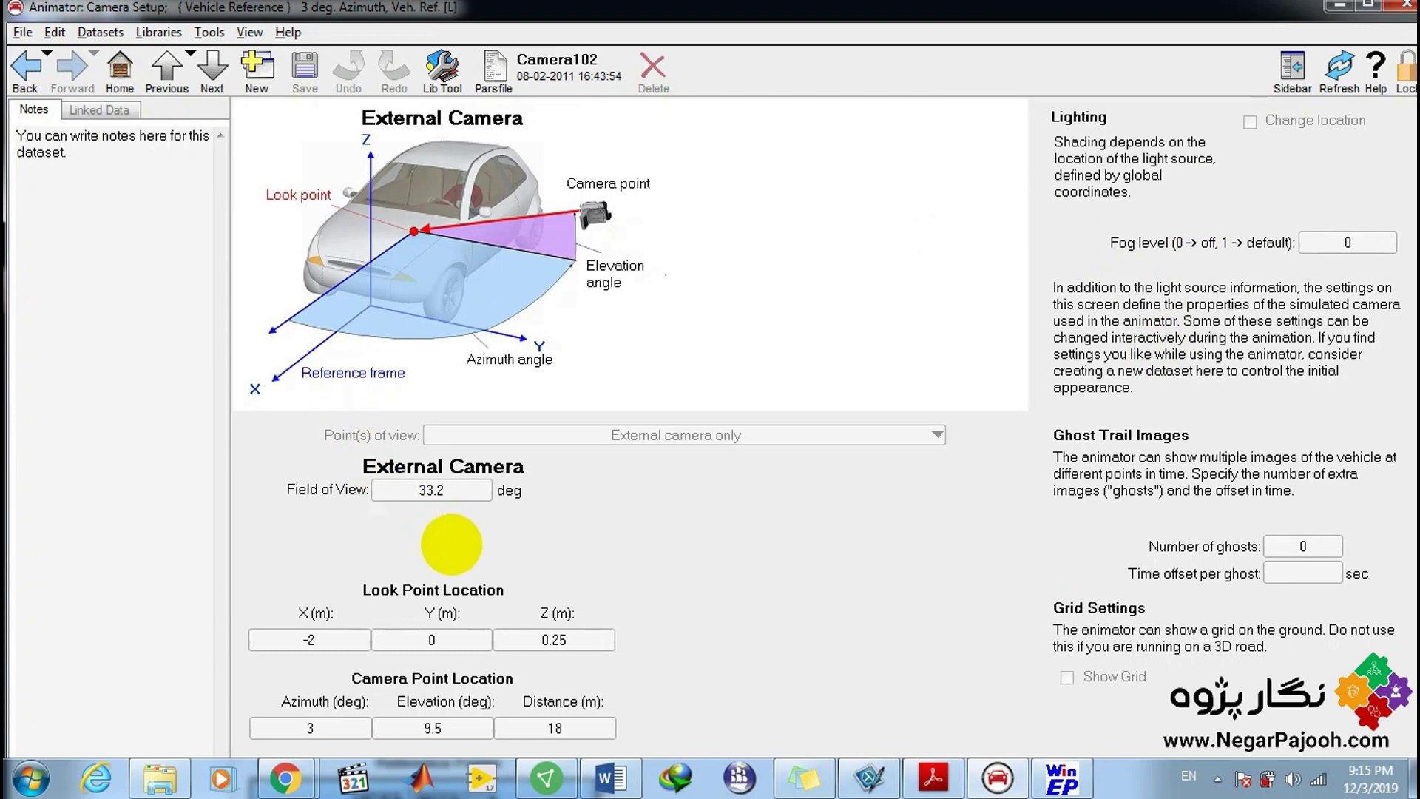
click(25, 68)
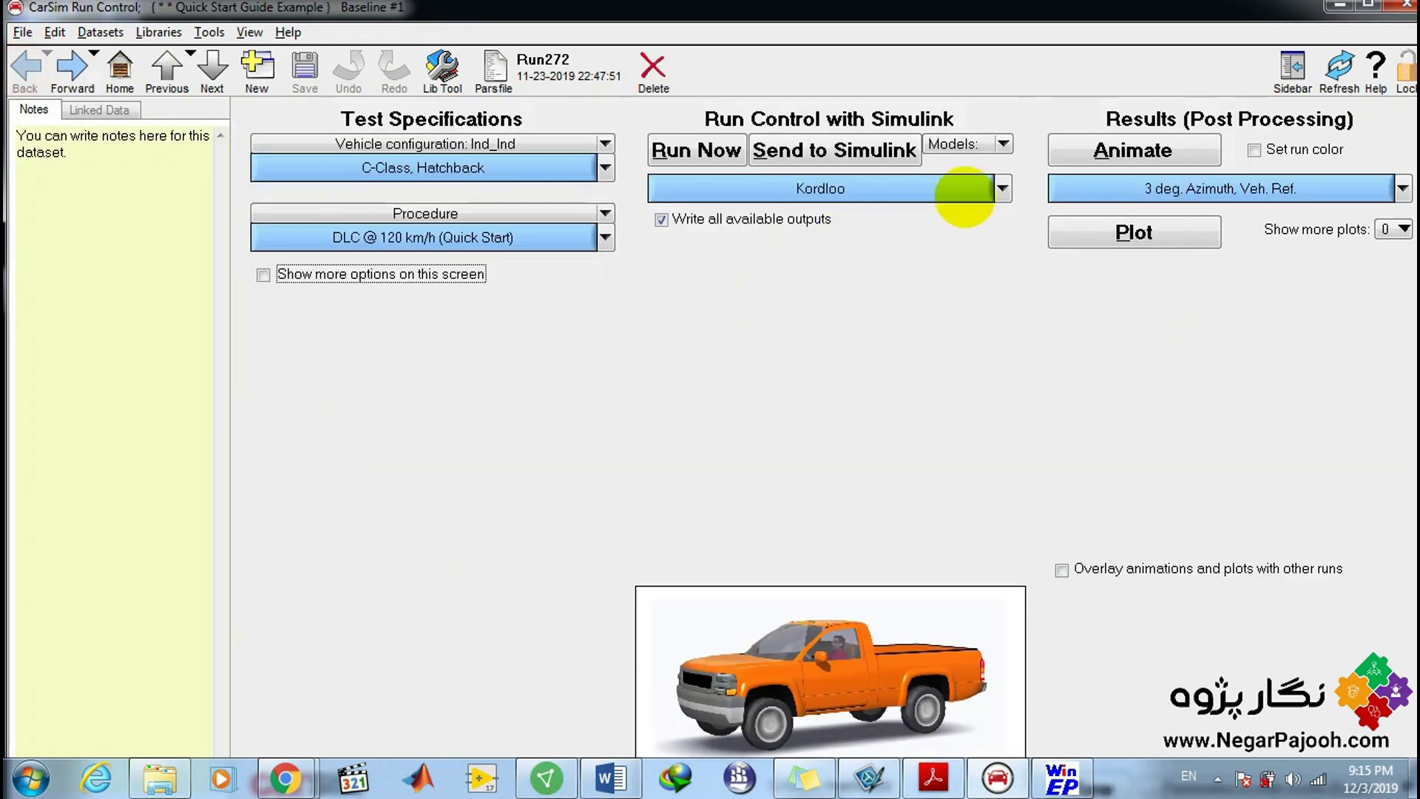
click(1001, 189)
mouse_move(882, 362)
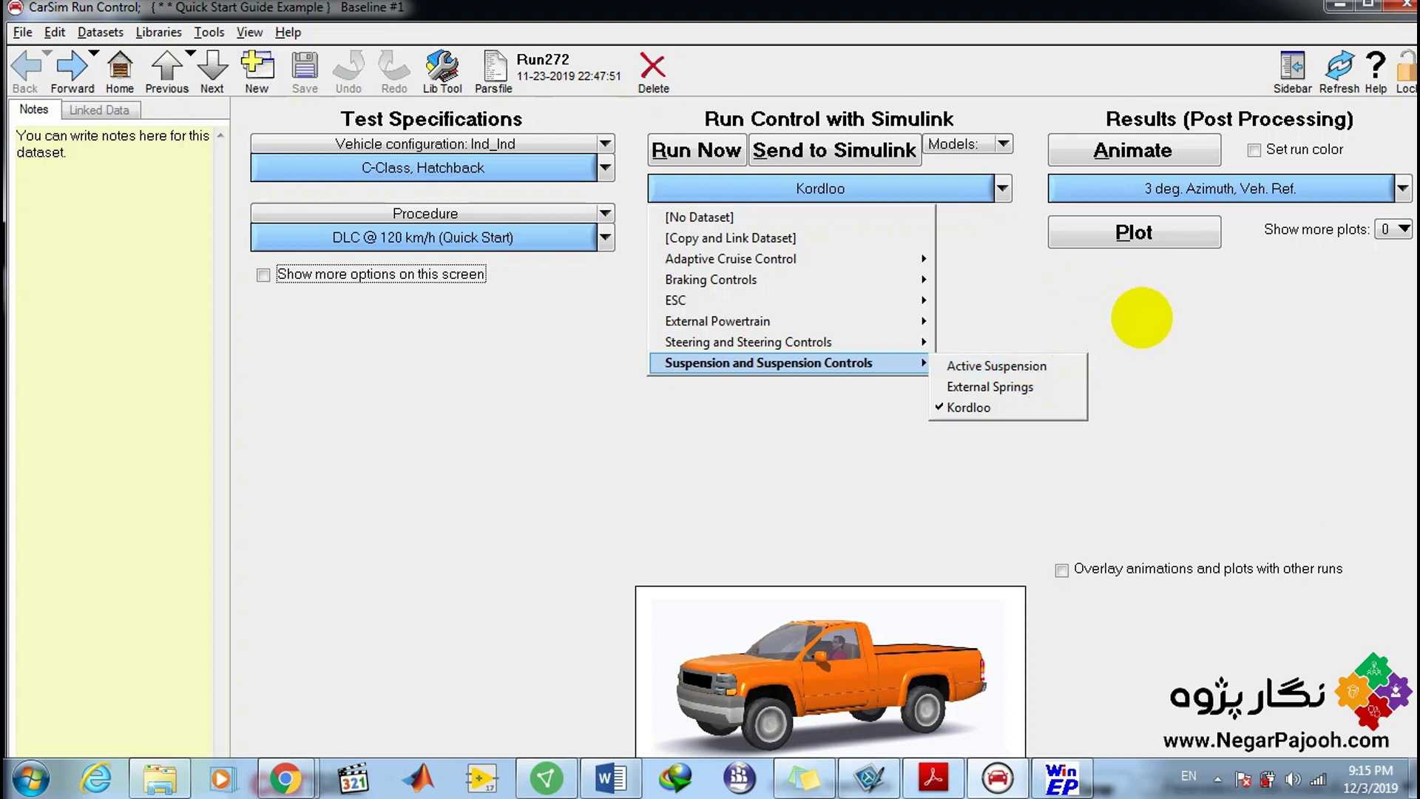
click(1141, 317)
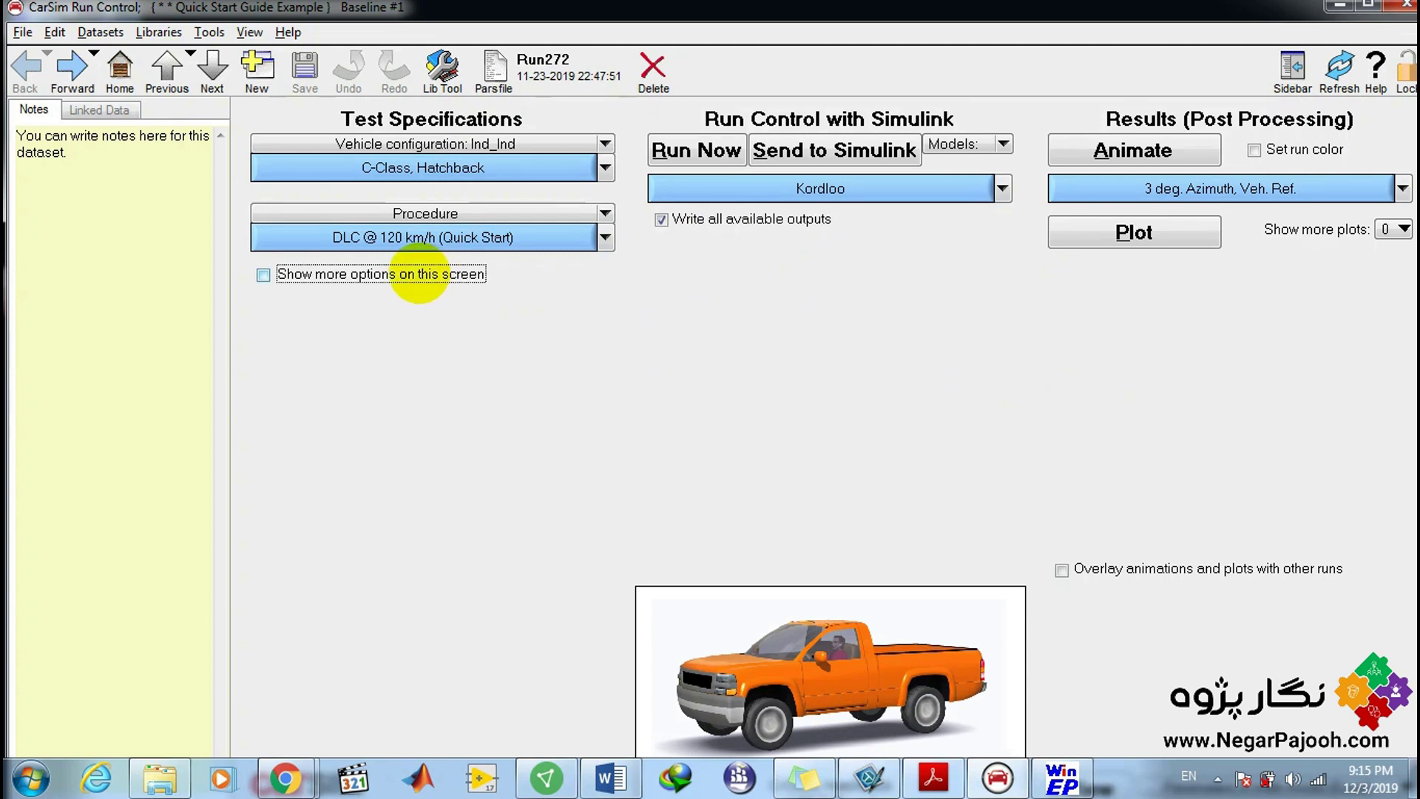
Link the Kordloo dataset to the ESC_Model_CS8 model file in Desktop\New folder\matlab_cod, and send the run to Simulink from Run Control.
click(821, 189)
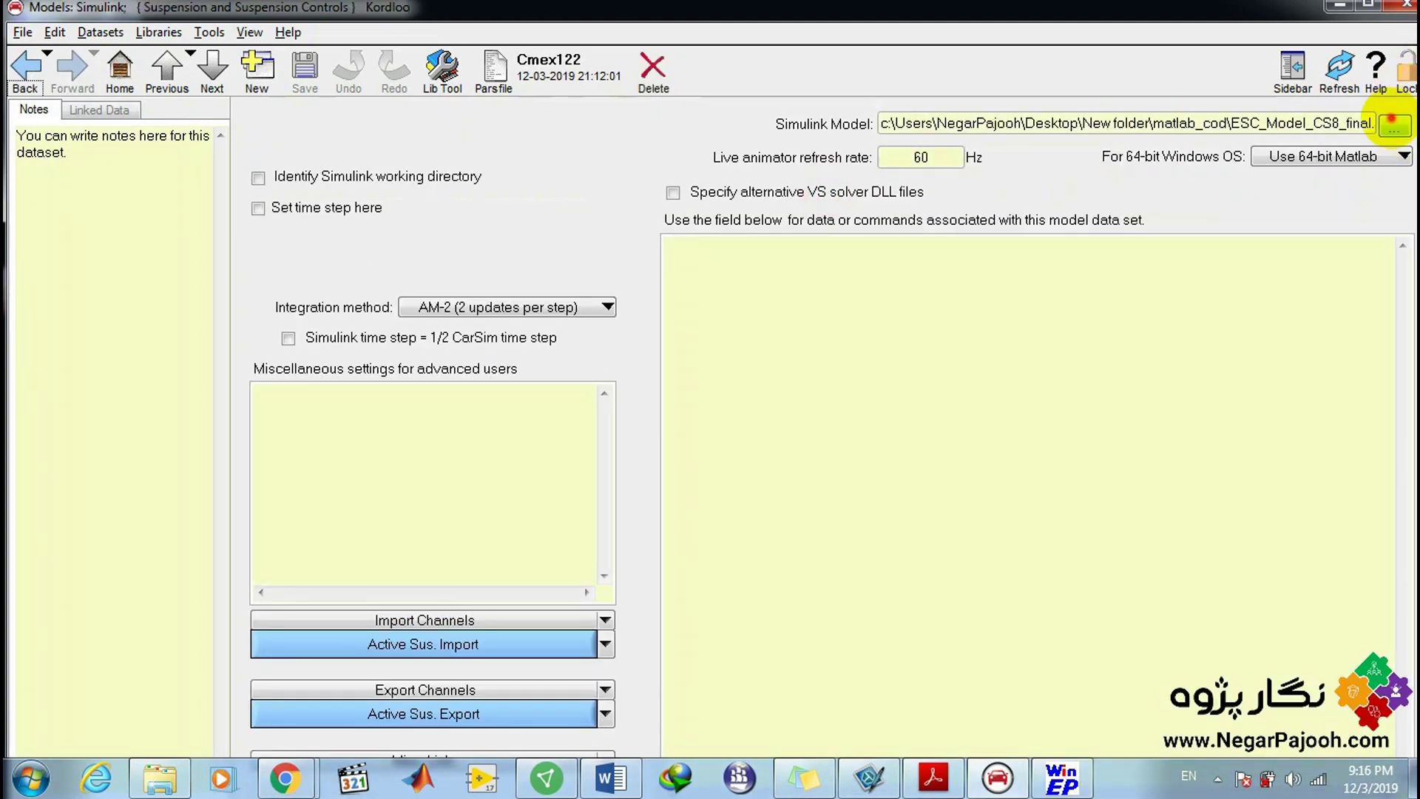
click(1393, 127)
click(472, 326)
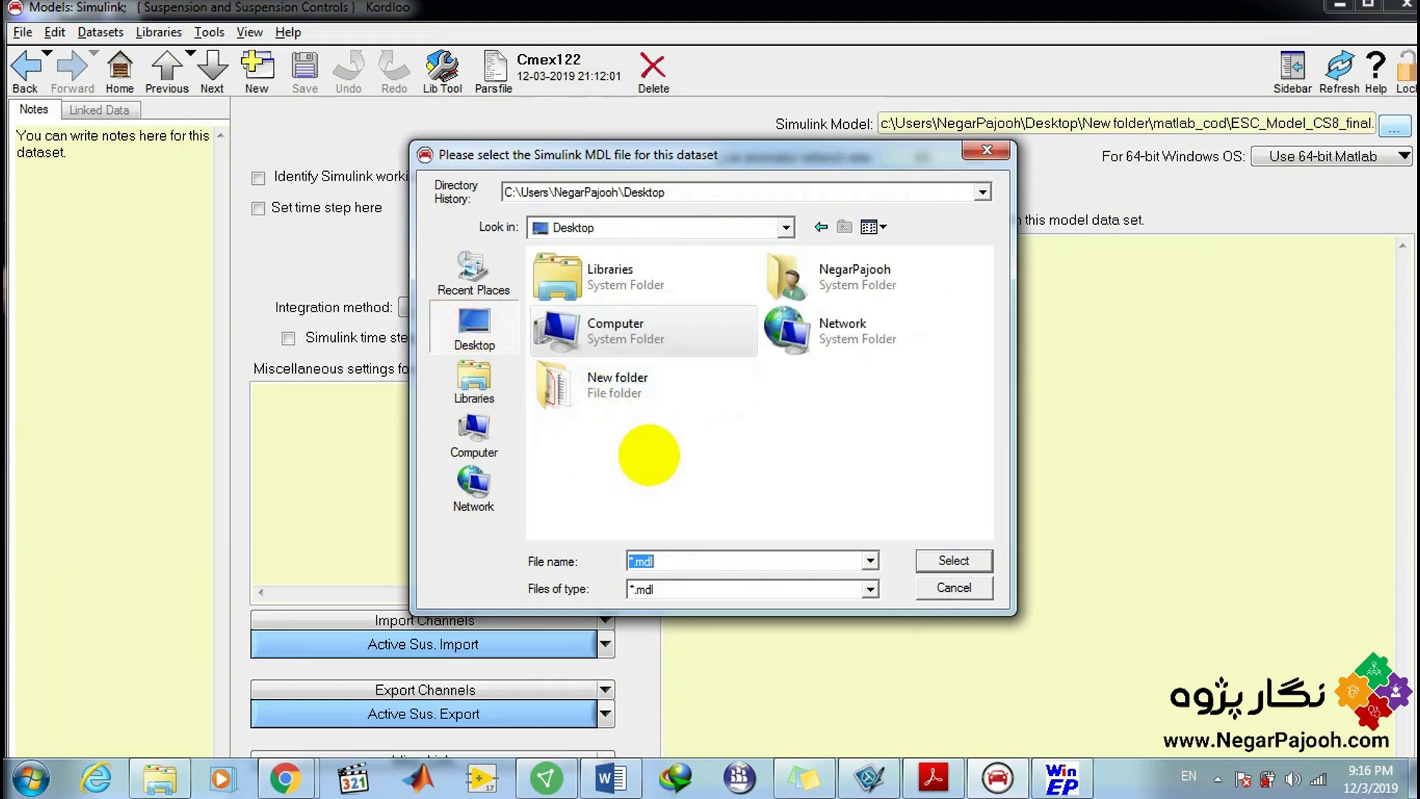
click(579, 382)
double_click(579, 382)
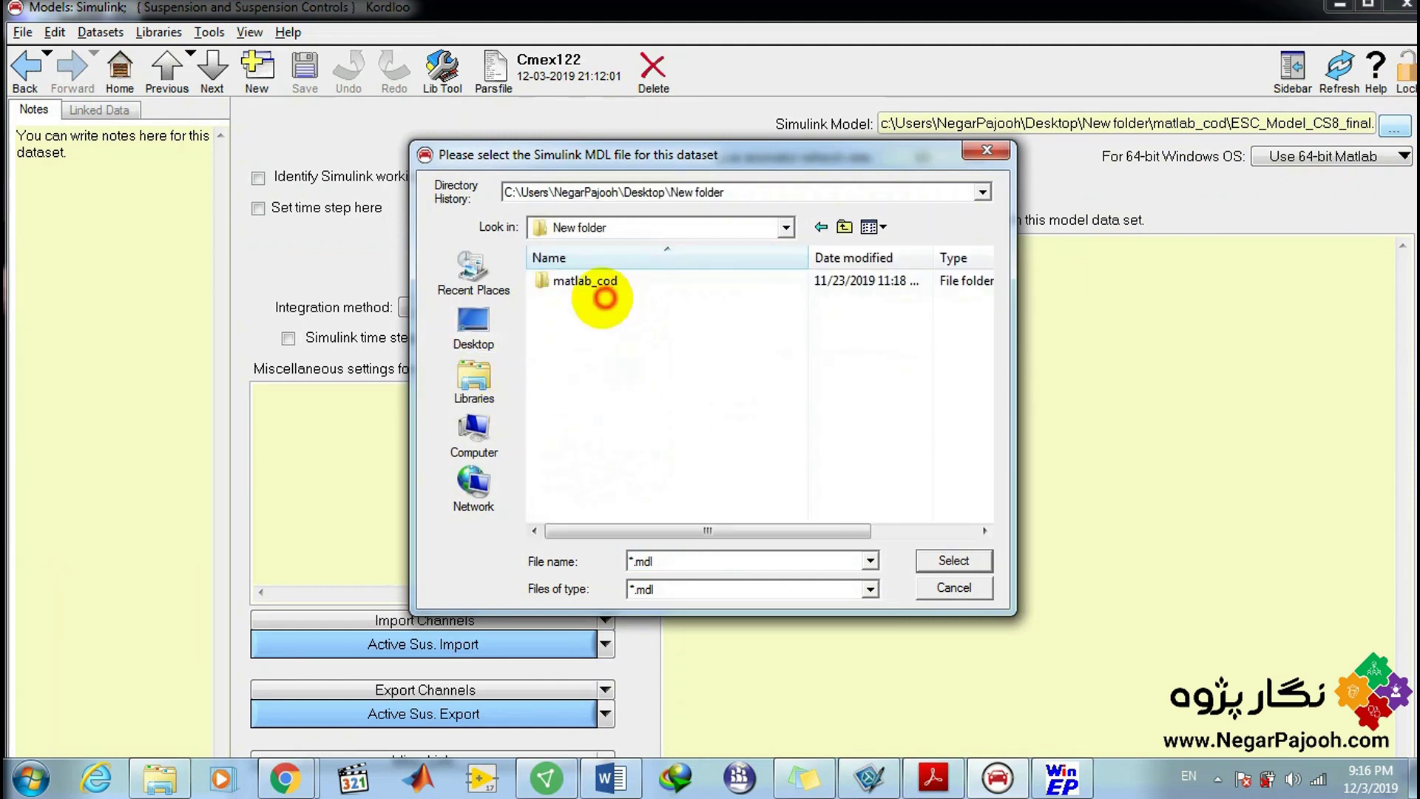
double_click(590, 281)
double_click(629, 340)
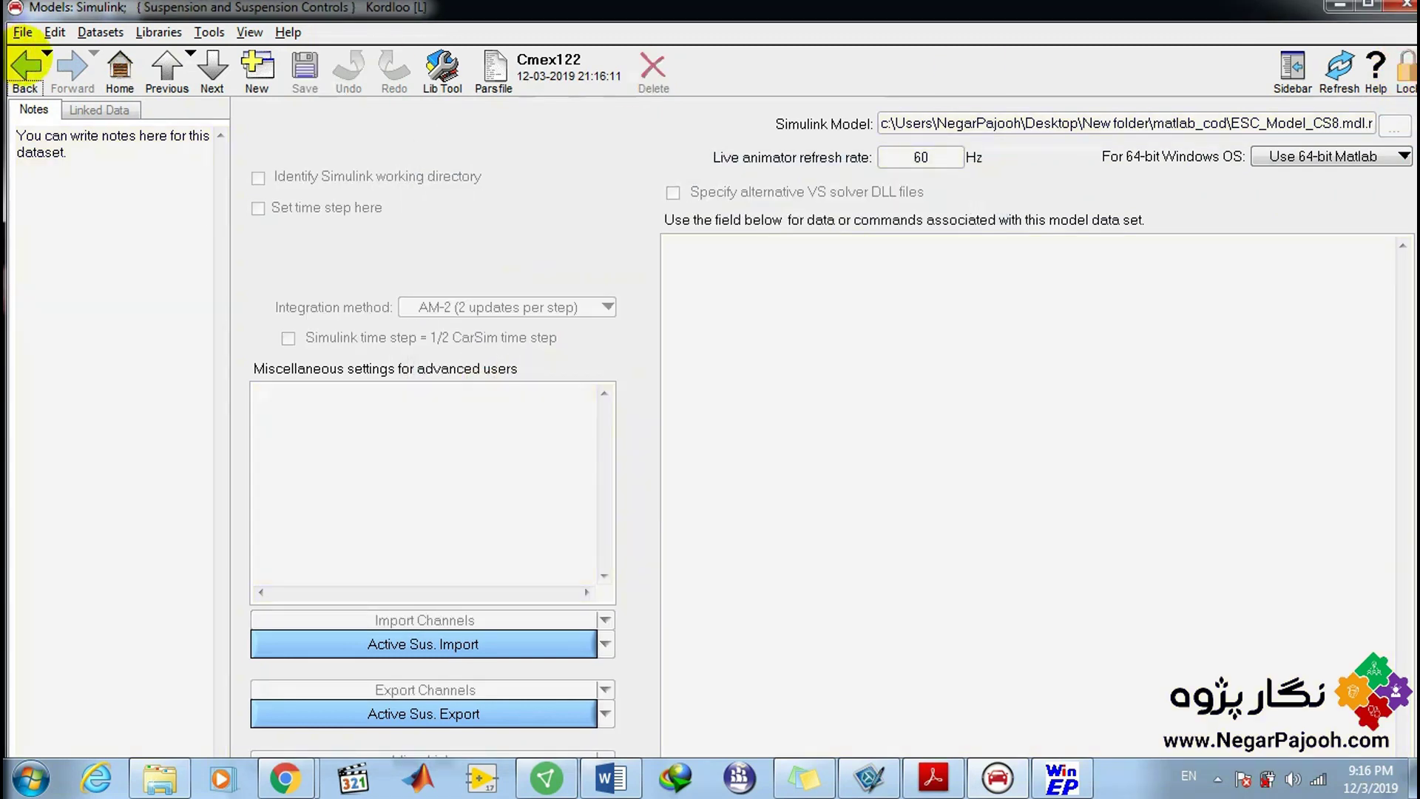
click(18, 67)
click(773, 156)
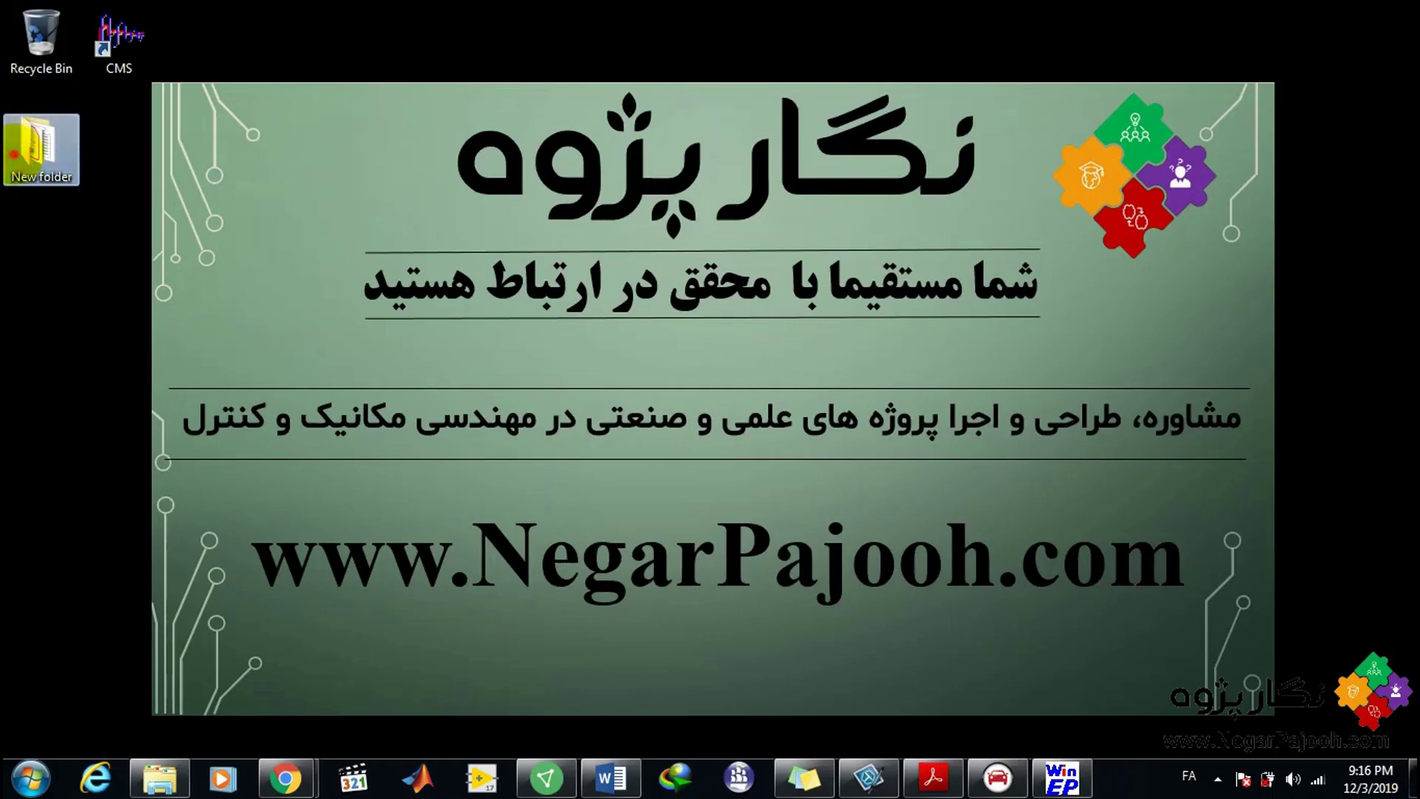
Close the desktop's New folder after a brief look, close the leftover WinEP window and switch back to CarSim.
double_click(29, 147)
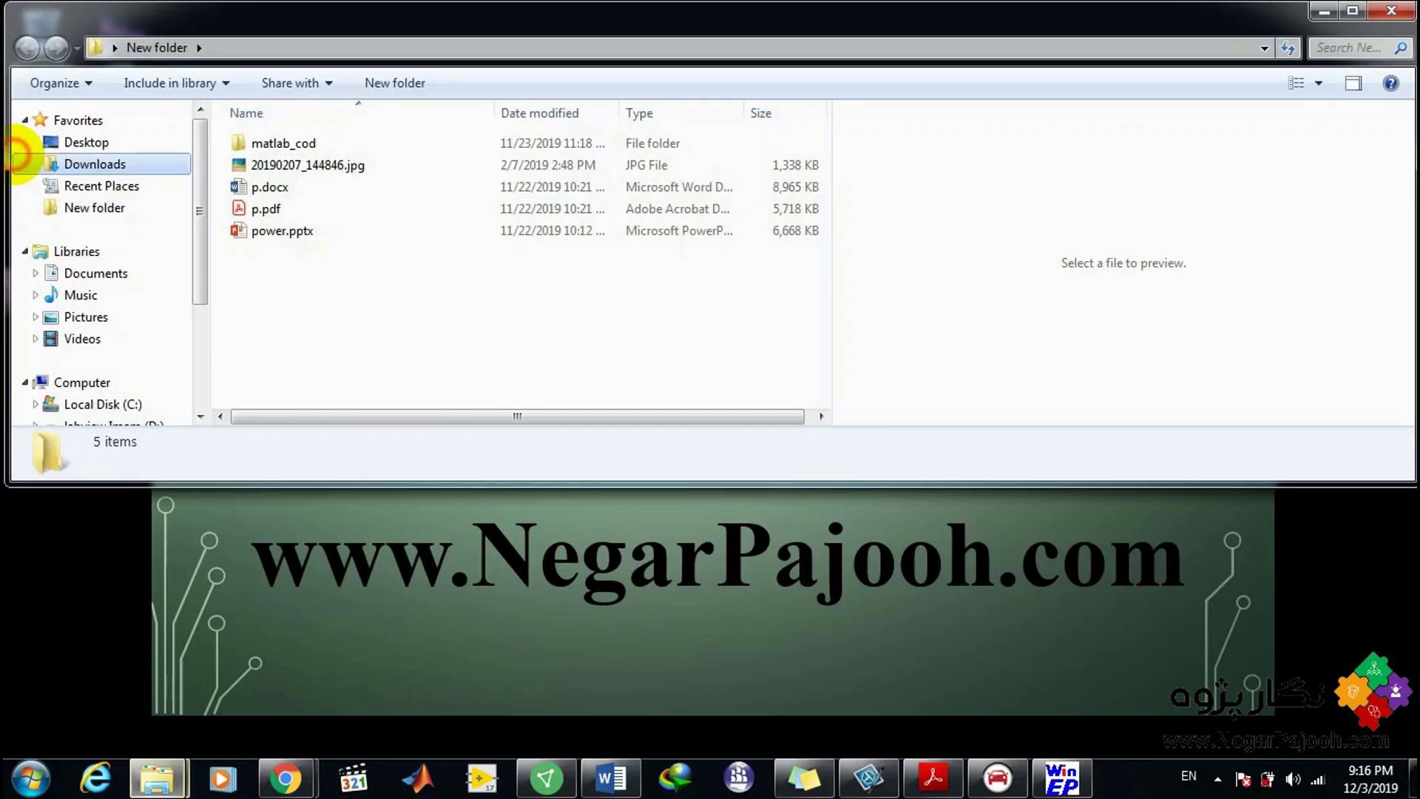
click(1390, 10)
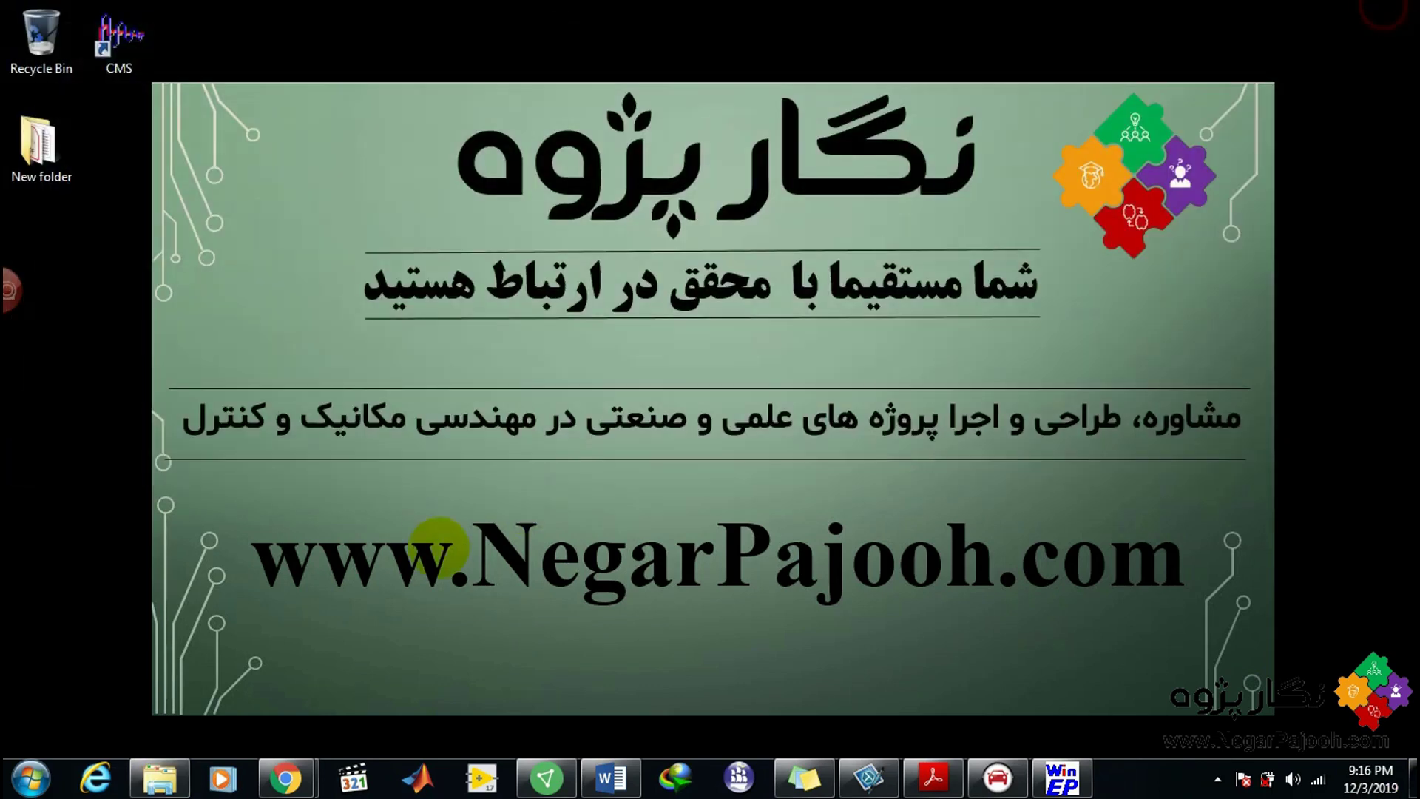
click(1062, 777)
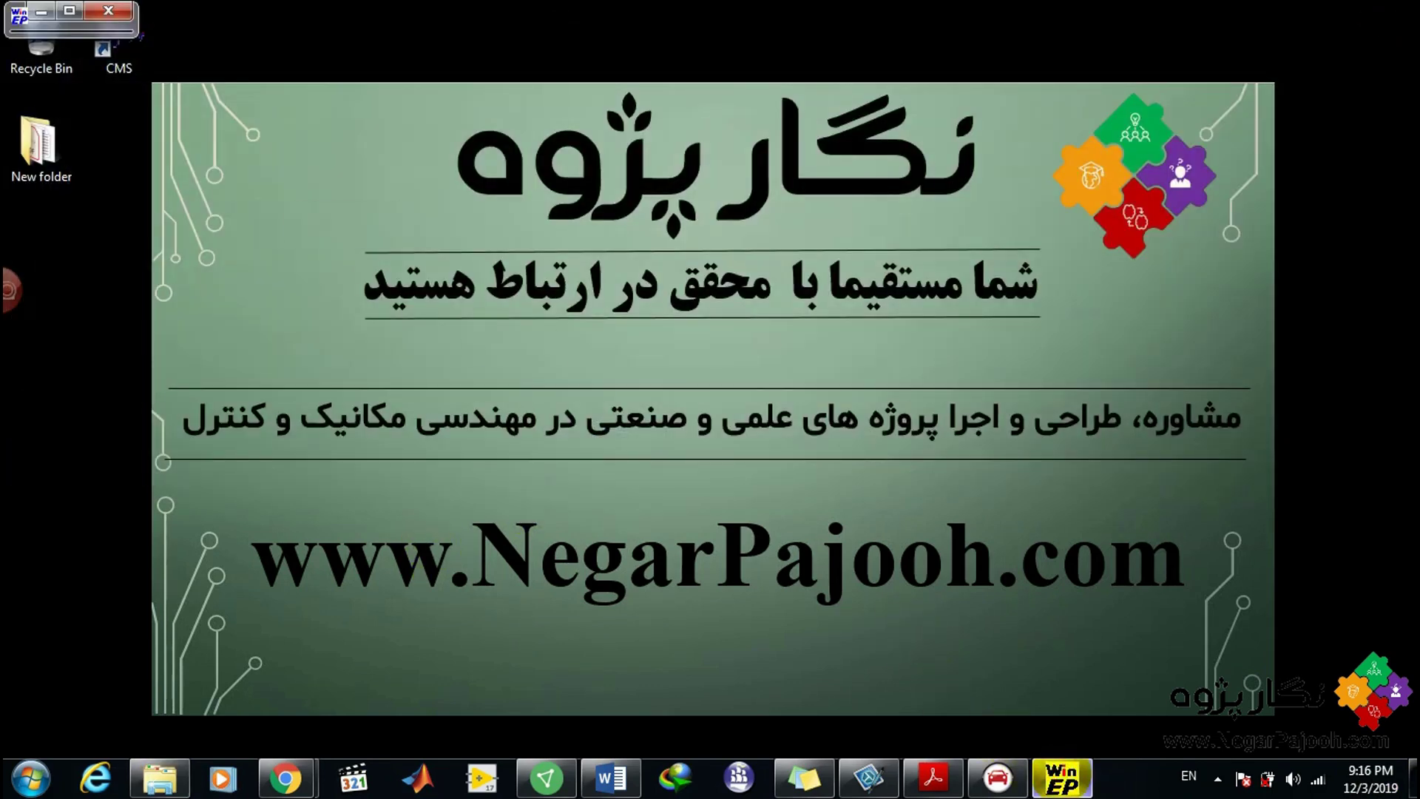
click(132, 8)
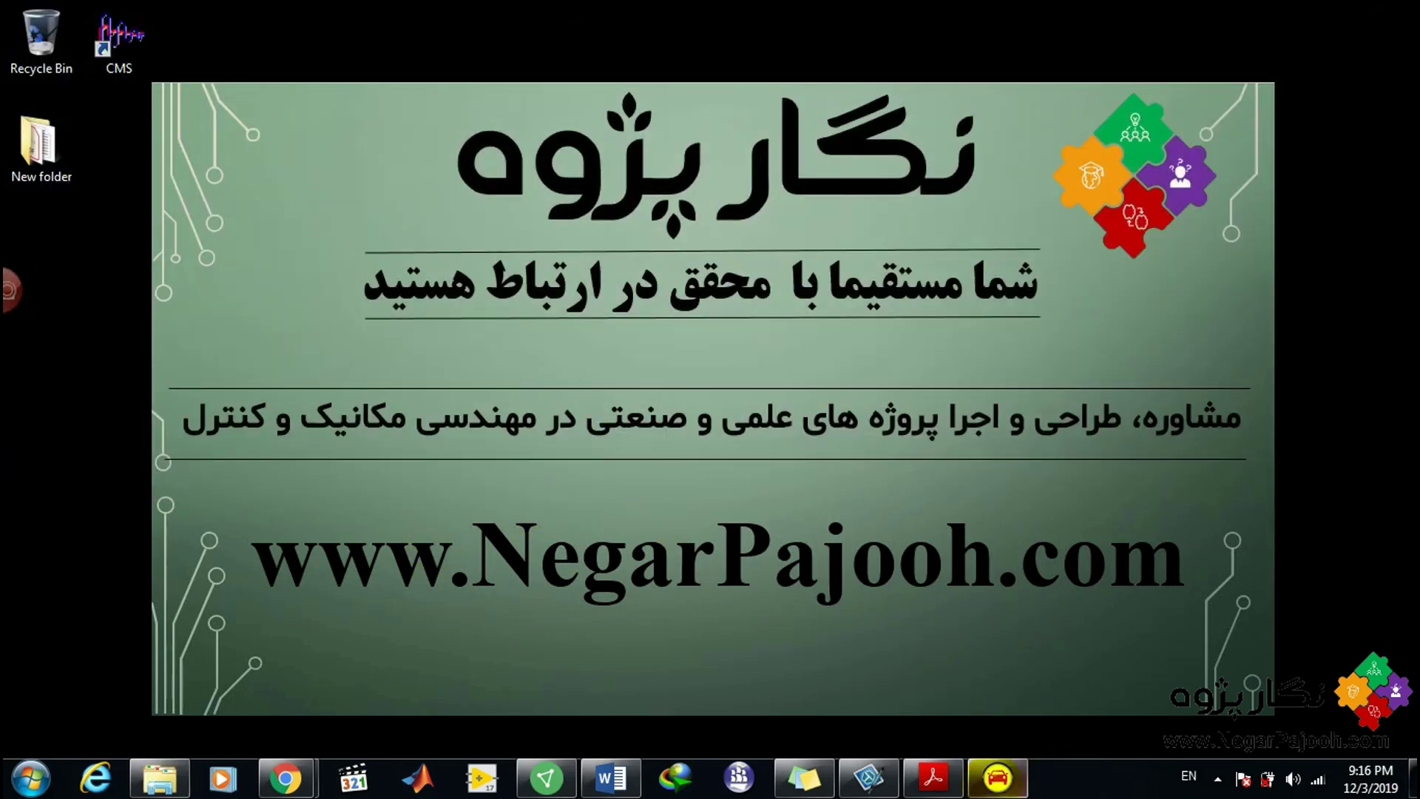
click(998, 776)
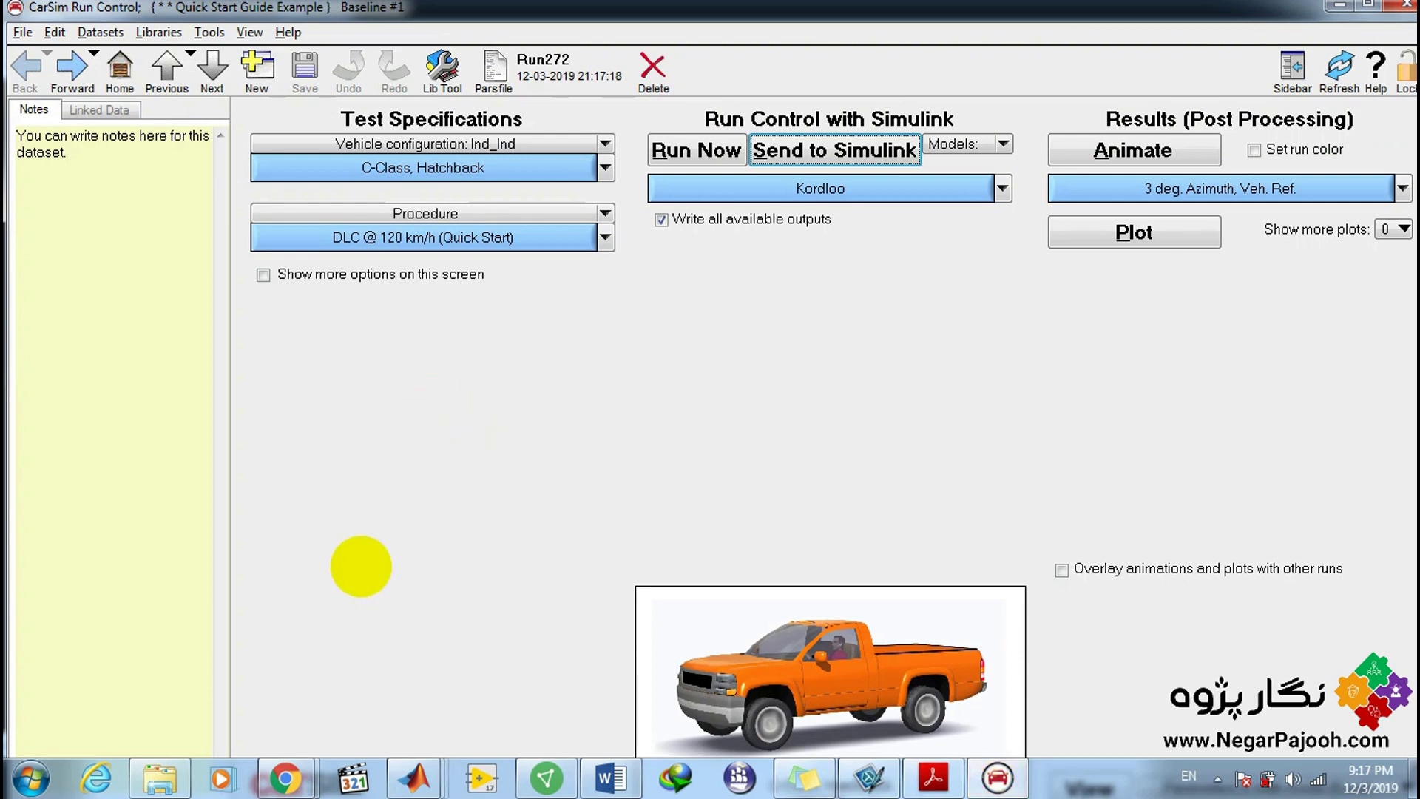
Switch to the ESC_Model_CS8 model in Simulink and go up from Electronic Stability Controller to the top level.
click(419, 776)
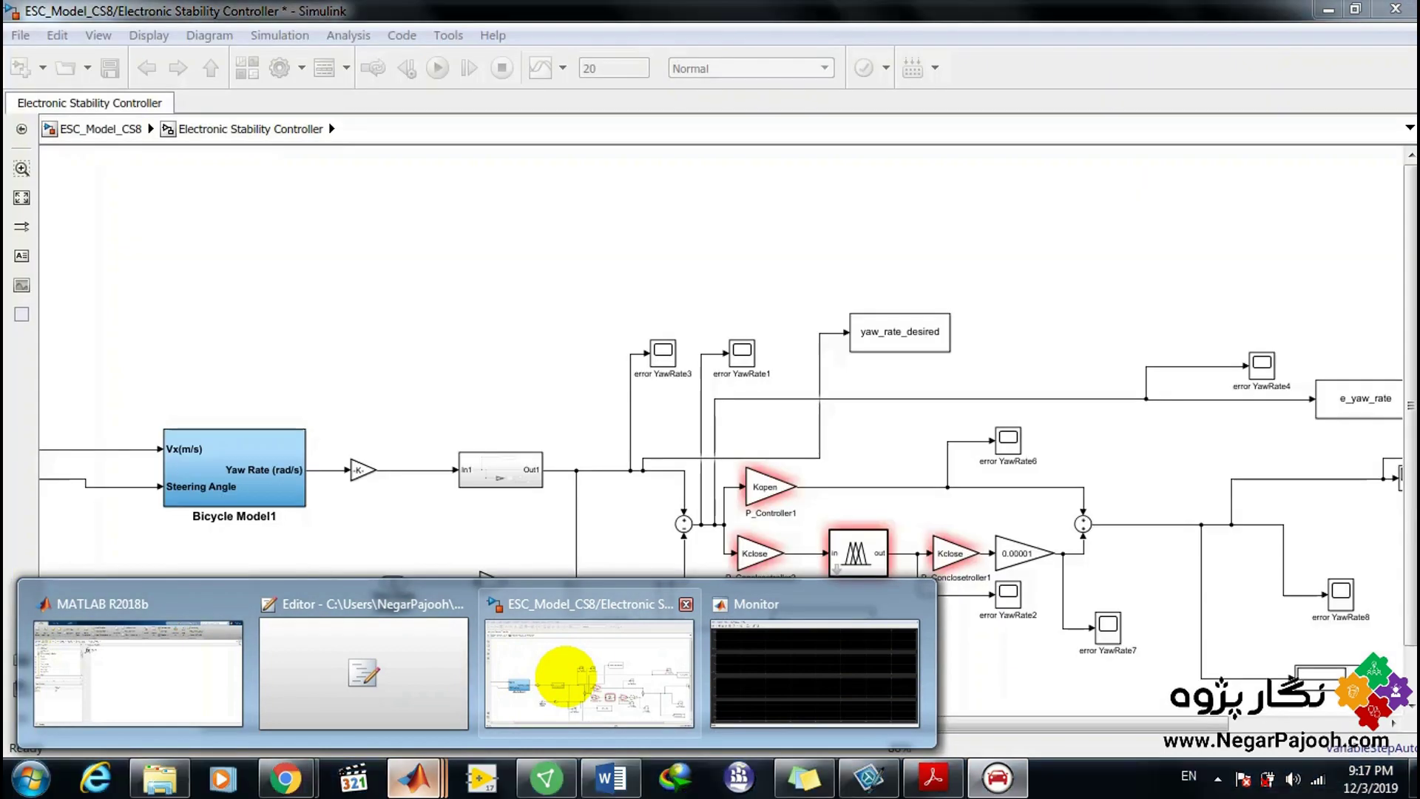
click(602, 673)
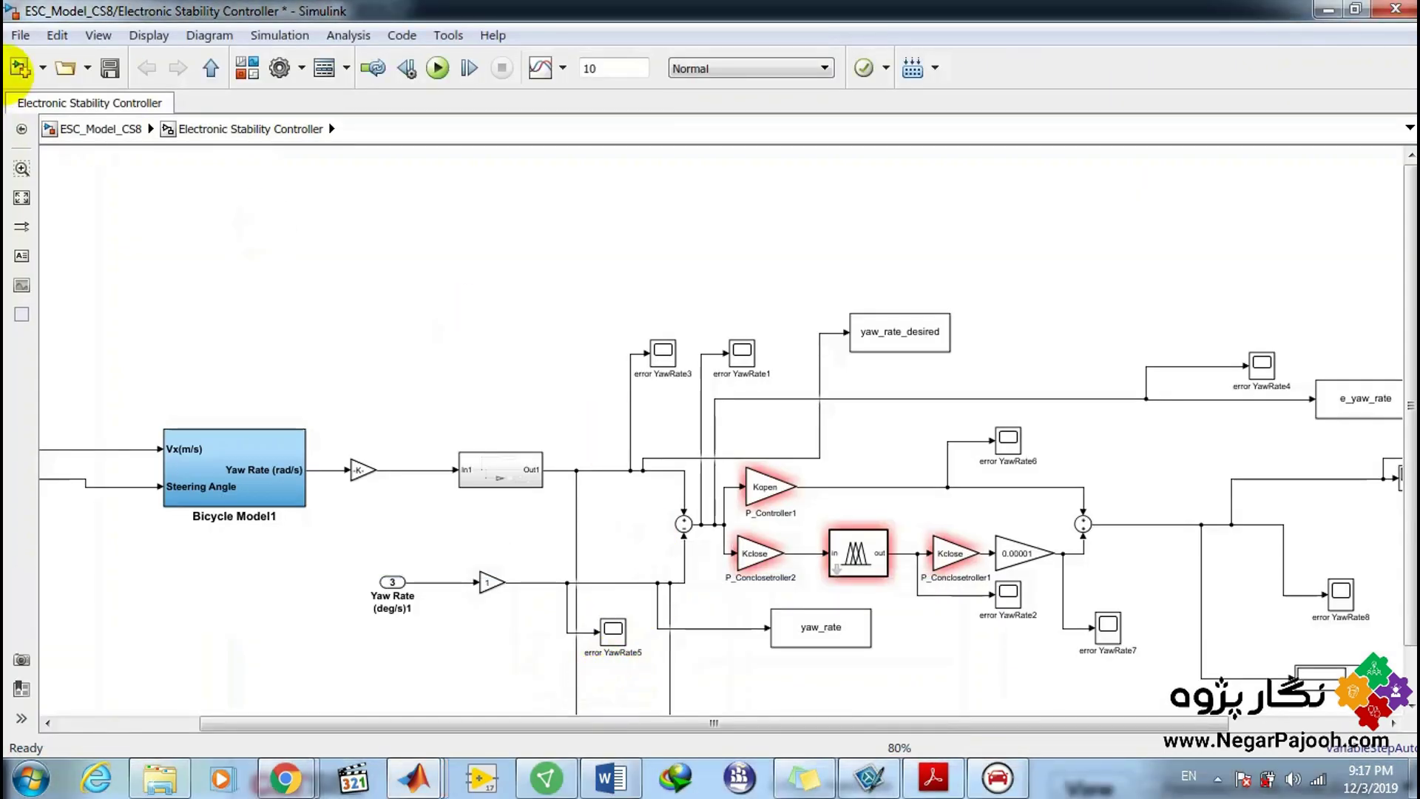
click(208, 68)
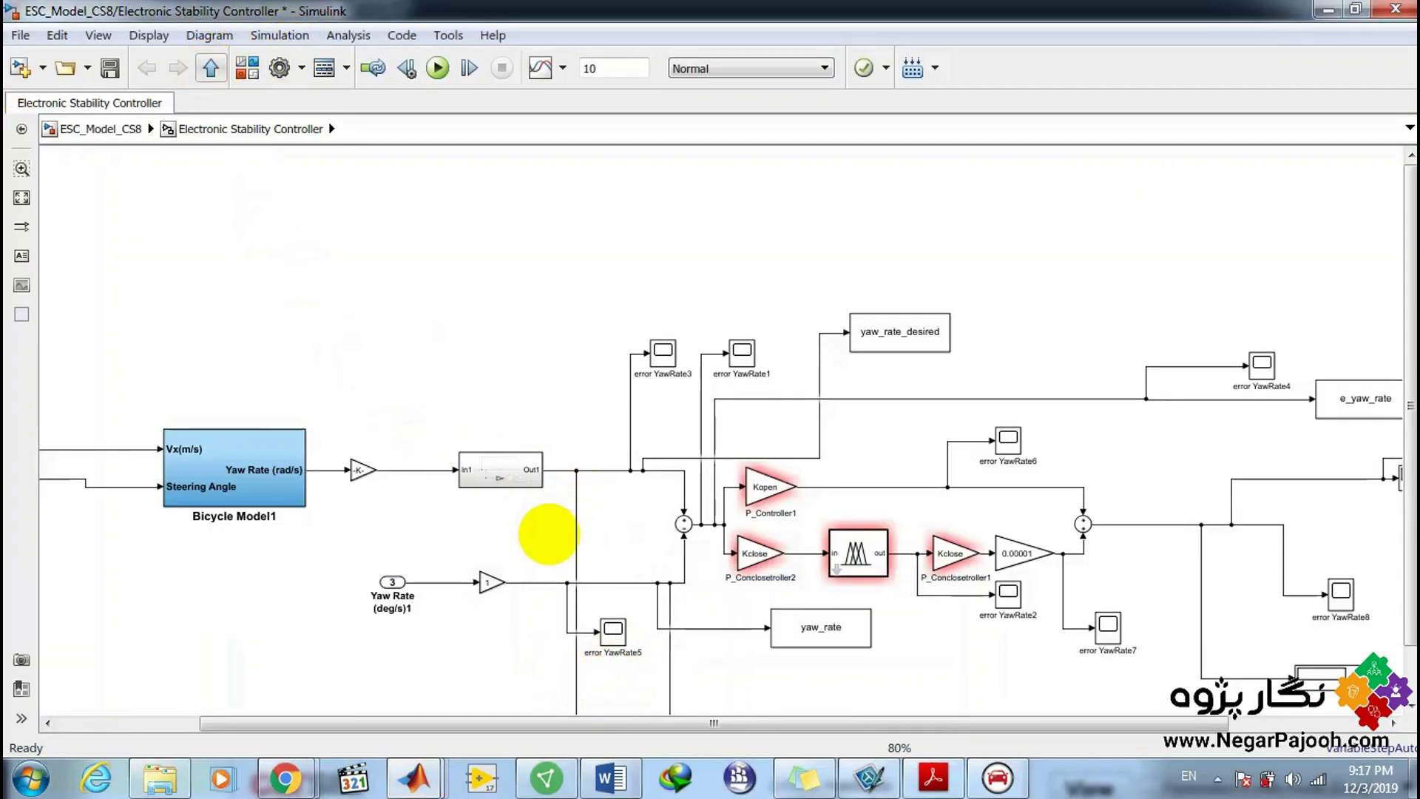
Run the KordLo.m script from the MATLAB Editor and choose Active Brake as the model type.
key(super+6)
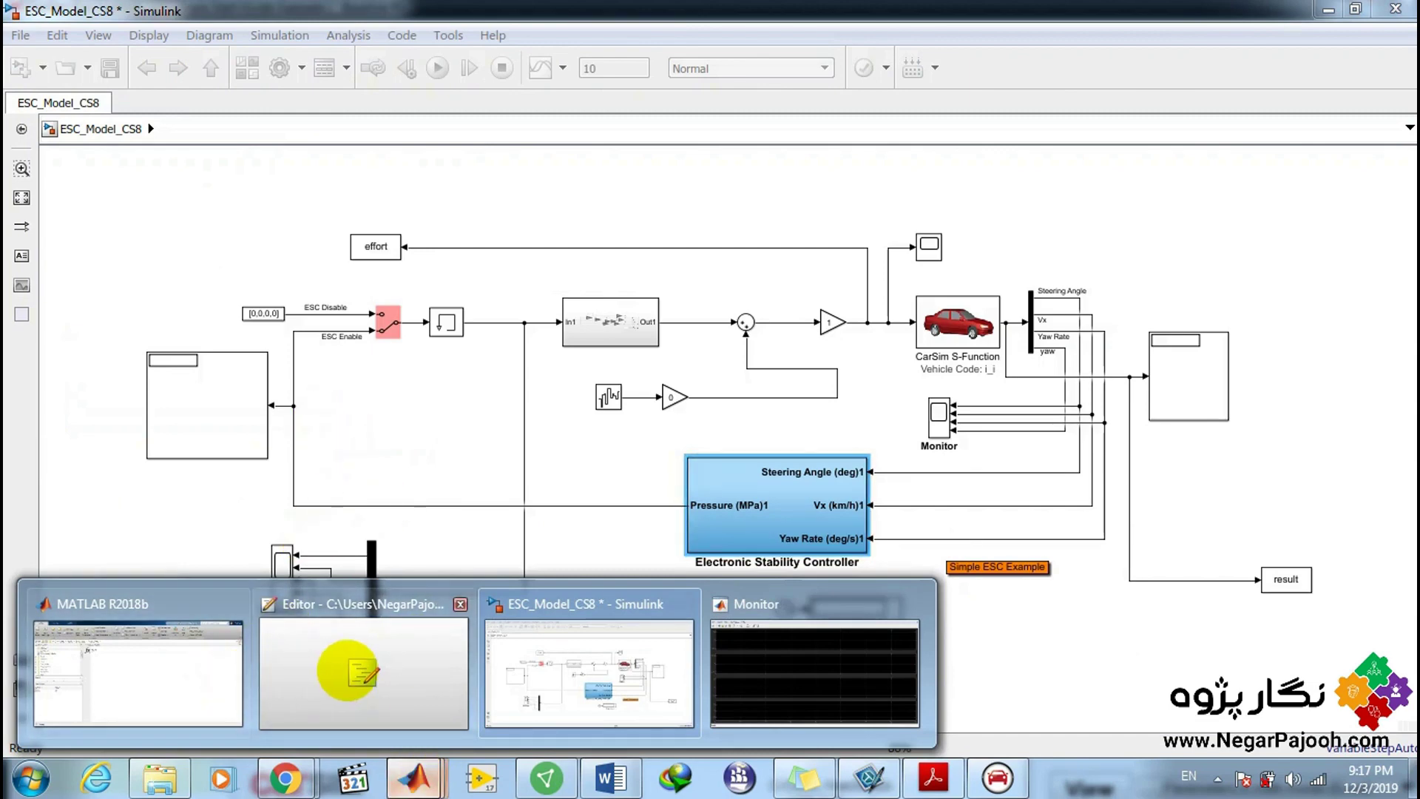
click(348, 670)
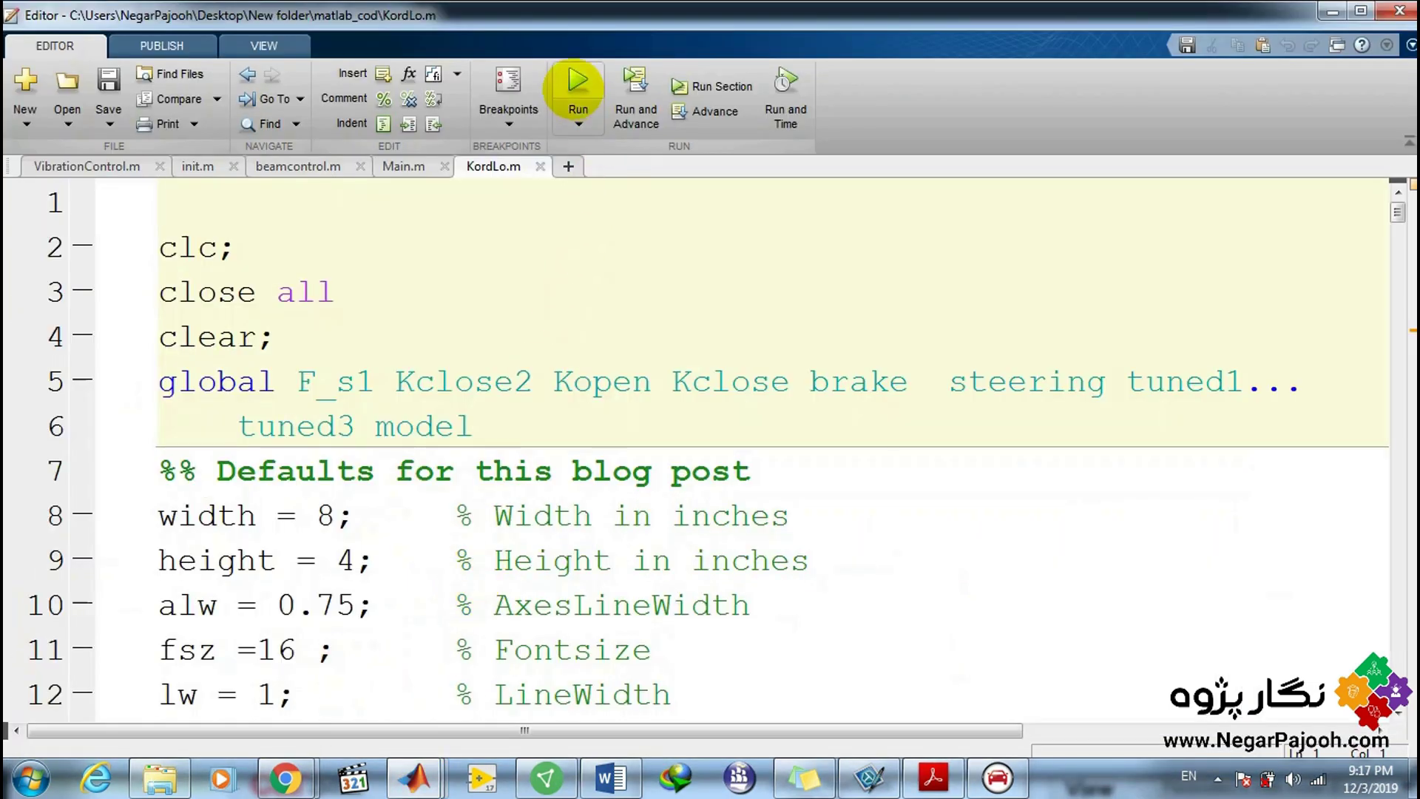
click(577, 80)
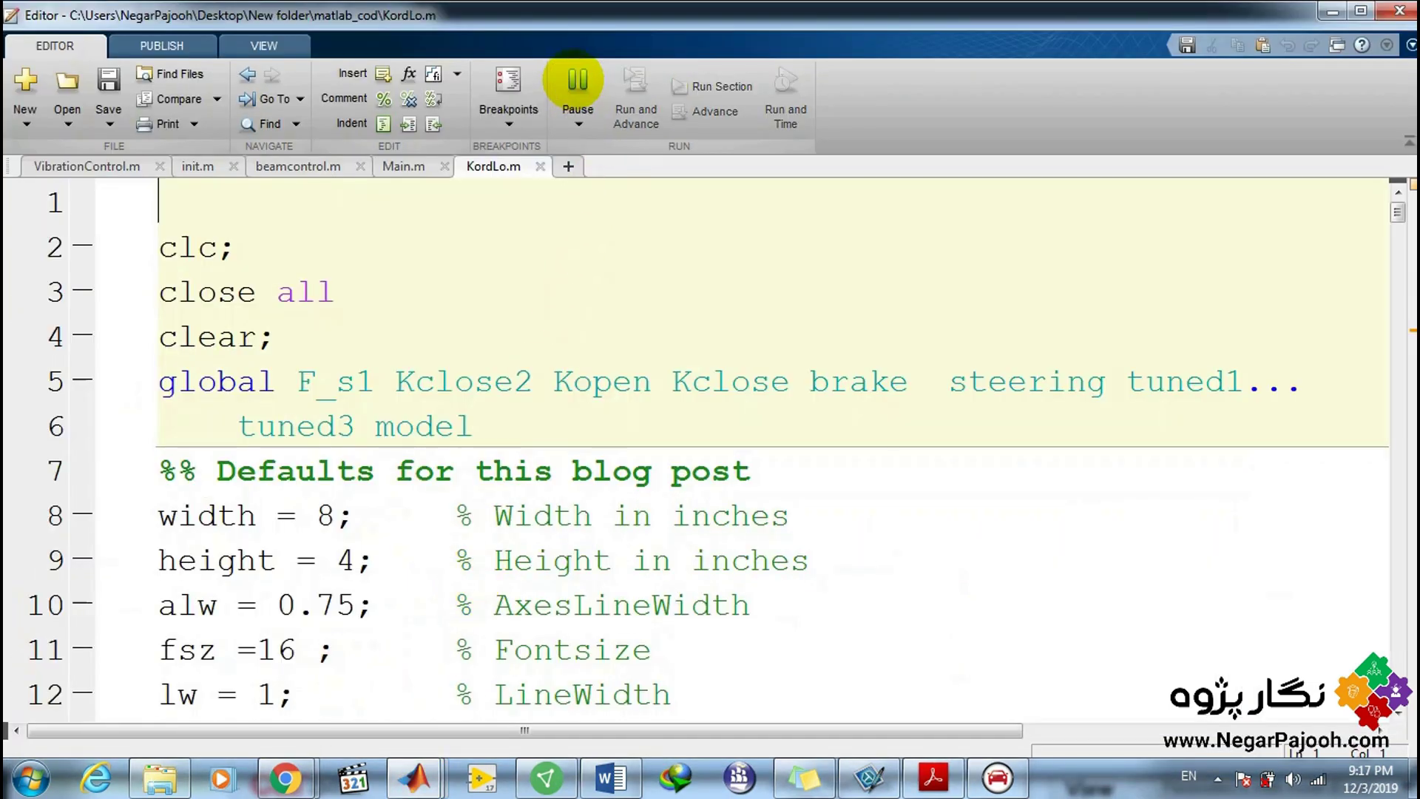
click(678, 304)
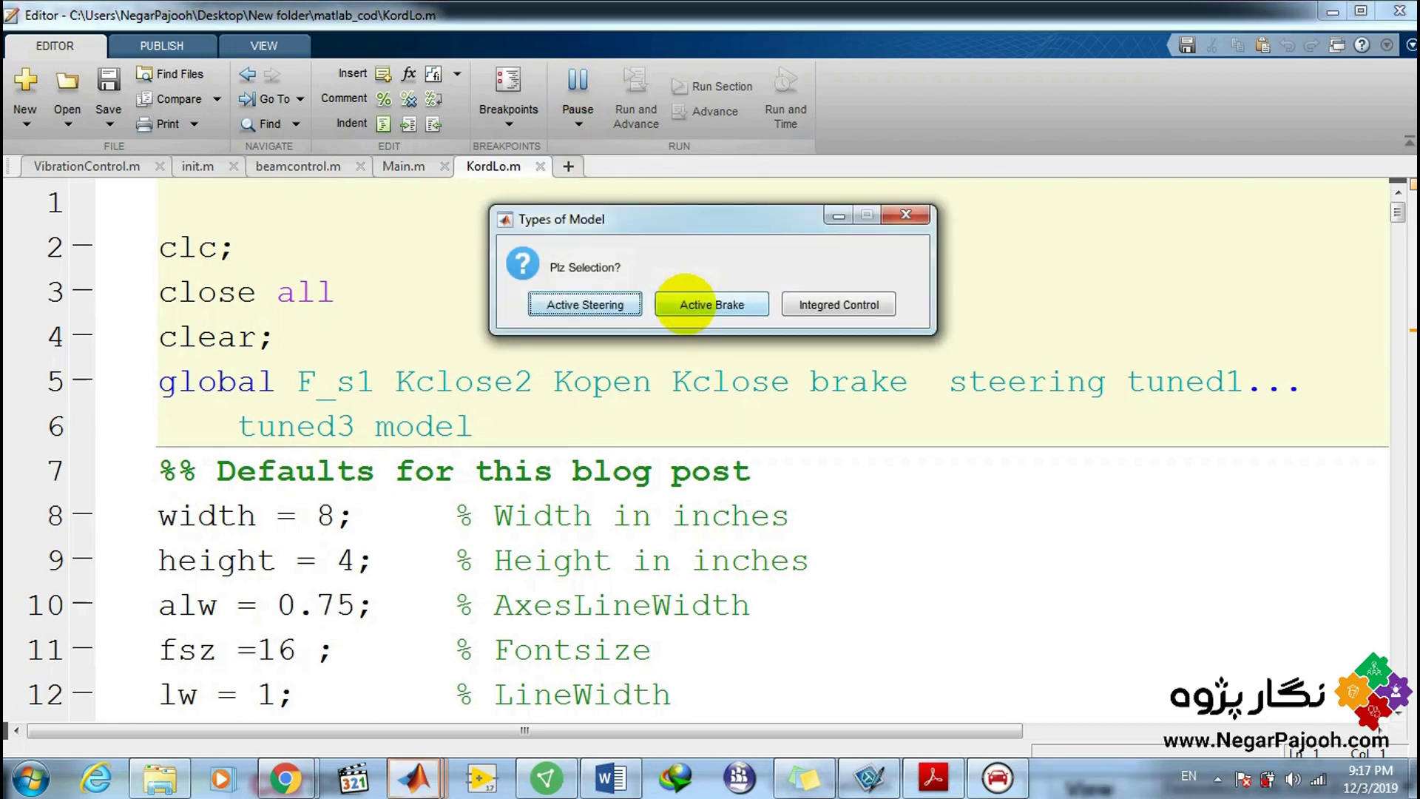
click(688, 302)
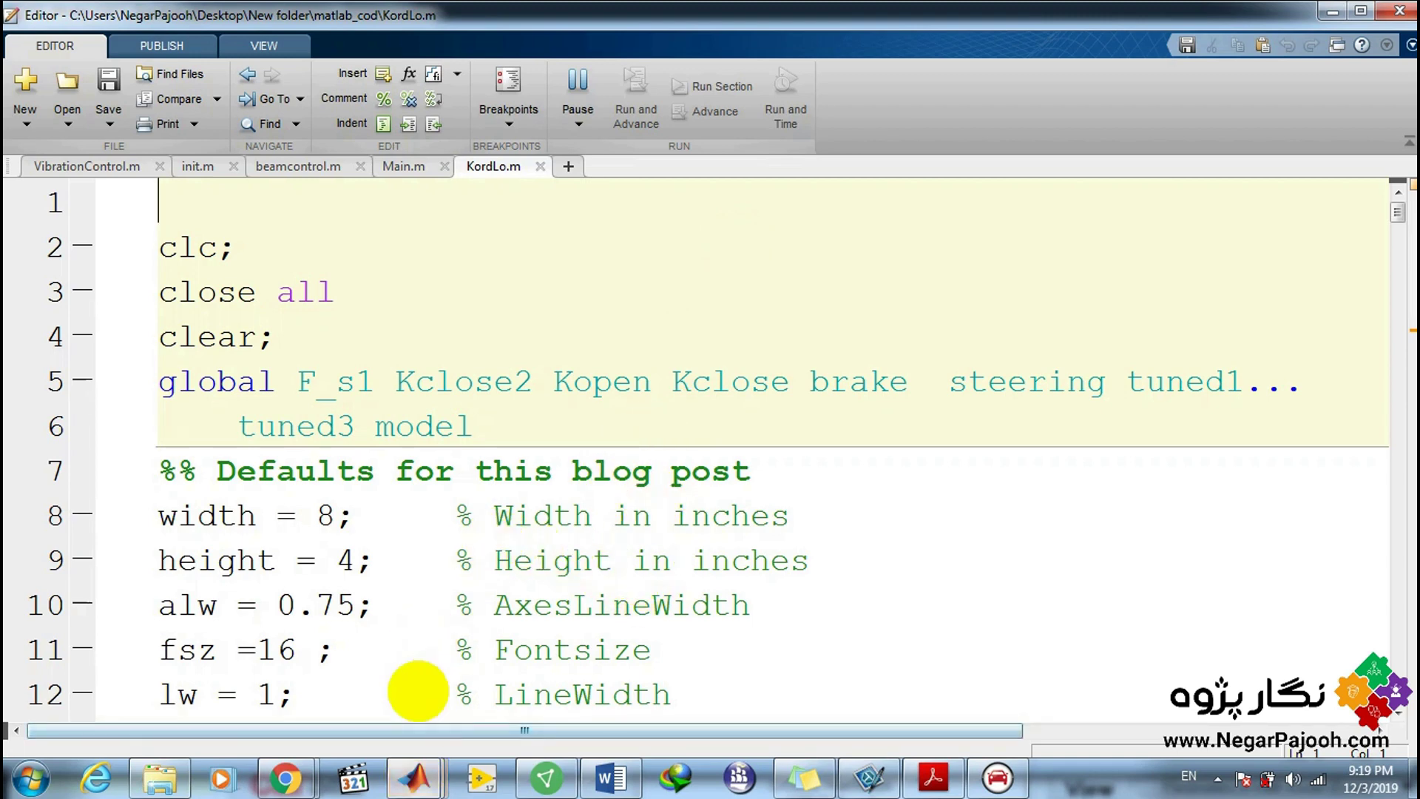
Switch to the main MATLAB window and examine the fuzzy control curve and membership function figures full screen, closing each one.
mouse_move(416, 776)
click(218, 669)
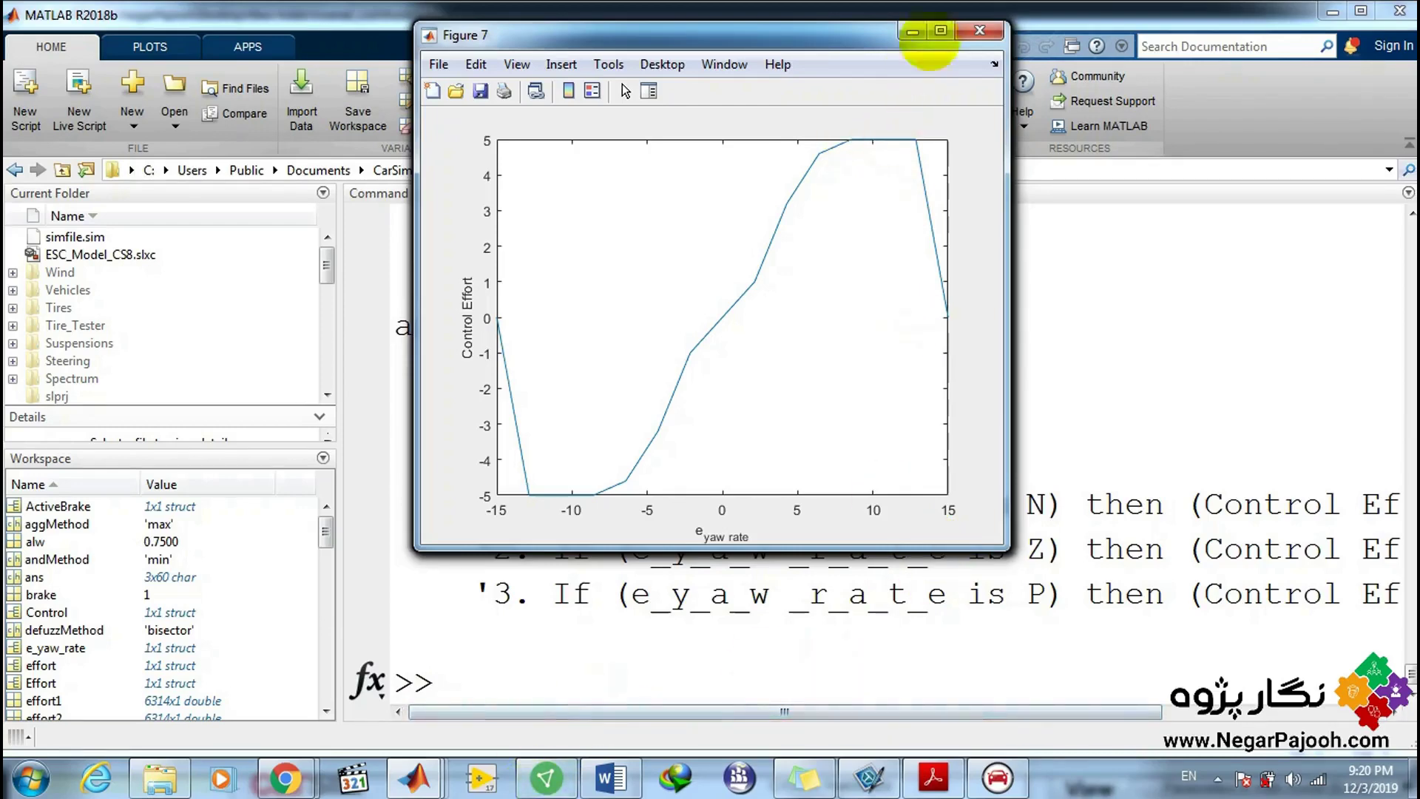
click(941, 30)
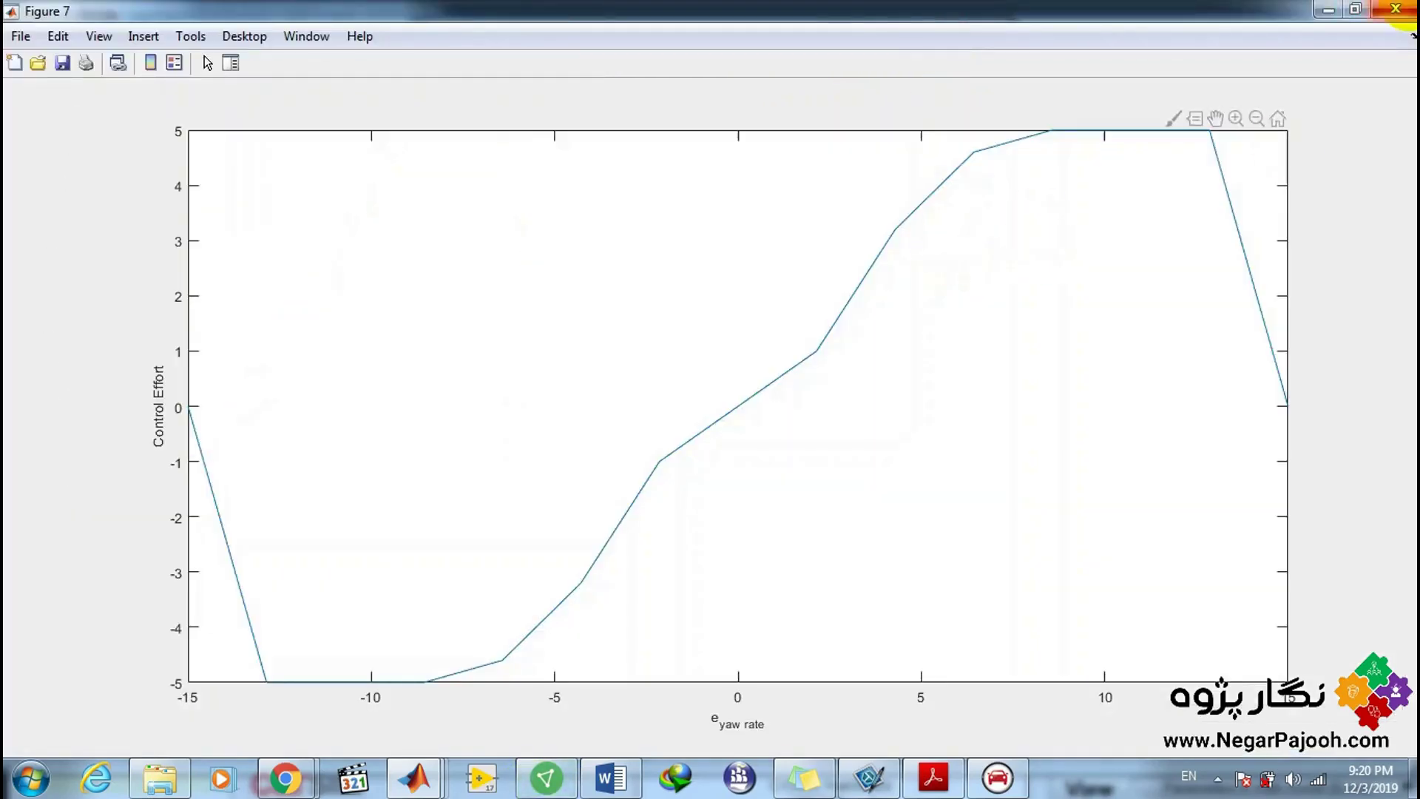
click(1396, 9)
click(938, 31)
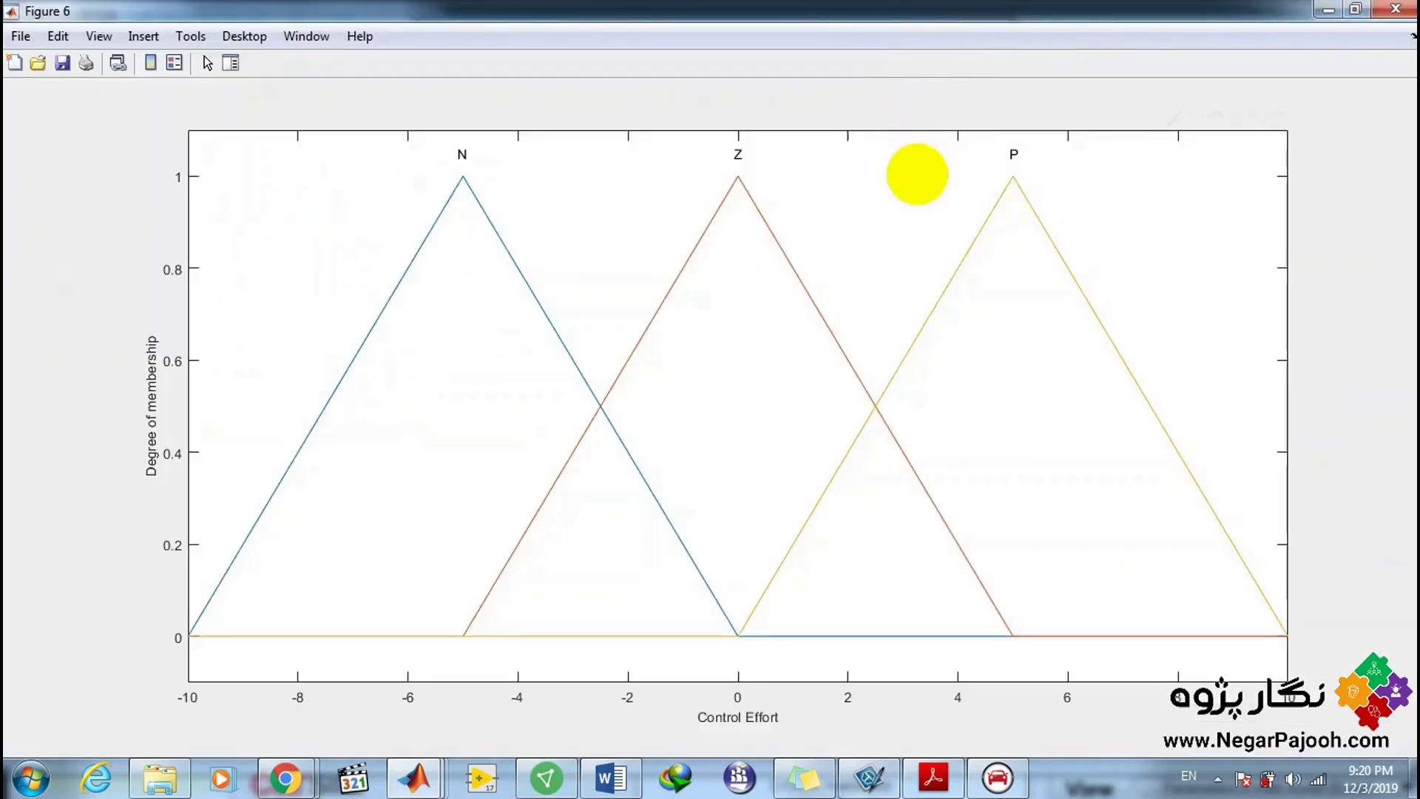
click(1395, 9)
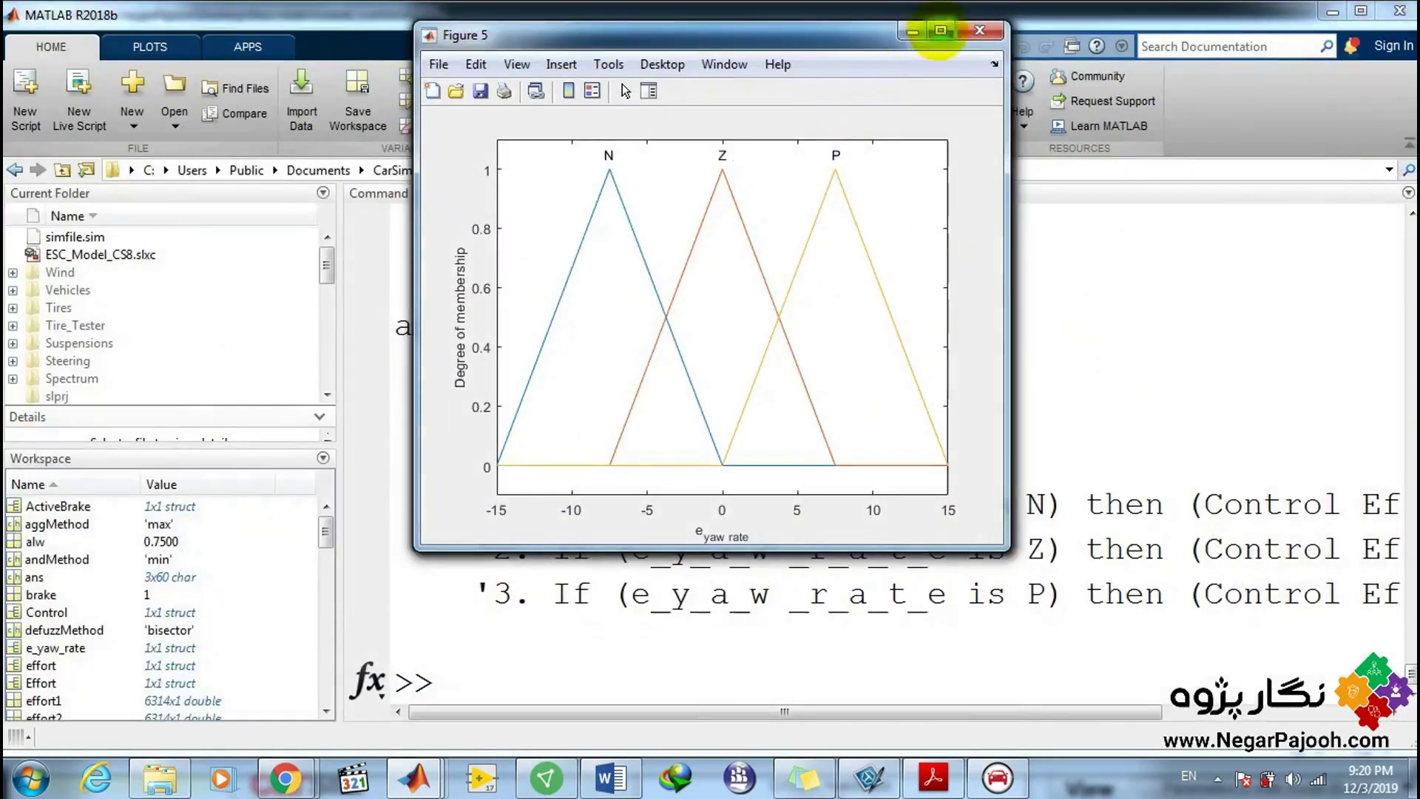
click(939, 26)
click(1390, 10)
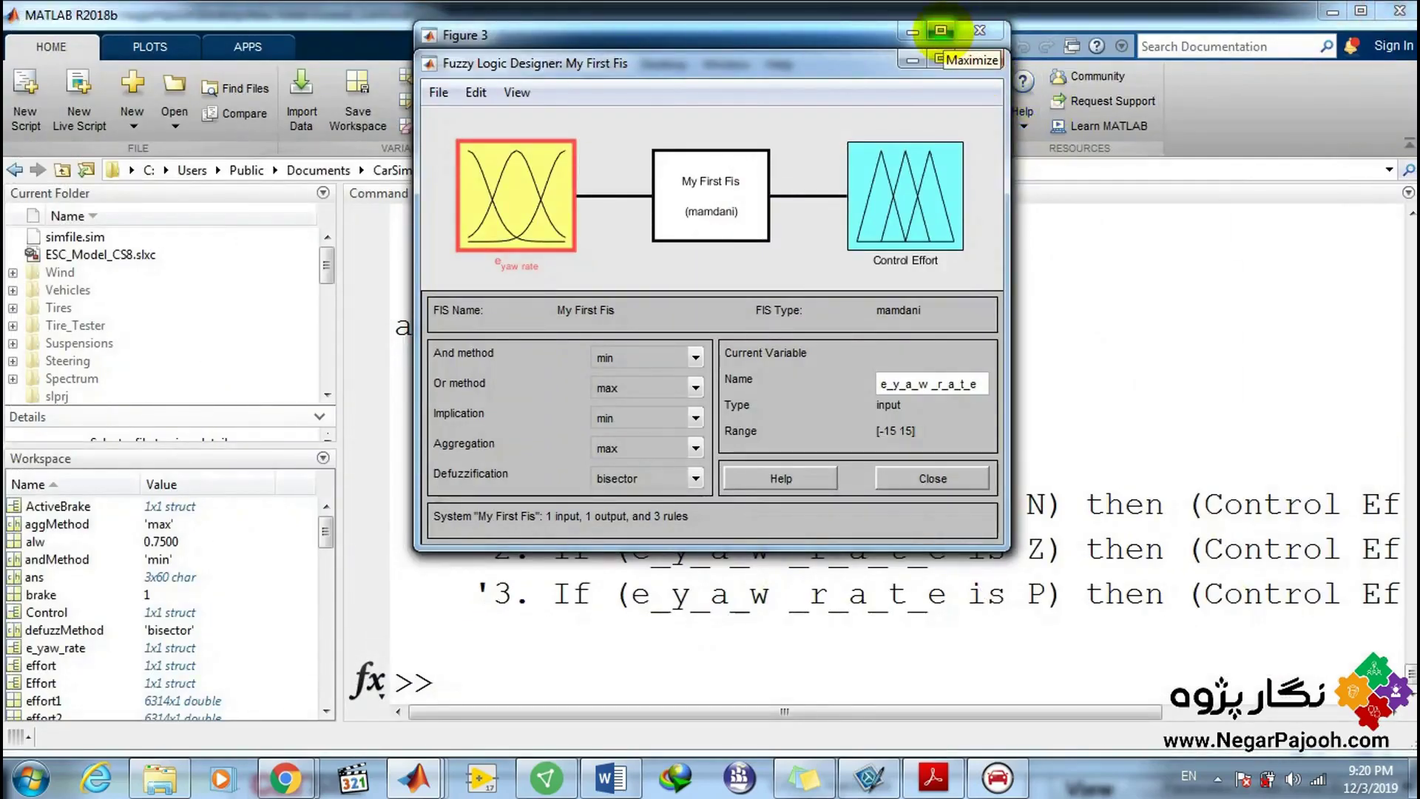
Examine the Yaw Rate and front brake wheel pressure figures full screen, closing both figures and the Fuzzy Logic Designer.
click(941, 31)
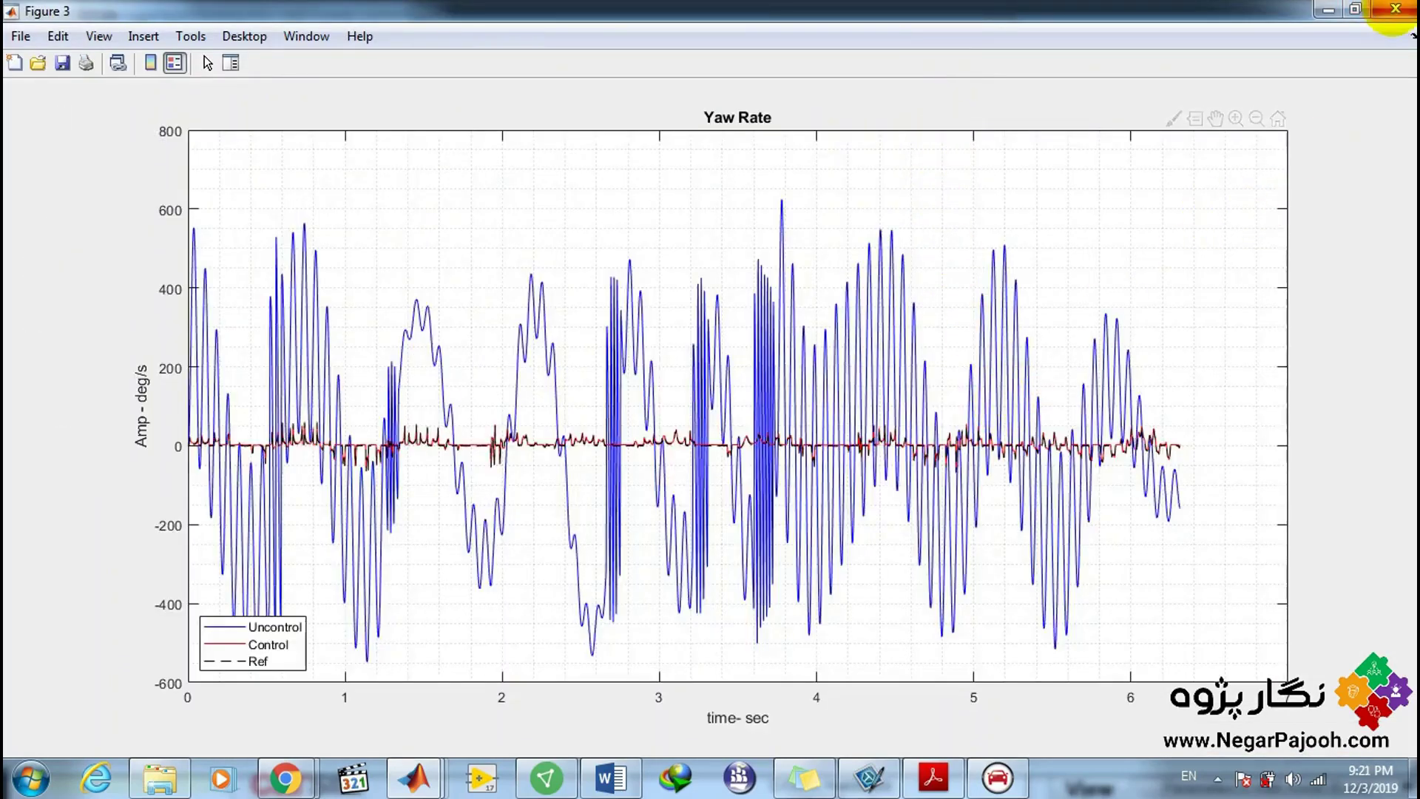
click(1395, 9)
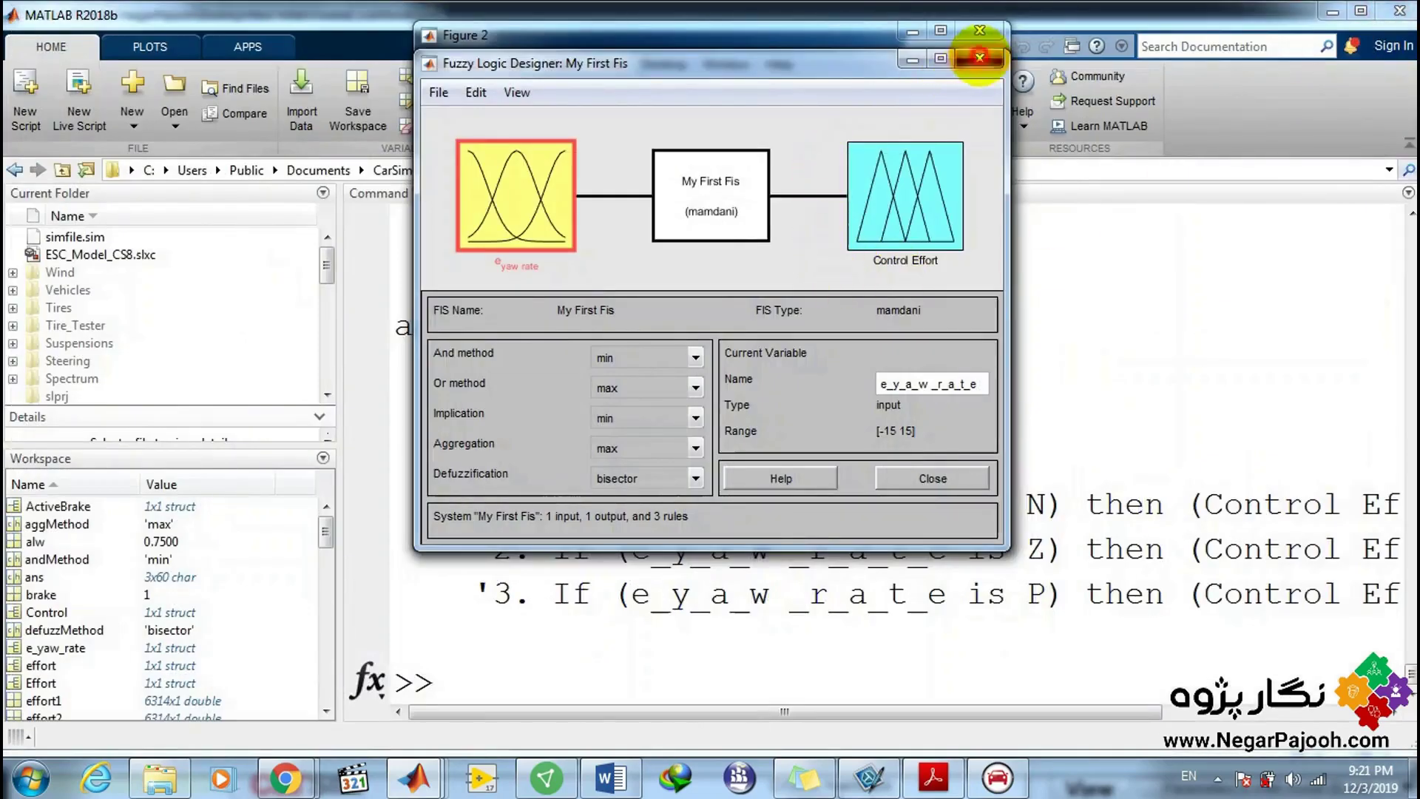
click(979, 58)
click(710, 291)
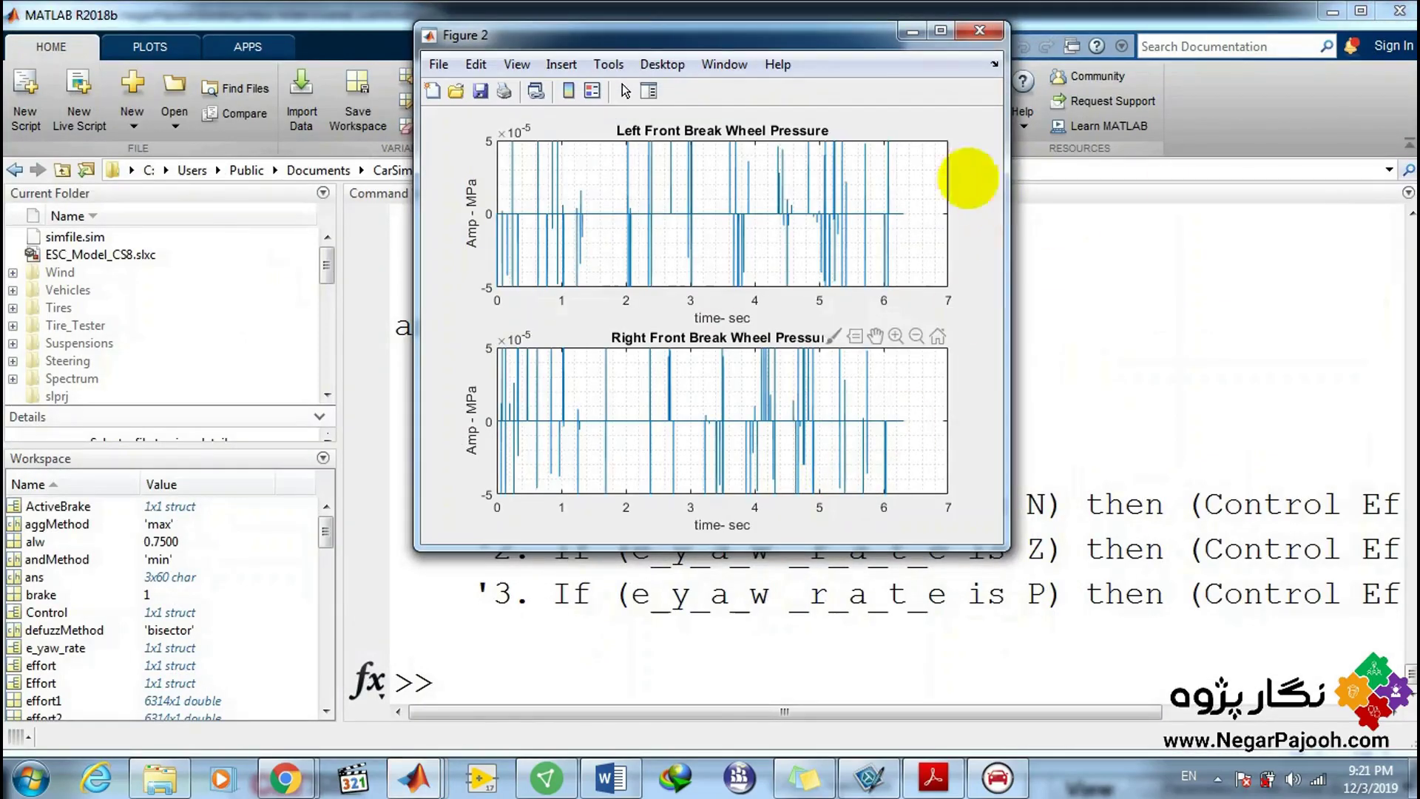
click(939, 31)
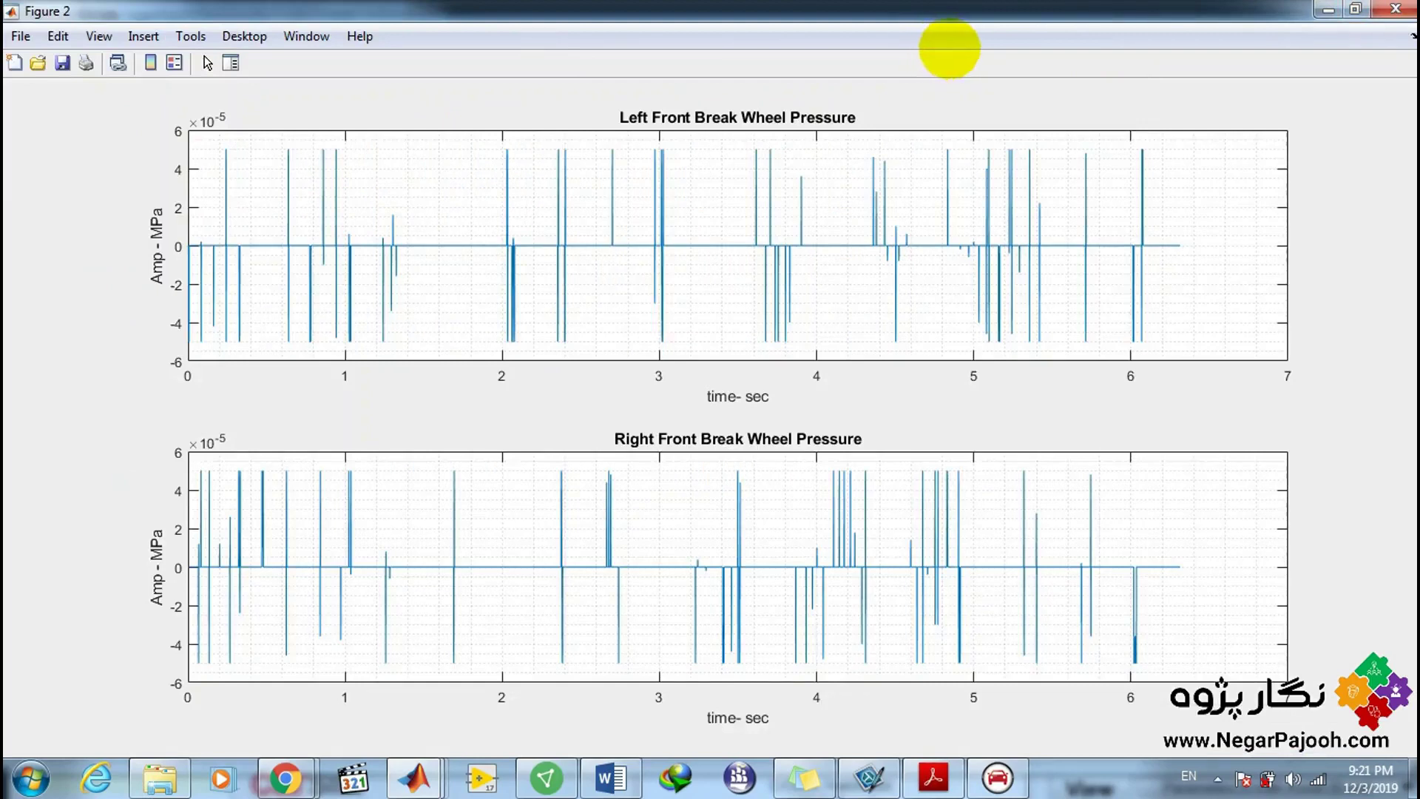
click(1395, 9)
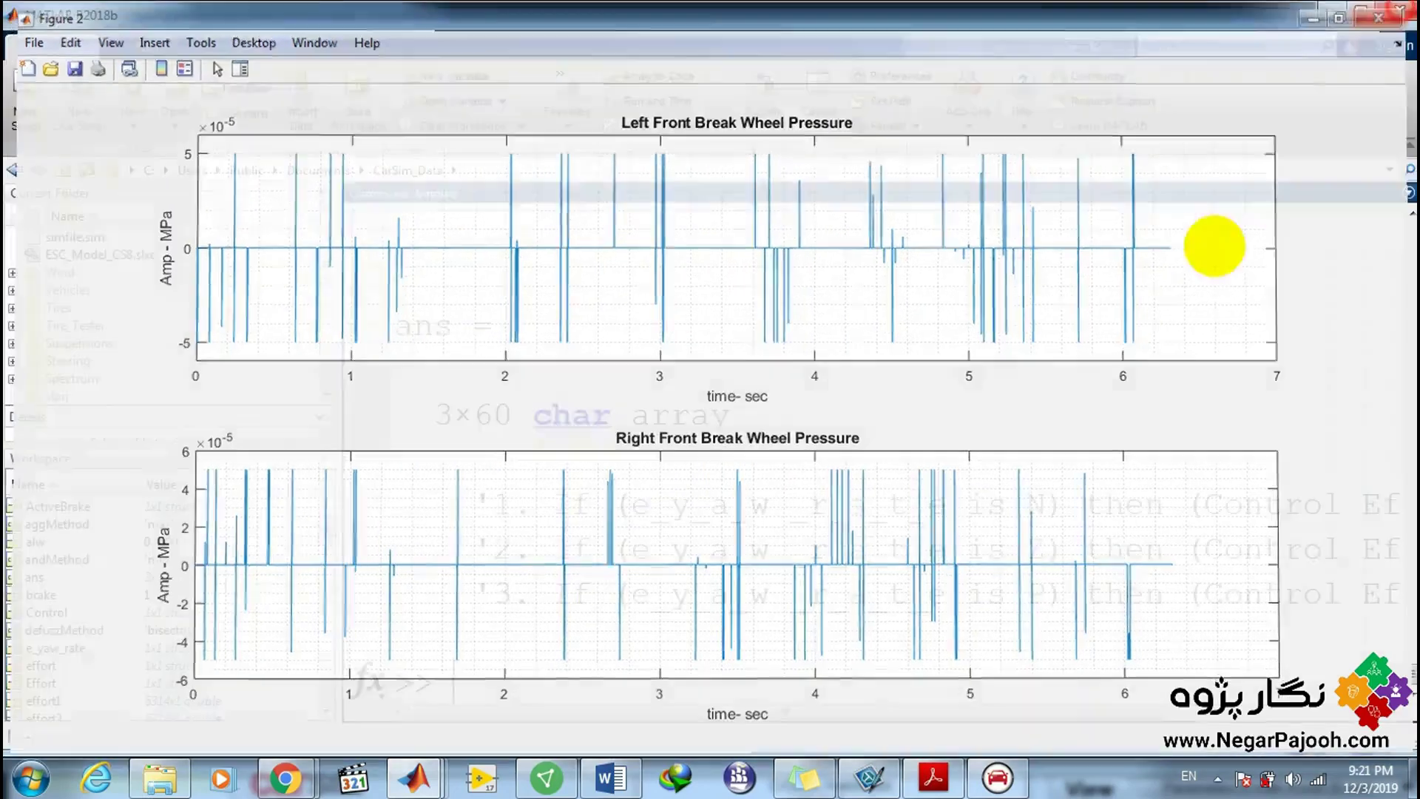
Open the Monitor scope and scale its axes to fit the simulated signals.
mouse_move(425, 772)
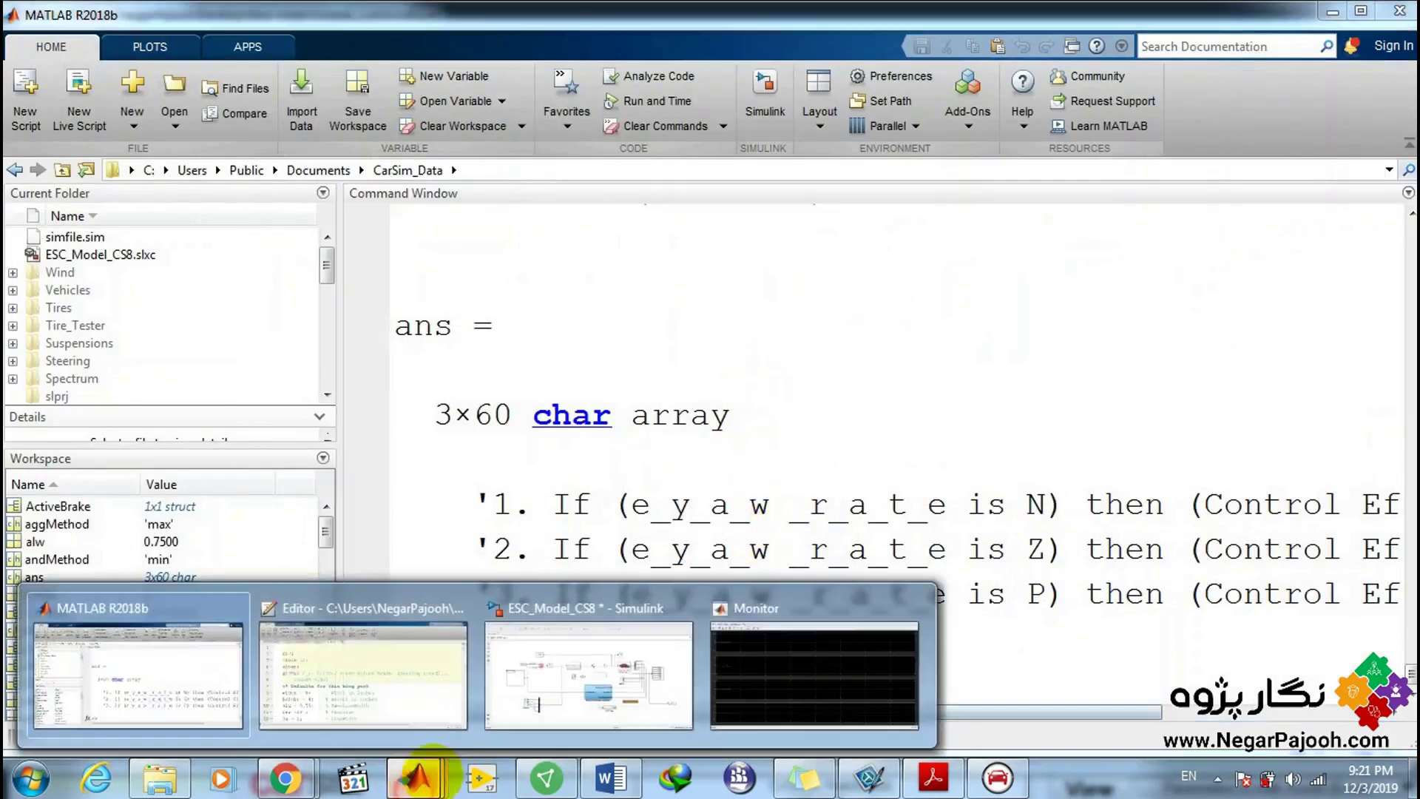
click(878, 663)
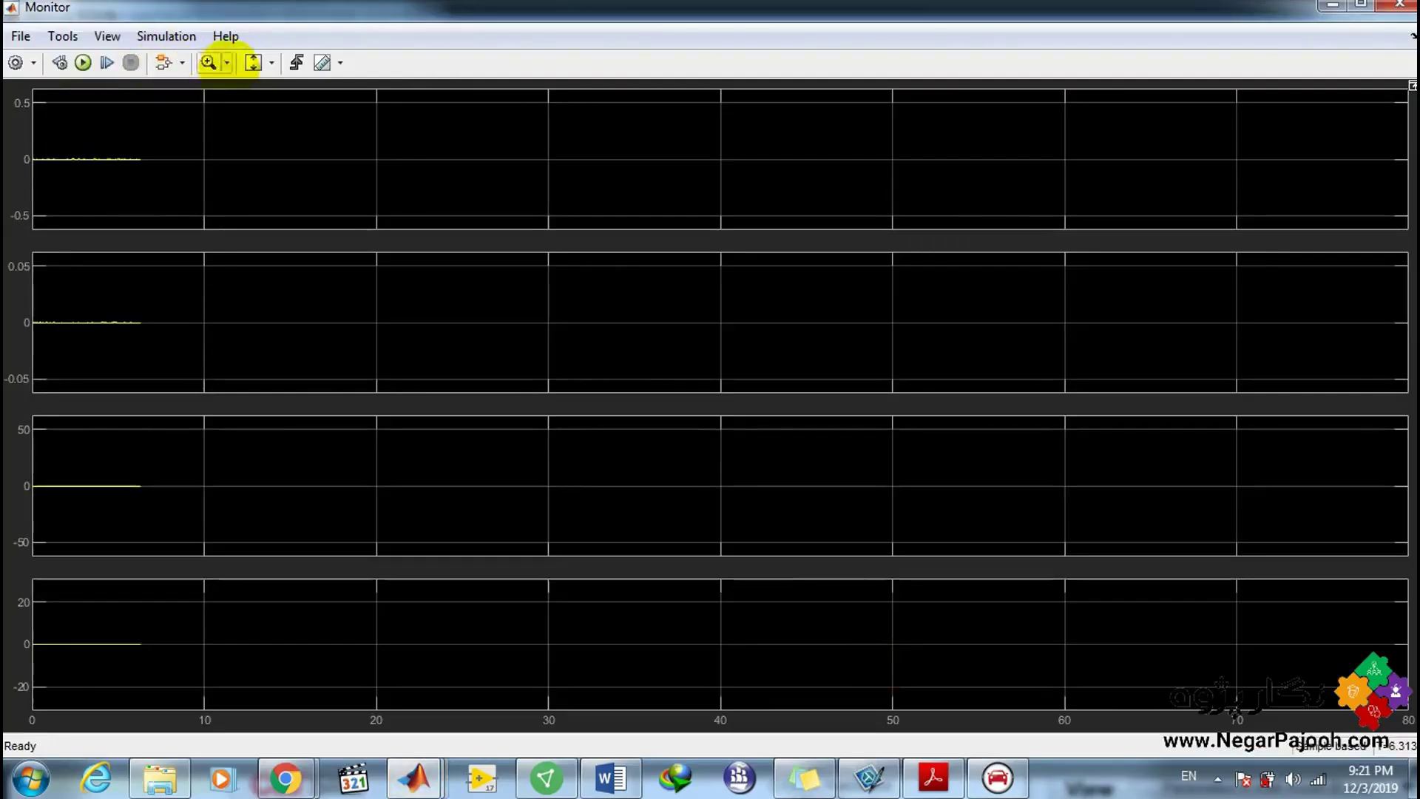
click(252, 62)
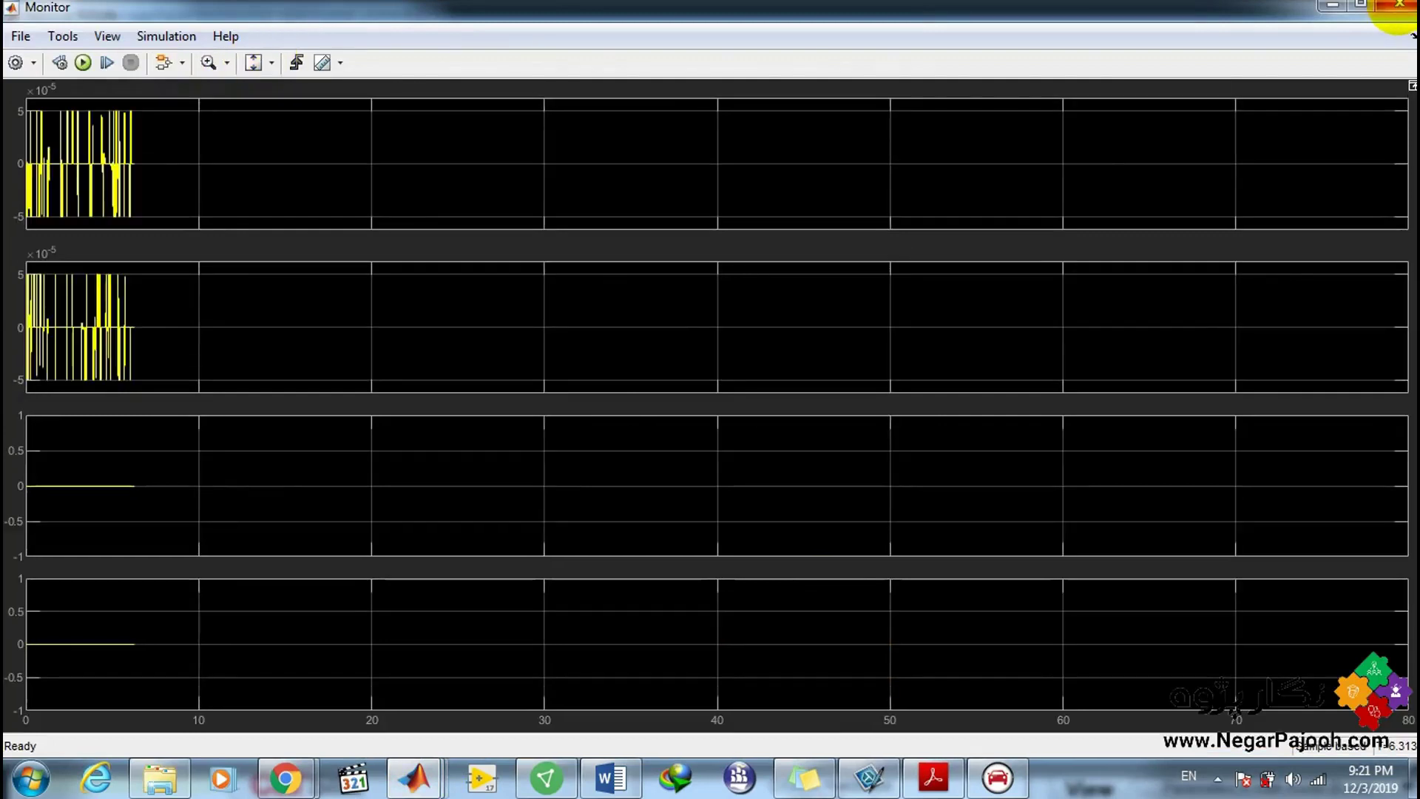
Close the Monitor scope and review the three fuzzy rules in the MATLAB Command Window and the CarSim S-Function block in ESC_Model_CS8.
click(1398, 9)
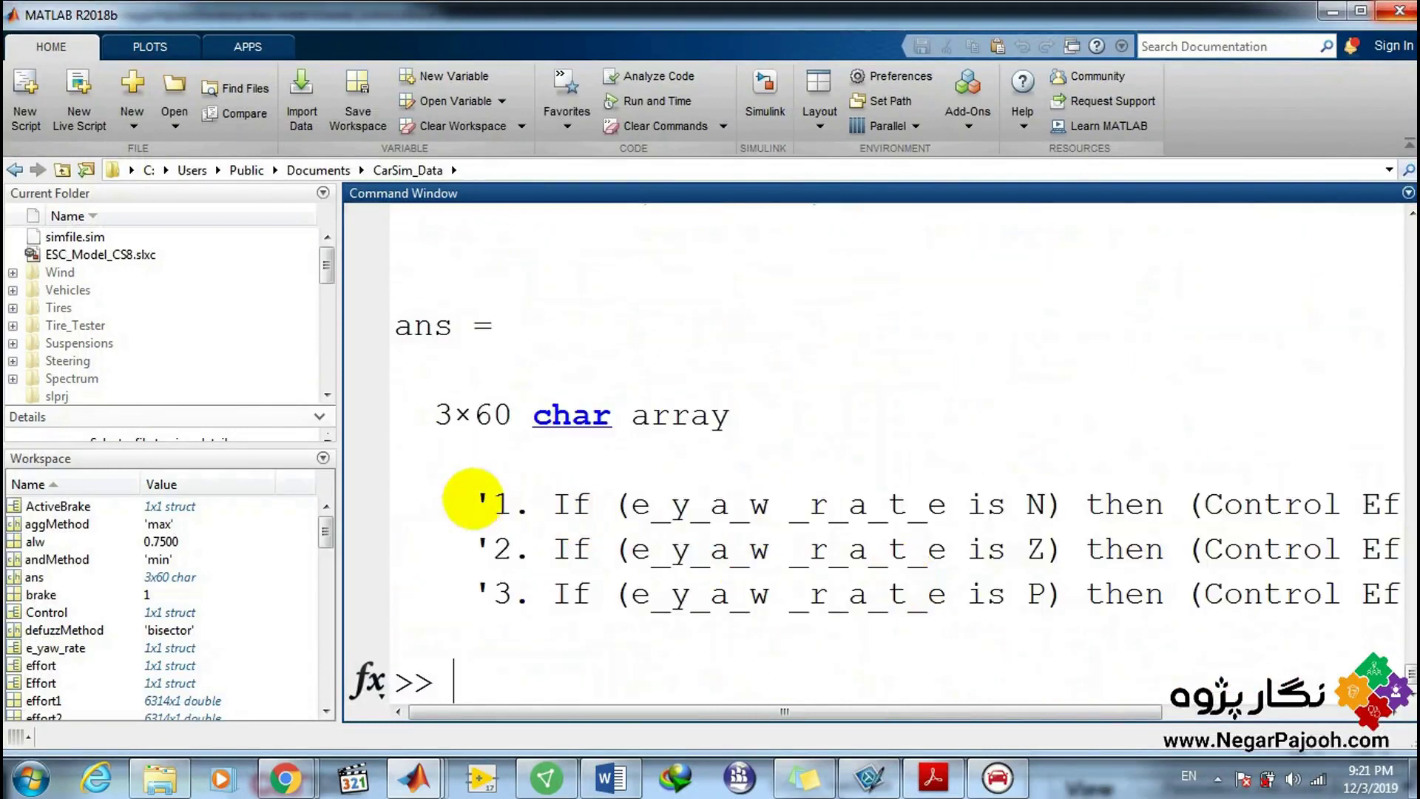
drag(468, 498, 1402, 598)
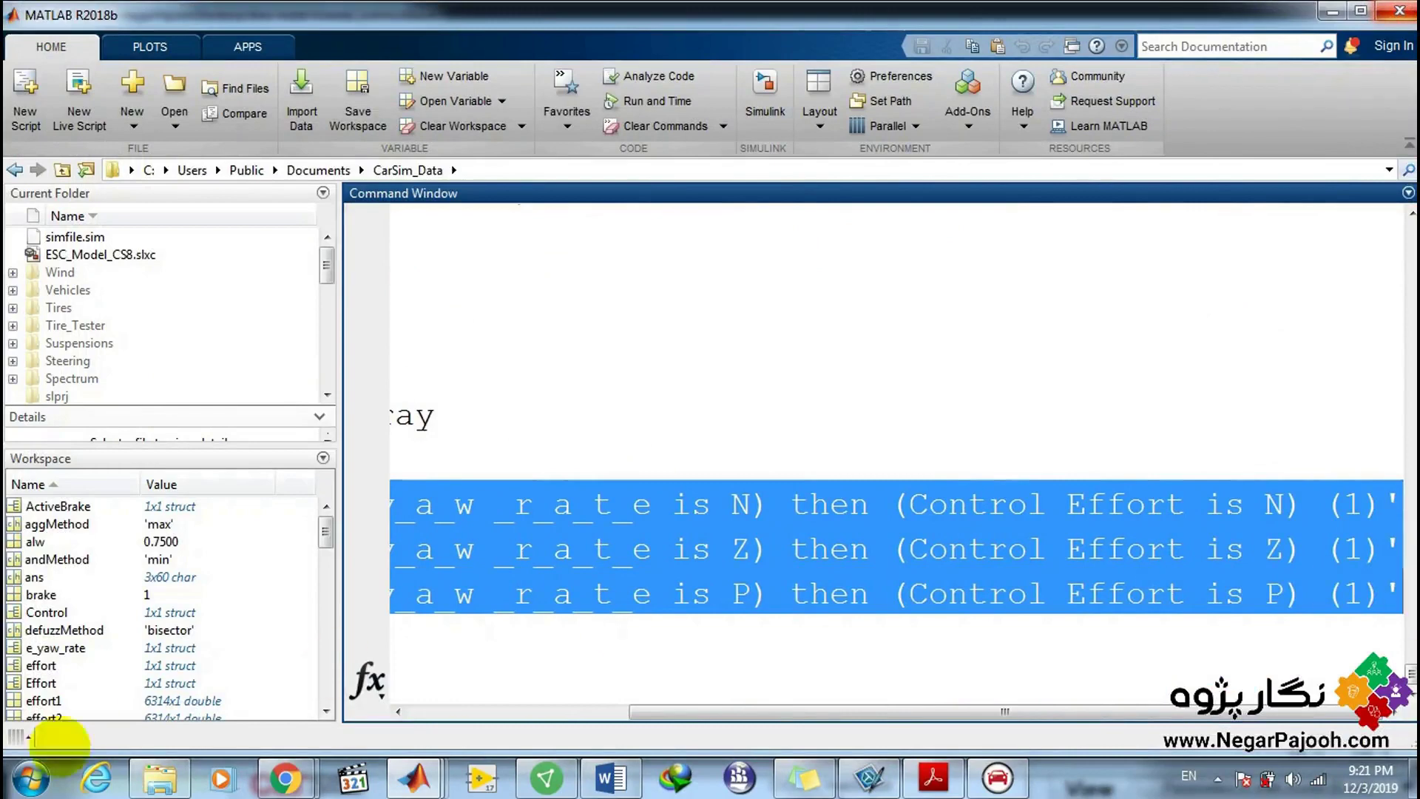
click(416, 775)
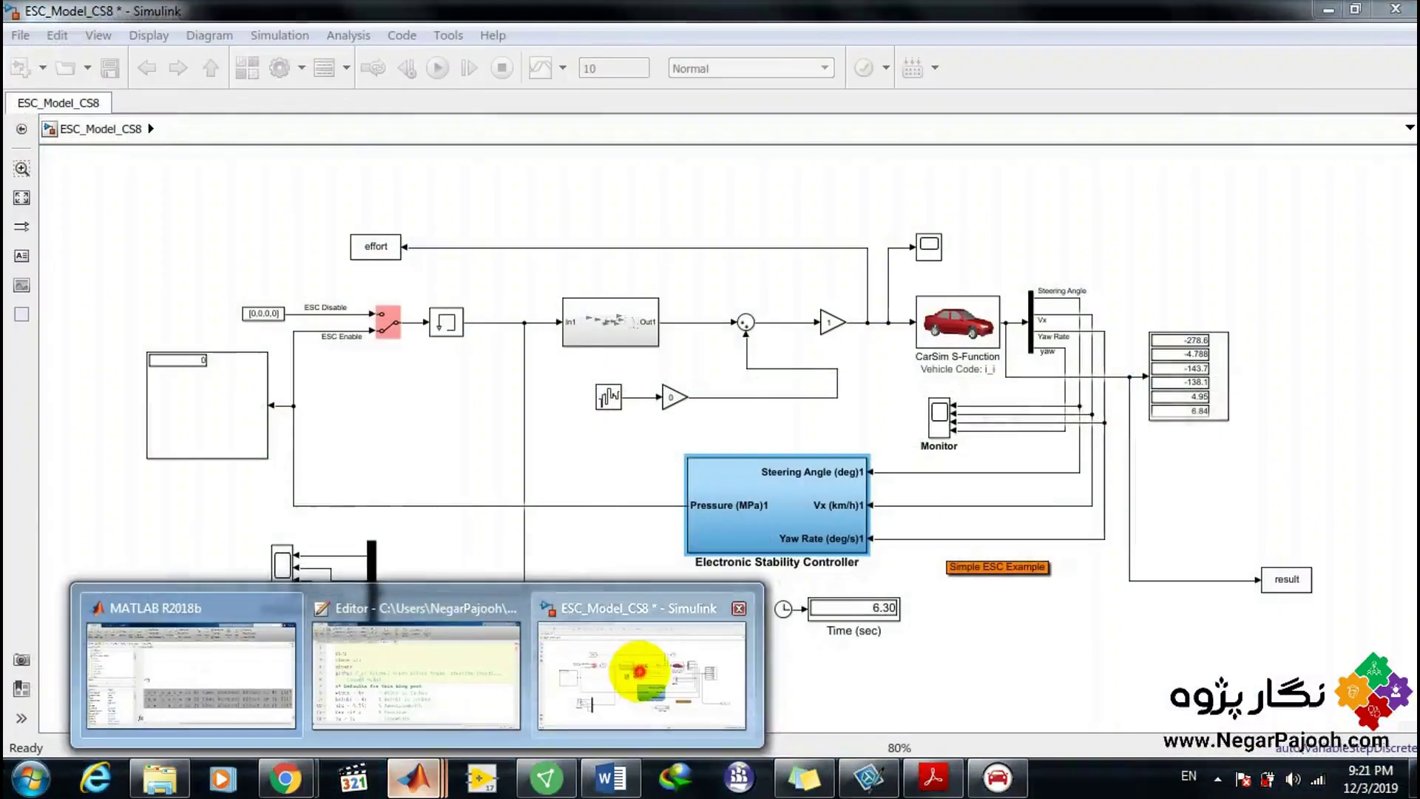
click(633, 669)
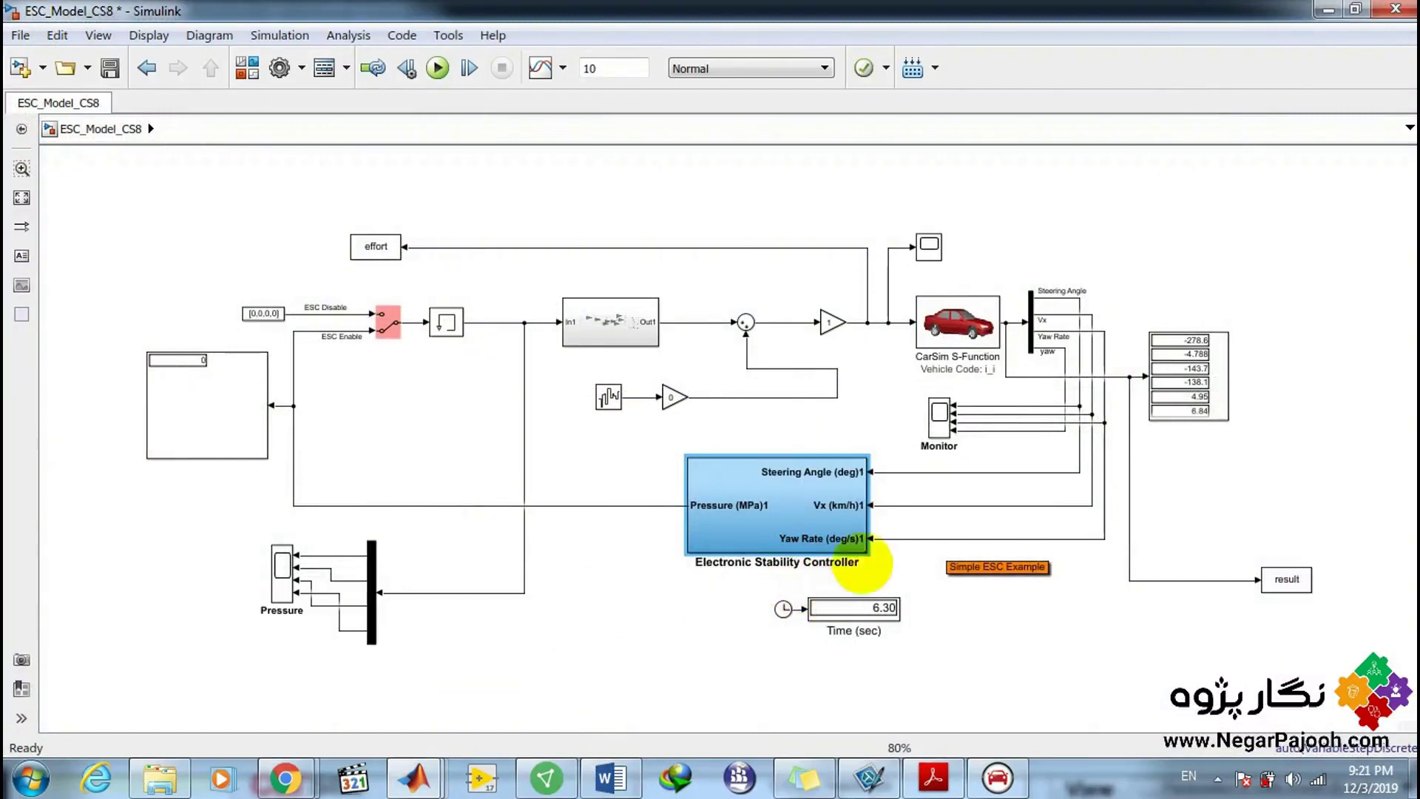
click(957, 329)
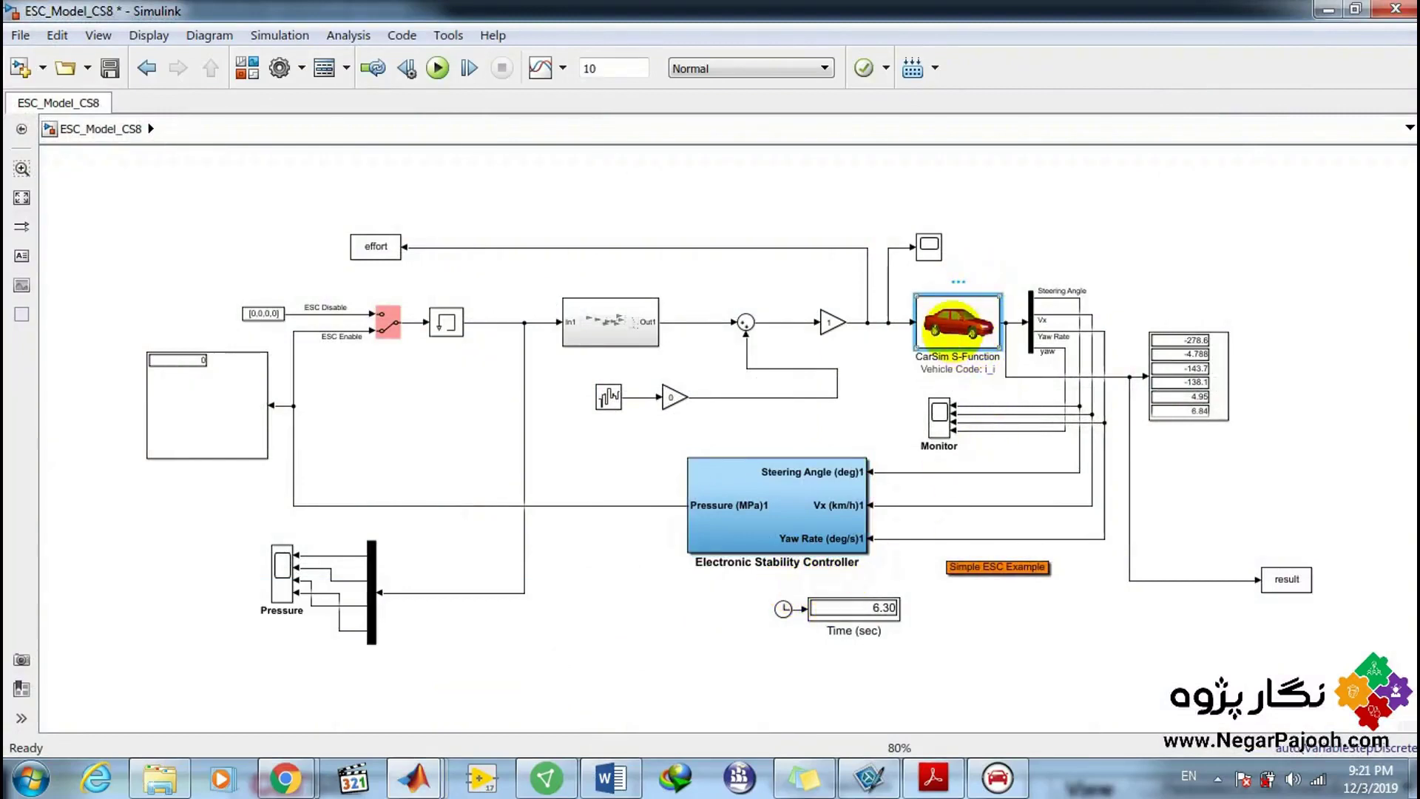
mouse_move(953, 327)
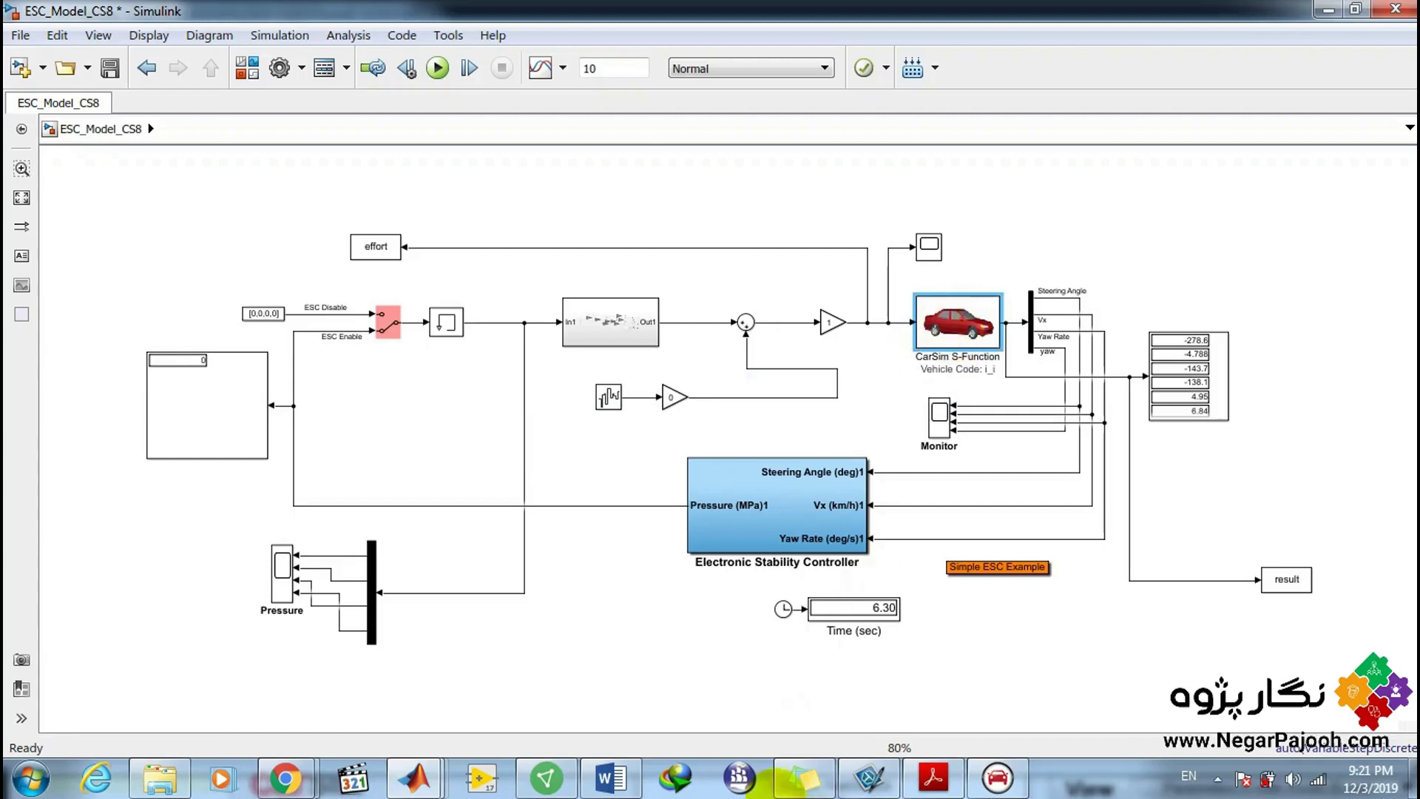
Switch to CarSim, open the linked Kordloo Simulink model dataset and unlock it for editing.
click(996, 777)
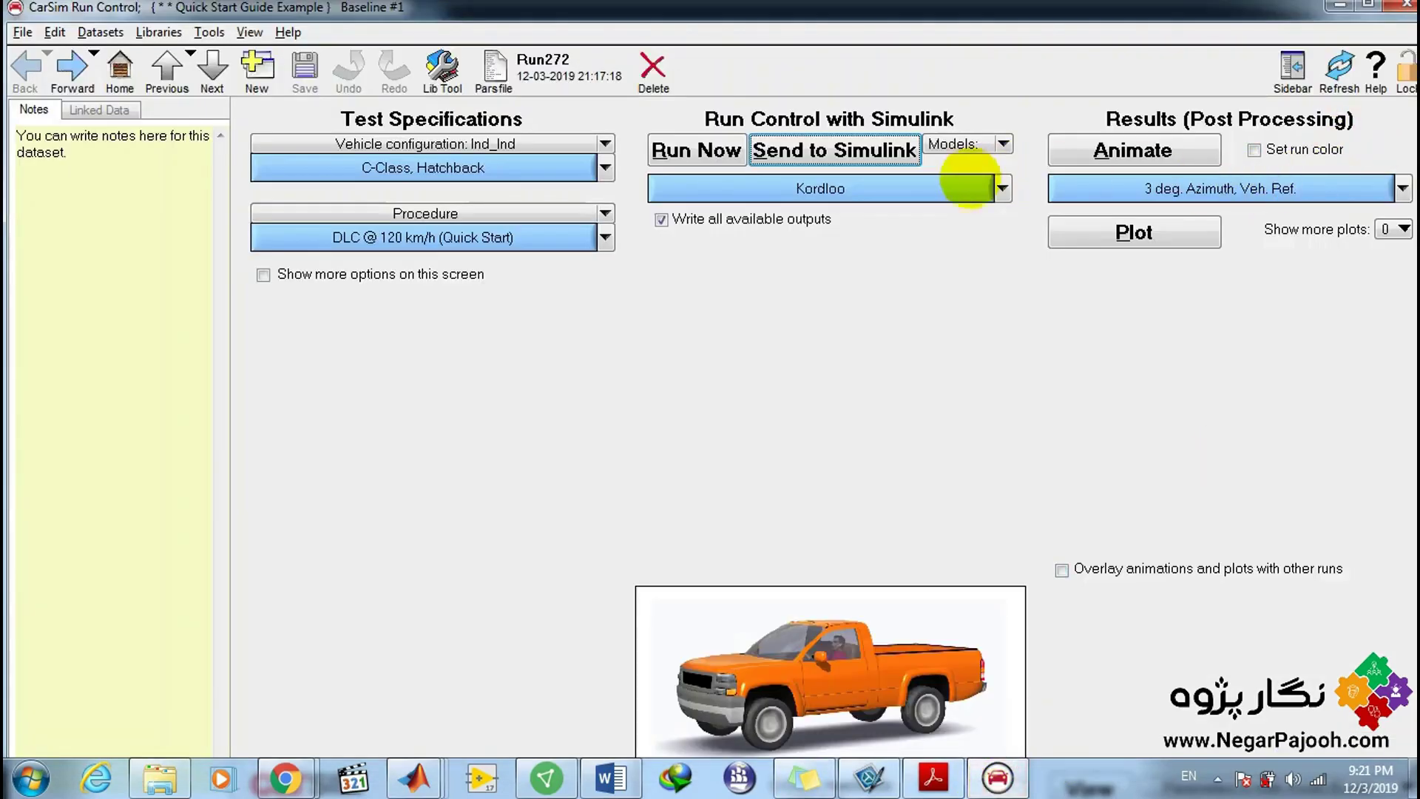
click(961, 189)
click(1403, 67)
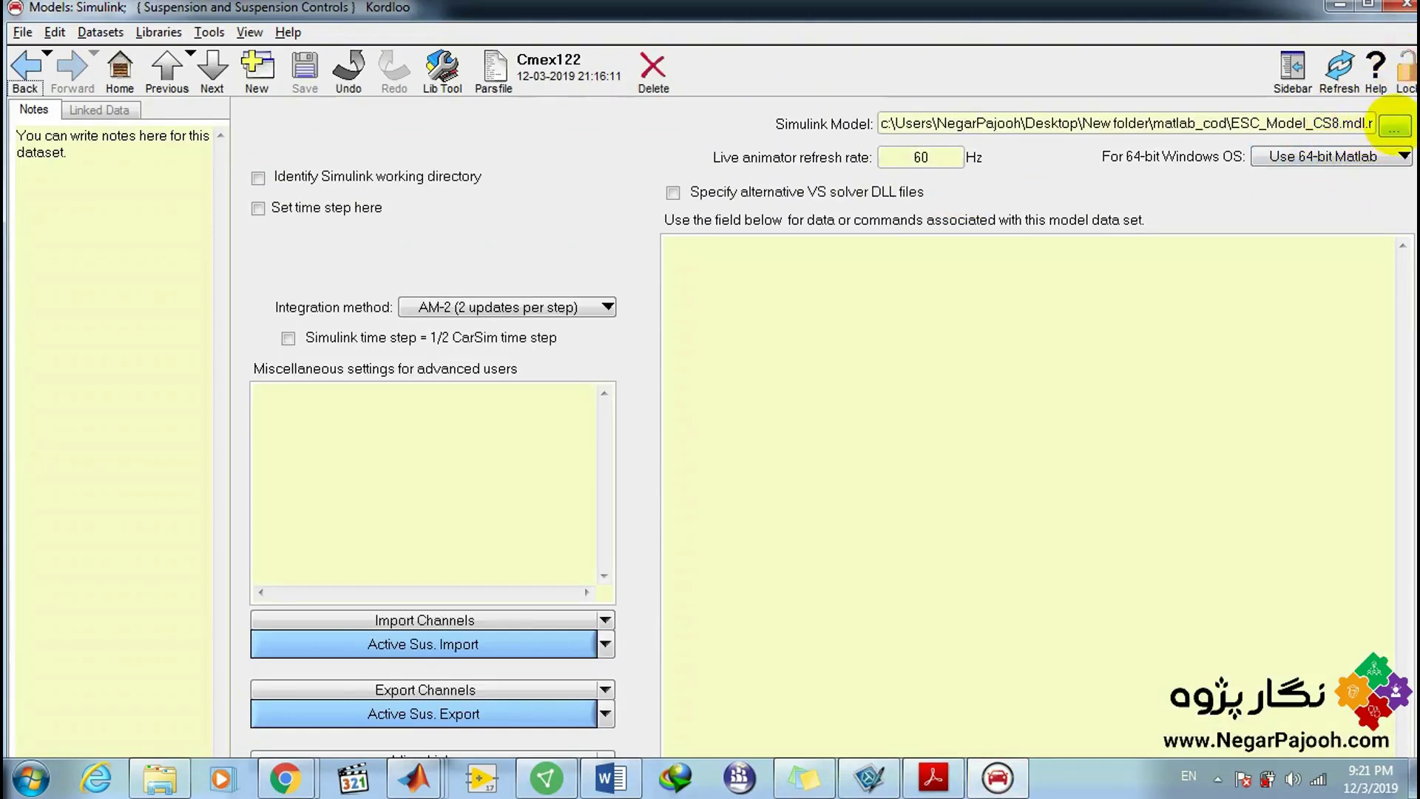
Browse to Desktop\New folder\matlab_cod, delete ESC_Model_CS8_final.mdl.r2018b and choose ESC_Model_CS8.mdl.r2018b as the Simulink model.
click(1394, 127)
click(475, 326)
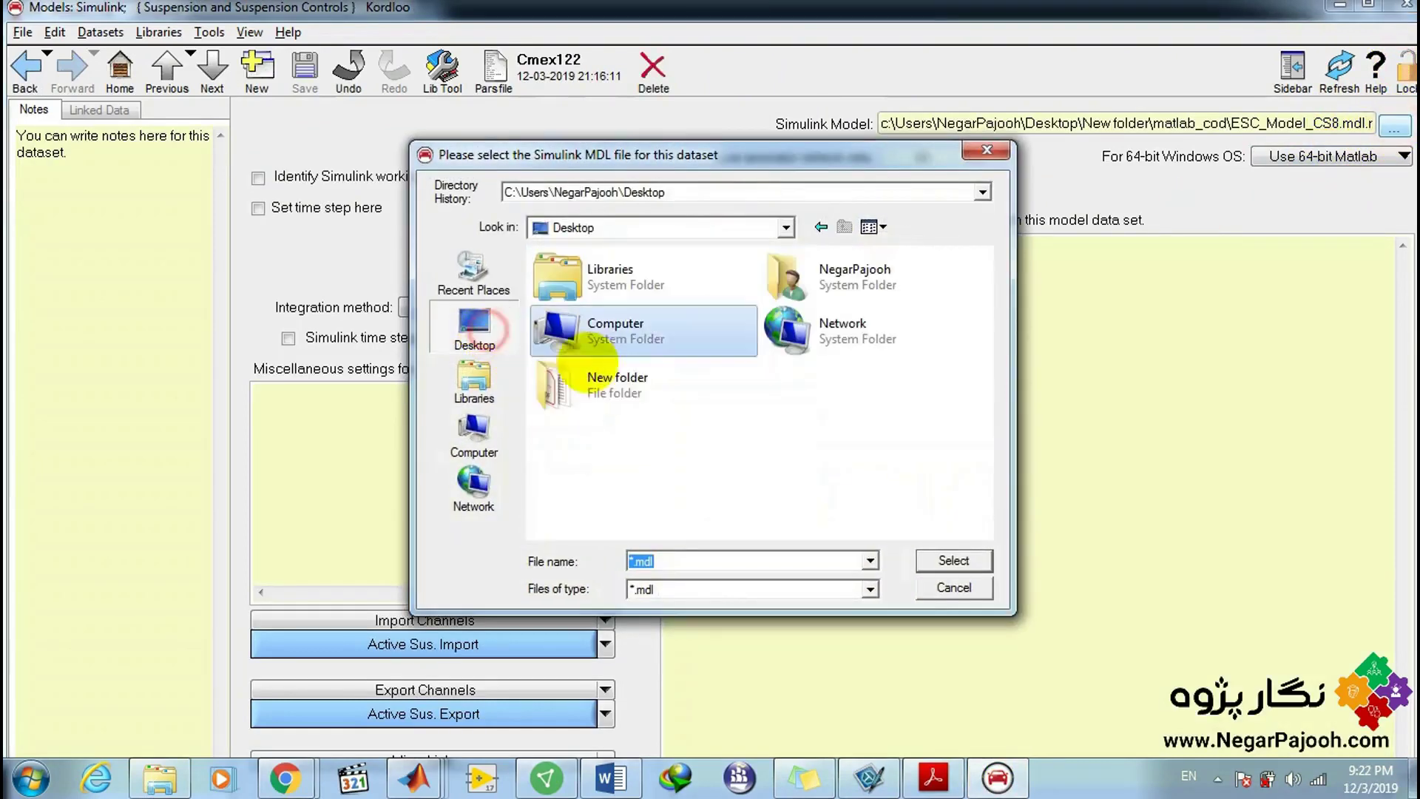
double_click(617, 377)
double_click(591, 279)
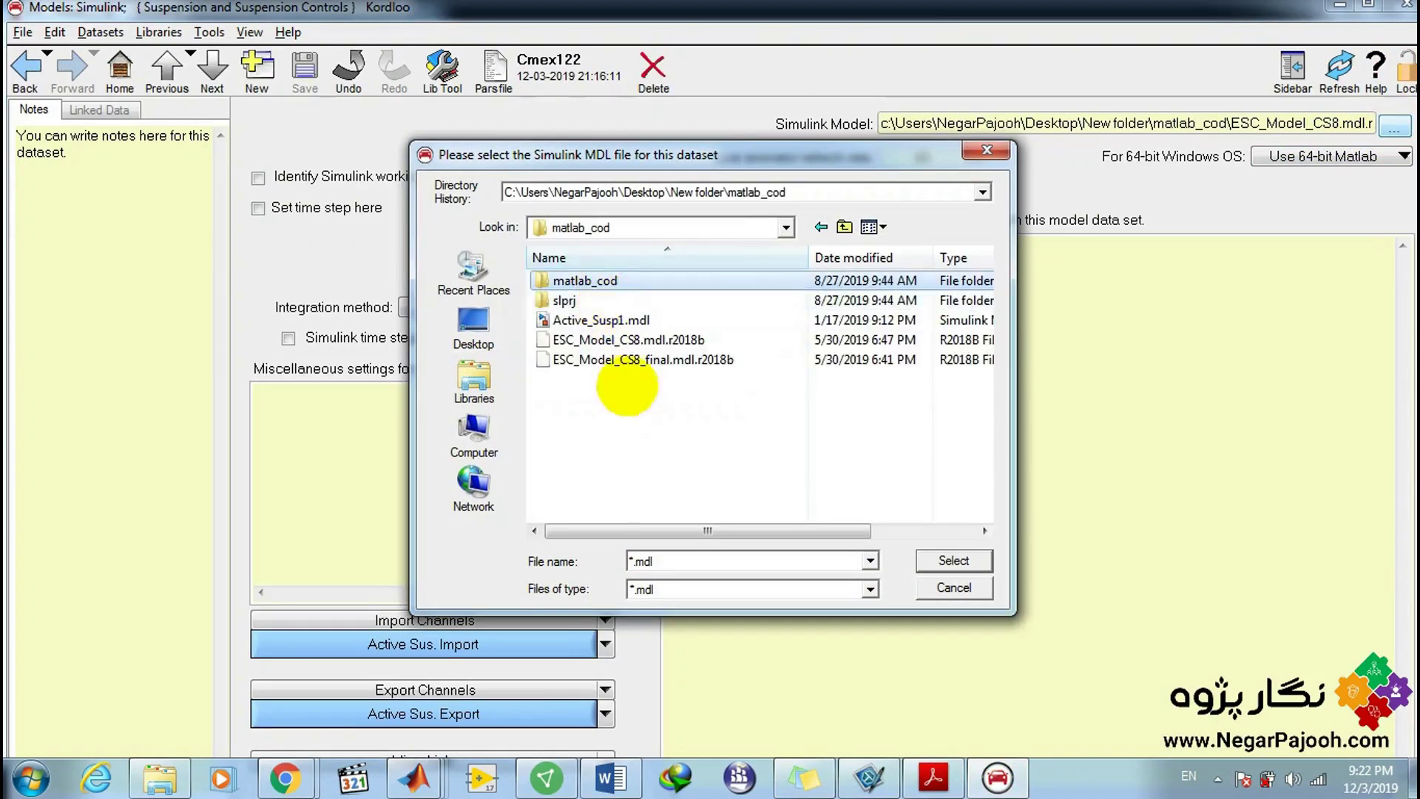
click(628, 360)
right_click(633, 360)
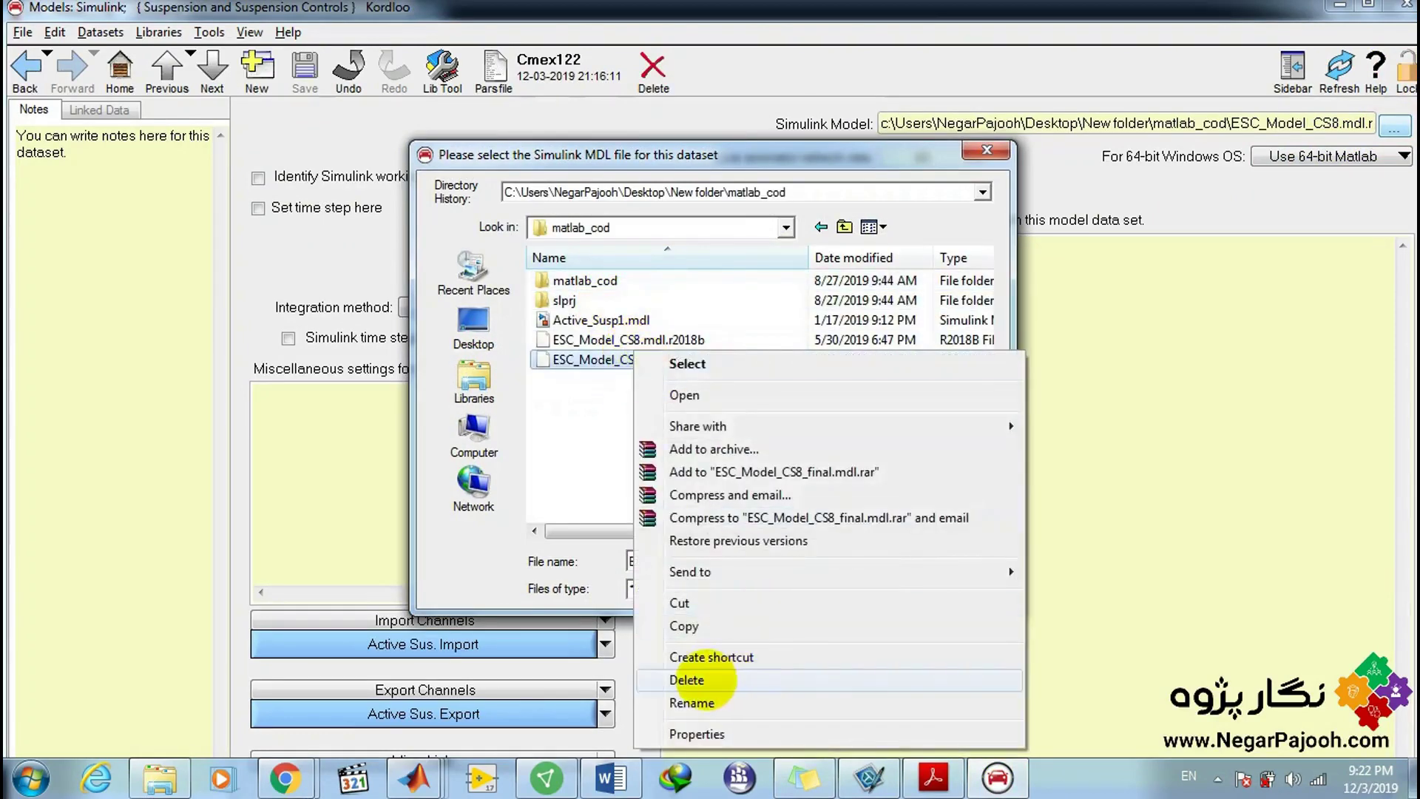
click(688, 680)
click(792, 466)
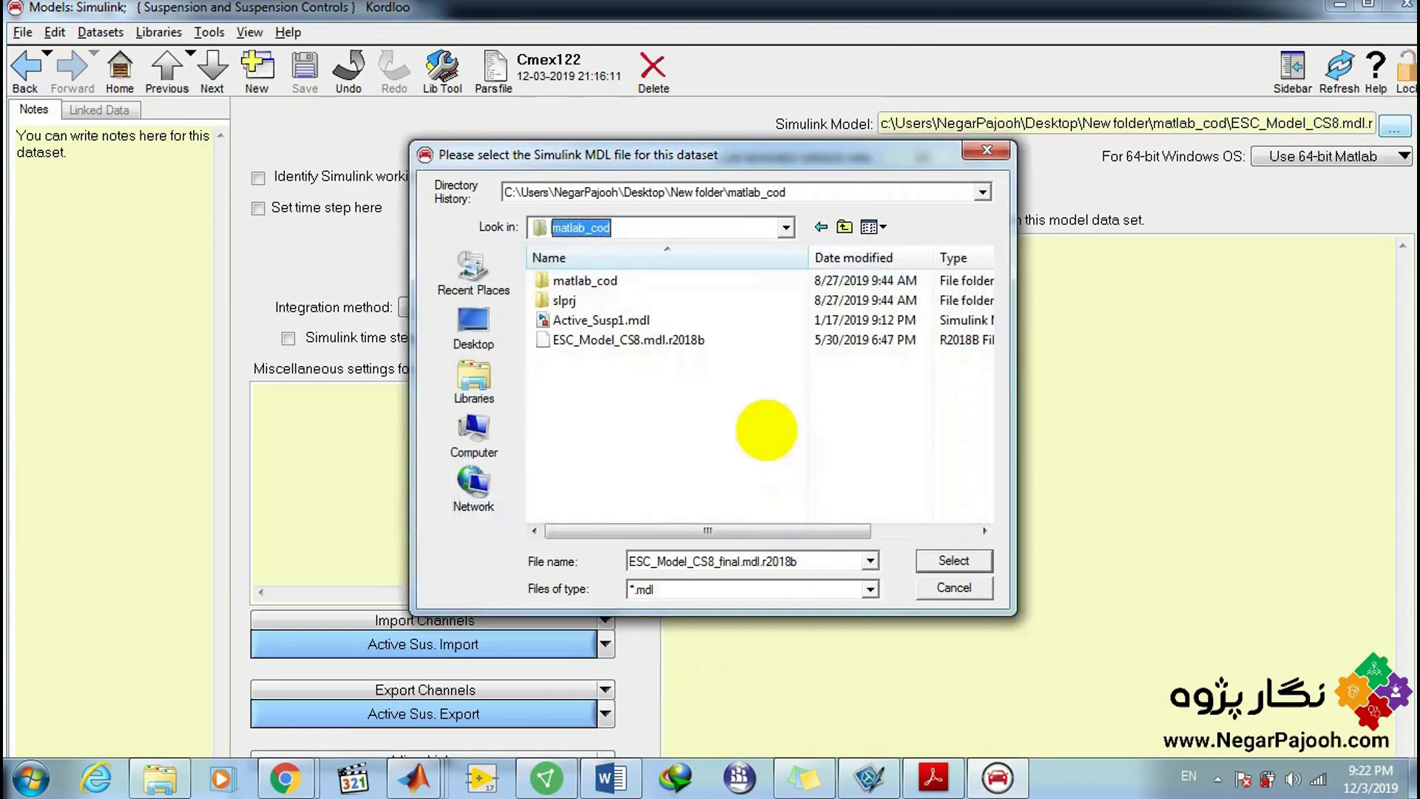
double_click(650, 340)
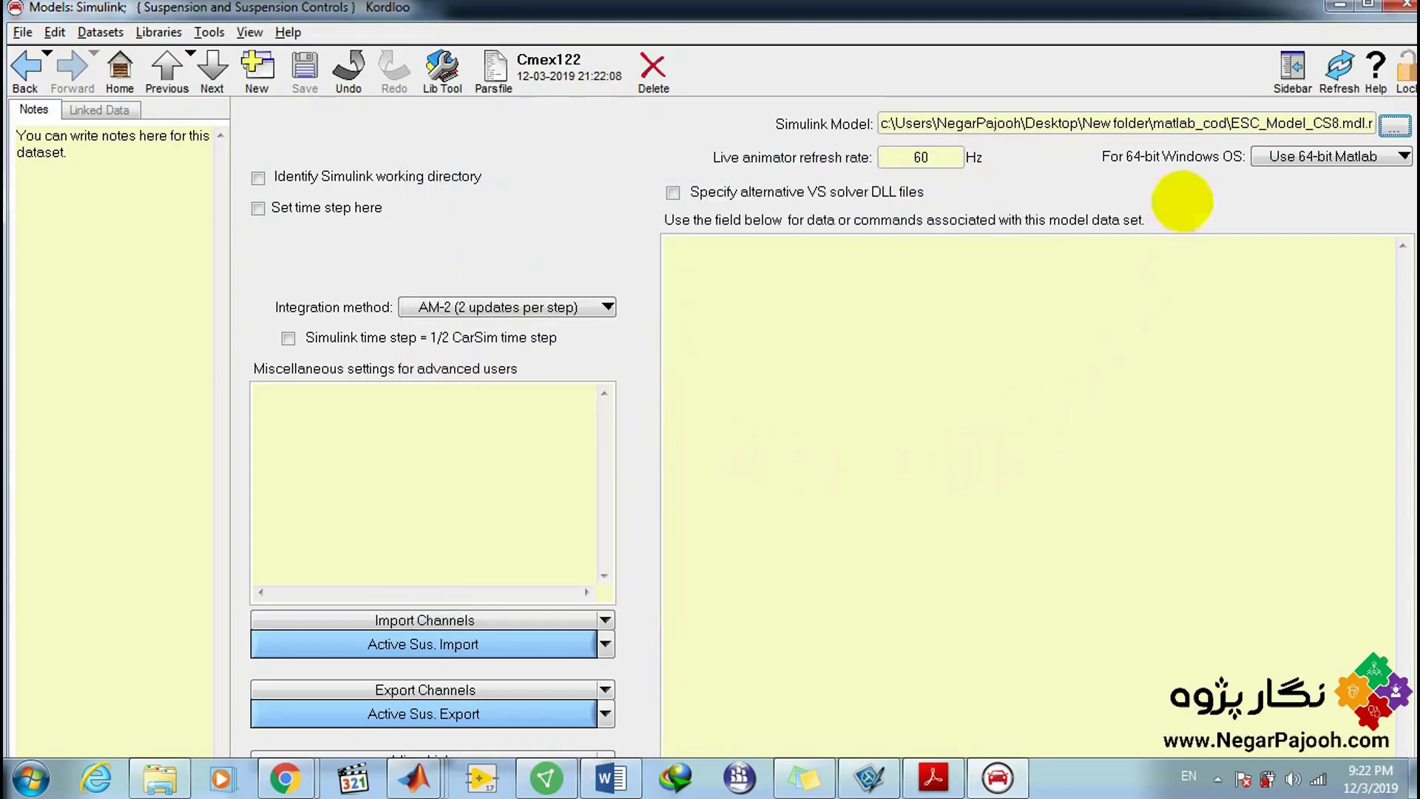
Browse to the matlab_cod folder again and reselect ESC_Model_CS8.mdl.r2018b as the Kordloo dataset's Simulink model.
click(1394, 126)
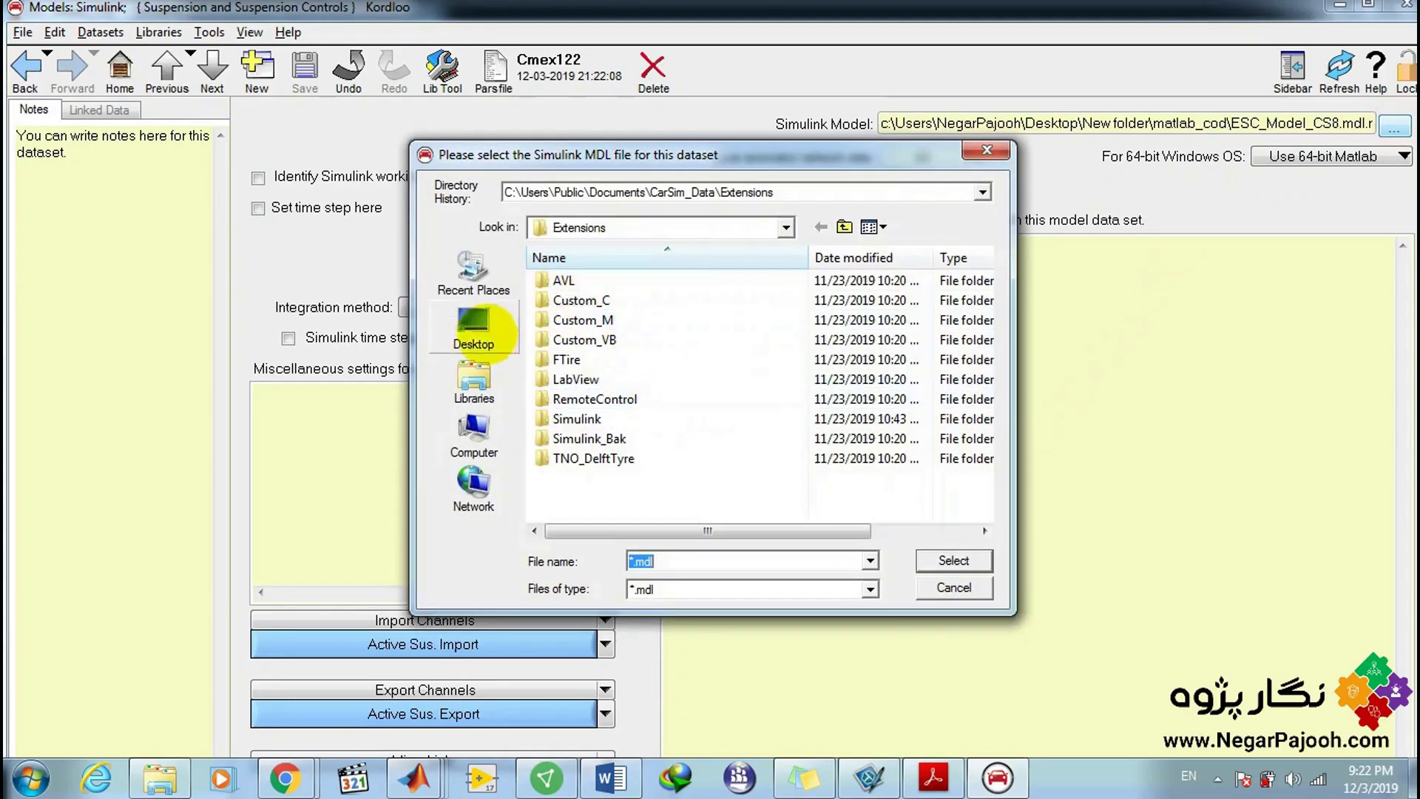
click(474, 325)
double_click(569, 375)
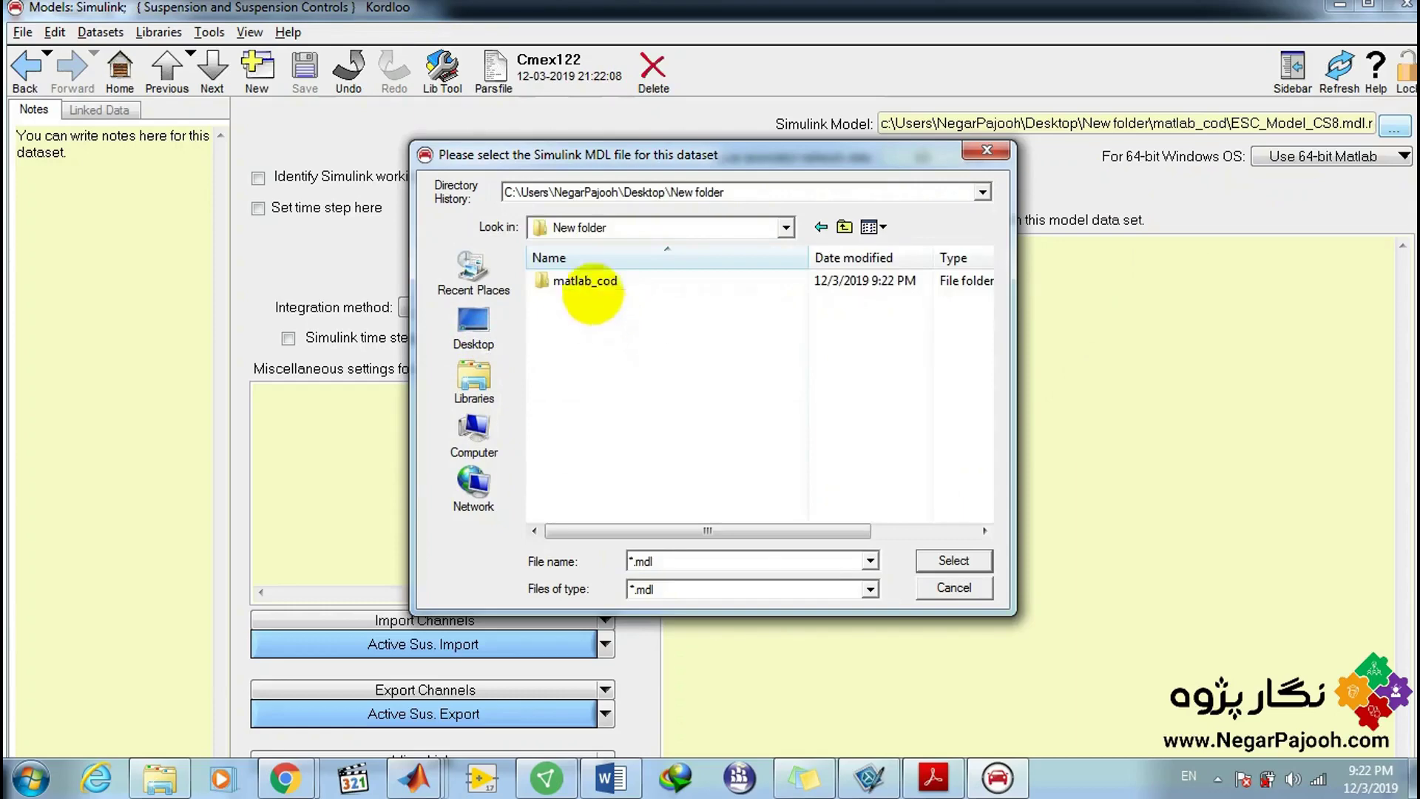
double_click(584, 281)
double_click(606, 343)
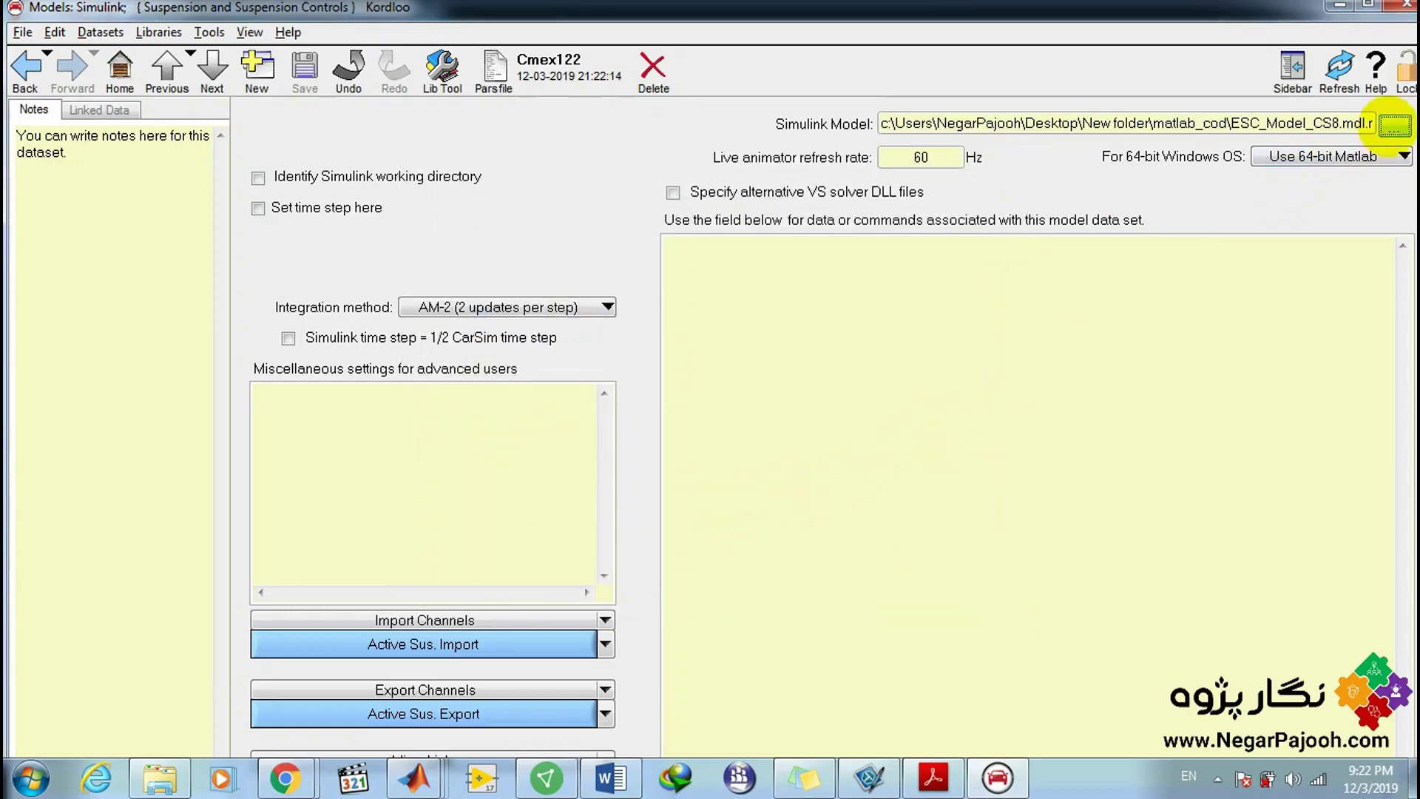
Link ESC_Model_CS8.mdl.r2018b from Desktop\New folder\matlab_cod once more and lock the Kordloo dataset.
click(1394, 126)
click(473, 325)
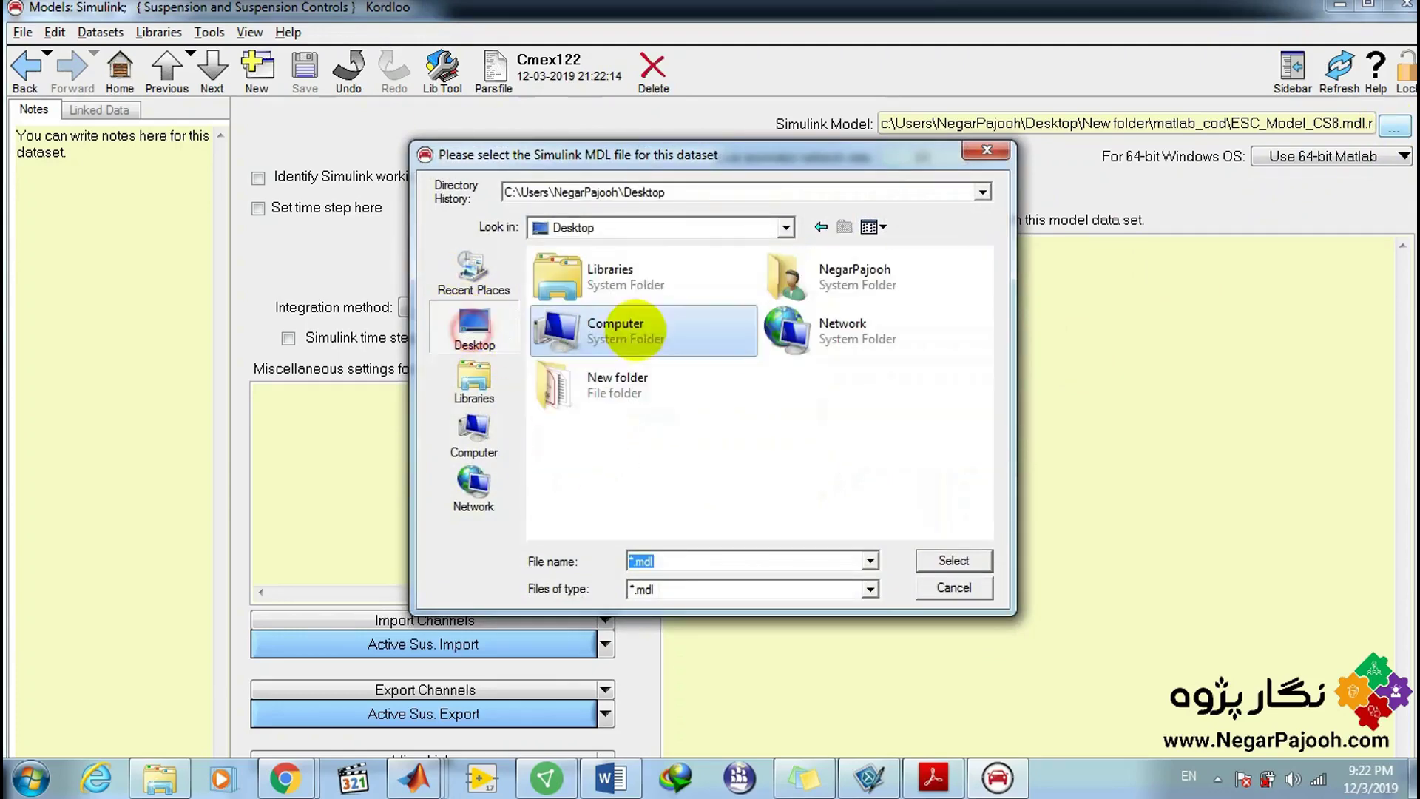
double_click(615, 380)
double_click(588, 281)
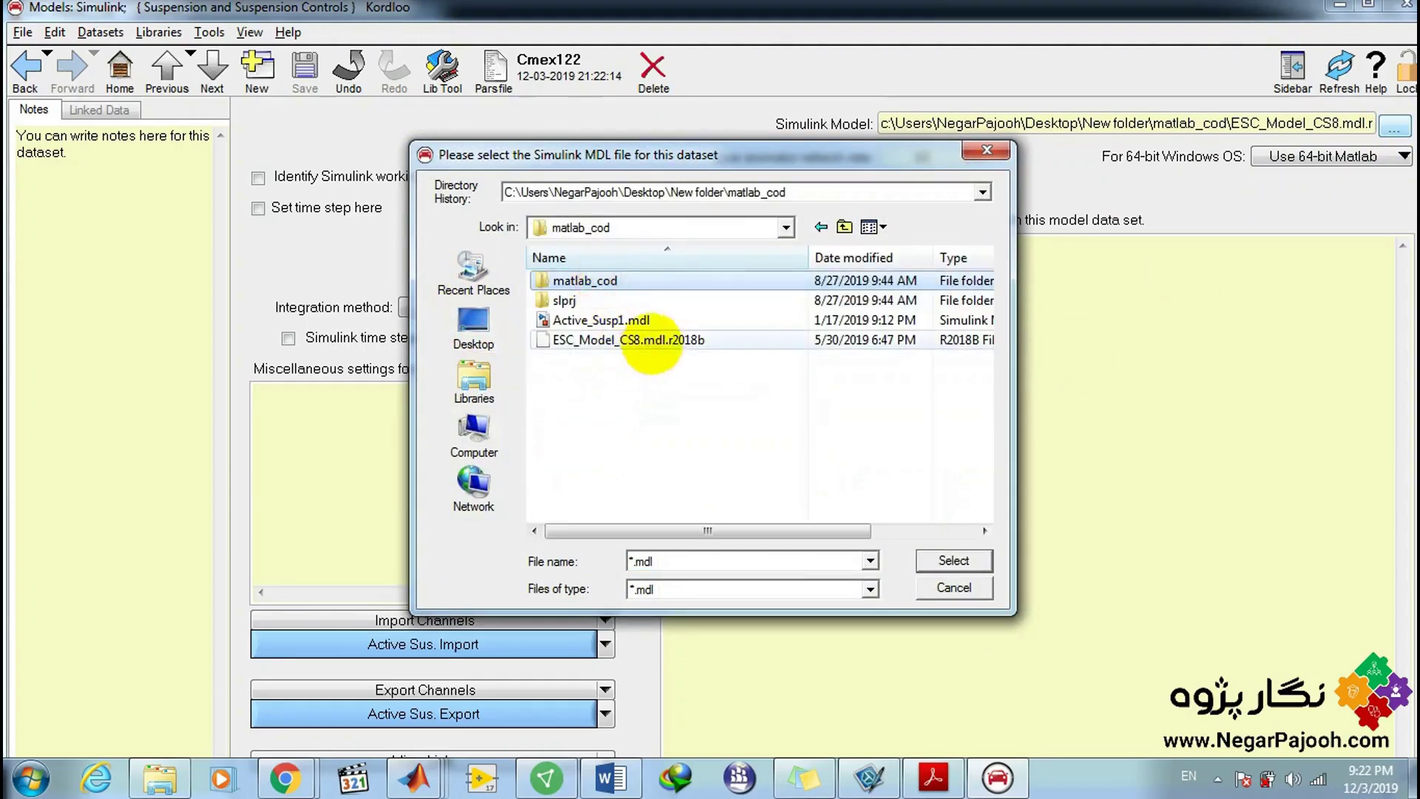
double_click(668, 341)
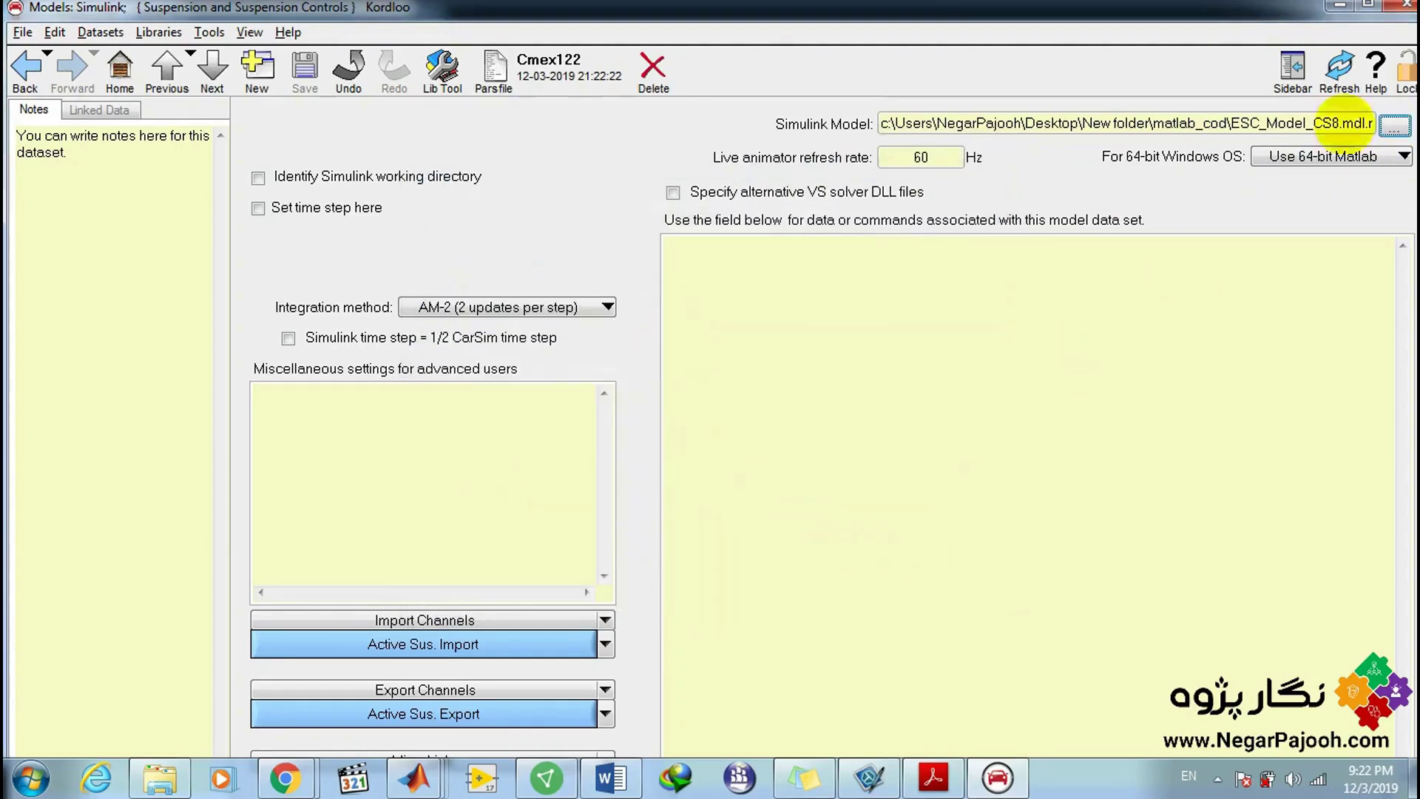
click(1405, 65)
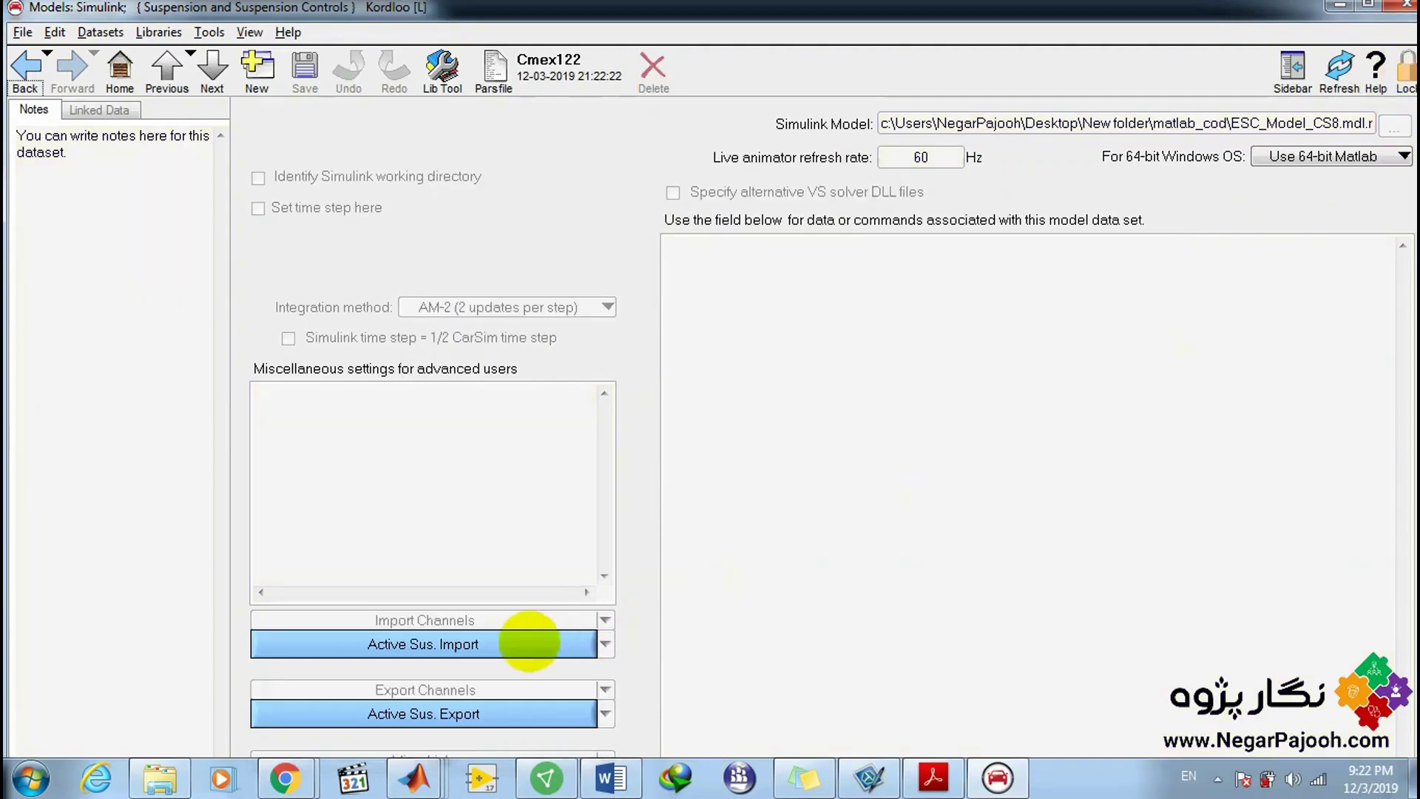
Open the Active Sus. Import channels and view the definition of IMP_FD_L1, dismissing the Windows color scheme prompt.
click(527, 643)
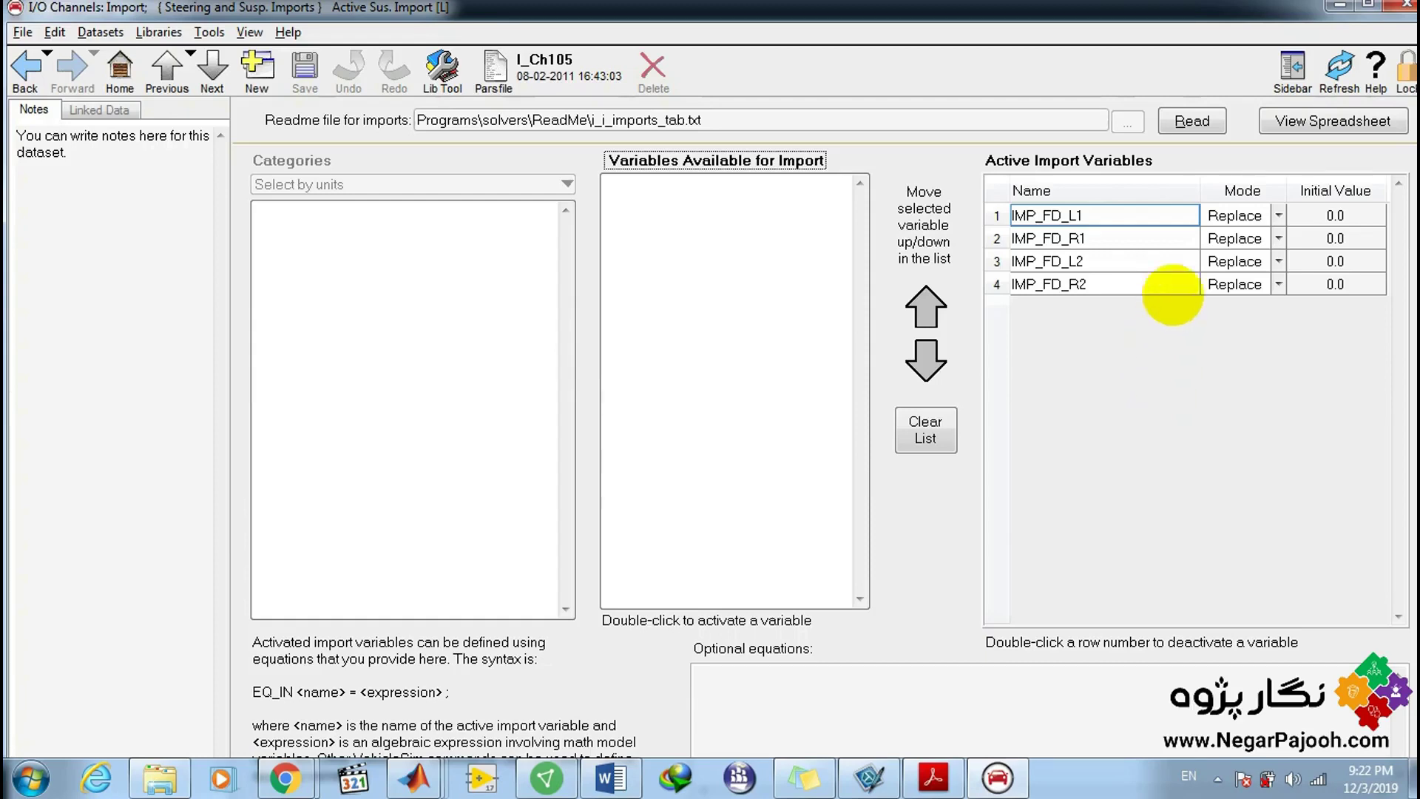
click(1130, 214)
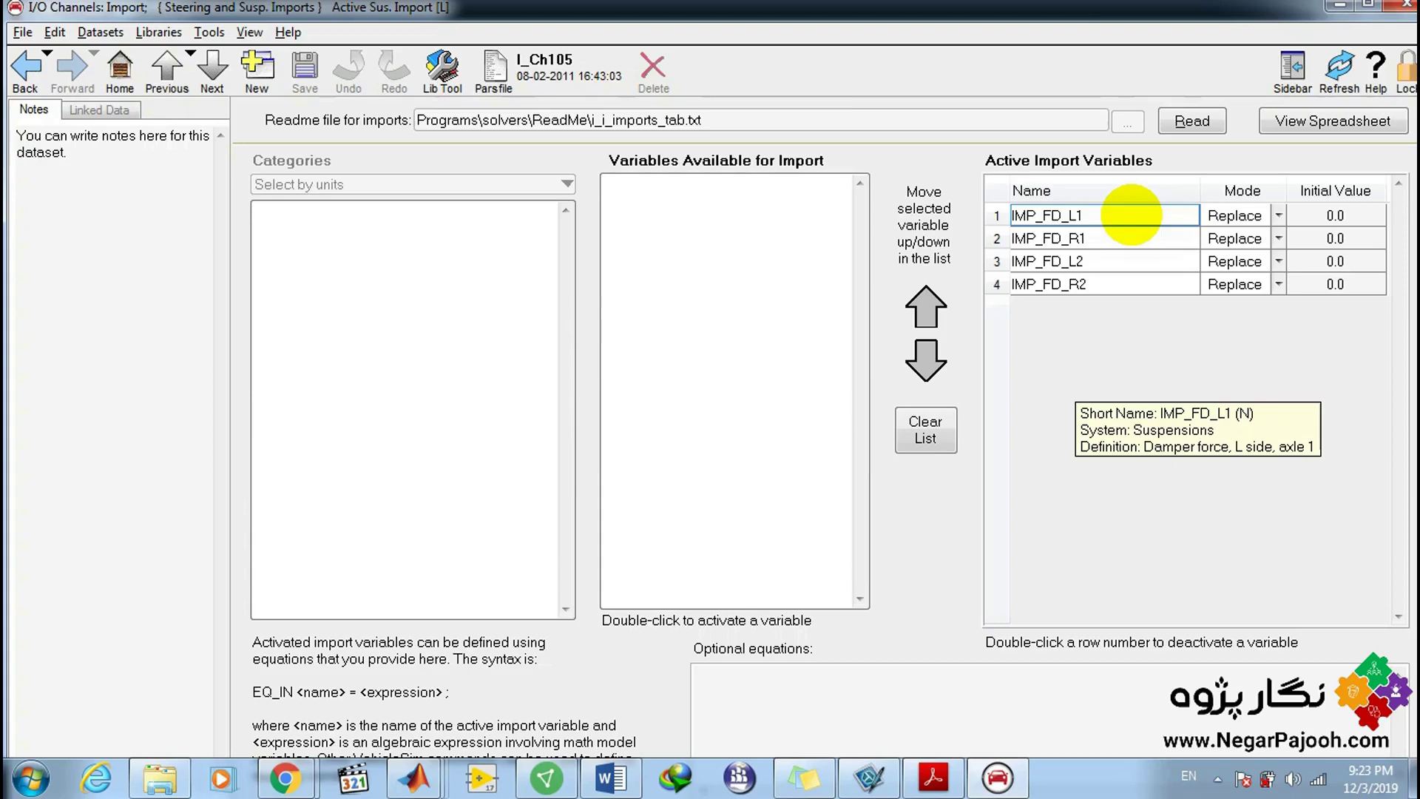
right_click(1118, 245)
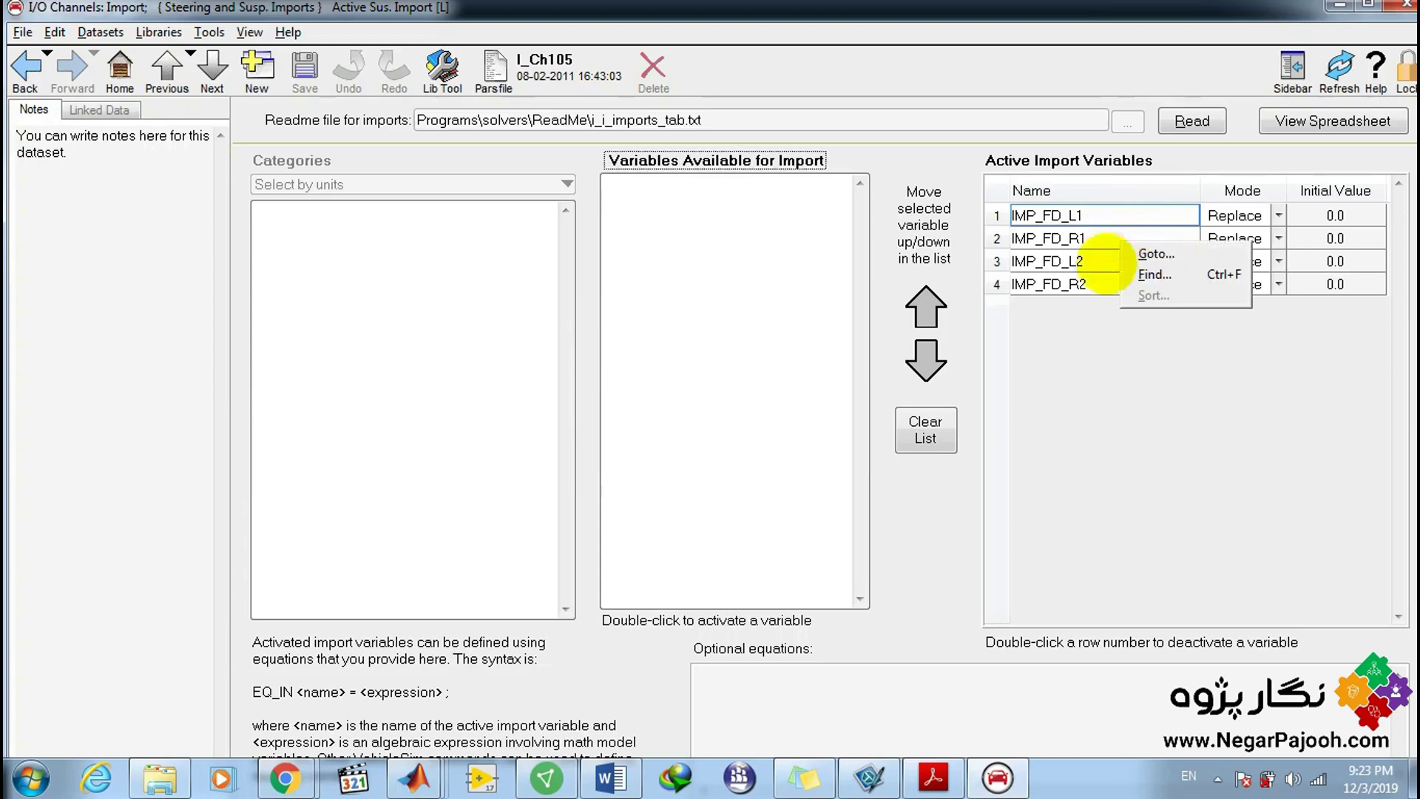
click(1099, 393)
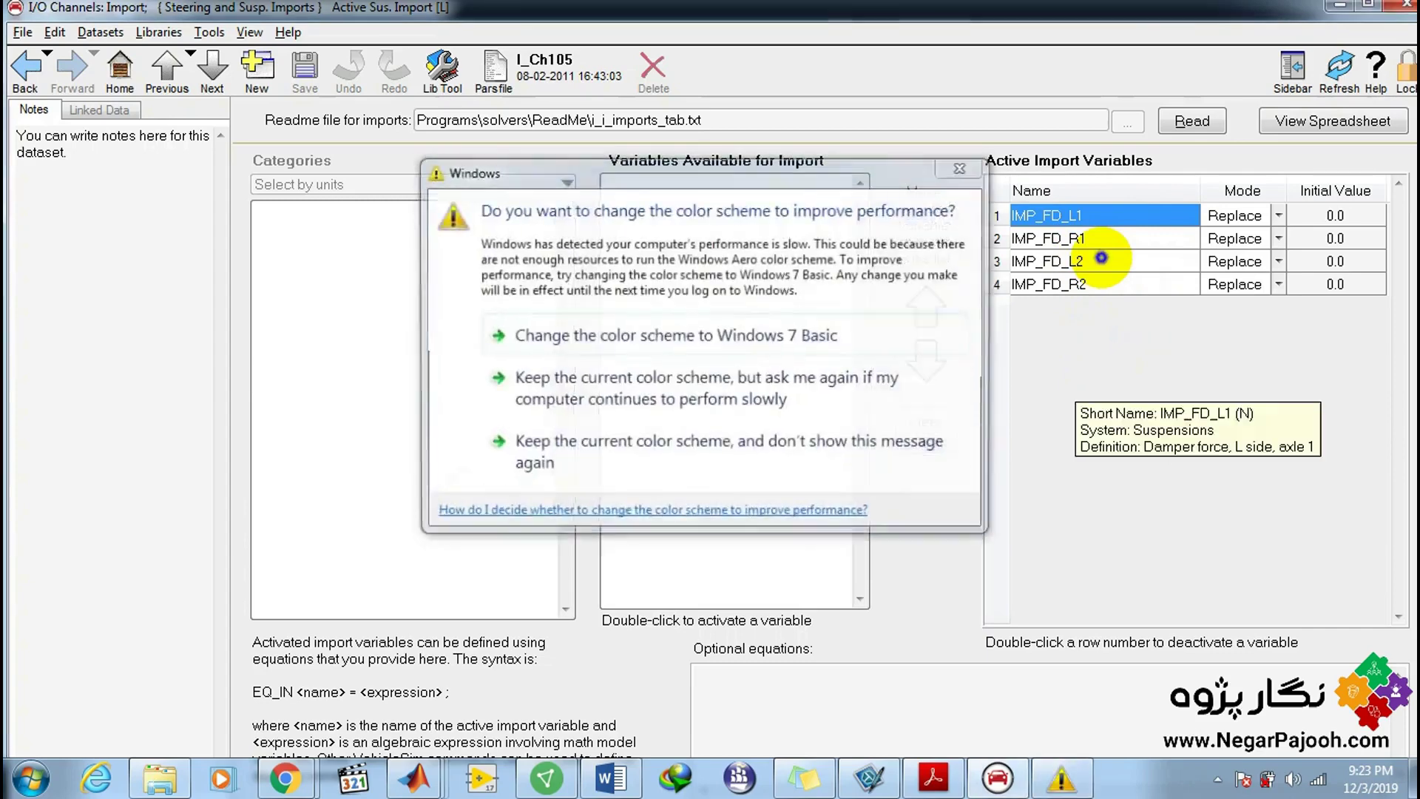
right_click(1070, 776)
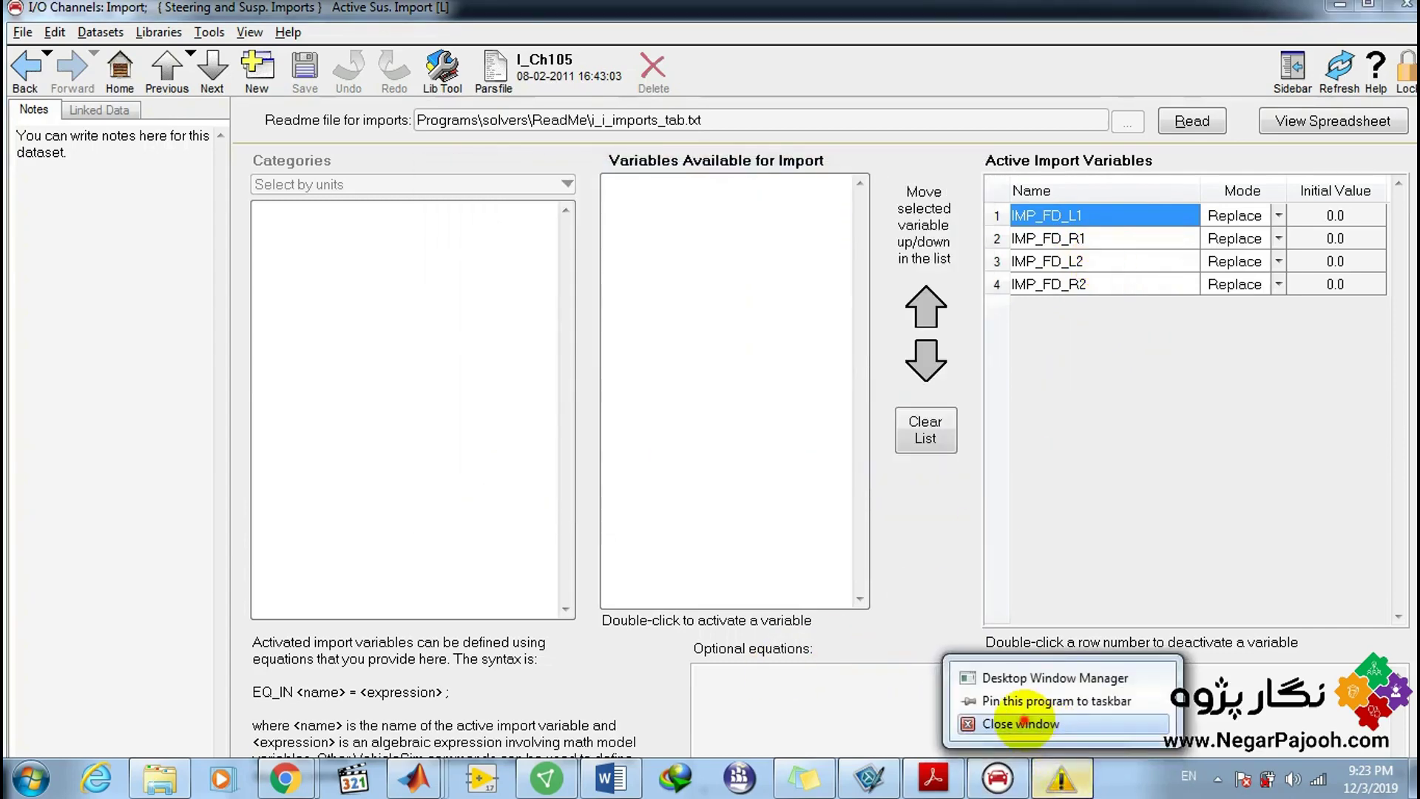
click(1028, 722)
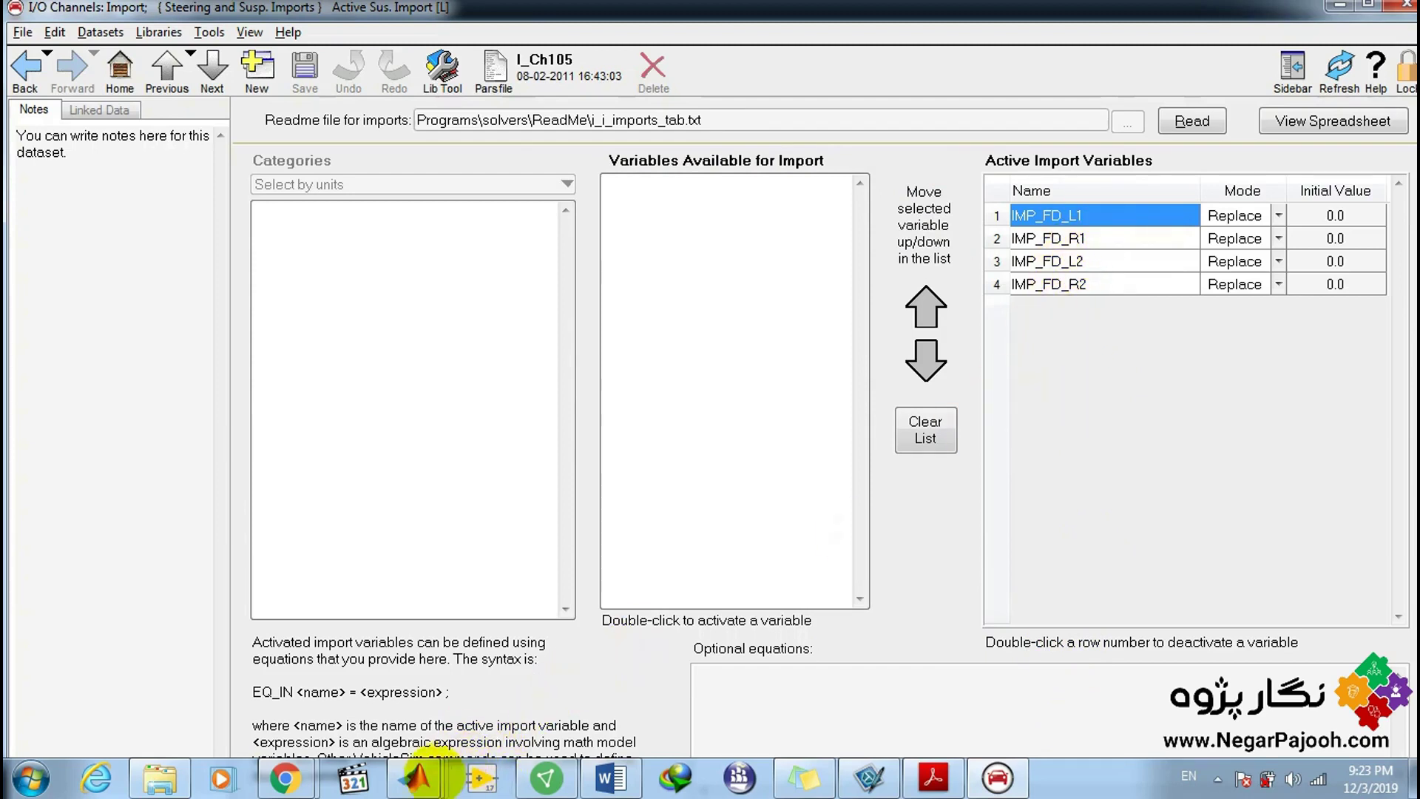
Switch to ESC_Model_CS8 in Simulink, open the subsystem between In1 and Out1 and highlight the four signal lines leaving its demux.
mouse_move(429, 778)
click(573, 688)
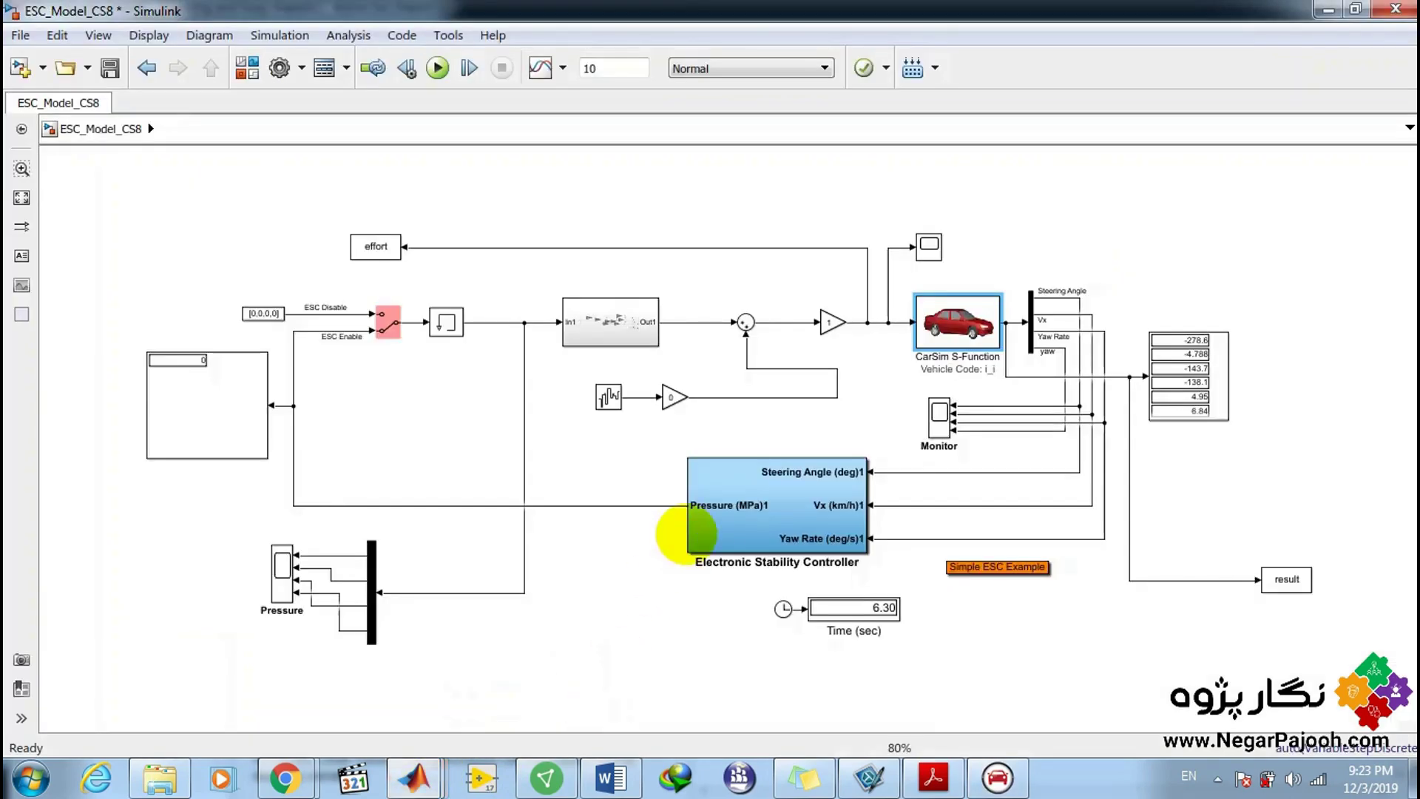
scroll(876, 362, up, 3)
scroll(920, 343, down, 3)
scroll(481, 326, up, 4)
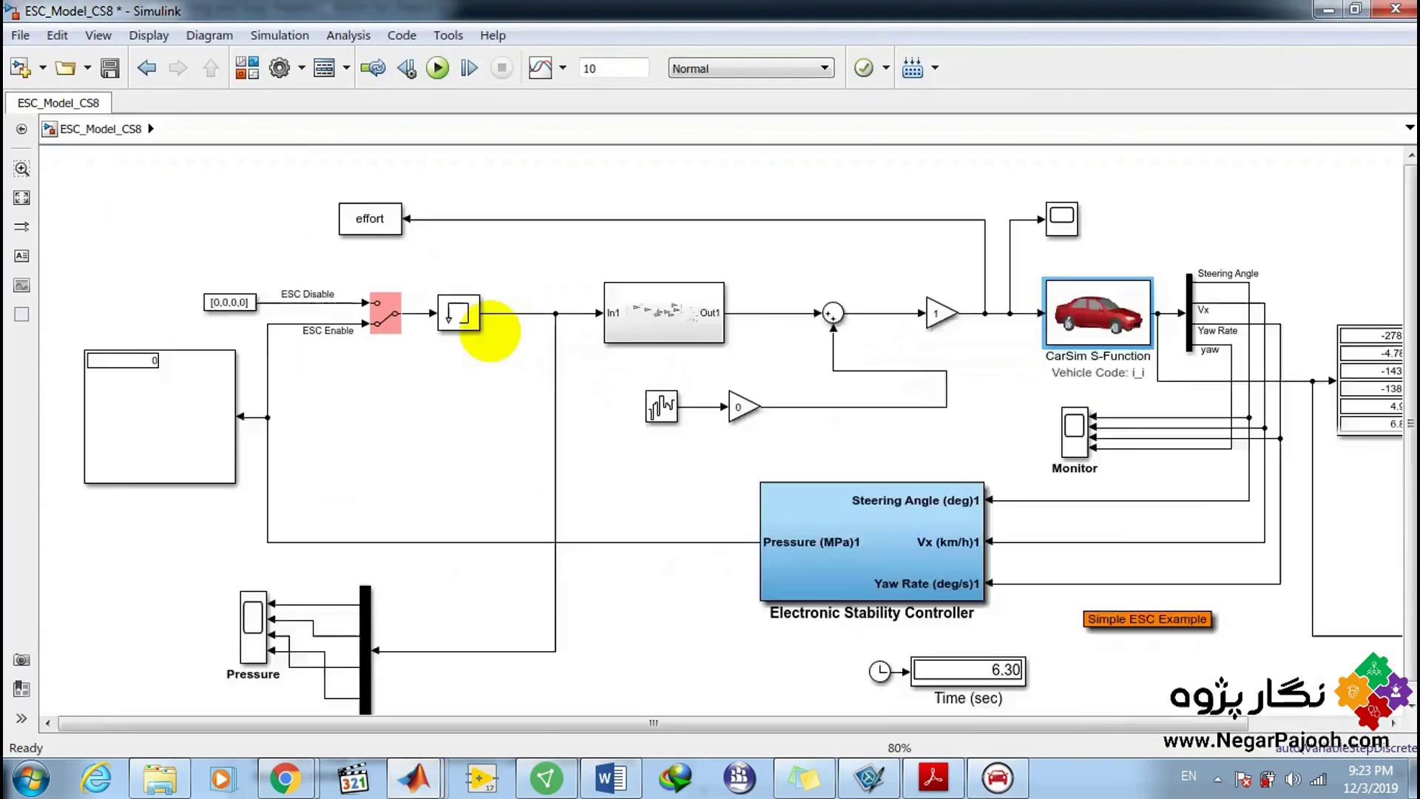
scroll(586, 339, down, 3)
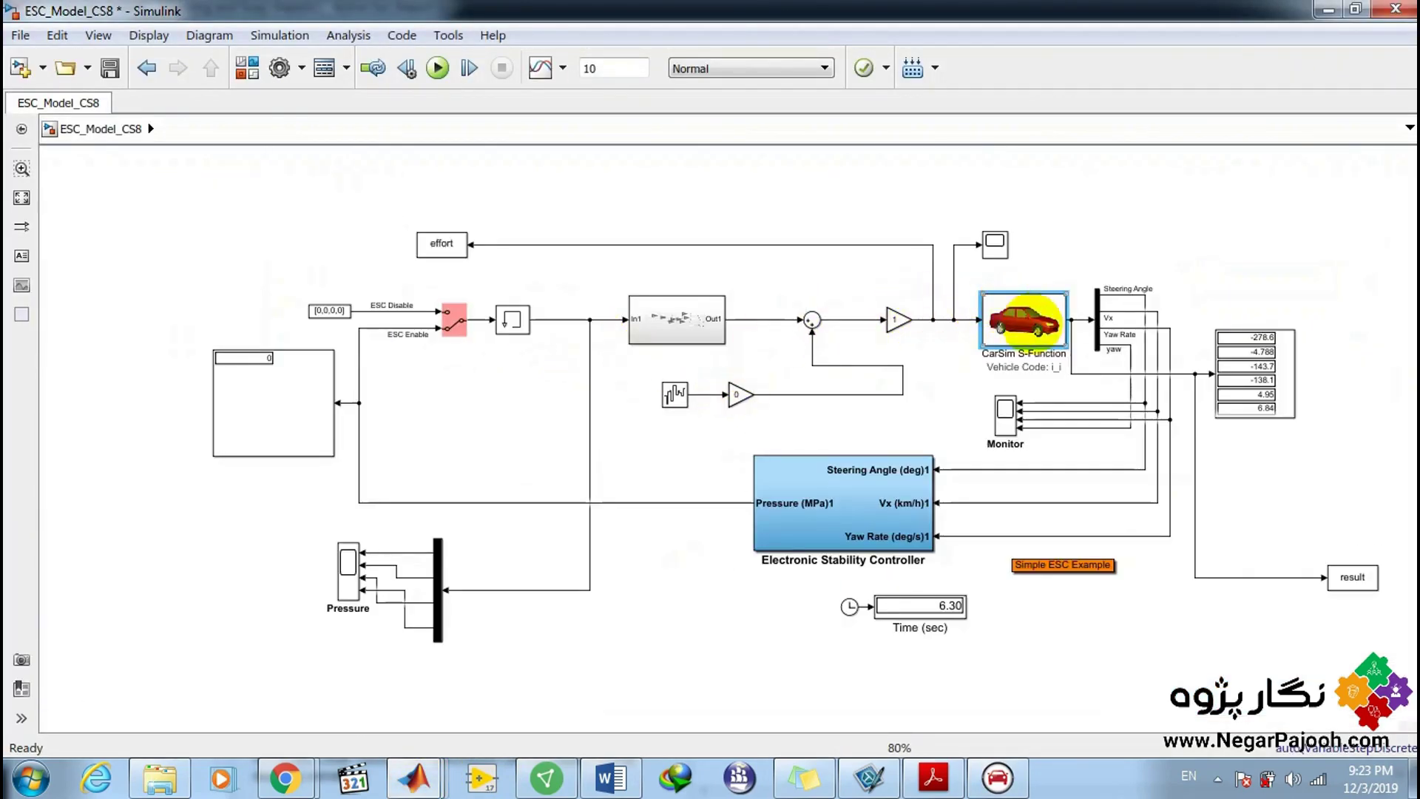
double_click(677, 319)
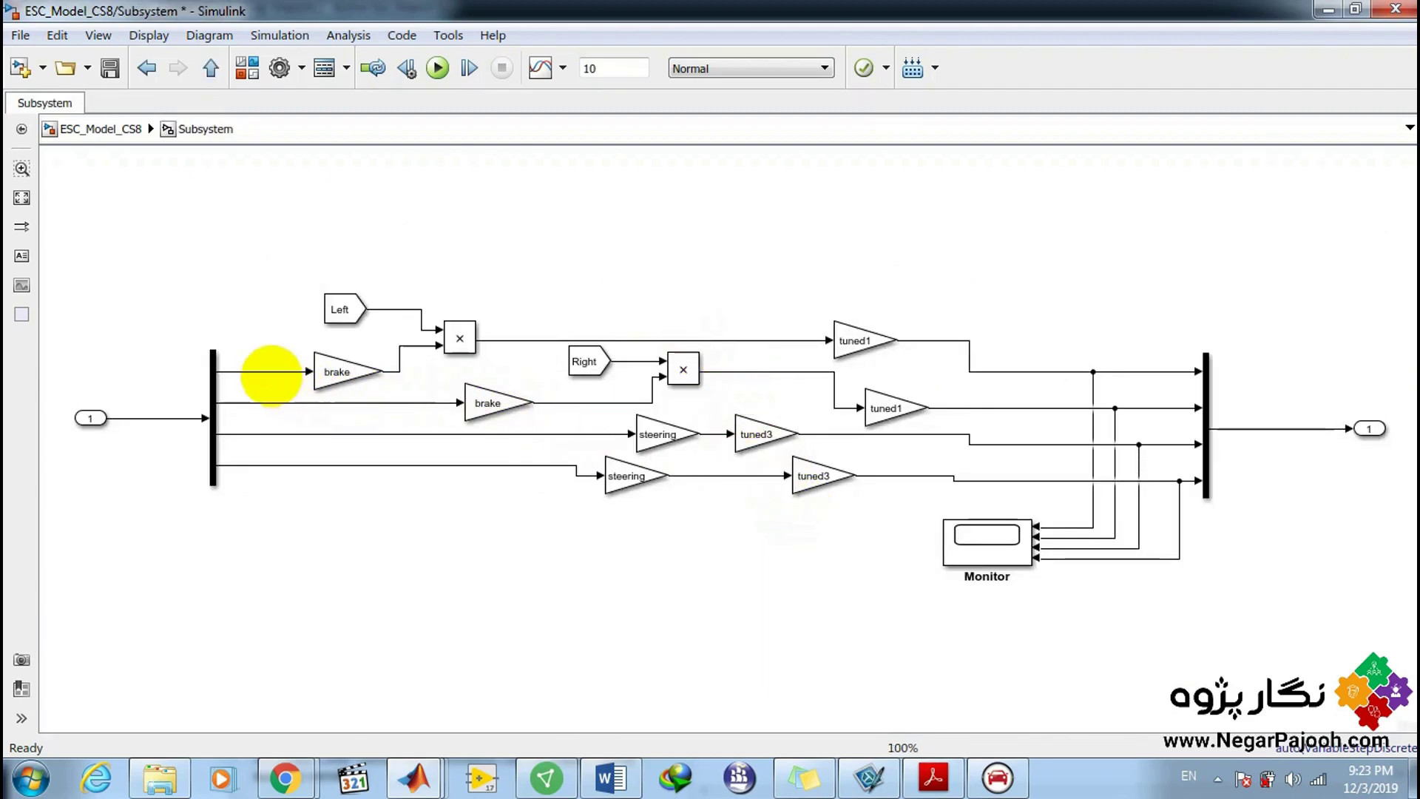
drag(264, 334, 264, 543)
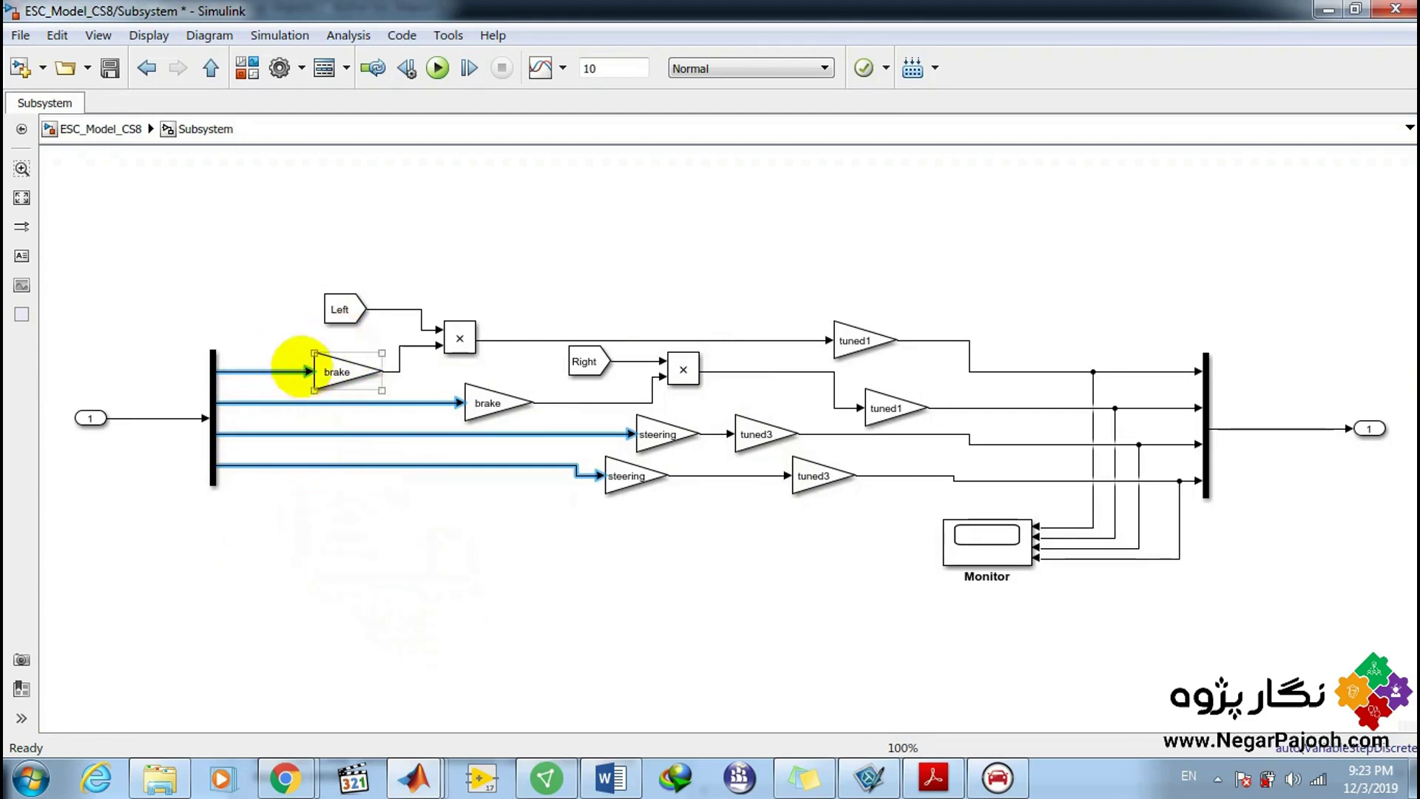
Compare the subsystem's four signals with the active import variables in CarSim and return to the Simulink subsystem.
click(416, 777)
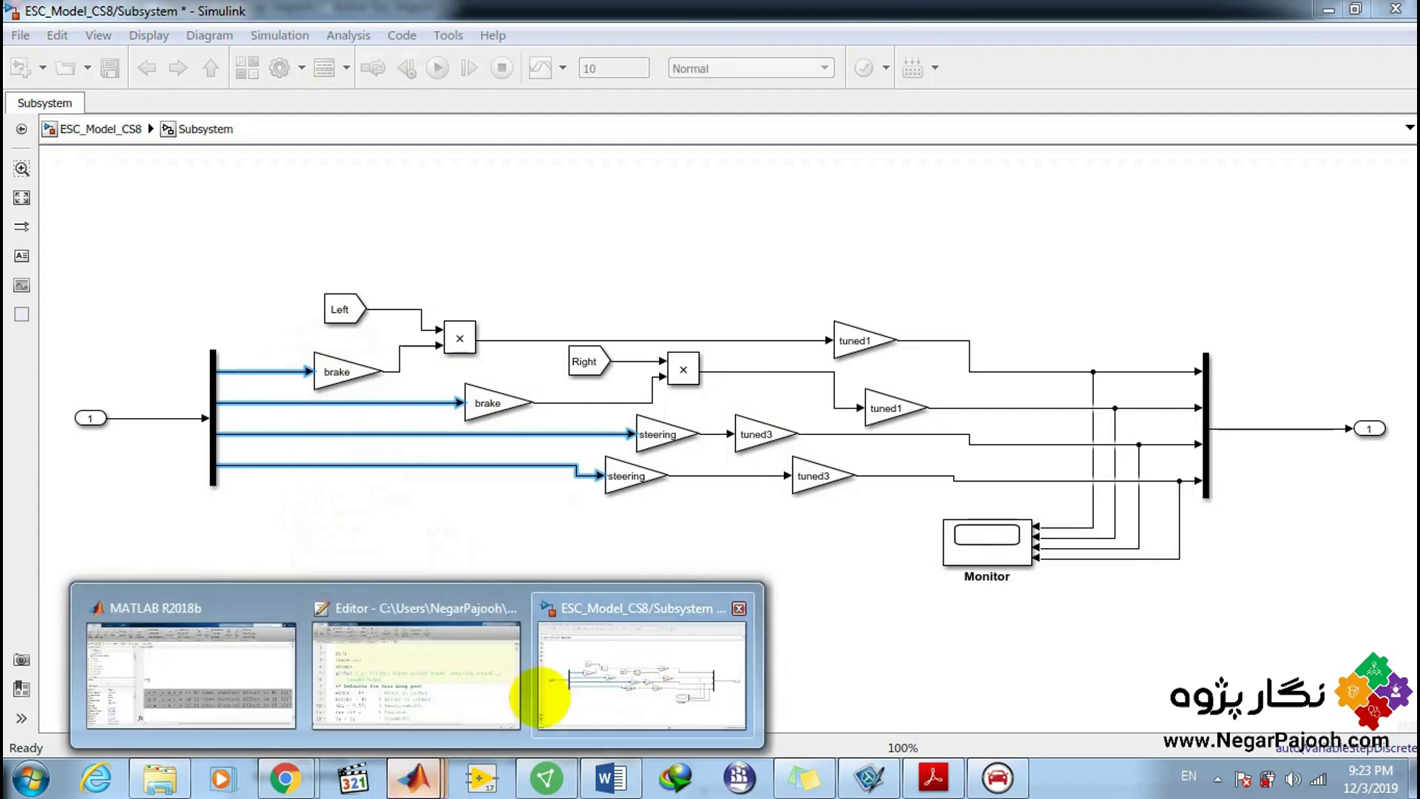
click(647, 672)
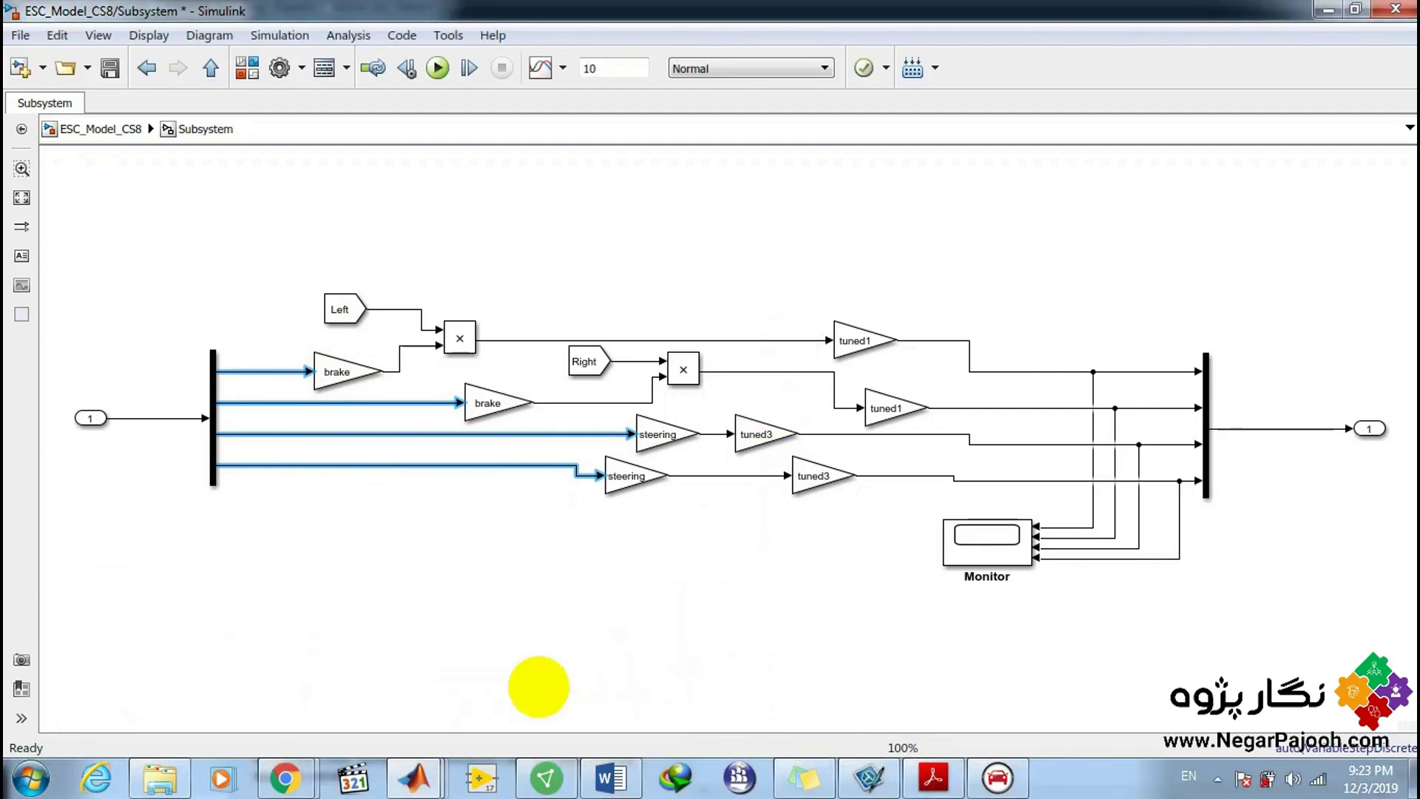
click(996, 776)
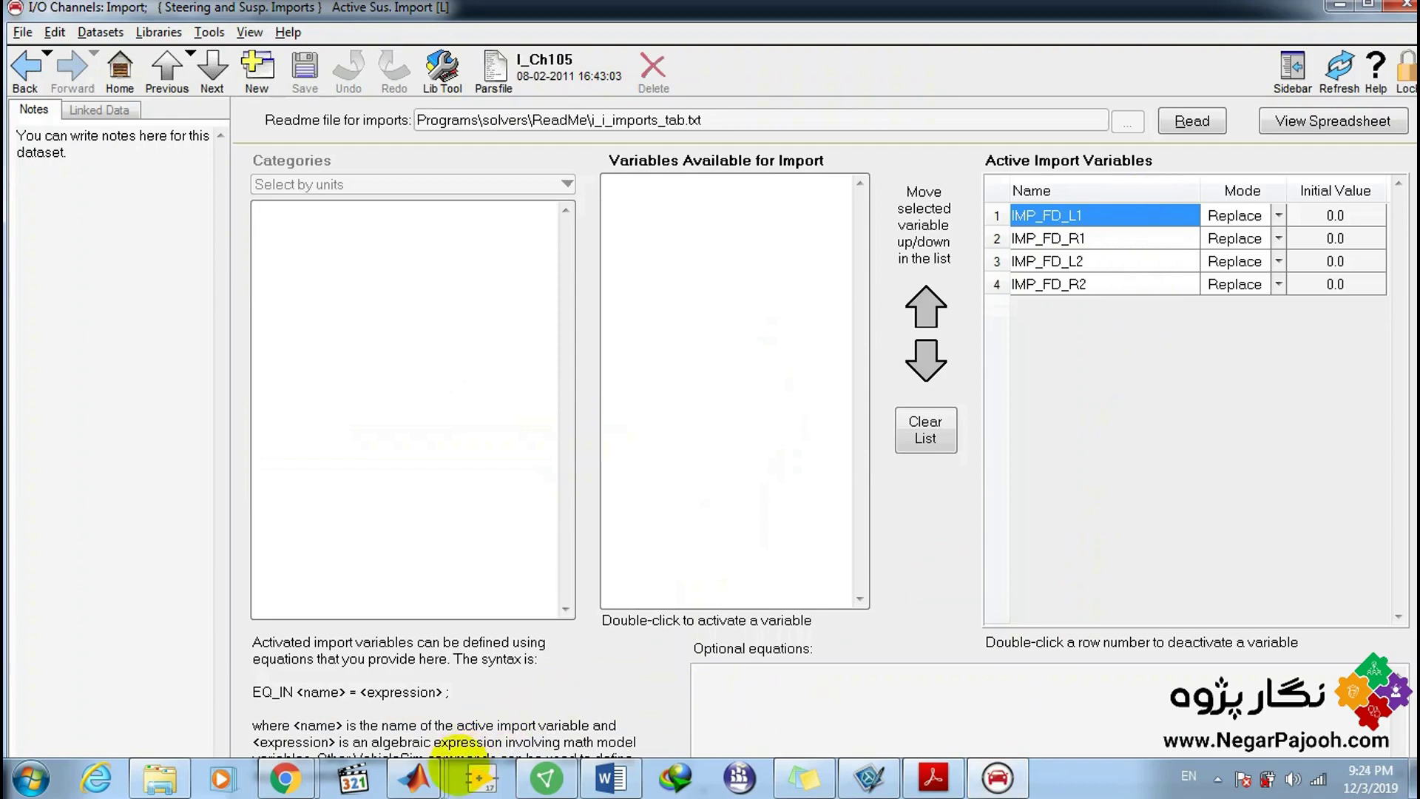
mouse_move(415, 777)
click(610, 693)
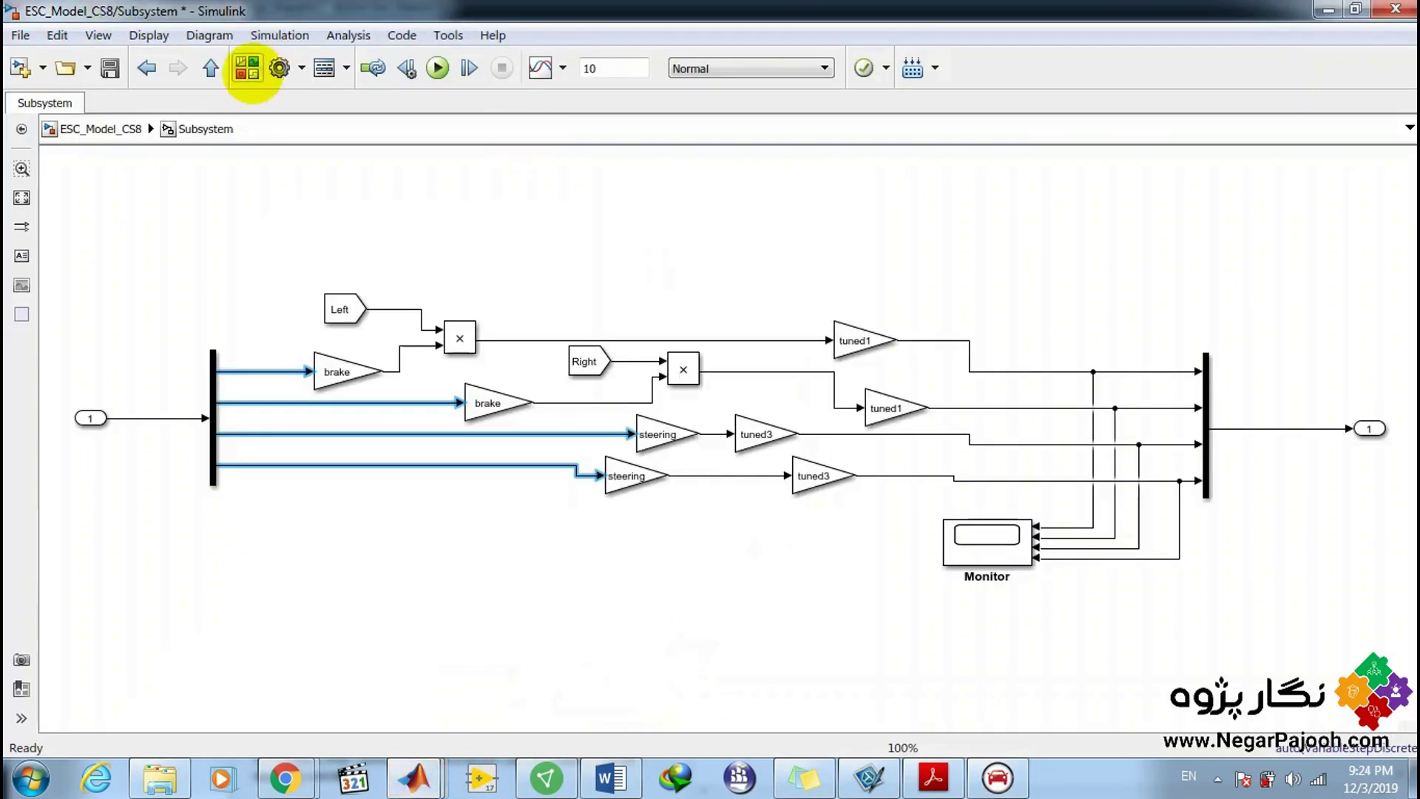
Return to the top level of ESC_Model_CS8 and examine the CarSim S-Function block and its labelled demux outputs, down to yaw.
click(212, 68)
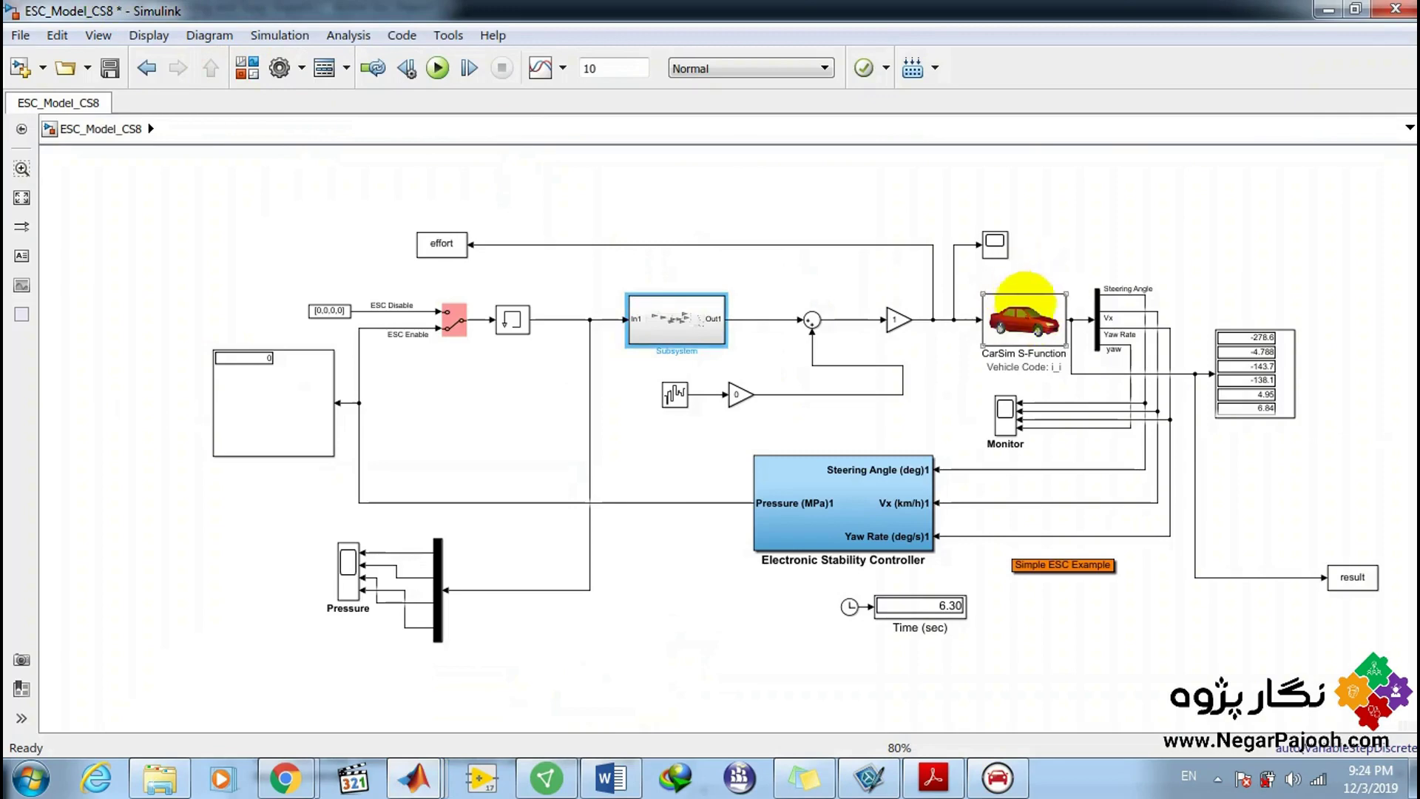
scroll(1102, 343, up, 5)
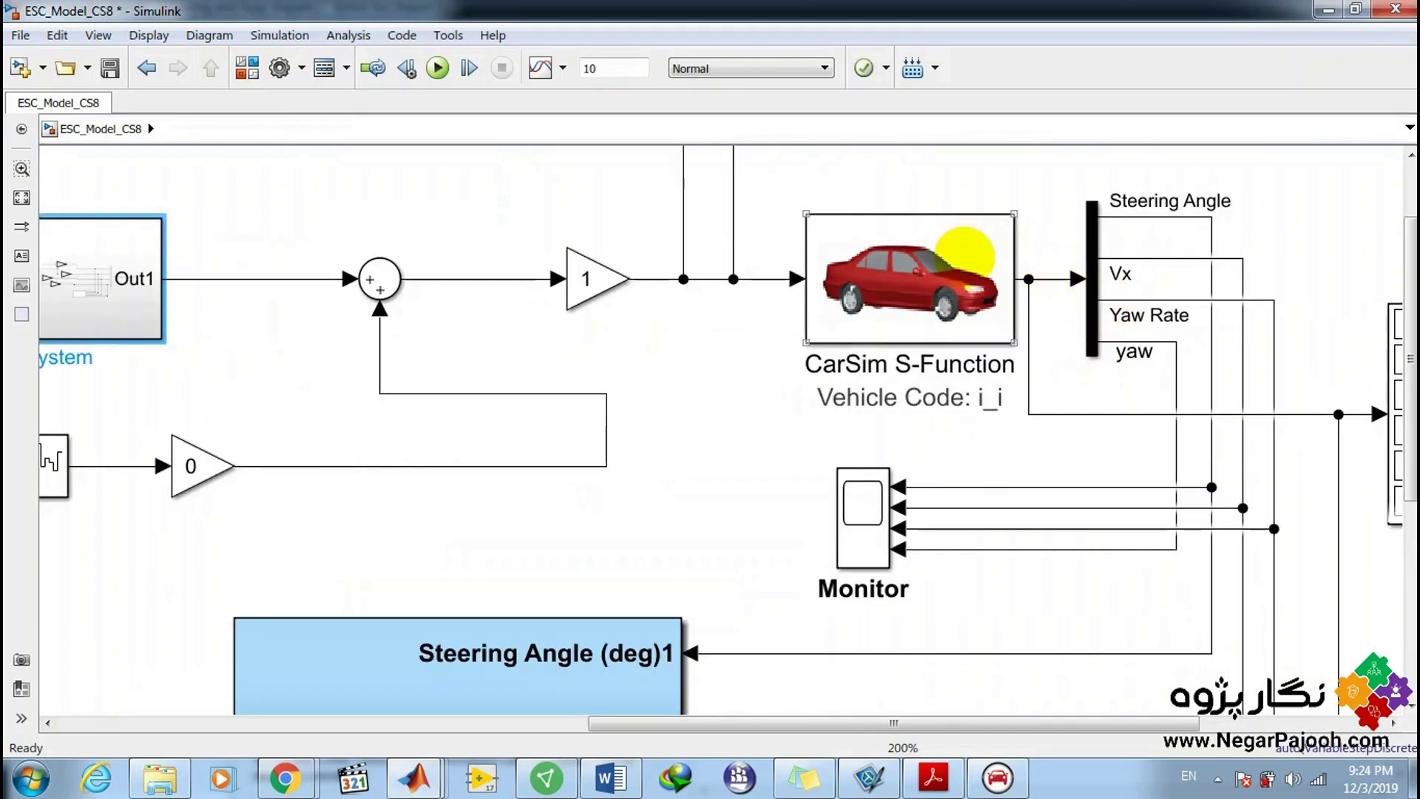
click(964, 255)
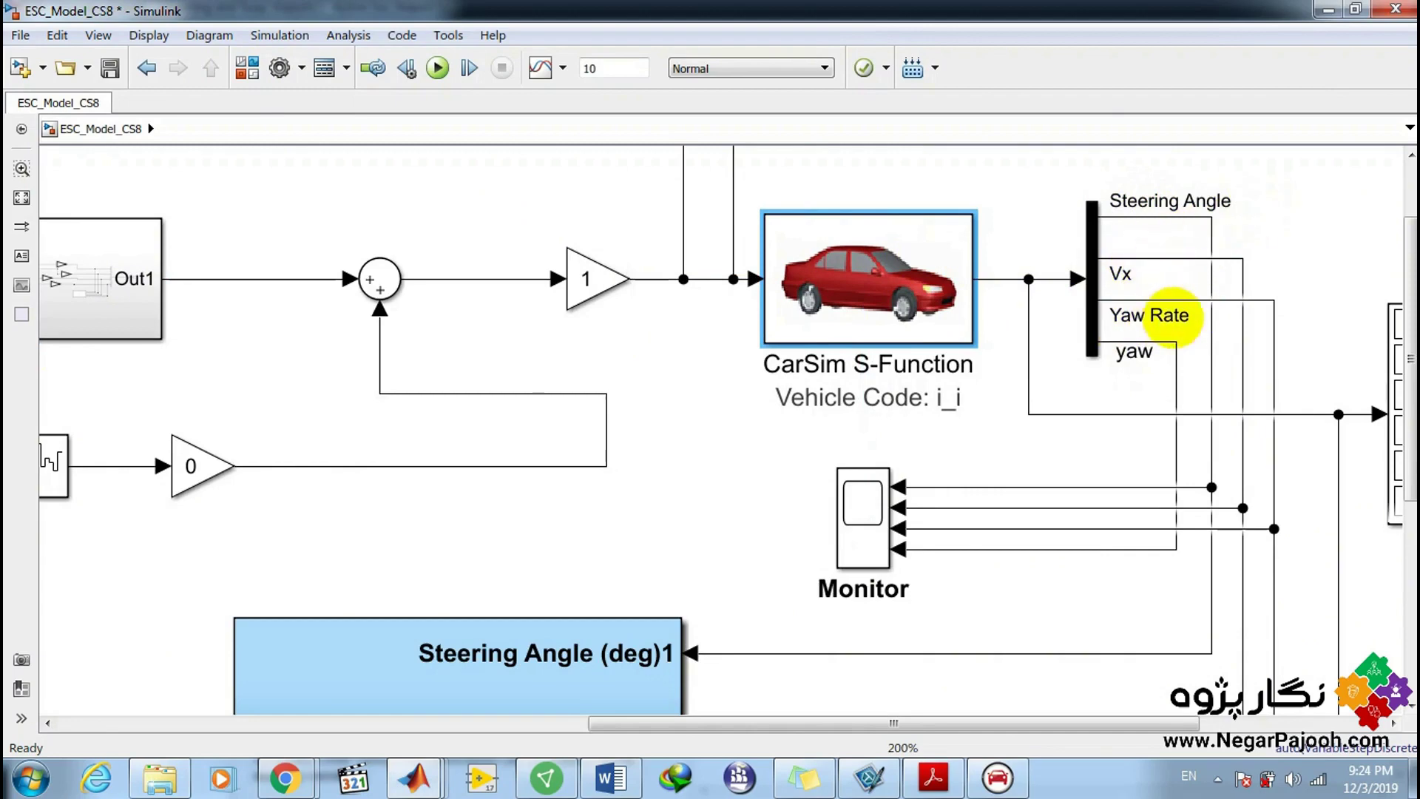
click(1125, 355)
click(1081, 630)
Switch to CarSim, open the Kordloo dataset's Active Sus. Export channels and highlight Z_R2 among the active export variables.
click(998, 773)
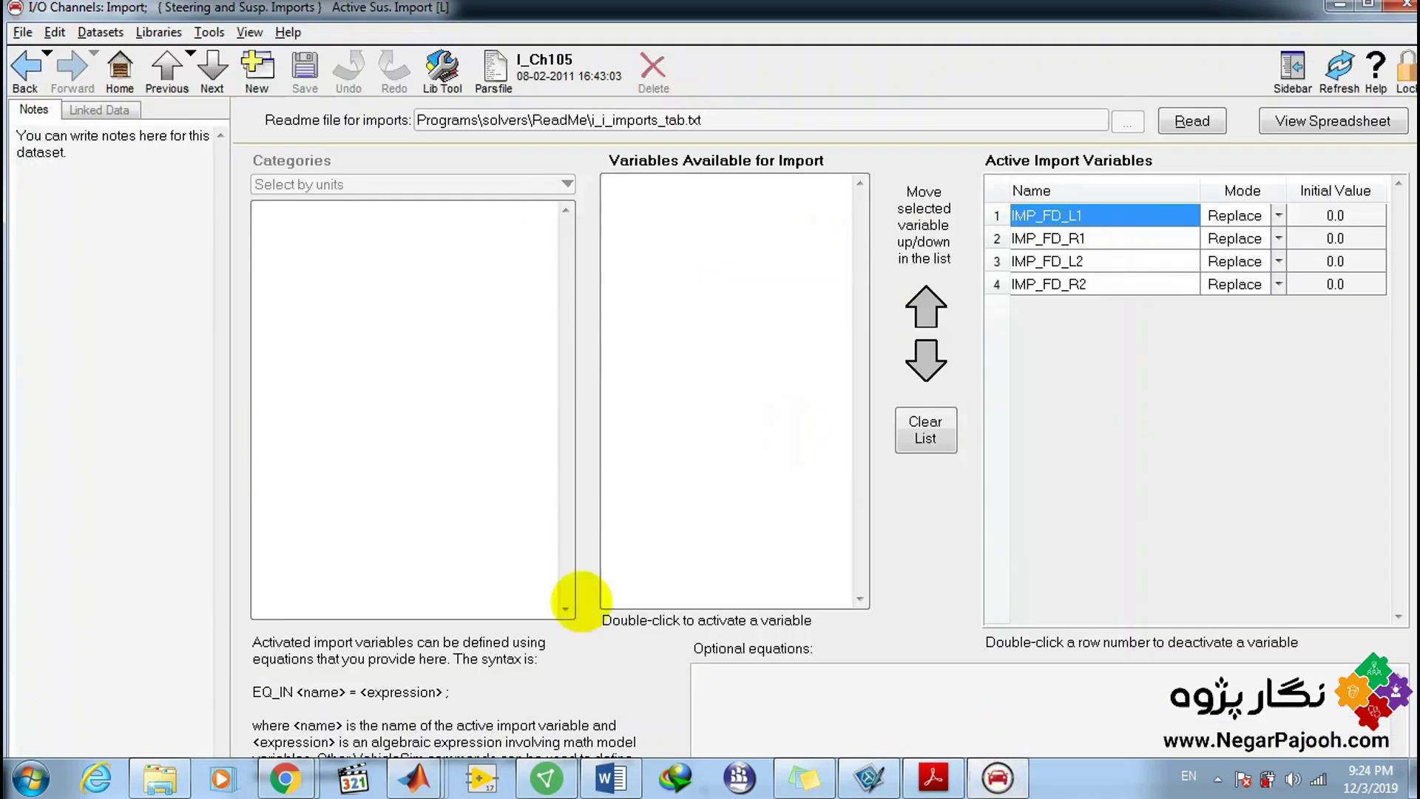
click(27, 65)
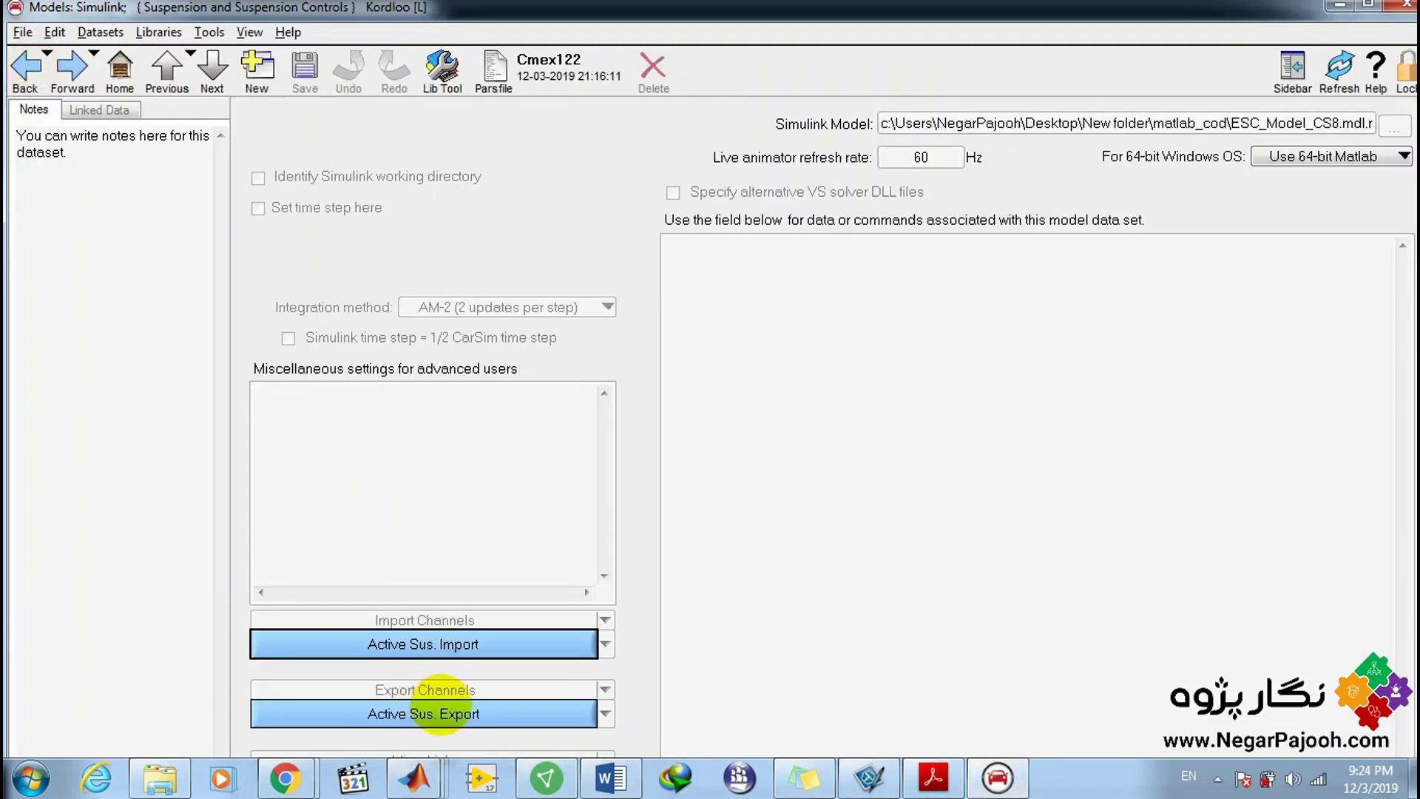
click(432, 712)
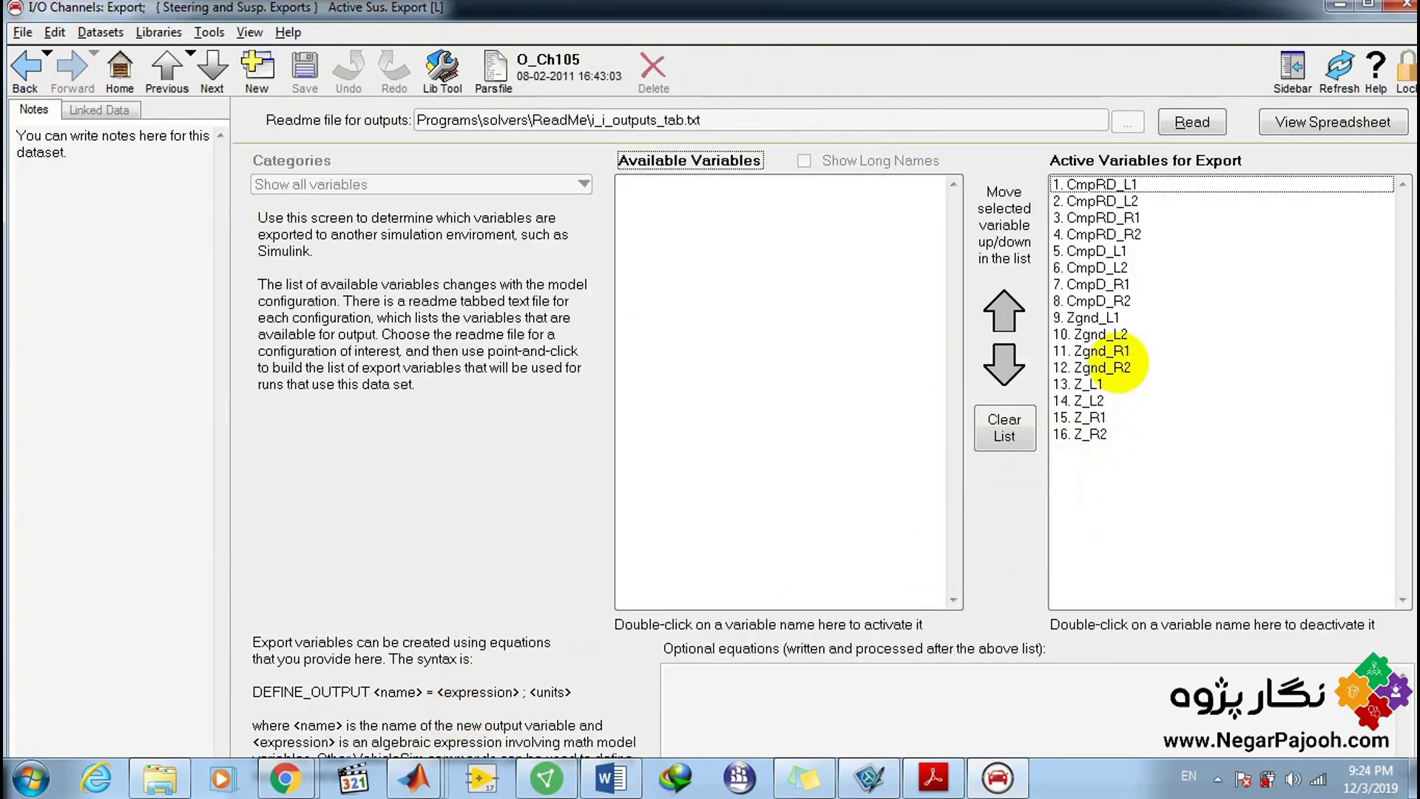
click(1080, 434)
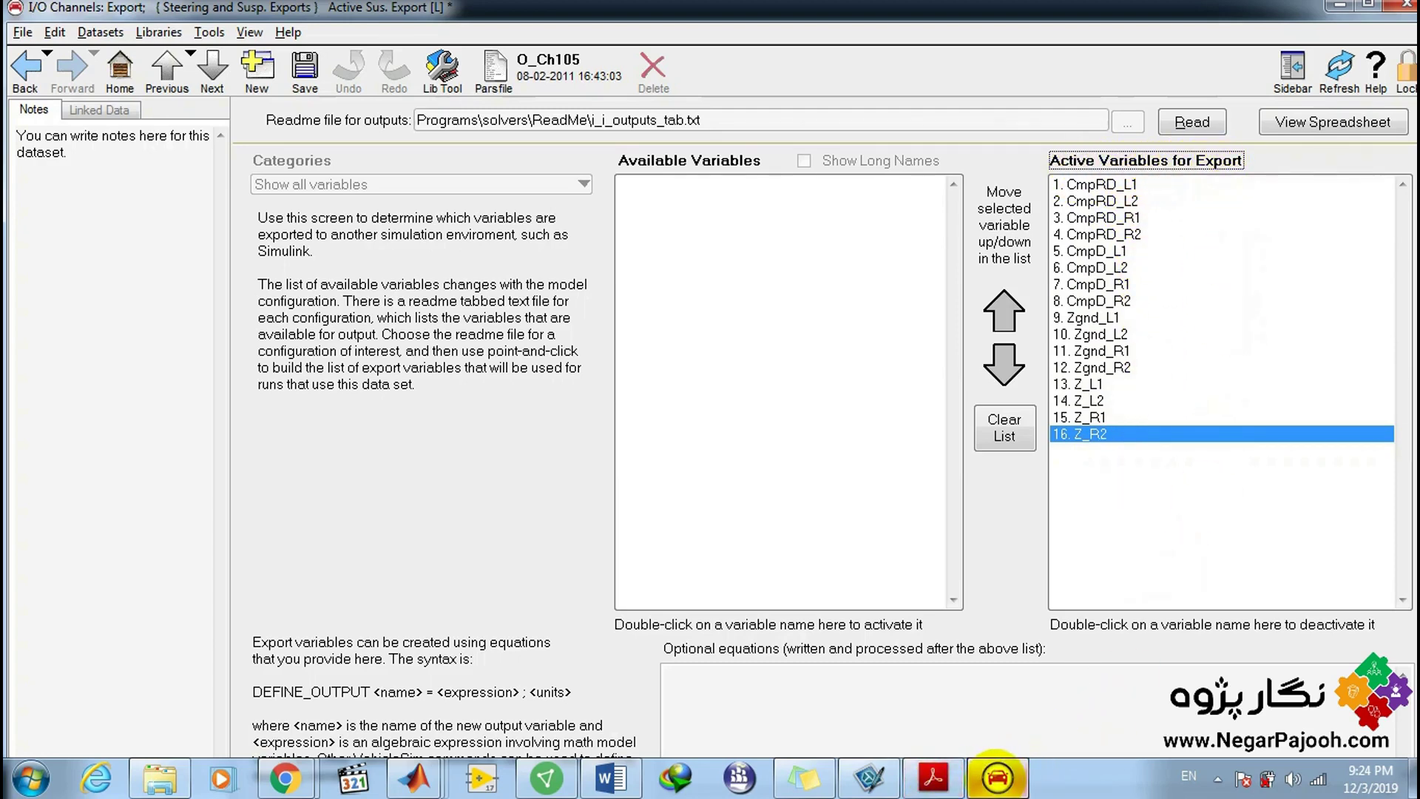
Check the Steering Angle to yaw outputs of the S-Function's demux in Simulink and return to CarSim's export list.
mouse_move(416, 777)
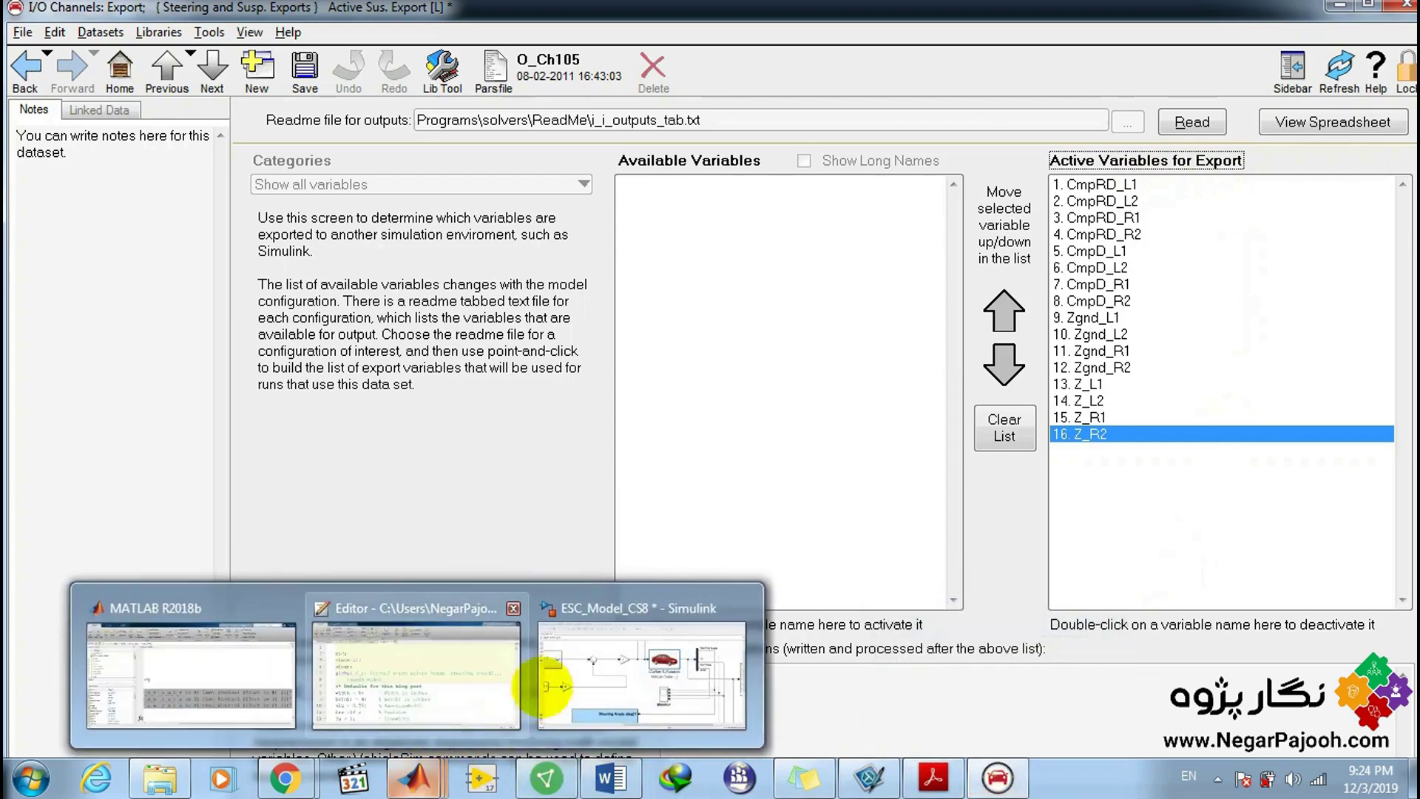
click(611, 669)
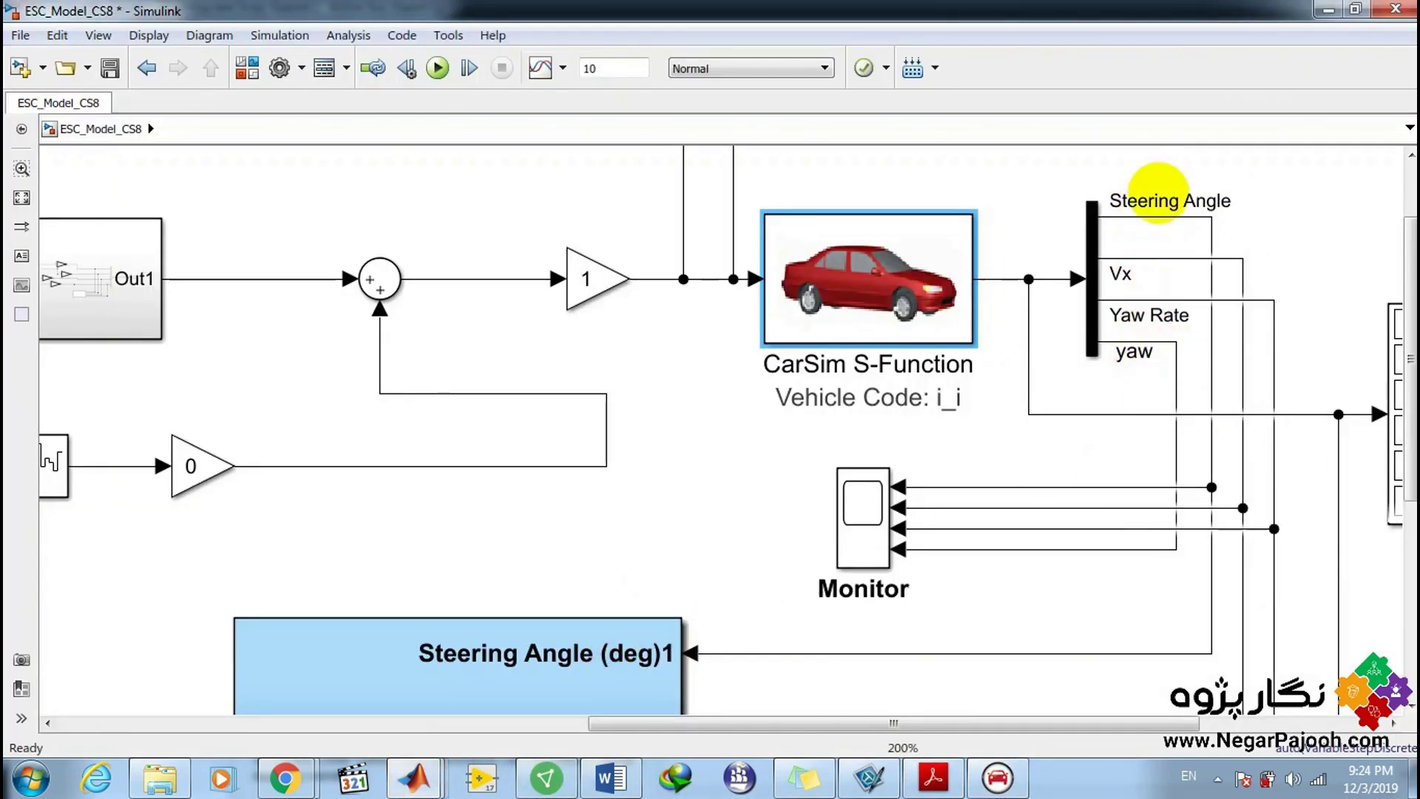
click(1155, 351)
click(996, 776)
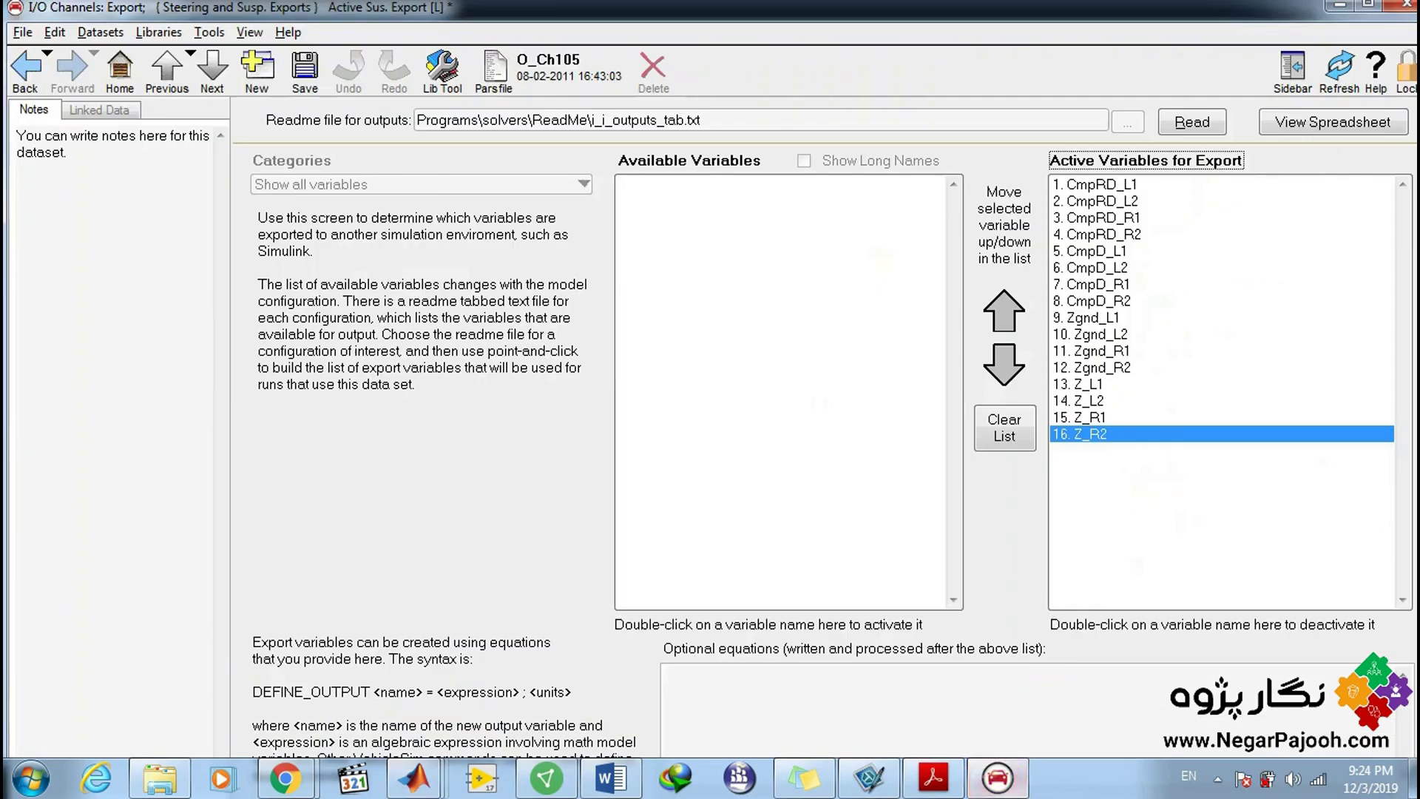
Place CarSim beside the Simulink model, compare CmpRD_L1 and the other exports with the demux outputs, and maximize CarSim again.
drag(1265, 15, 723, 38)
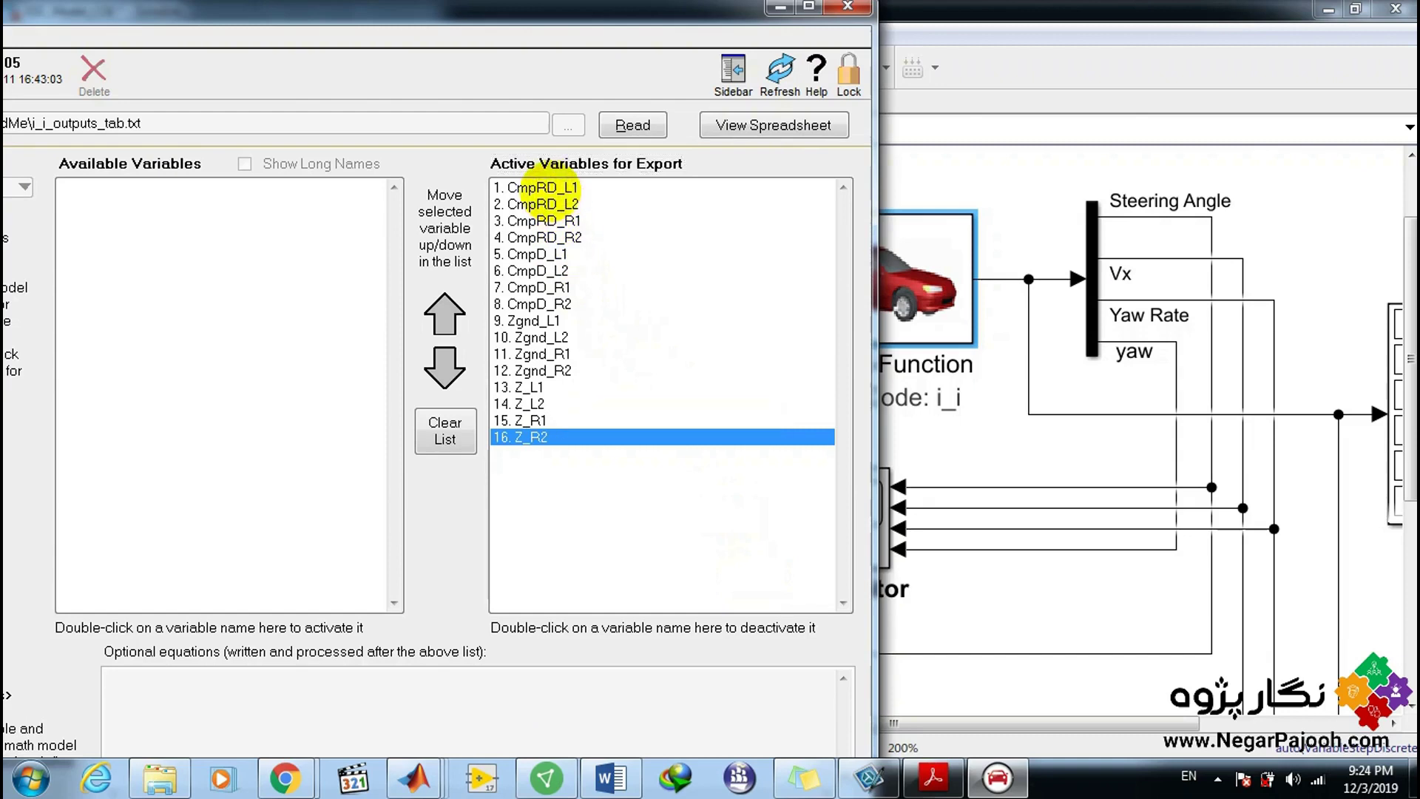
click(536, 189)
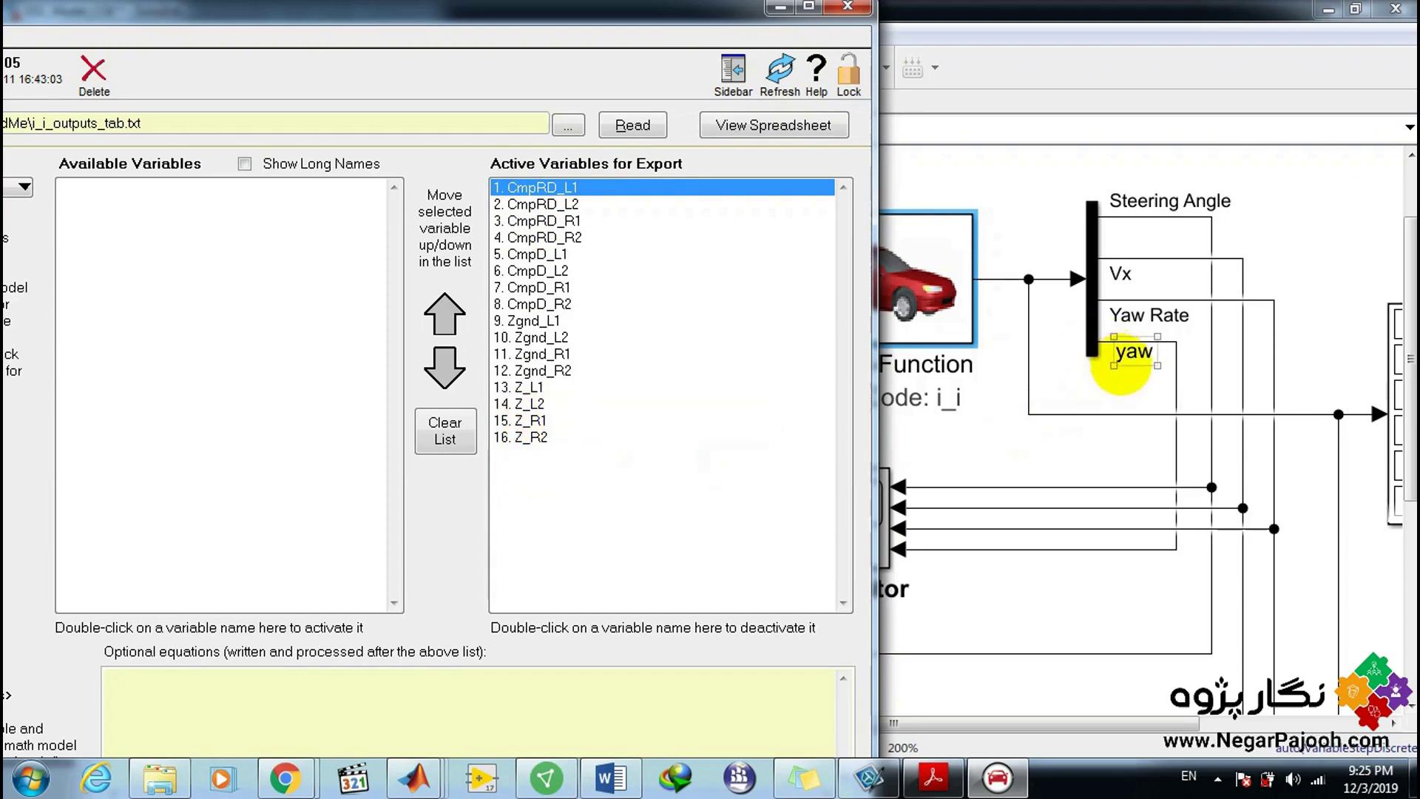
click(1127, 353)
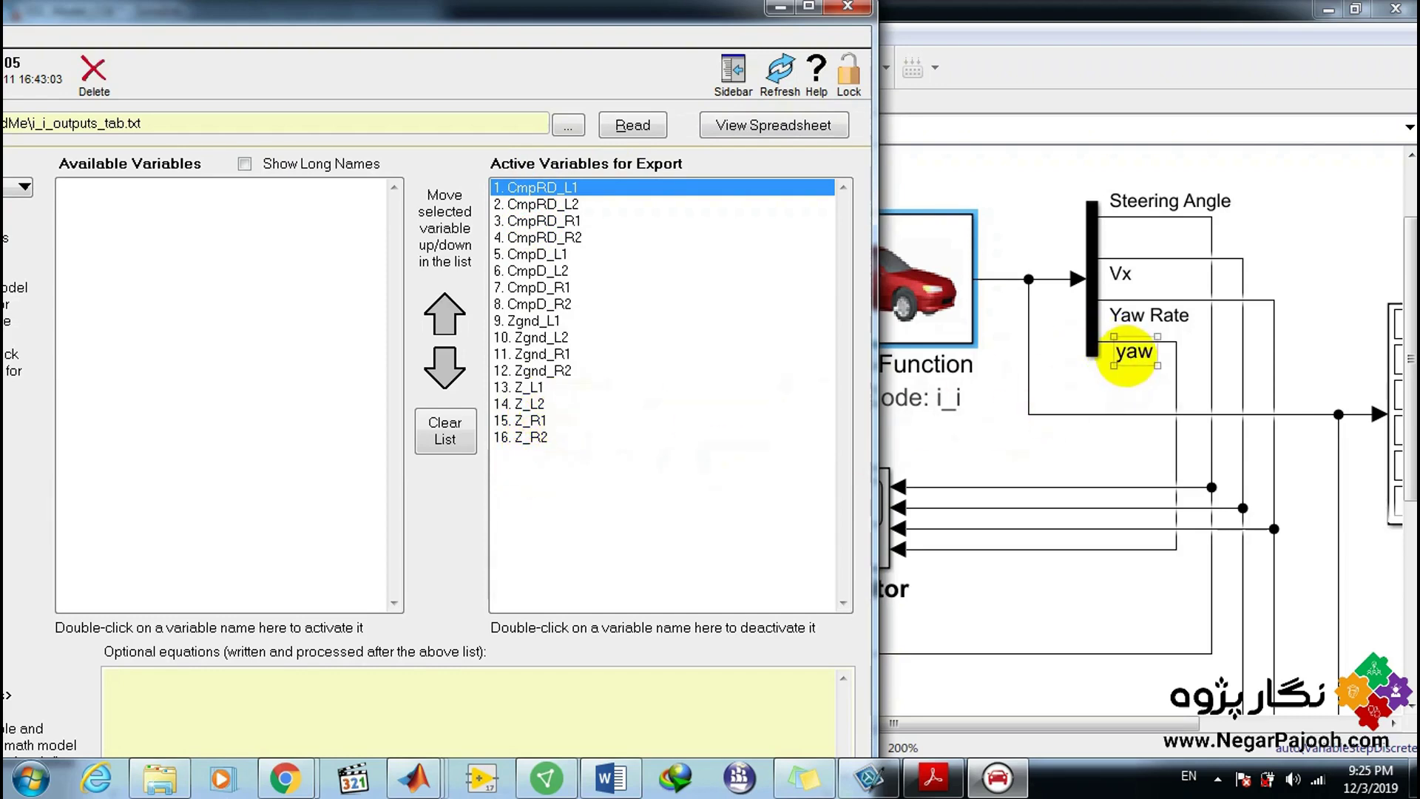
click(899, 517)
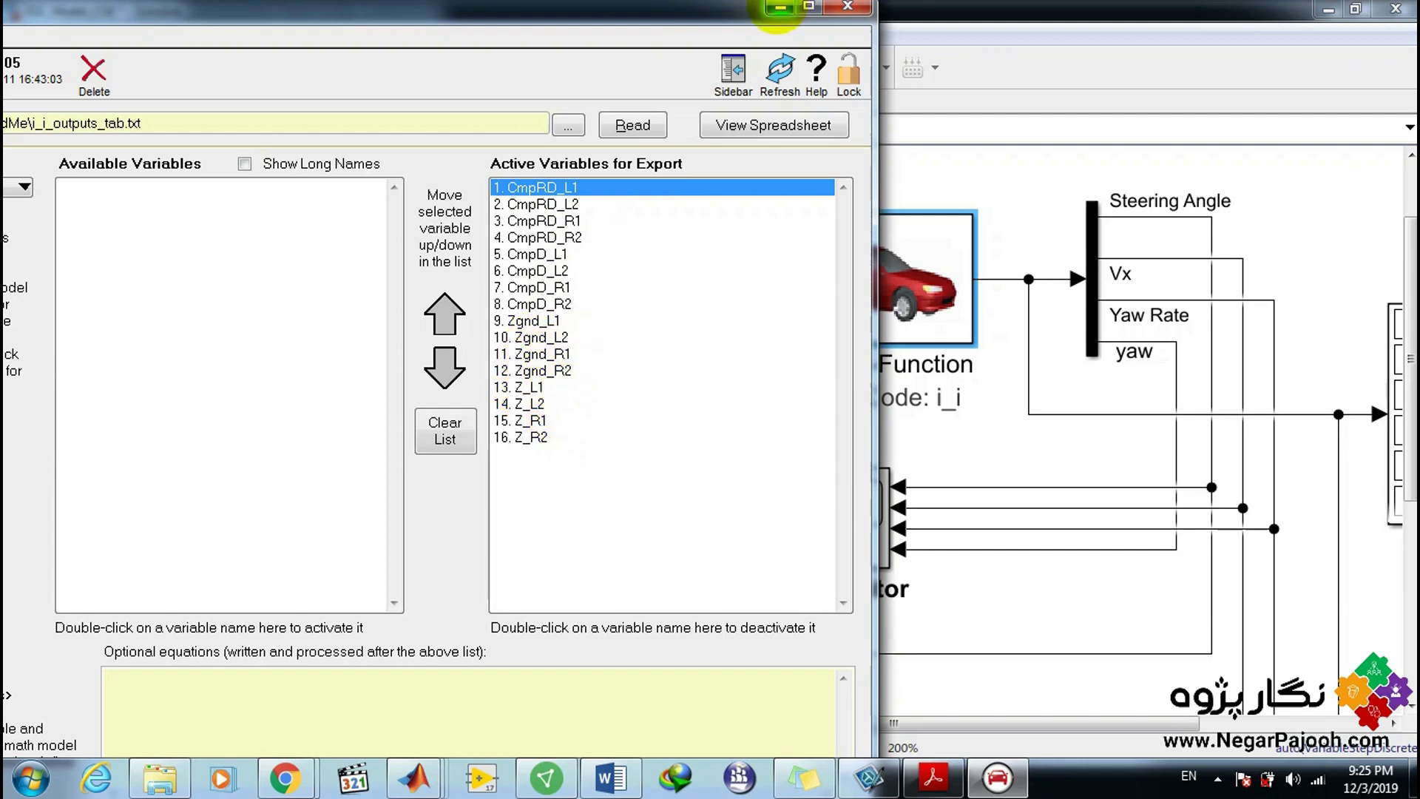
click(809, 6)
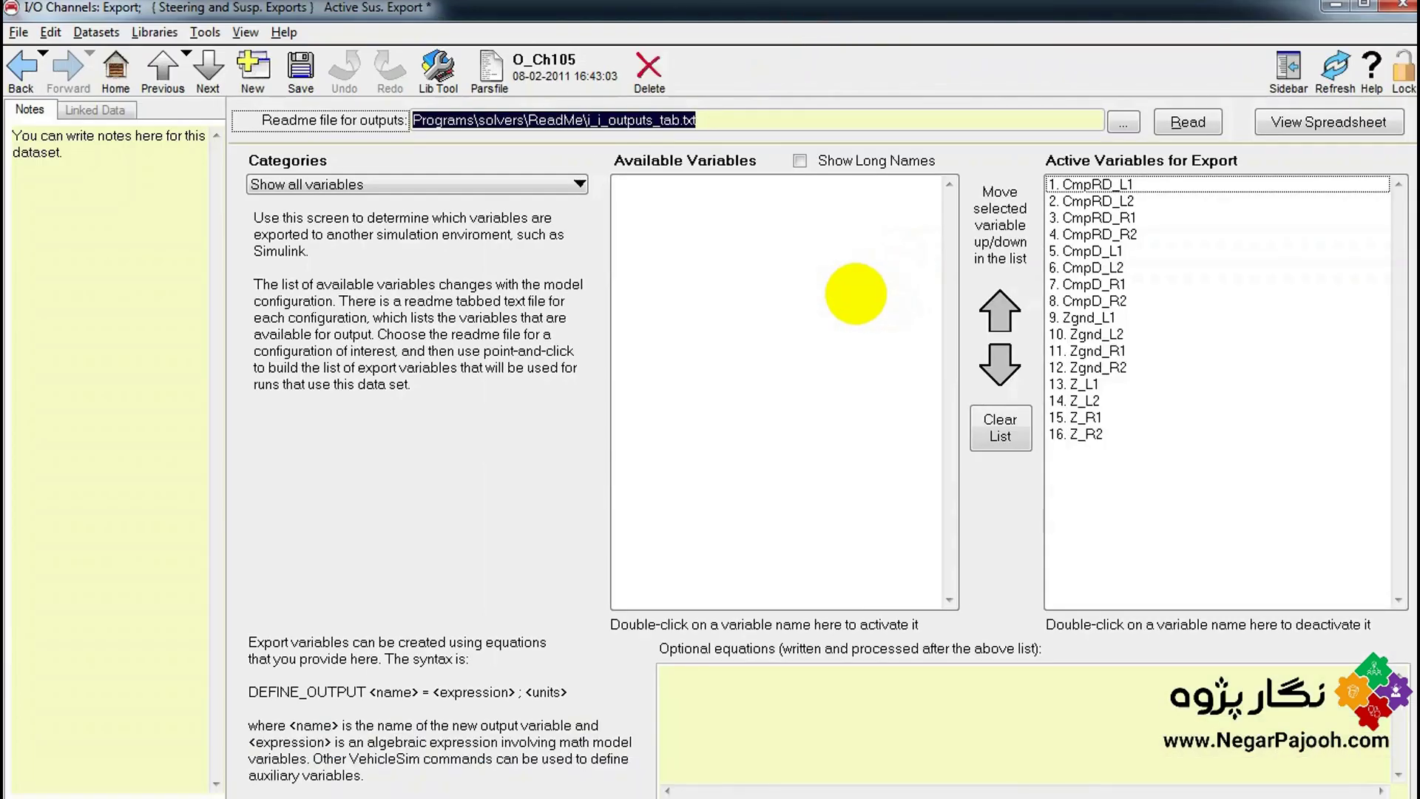
View the export variables' spreadsheet i_i_outputs.xls in Excel, accepting the file format warning, and maximize its window.
click(755, 531)
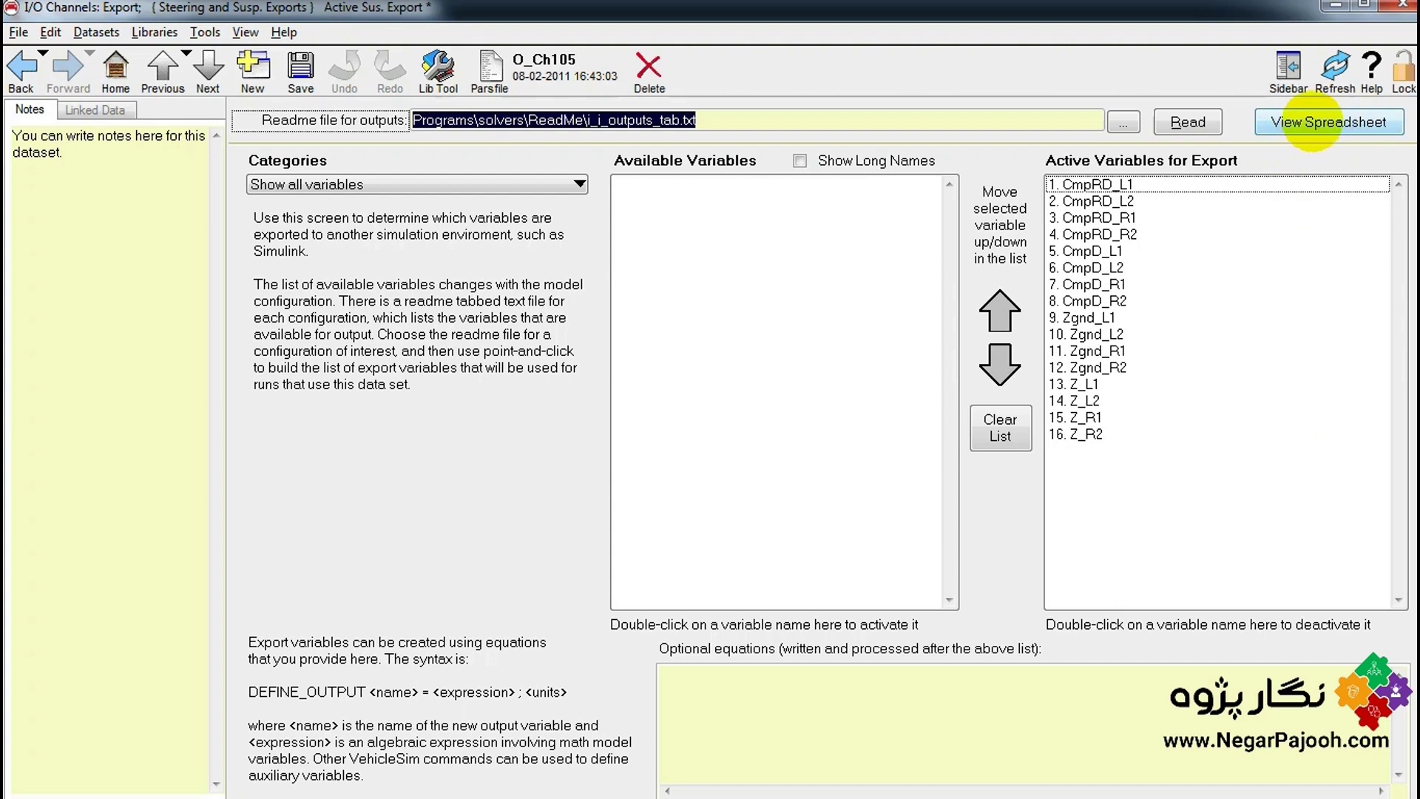
click(1305, 127)
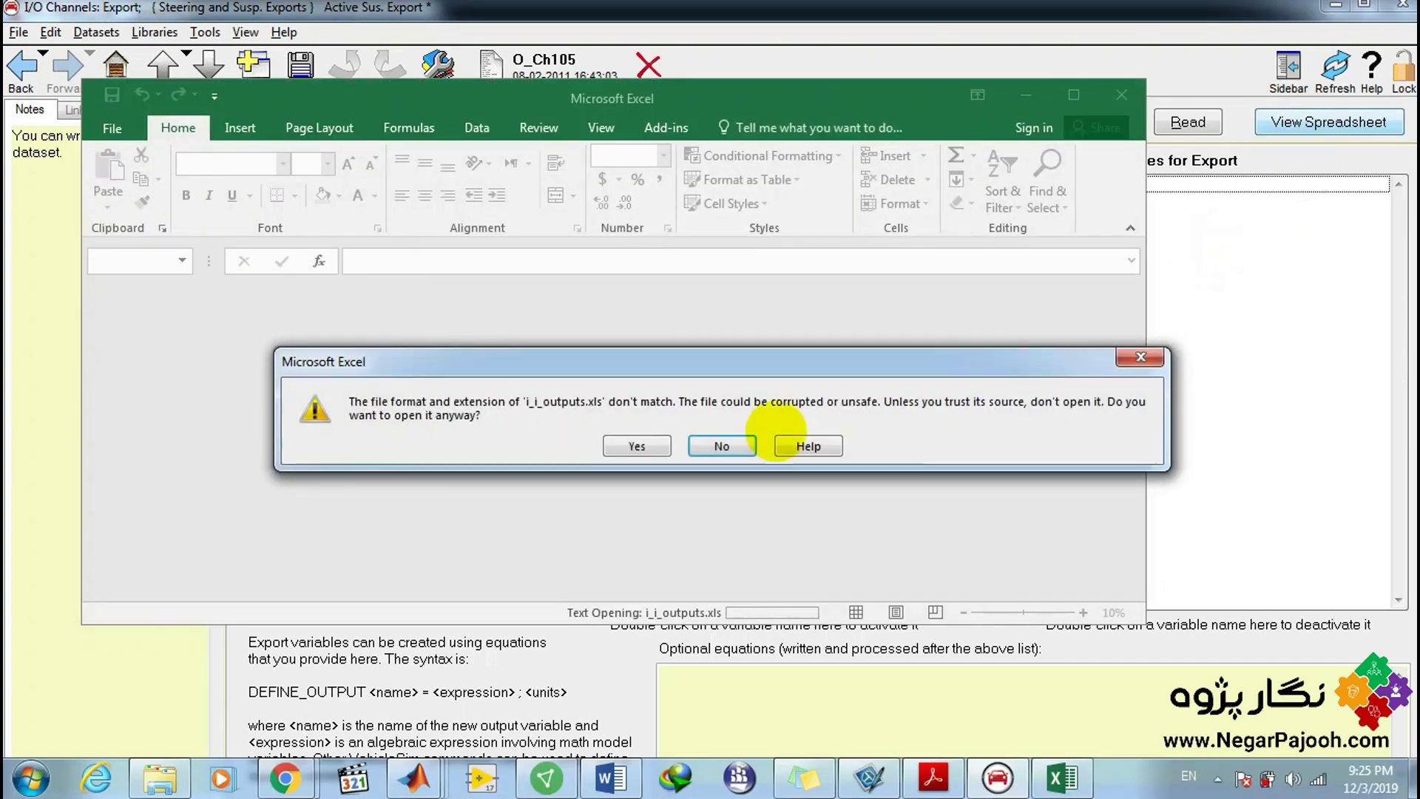
click(637, 446)
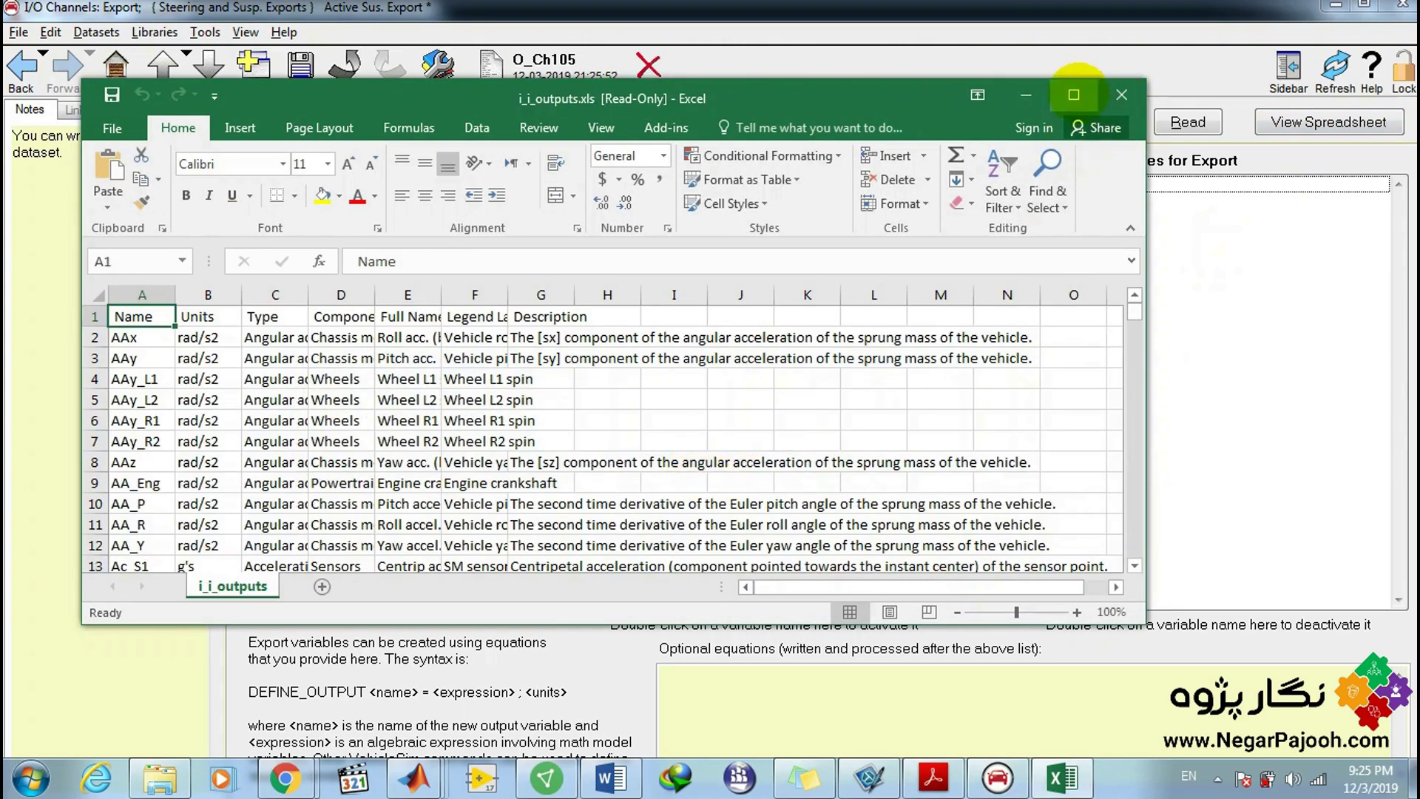
click(1074, 94)
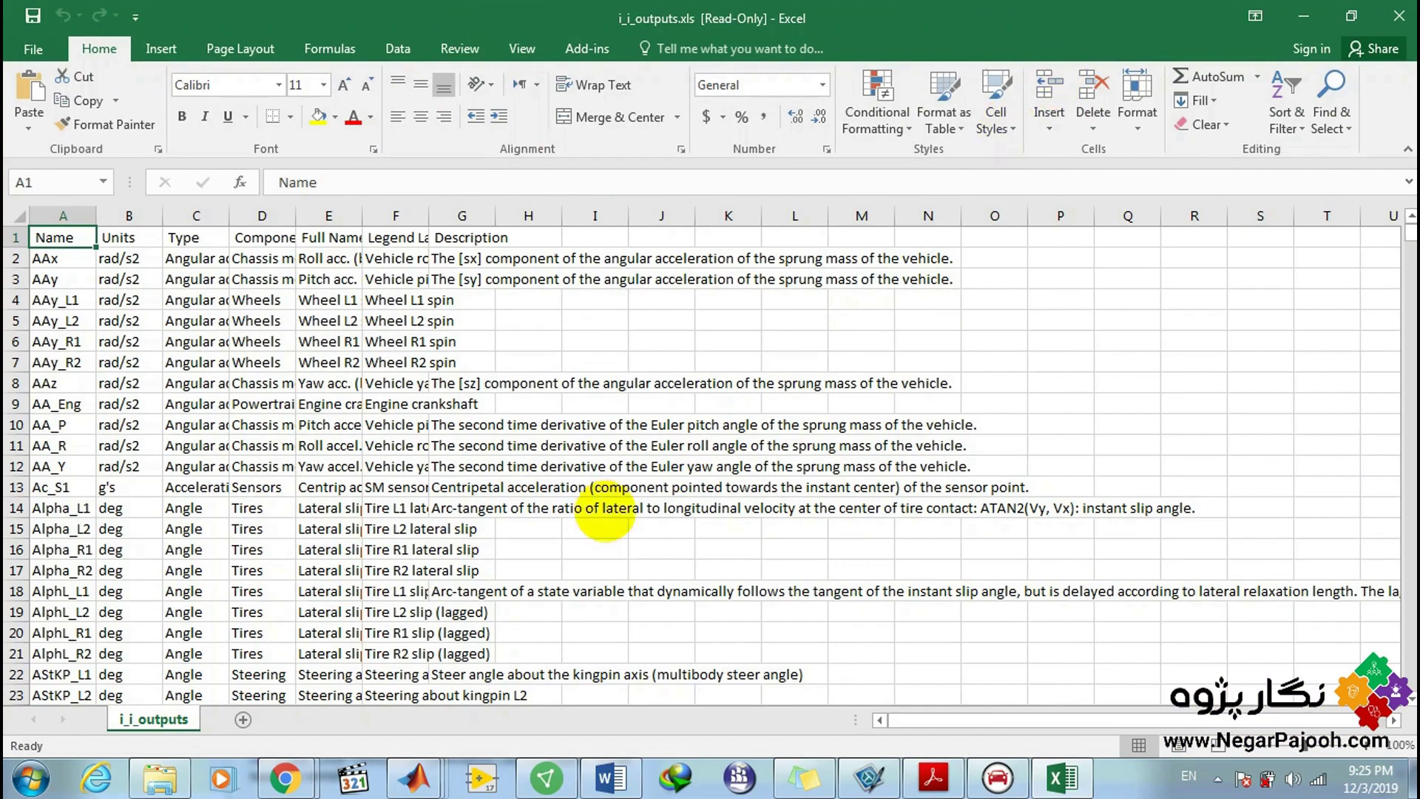
Look up the CmpD and CmpRD damper variables in i_i_outputs, comparing the sheet side by side with CarSim's active export list.
scroll(596, 505, down, 20)
scroll(596, 505, down, 14)
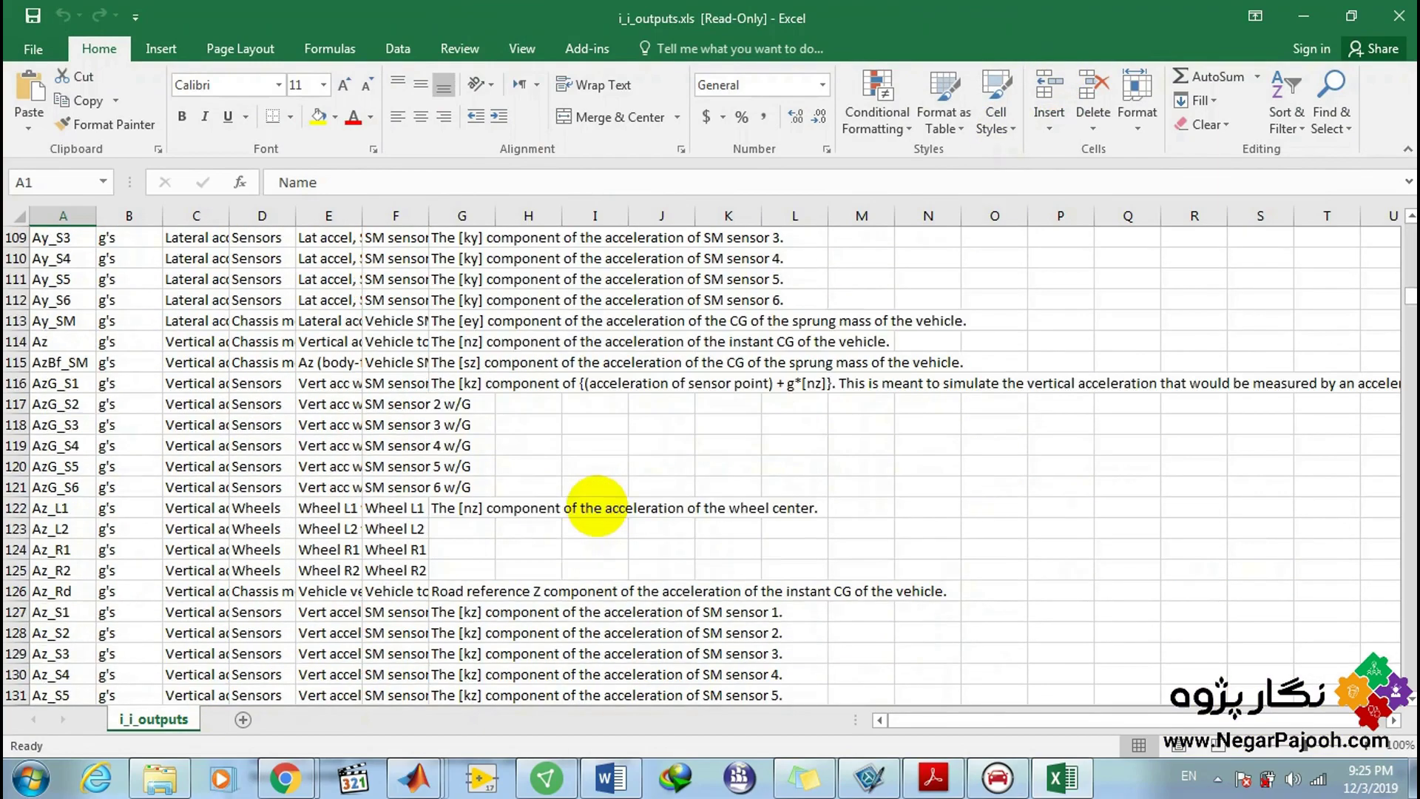
click(1351, 16)
drag(921, 97, 804, 58)
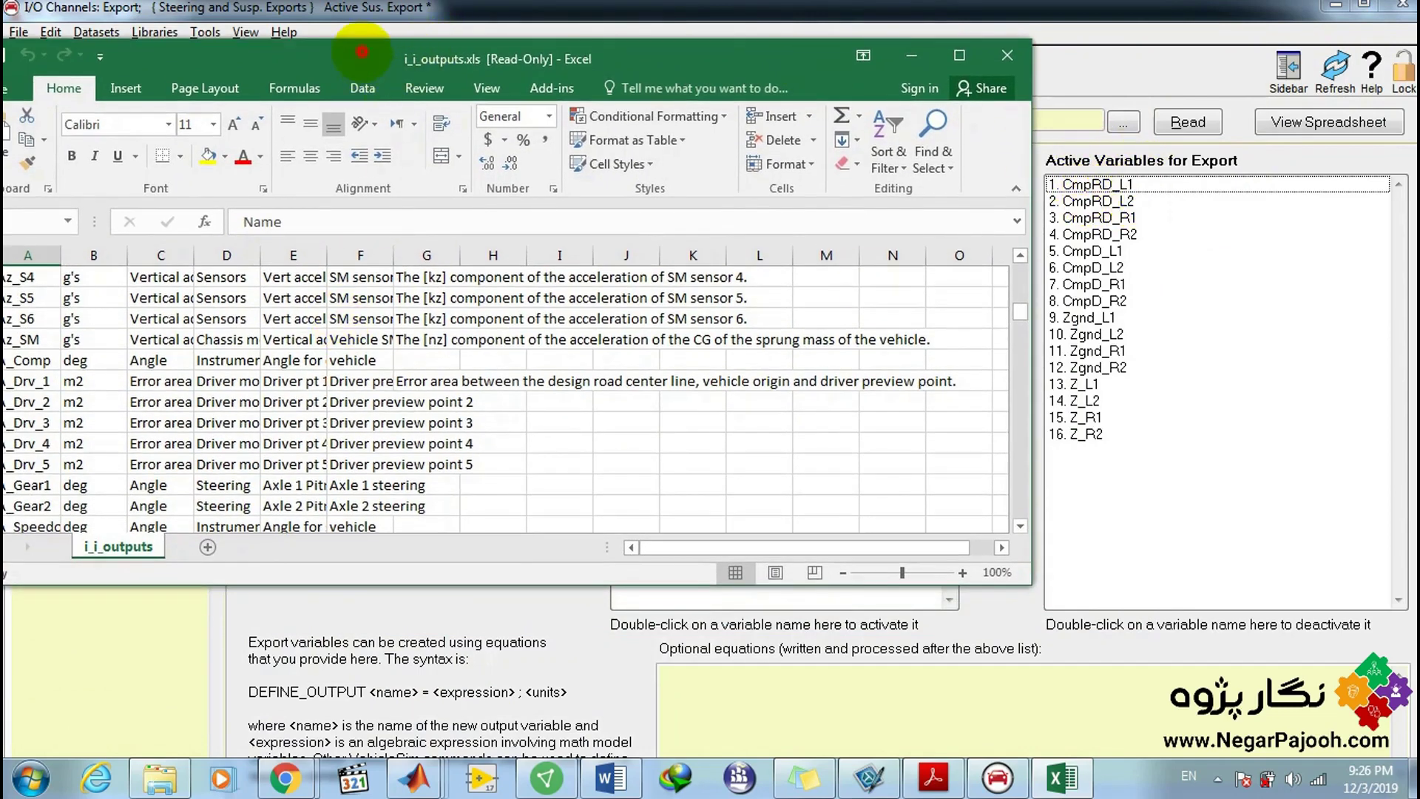
drag(363, 46, 466, 38)
scroll(180, 360, down, 9)
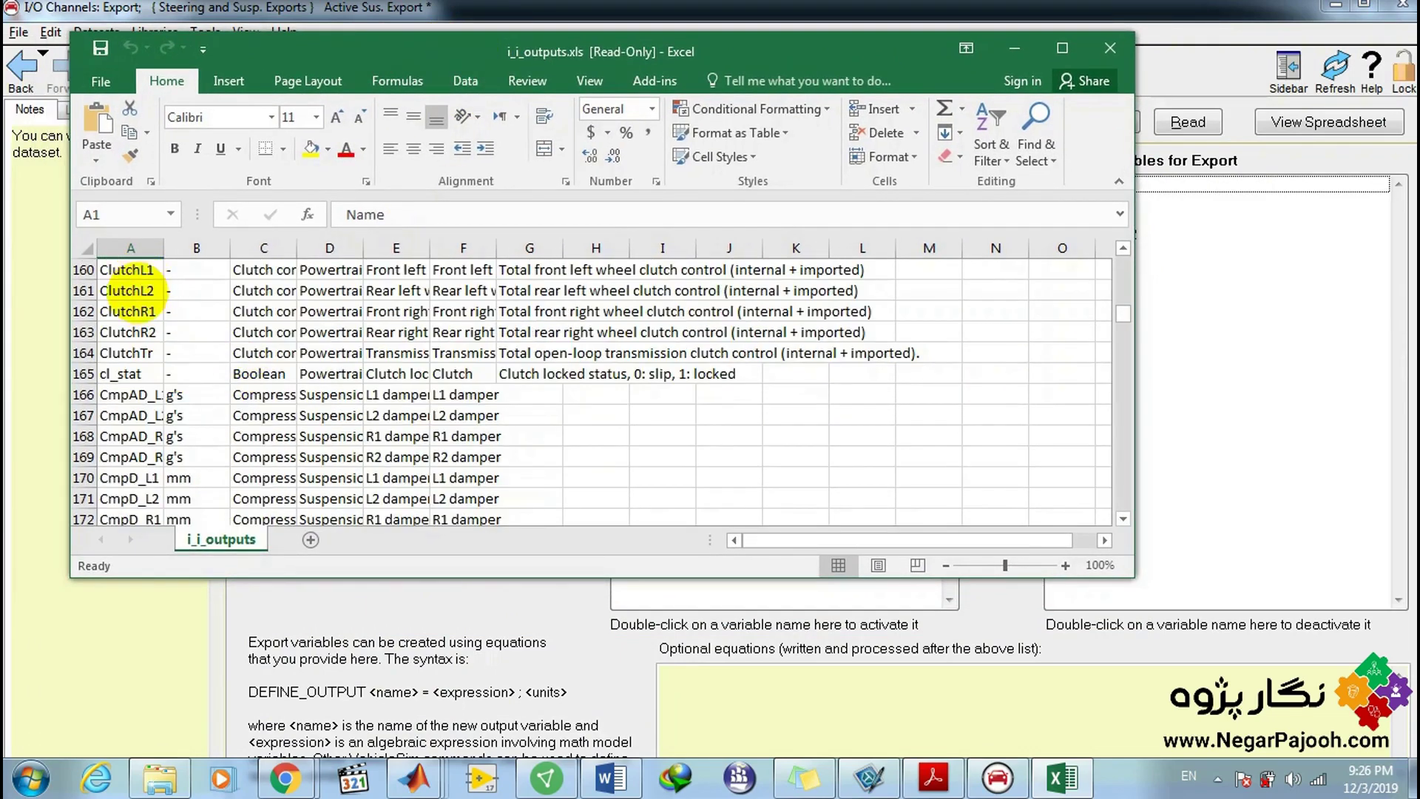
scroll(145, 364, down, 2)
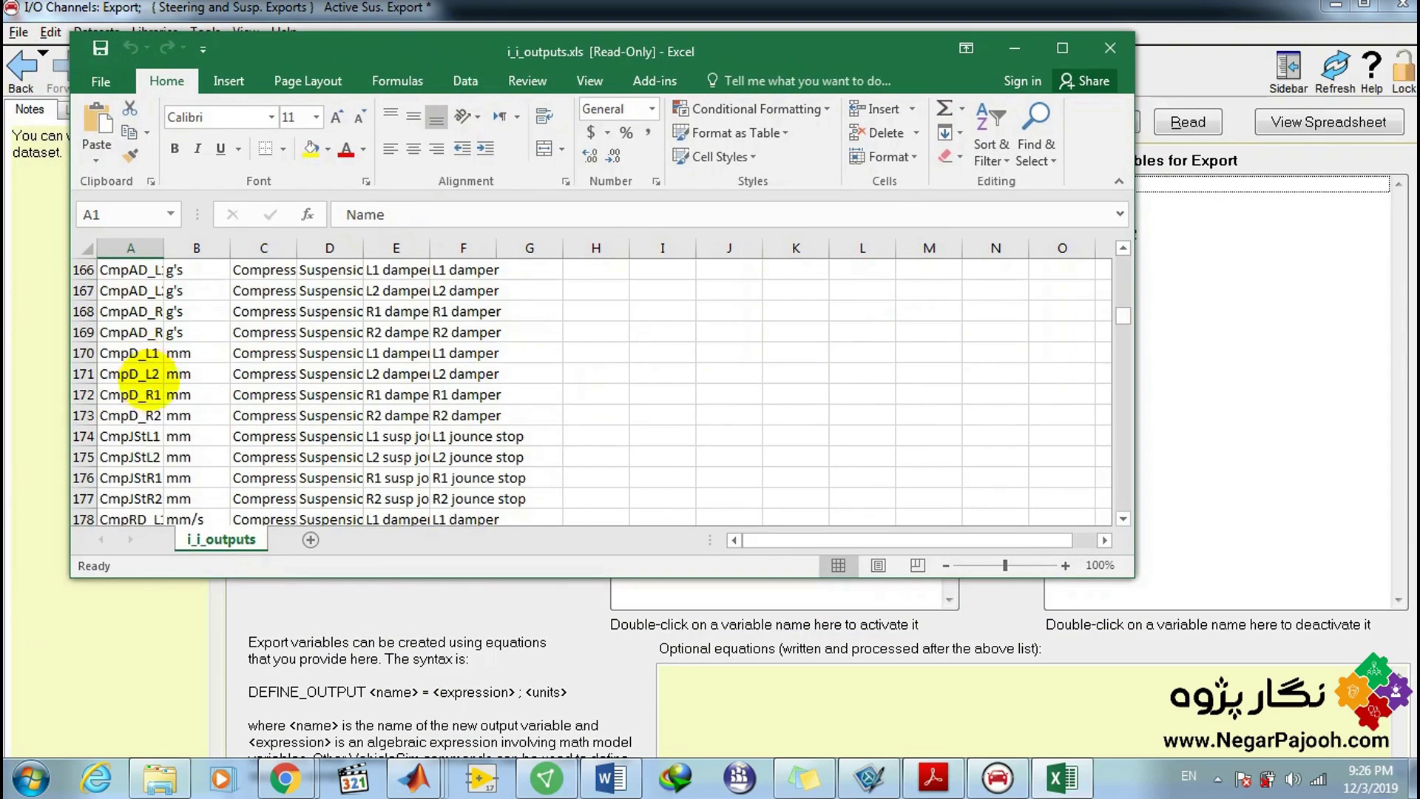
mouse_move(553, 46)
mouse_down()
mouse_move(315, 17)
mouse_move(530, 34)
mouse_up()
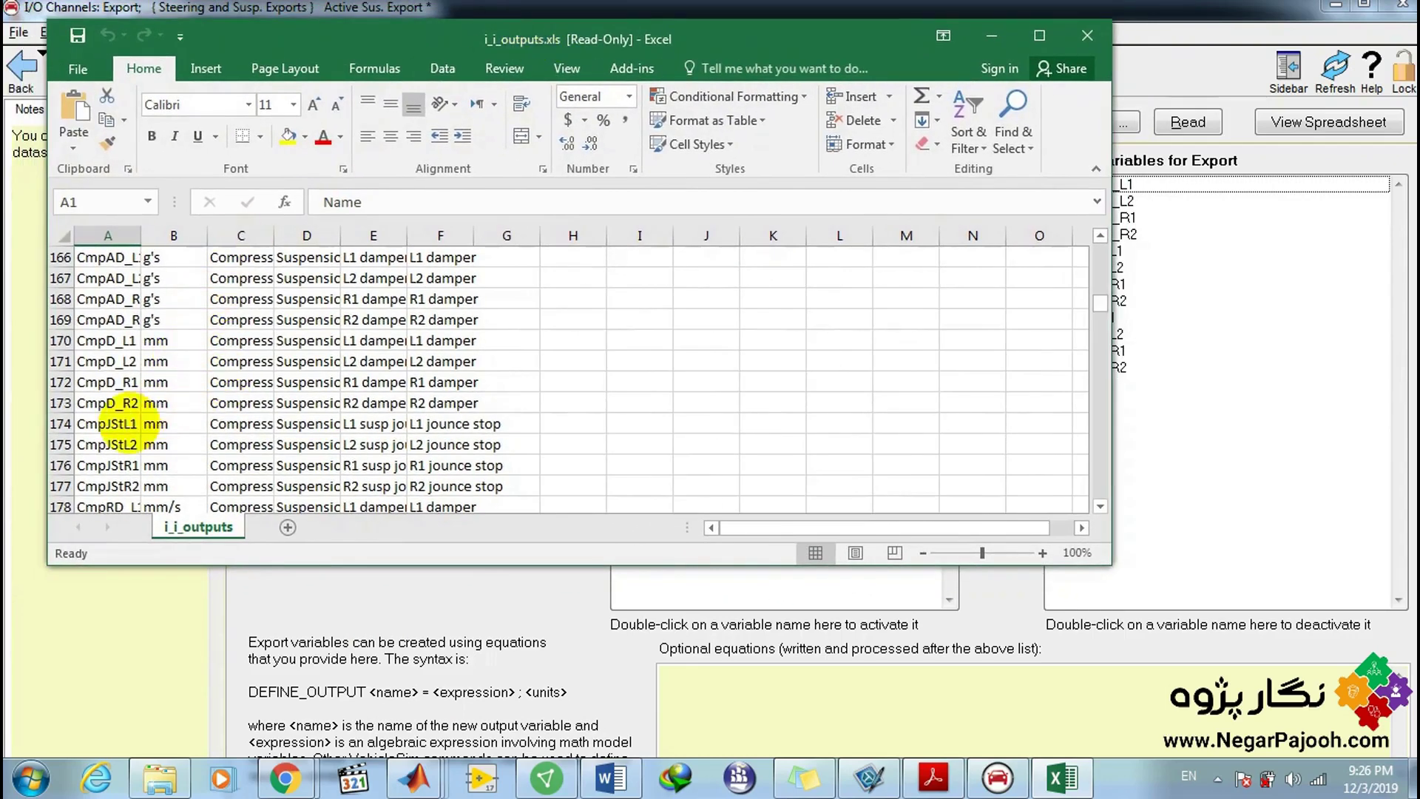
scroll(114, 405, down, 4)
scroll(118, 355, up, 4)
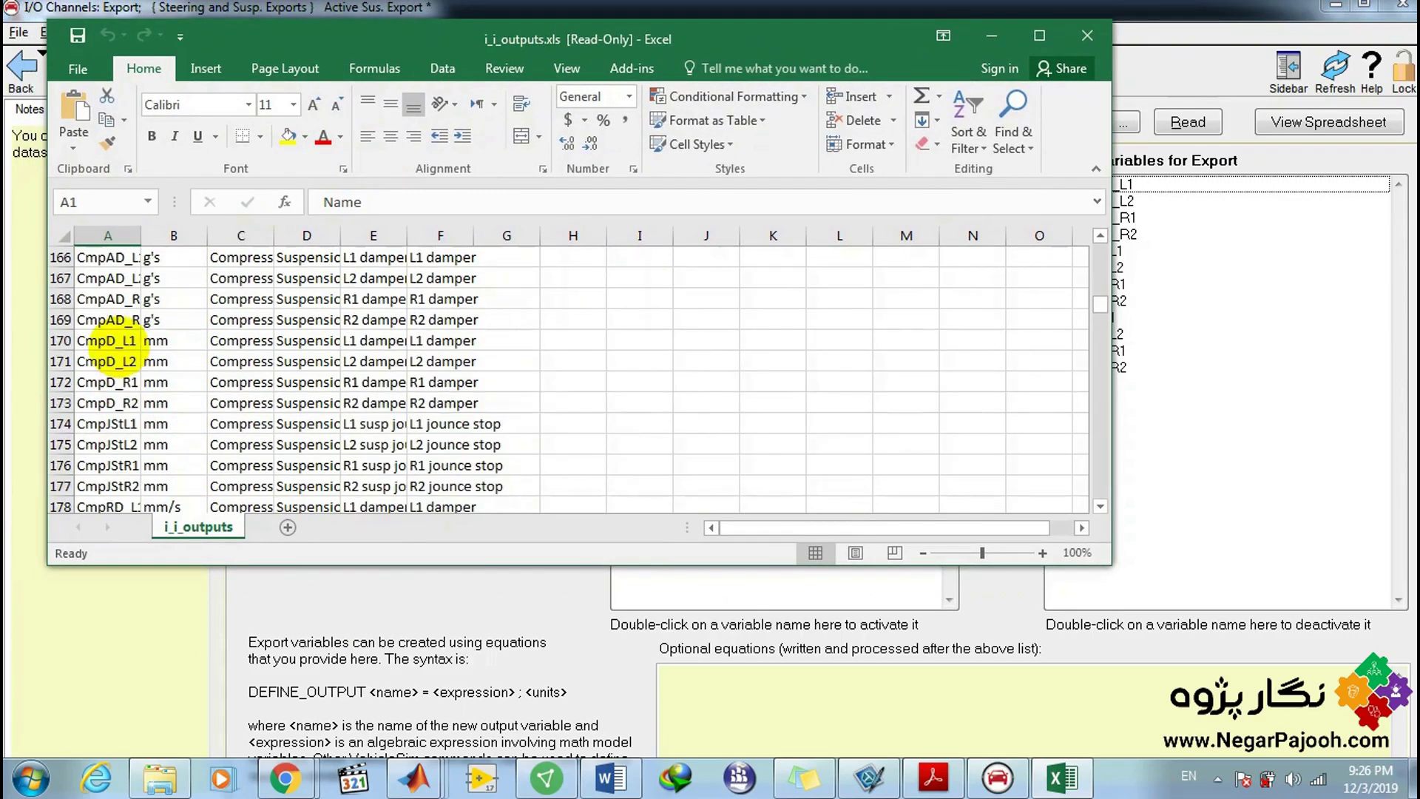
scroll(137, 443, down, 2)
click(1039, 35)
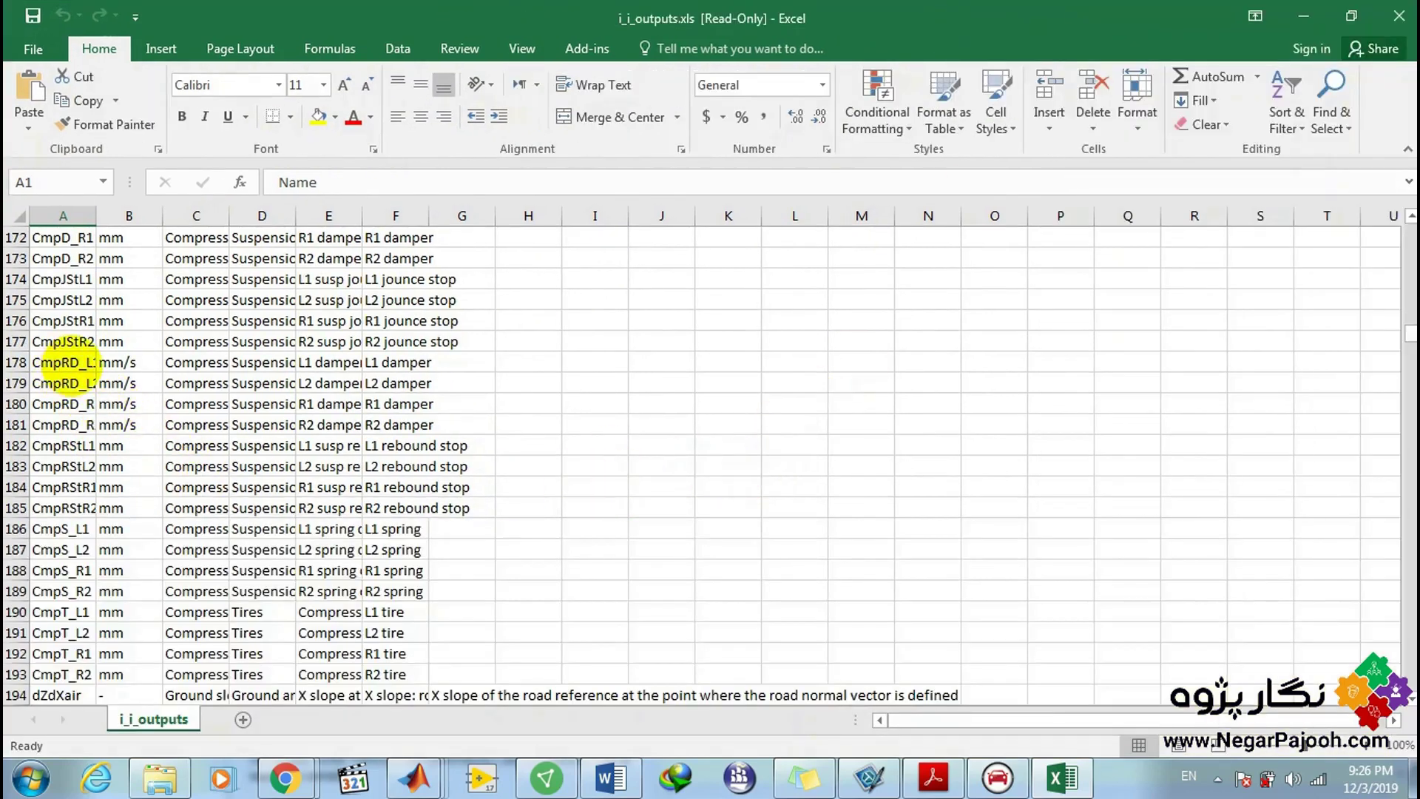
Inspect the CmpRD_L1 row in i_i_outputs, reading the full text of its type and full name cells.
click(65, 364)
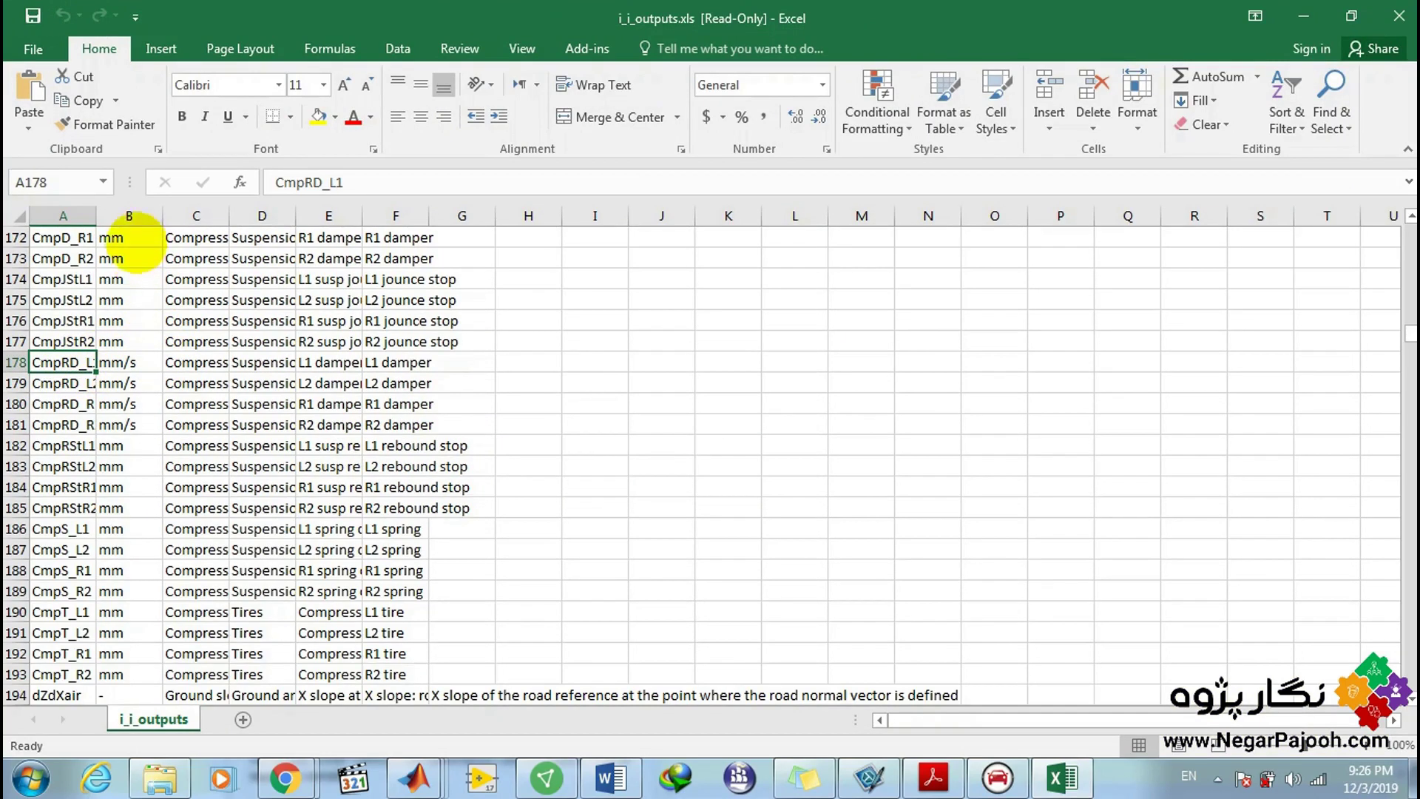
click(213, 358)
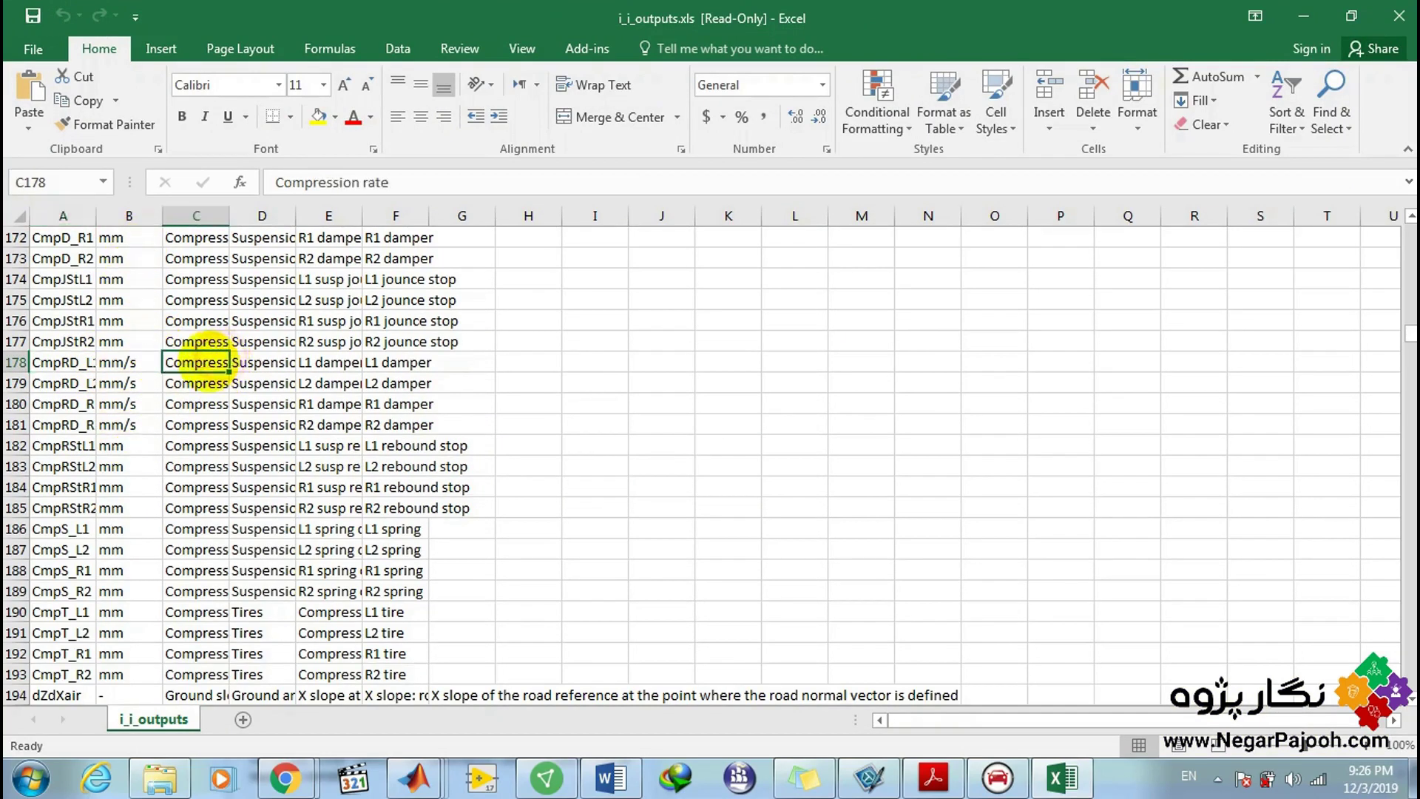
double_click(213, 361)
double_click(222, 362)
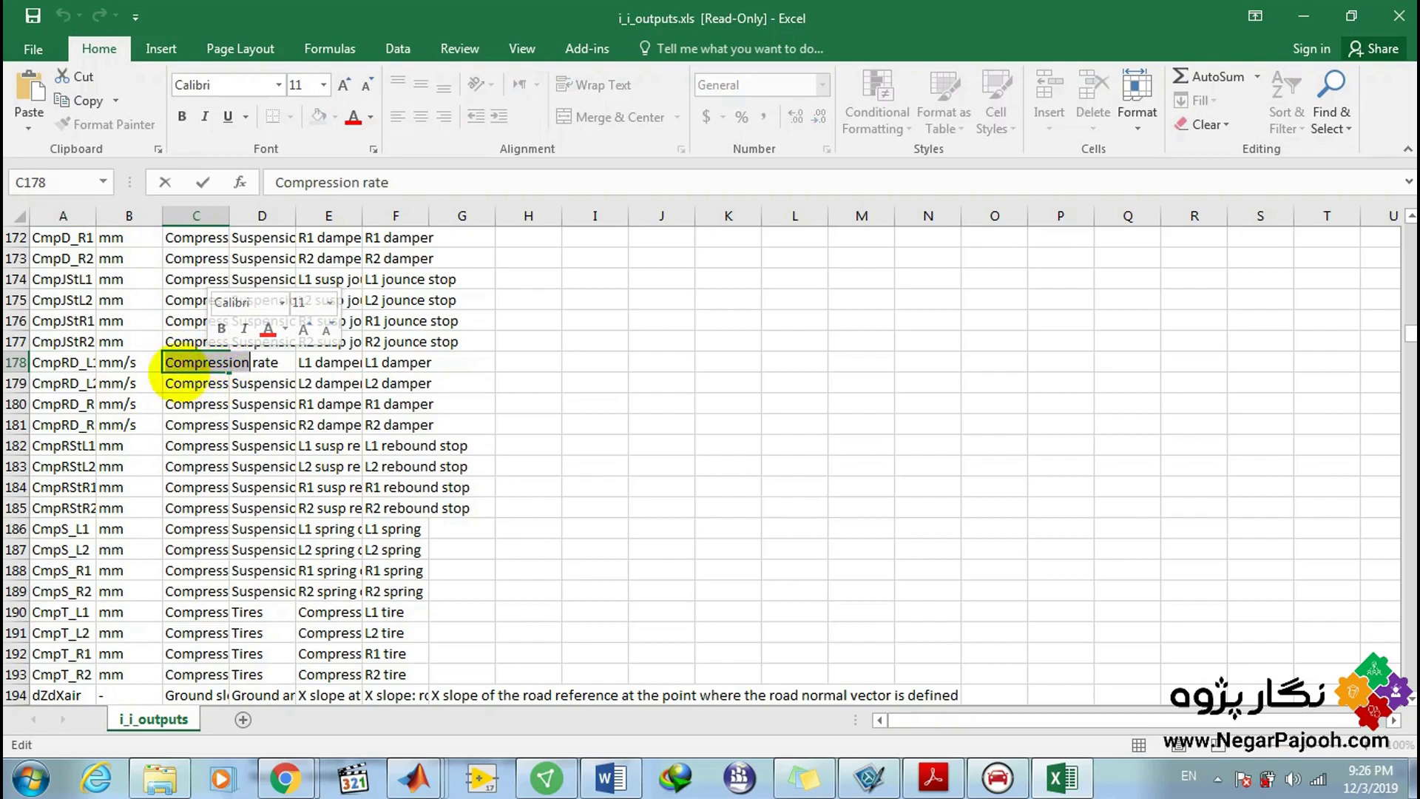
double_click(319, 362)
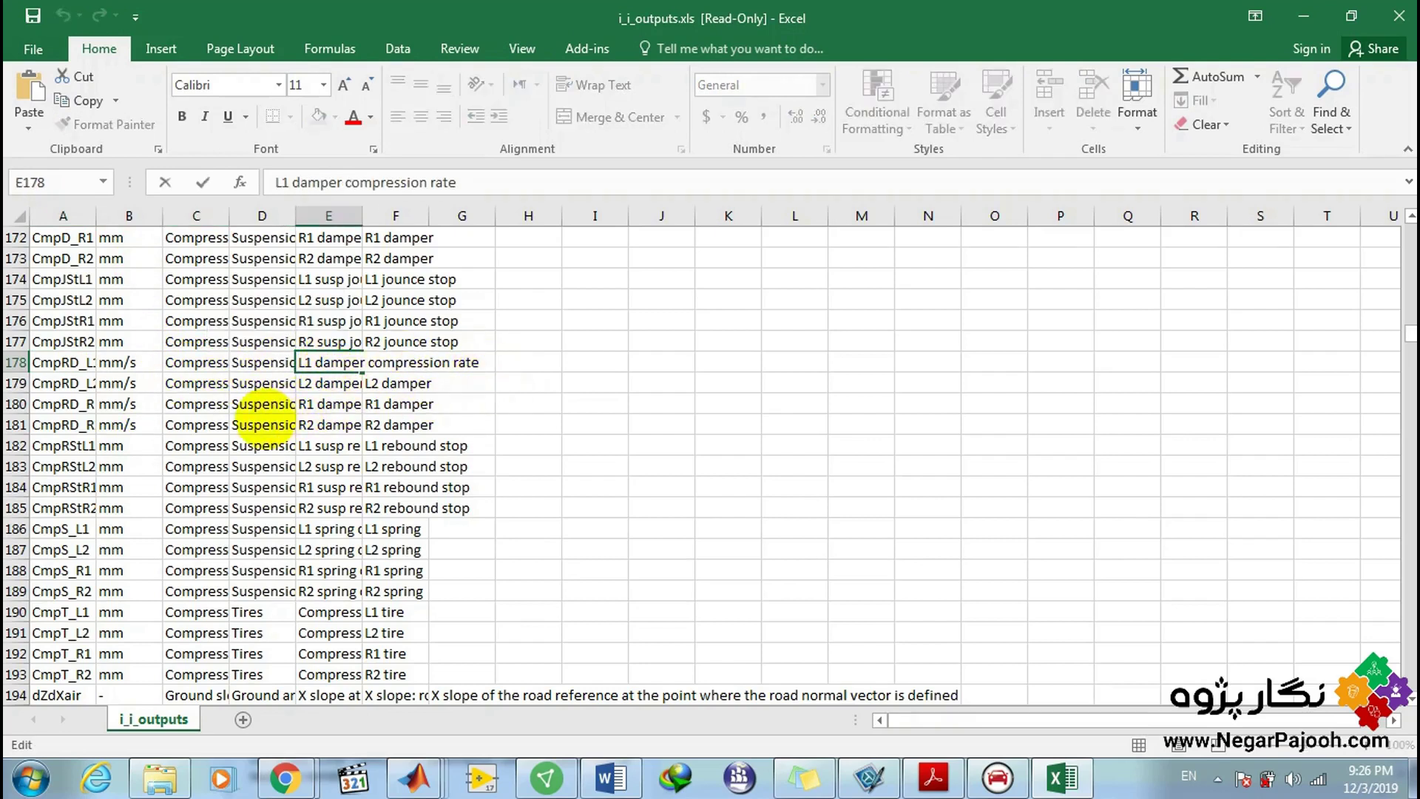
Go back to the Kordloo dataset in CarSim, view its Active Sus. Import channels and minimize CarSim to show the Simulink model.
click(1304, 16)
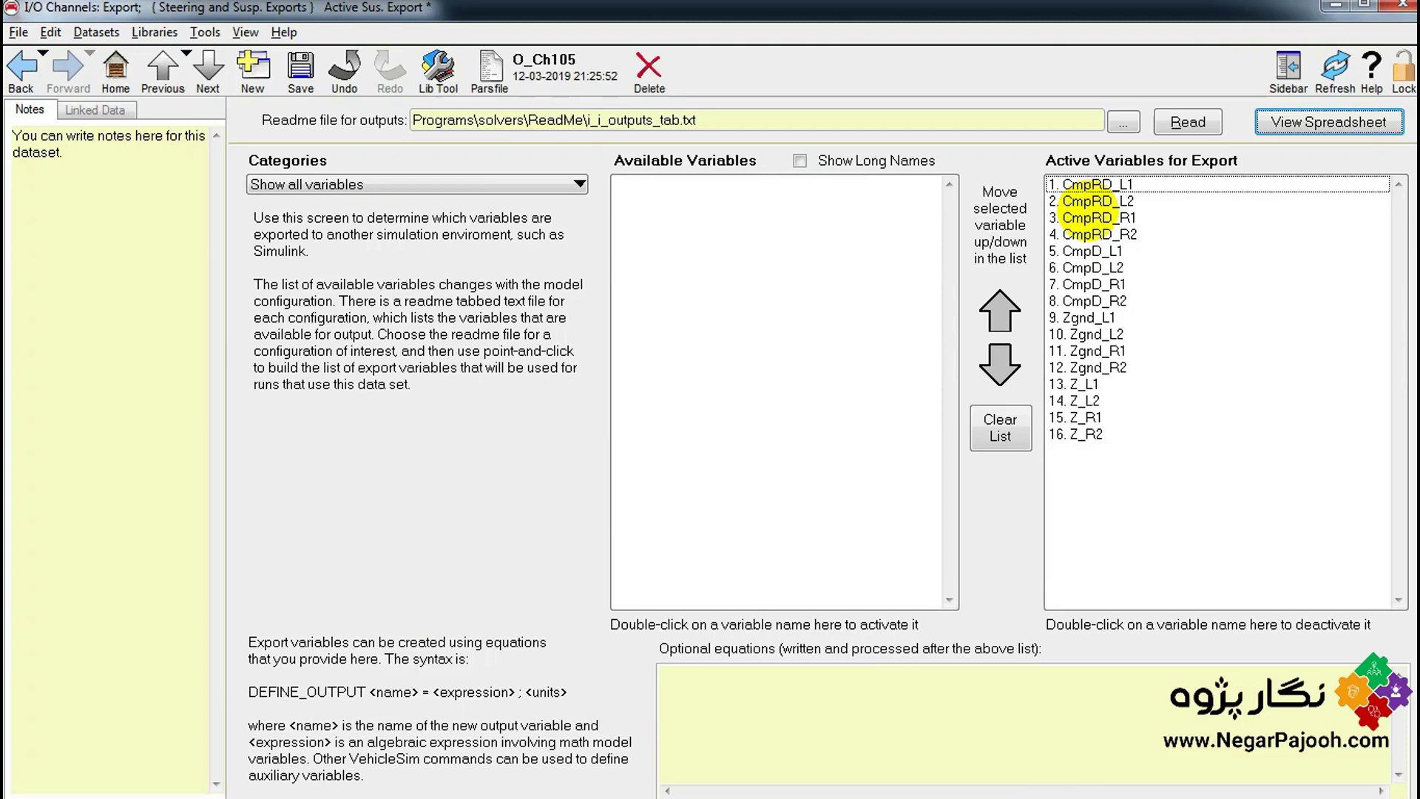
click(21, 68)
click(493, 635)
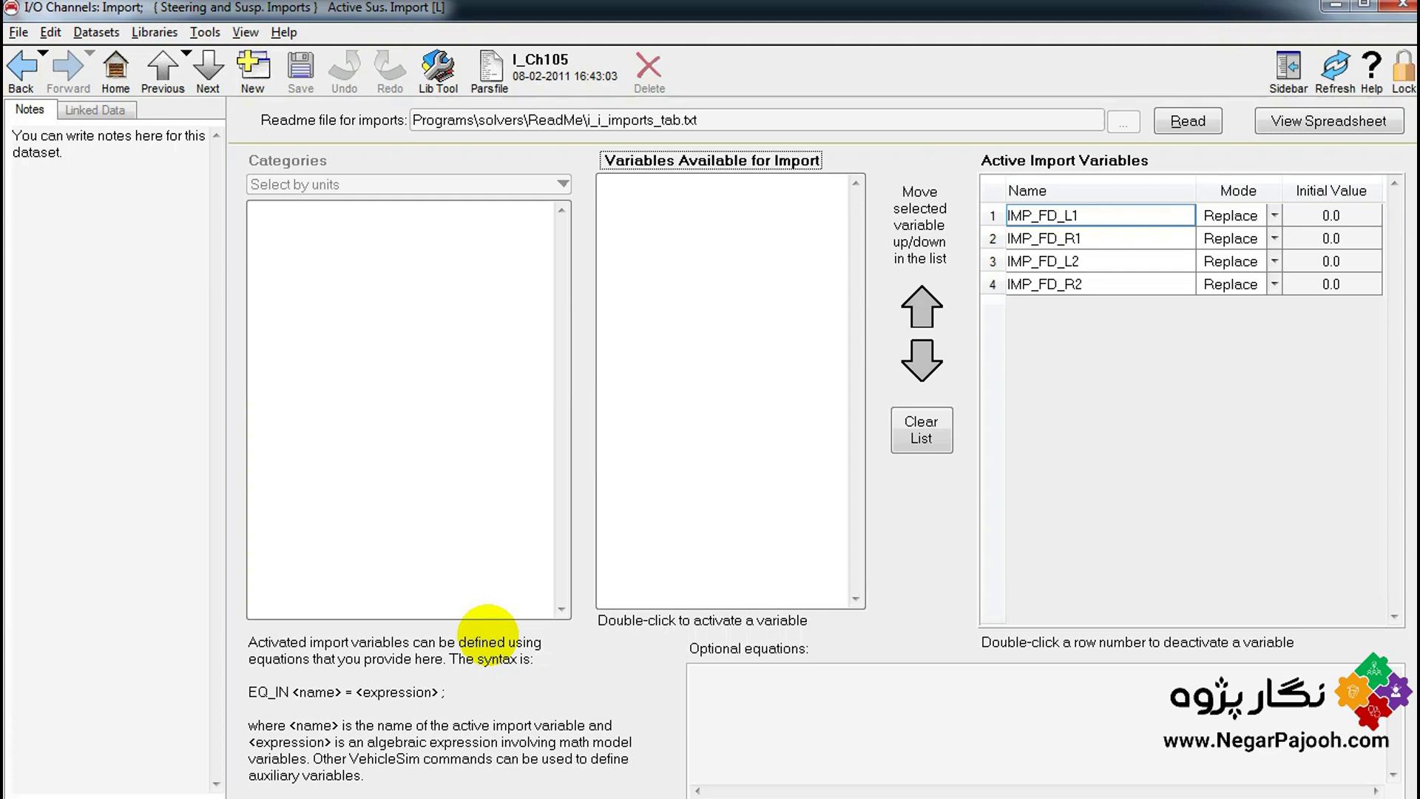
click(1335, 6)
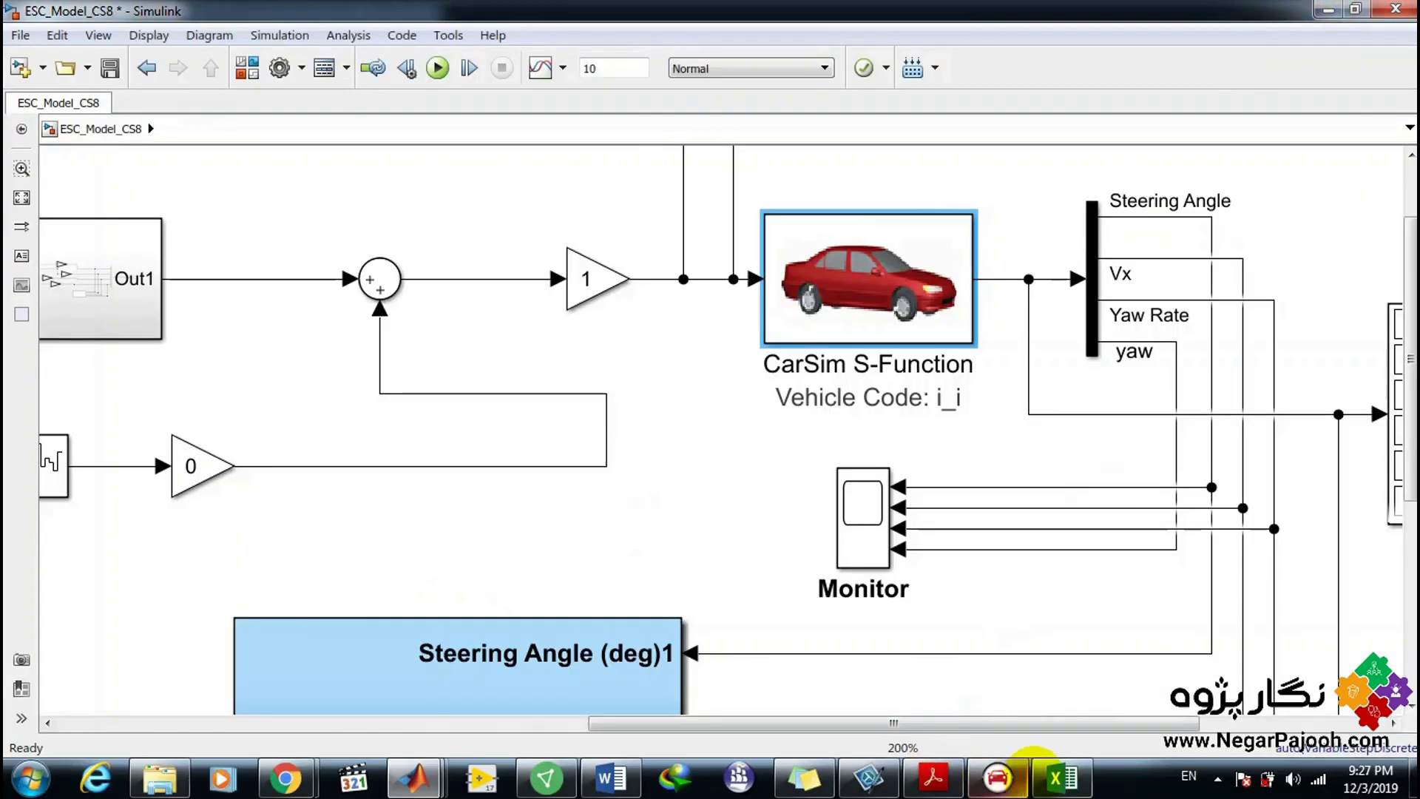
Look through the remaining output variables in i_i_outputs.xls down to the end of the list, and minimize Excel.
click(1057, 776)
scroll(209, 403, down, 15)
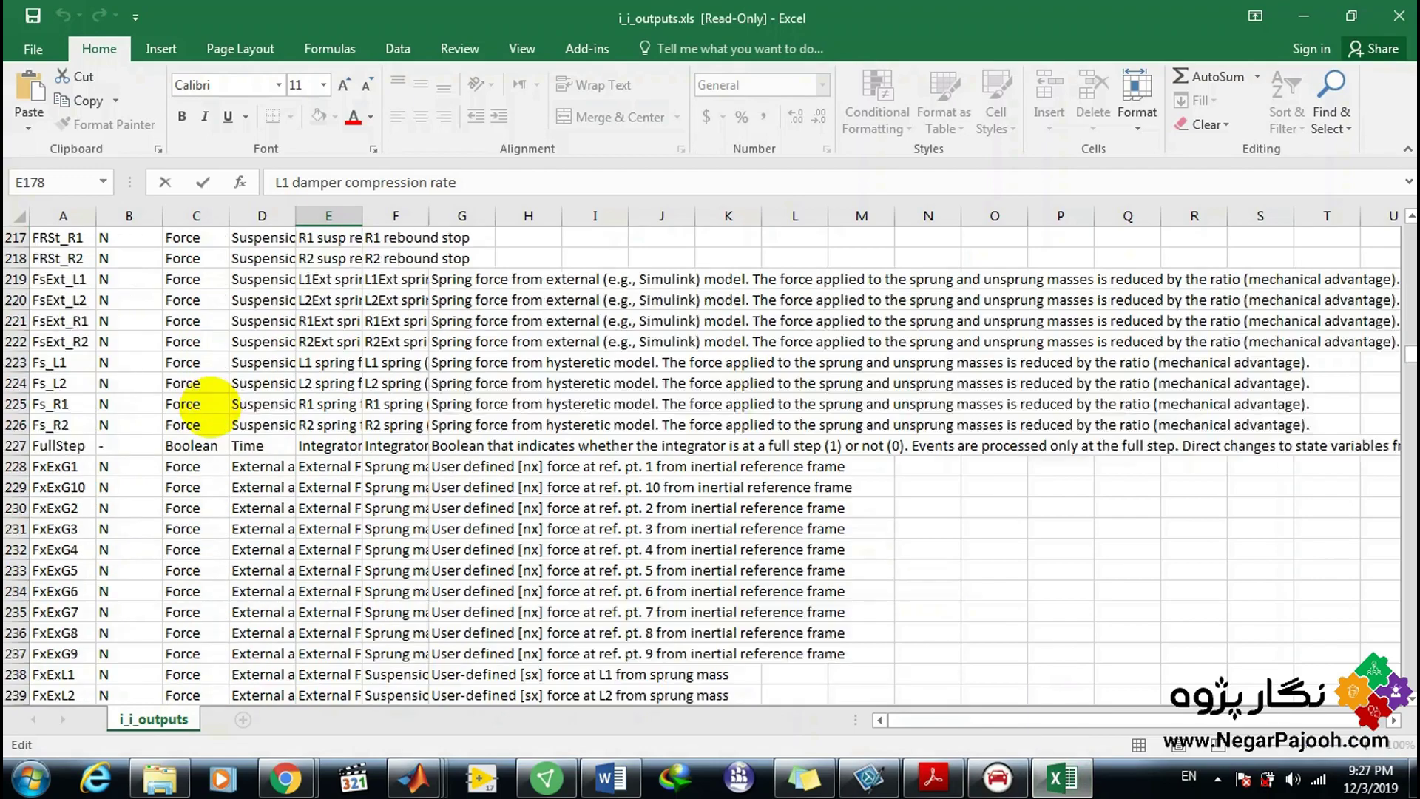
scroll(210, 403, down, 20)
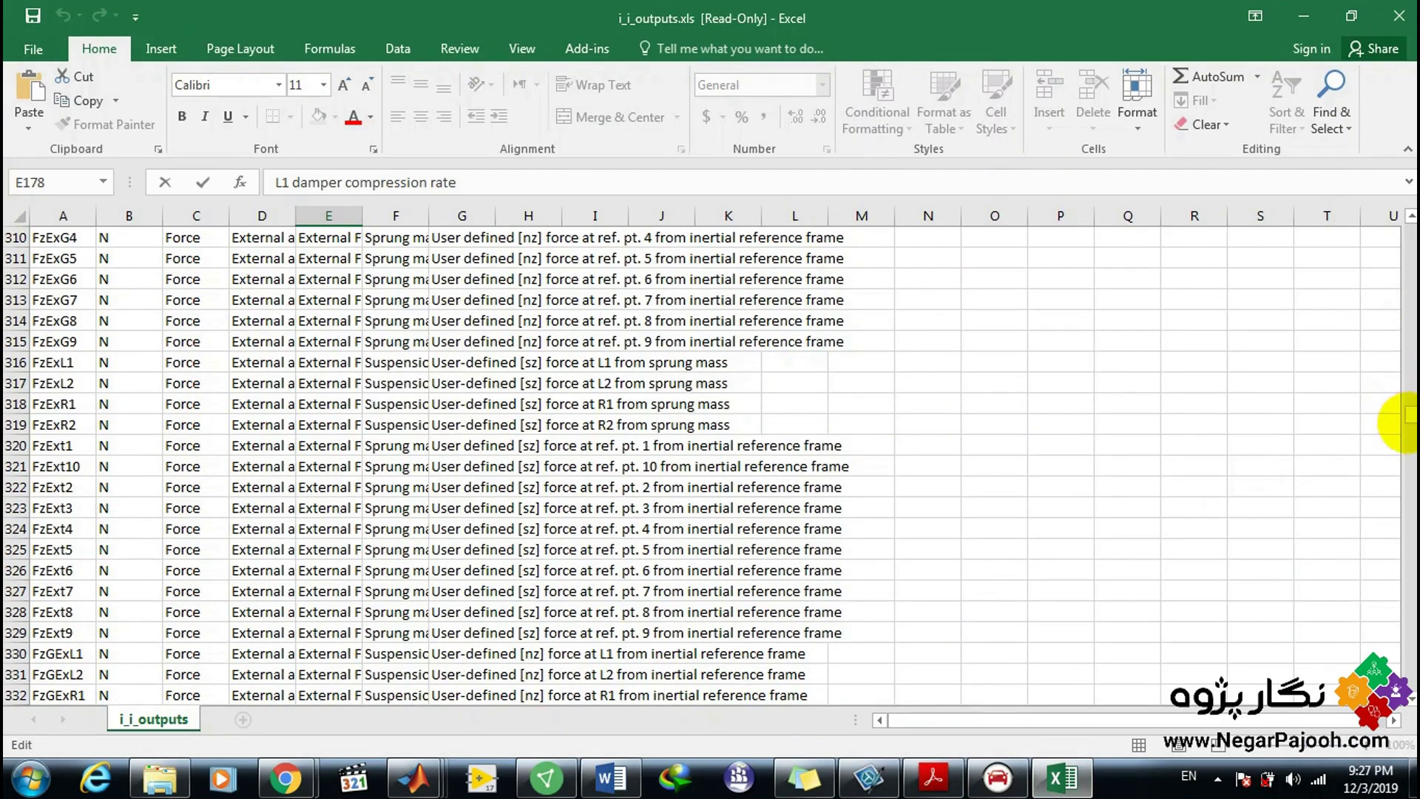
drag(1409, 418, 1408, 692)
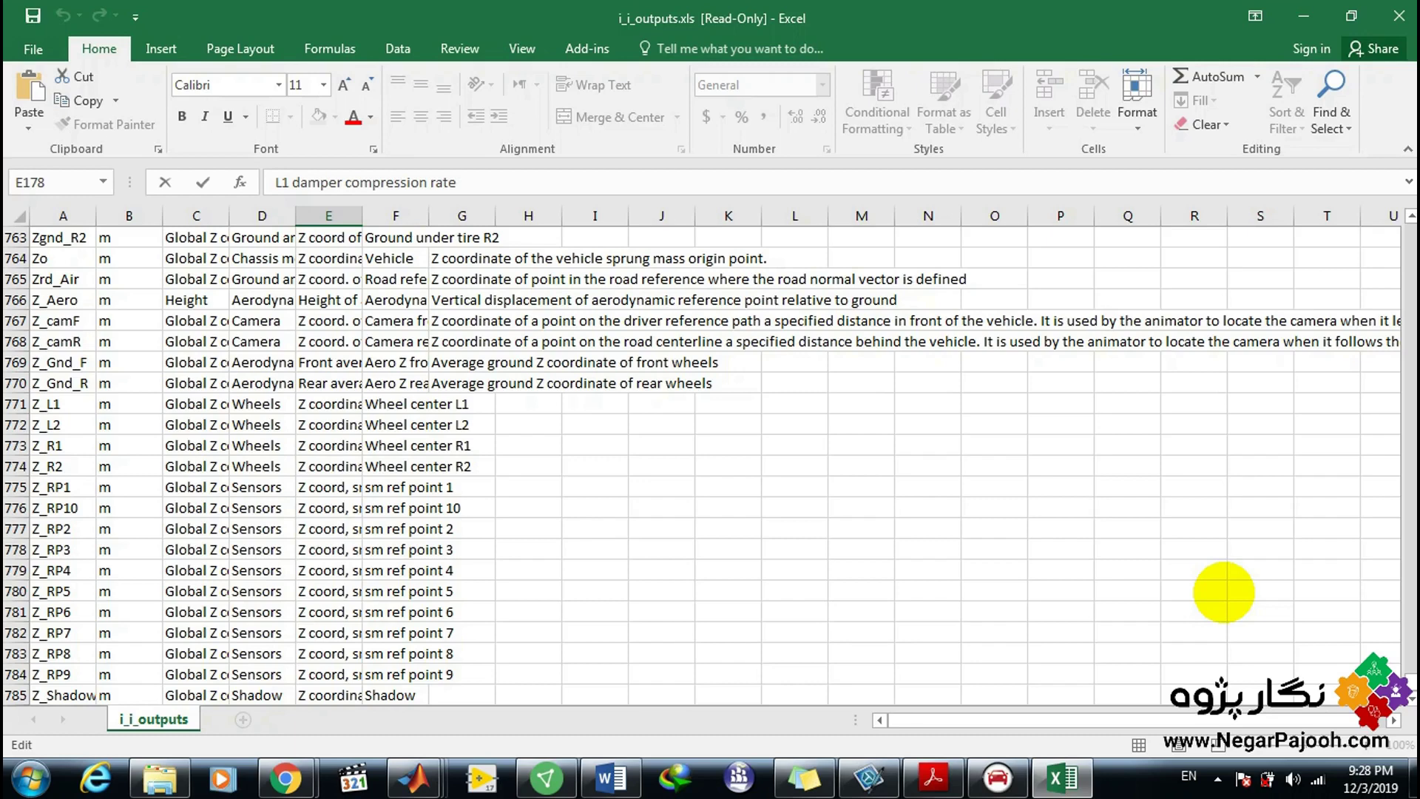
click(1303, 16)
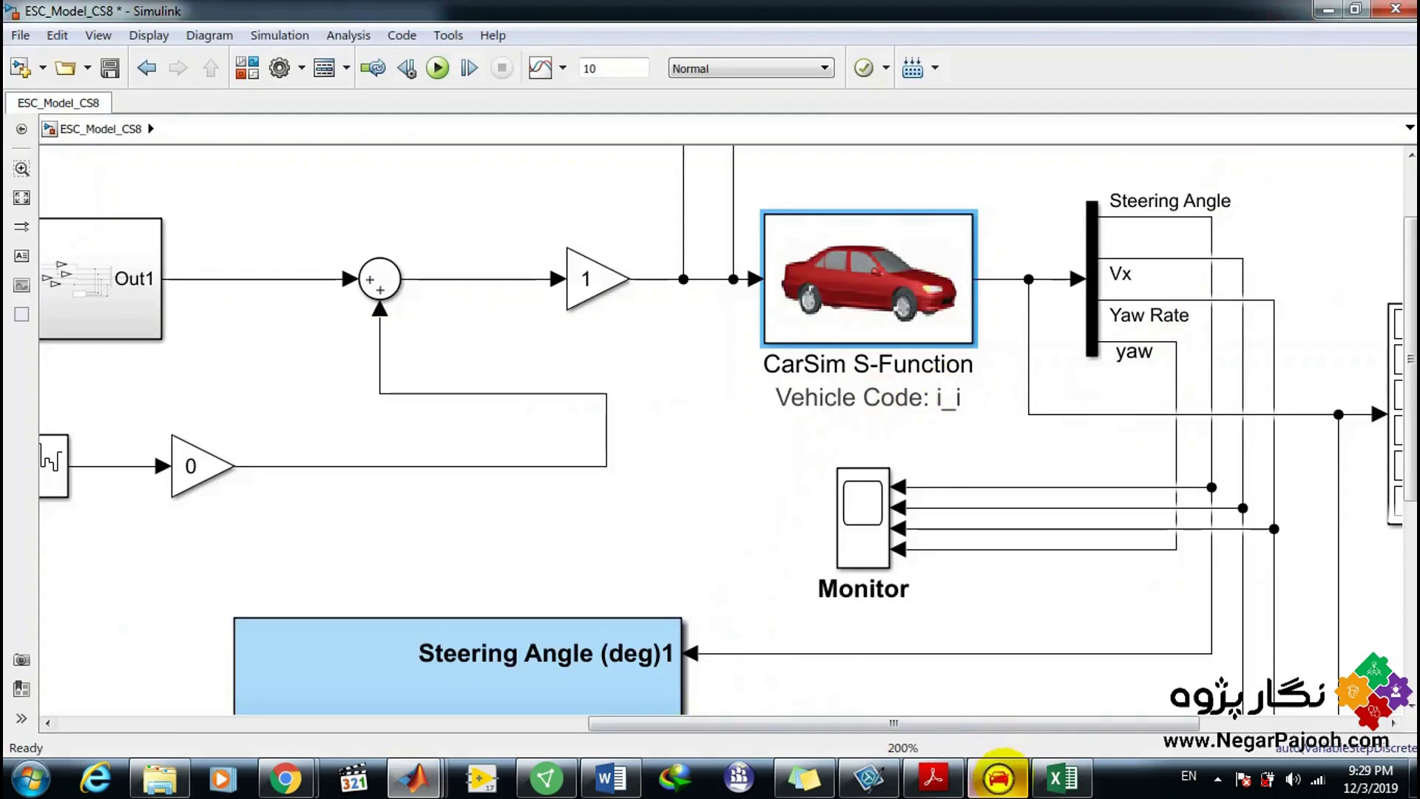
Review the active import variables IMP_FD_L1, IMP_FD_R1, IMP_FD_L2 and IMP_FD_R2 in CarSim, and minimize CarSim.
click(999, 770)
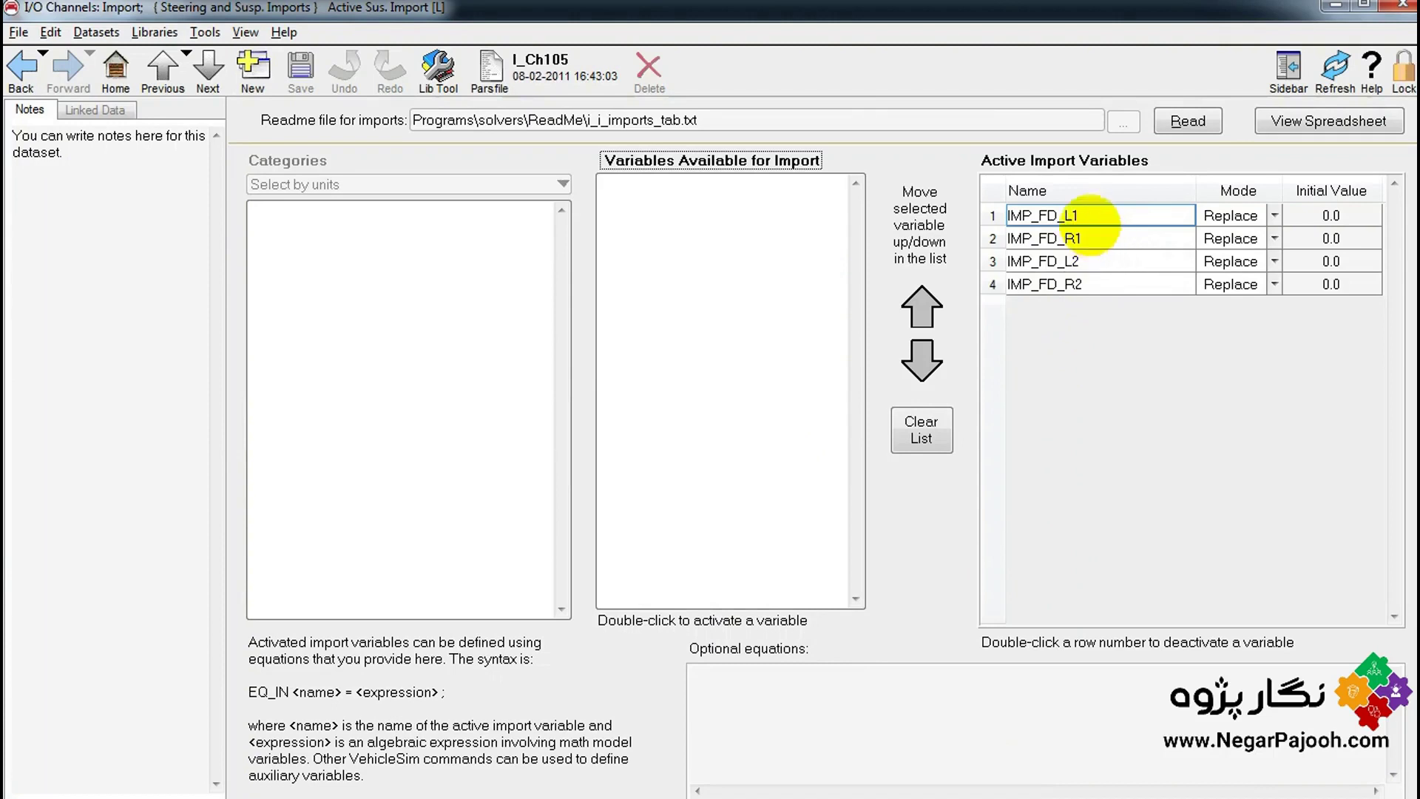
drag(1096, 235, 1095, 287)
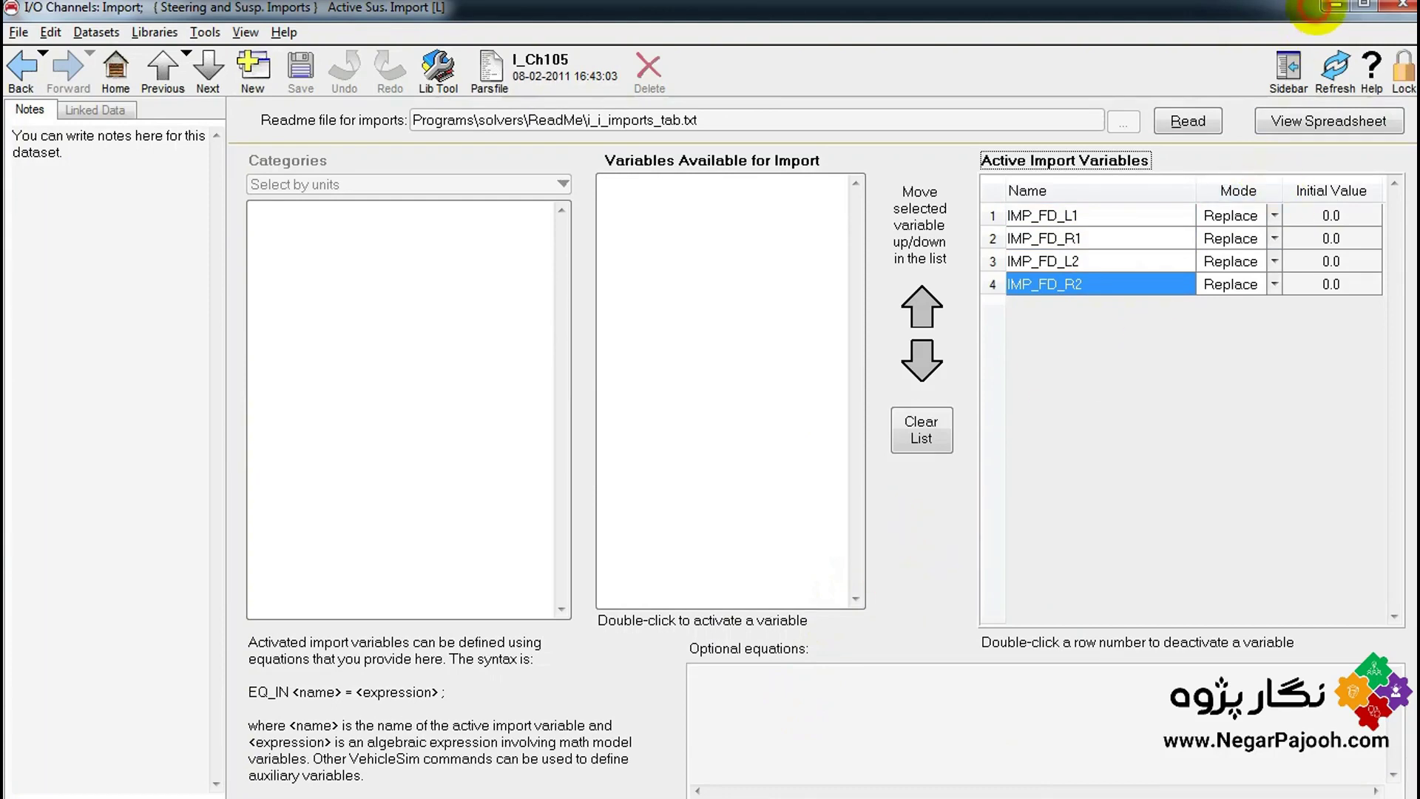
click(1330, 7)
Read the fuzzy controller's input and output definitions on pages 73 and 74 of p.pdf, and minimize the document.
click(933, 777)
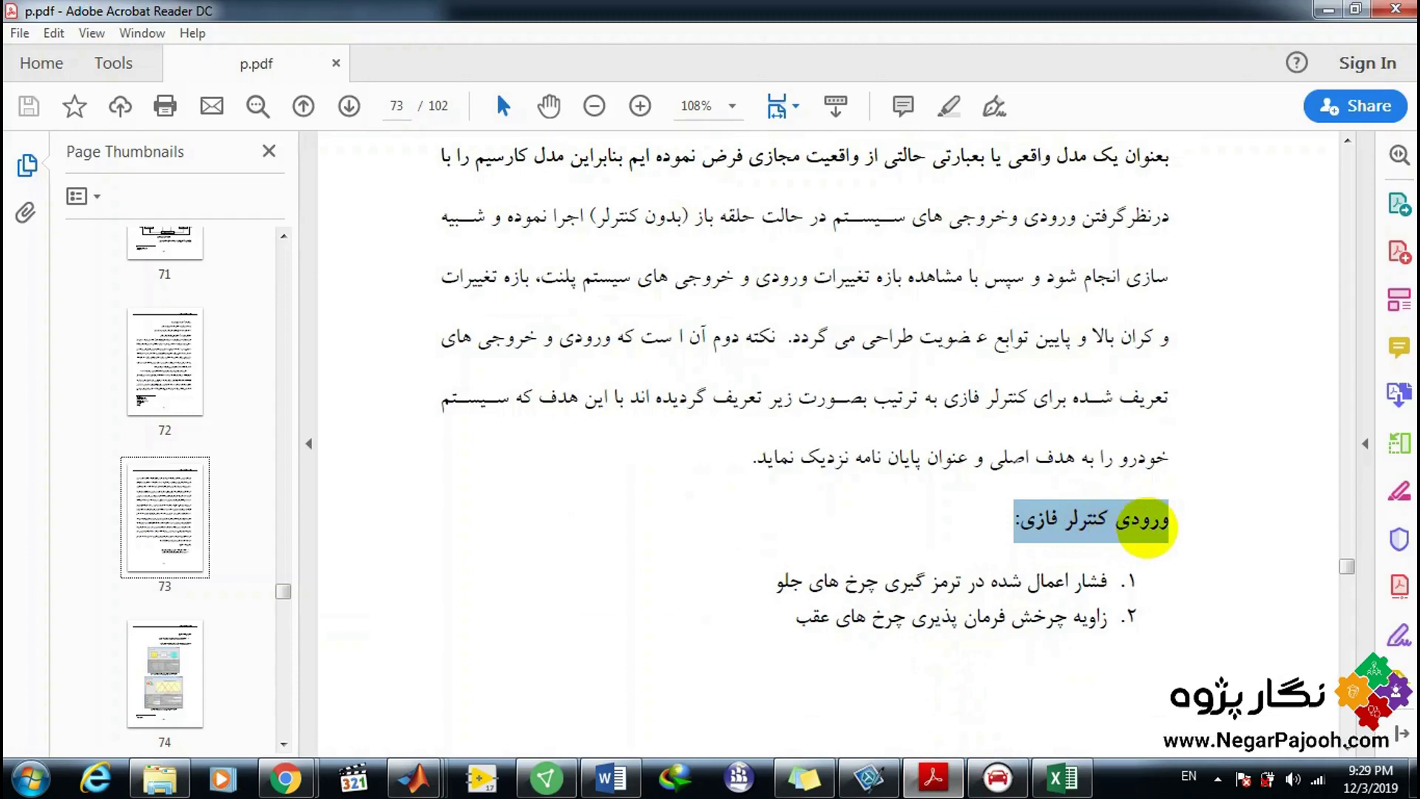
scroll(1131, 581, down, 8)
scroll(1127, 586, down, 2)
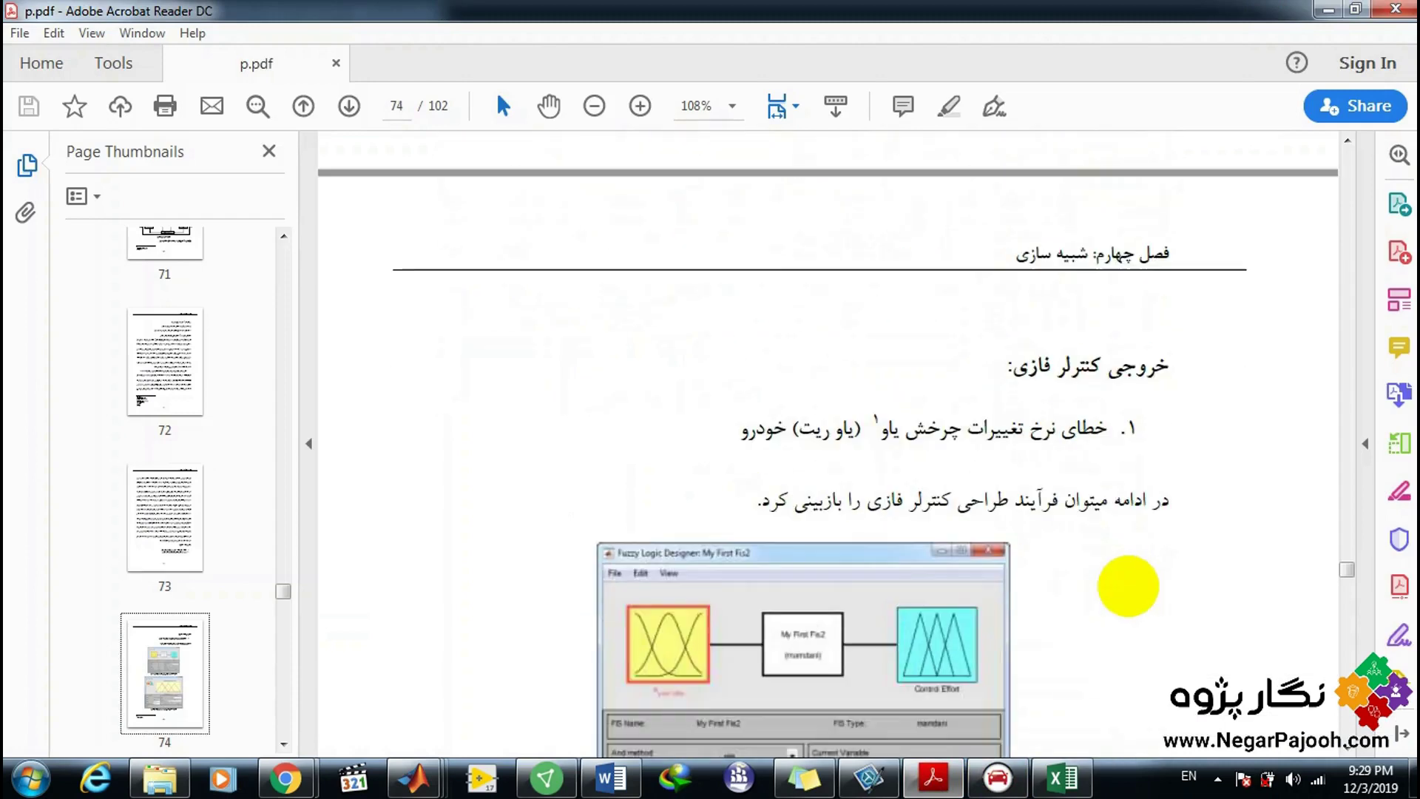
scroll(1129, 587, up, 6)
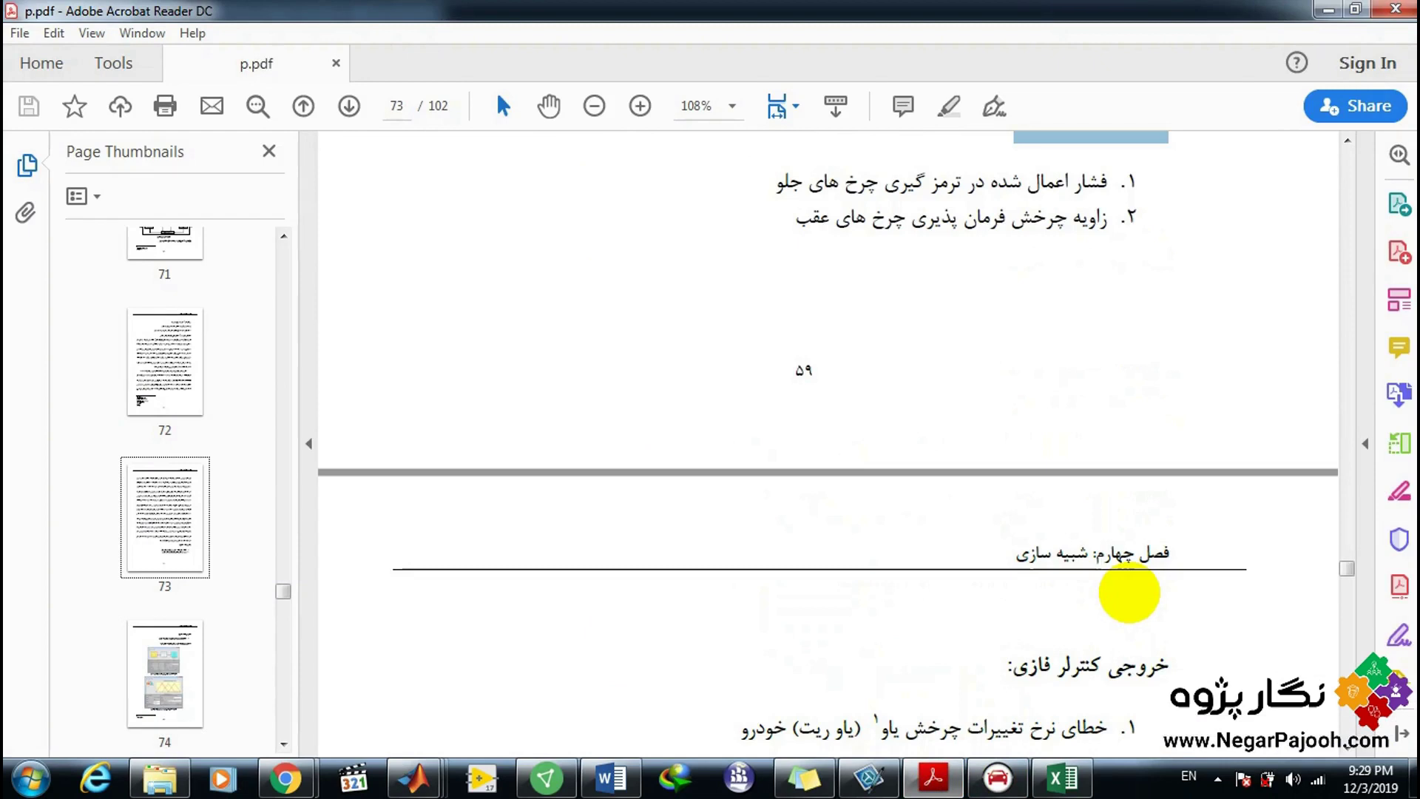
scroll(1129, 591, up, 2)
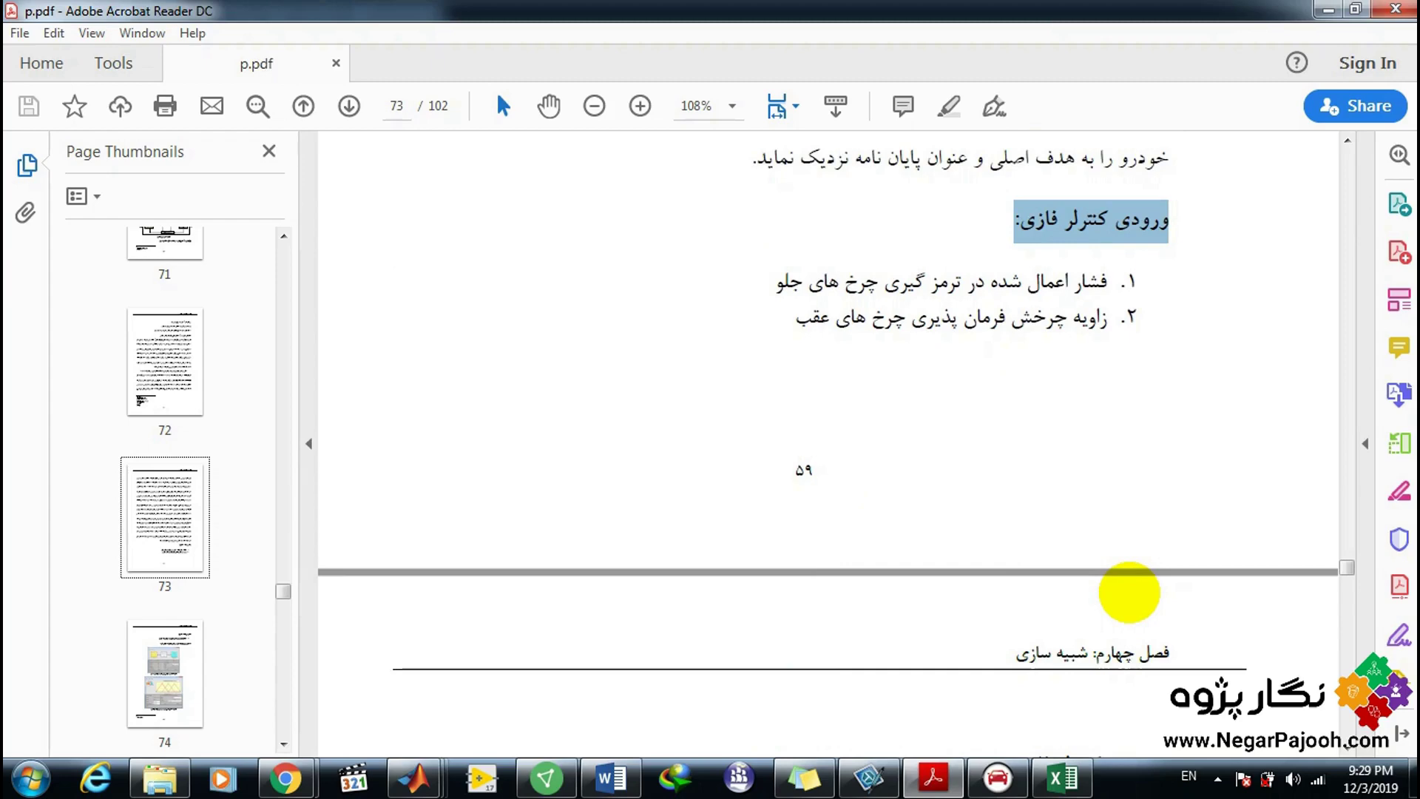
scroll(1129, 592, down, 4)
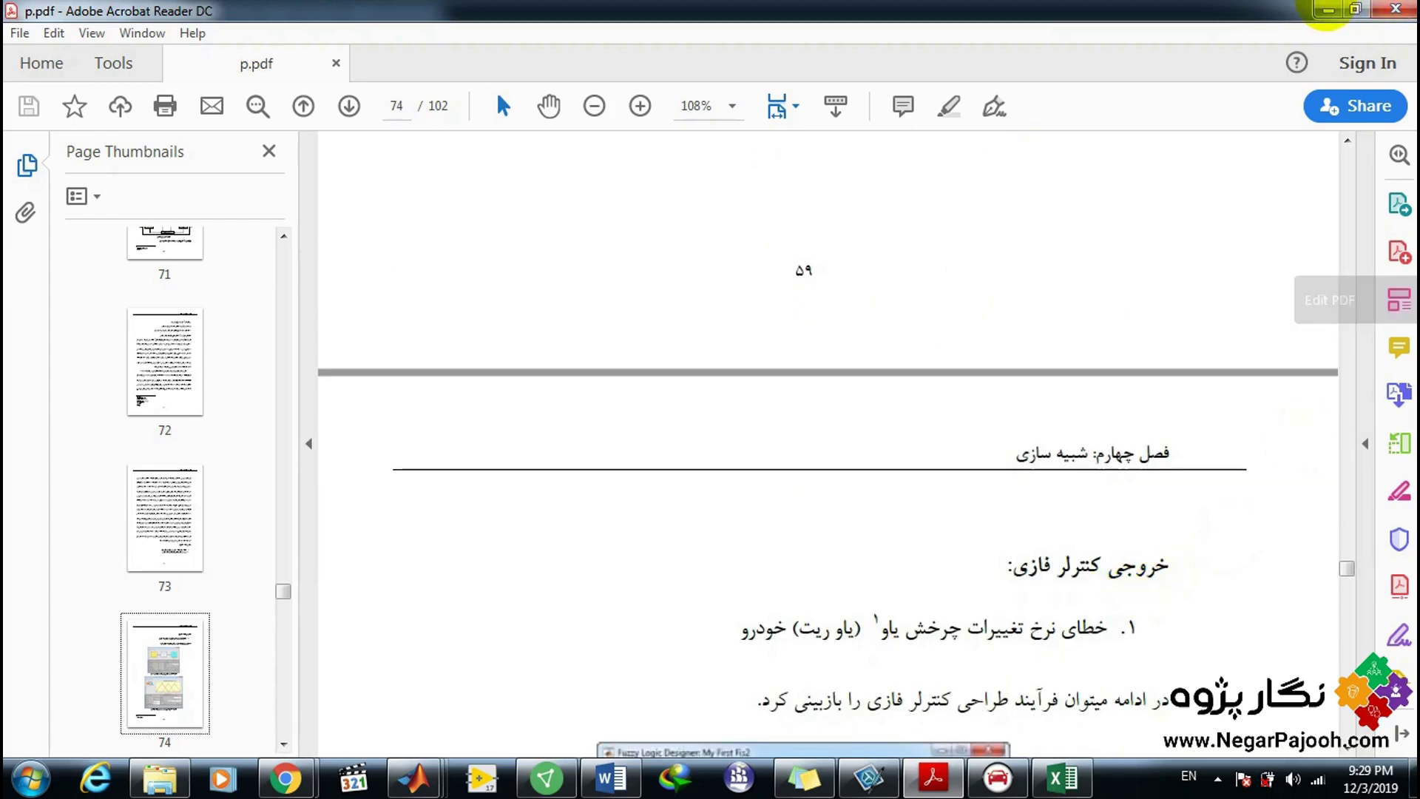
click(1327, 10)
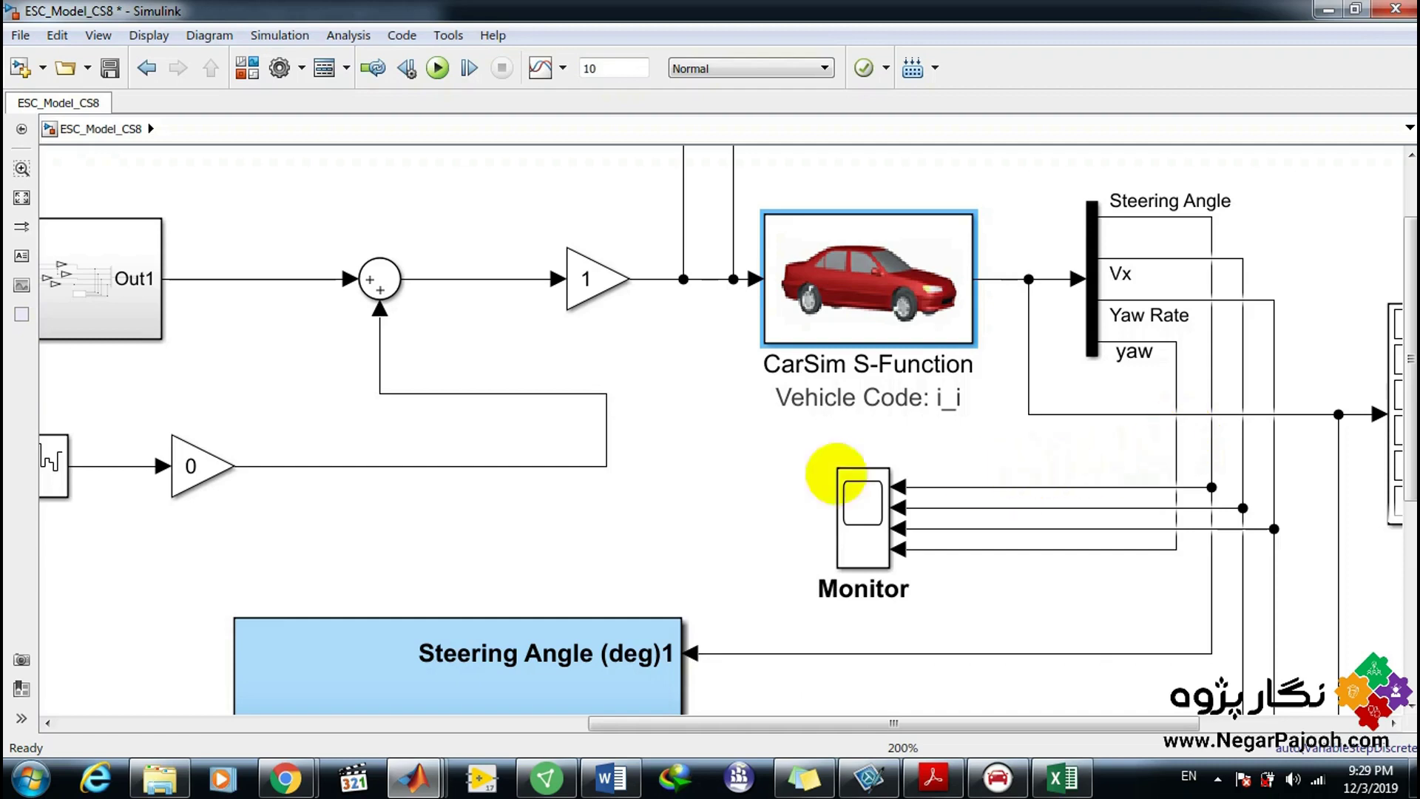
Straighten the signal line running from the 0 gain block to the sum block in ESC_Model_CS8.
drag(603, 434, 428, 421)
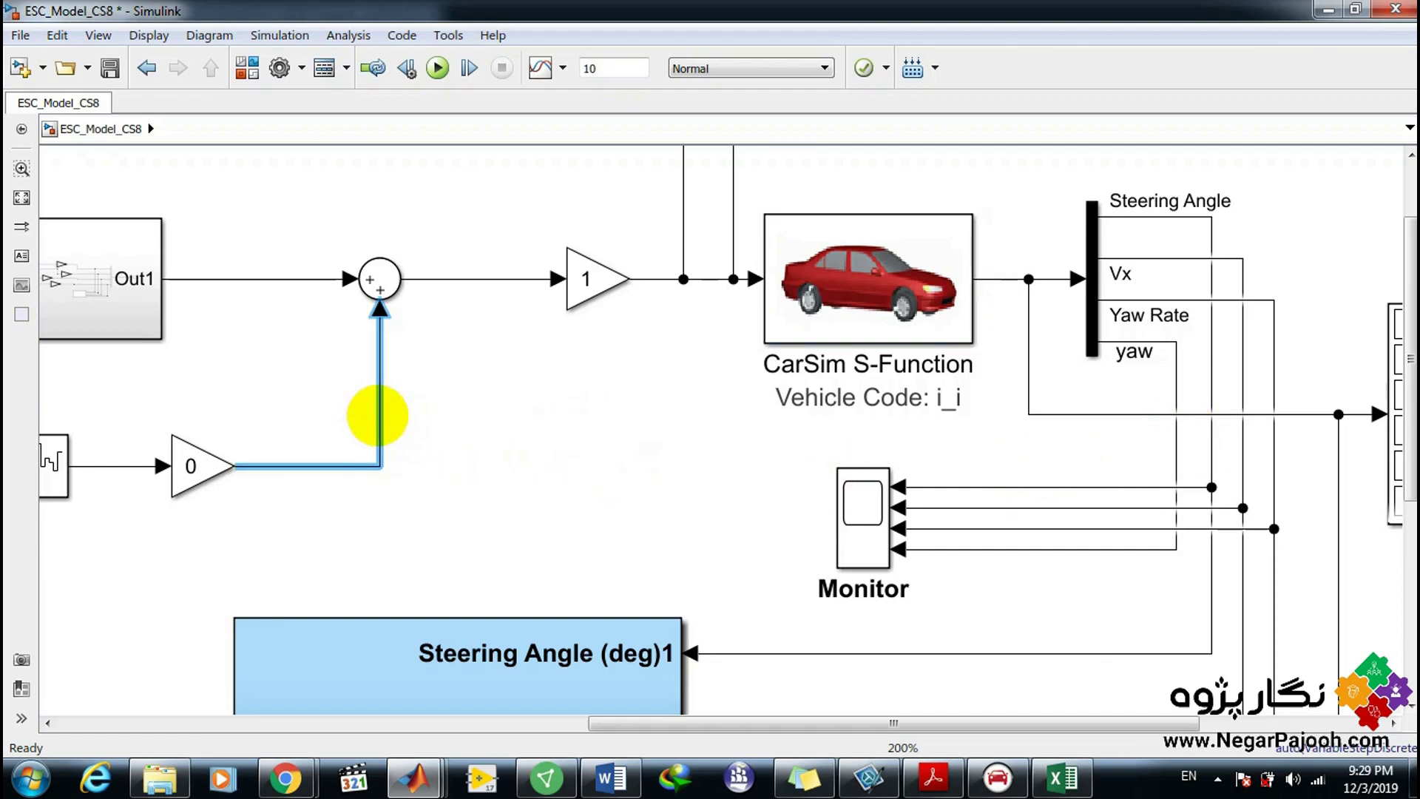
click(545, 422)
scroll(545, 422, down, 2)
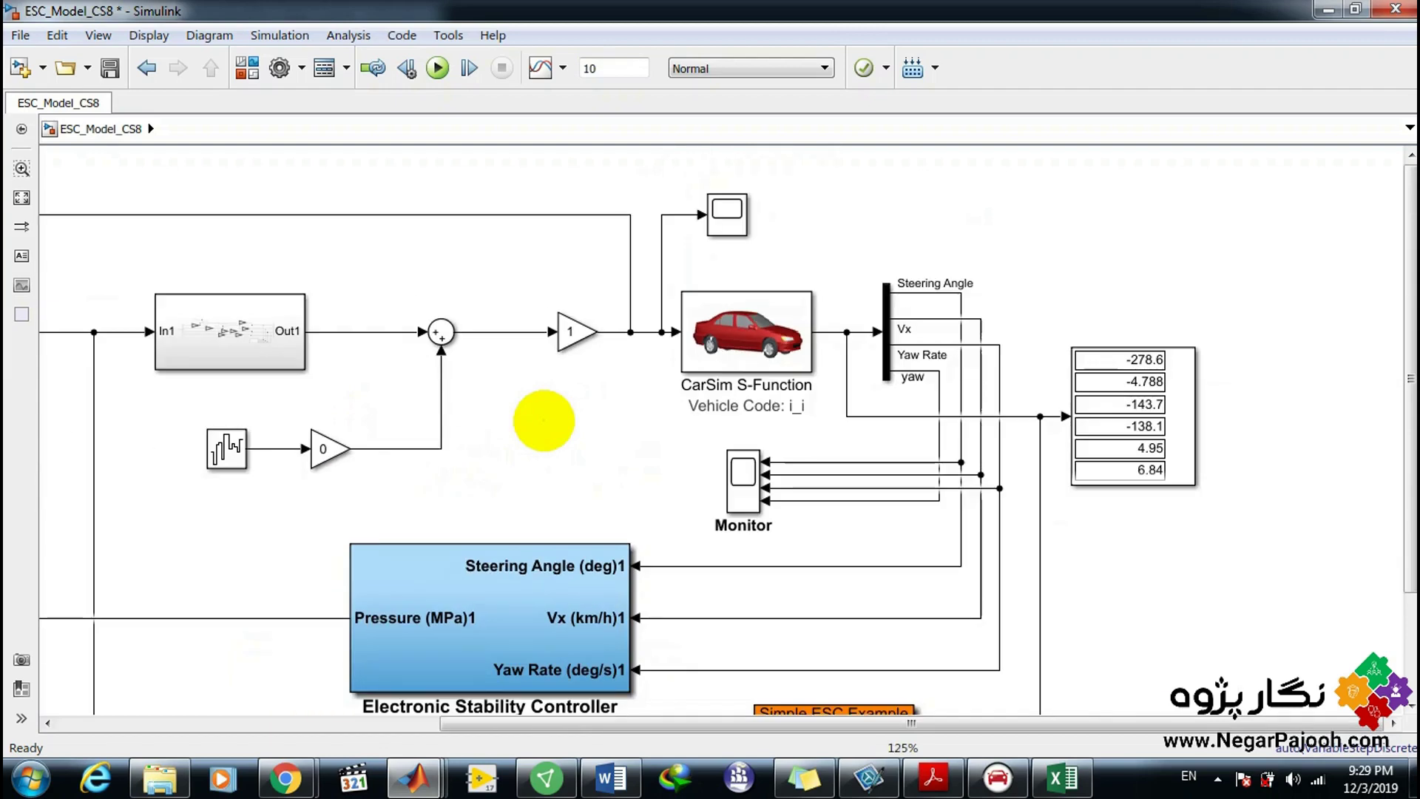
drag(544, 420, 746, 251)
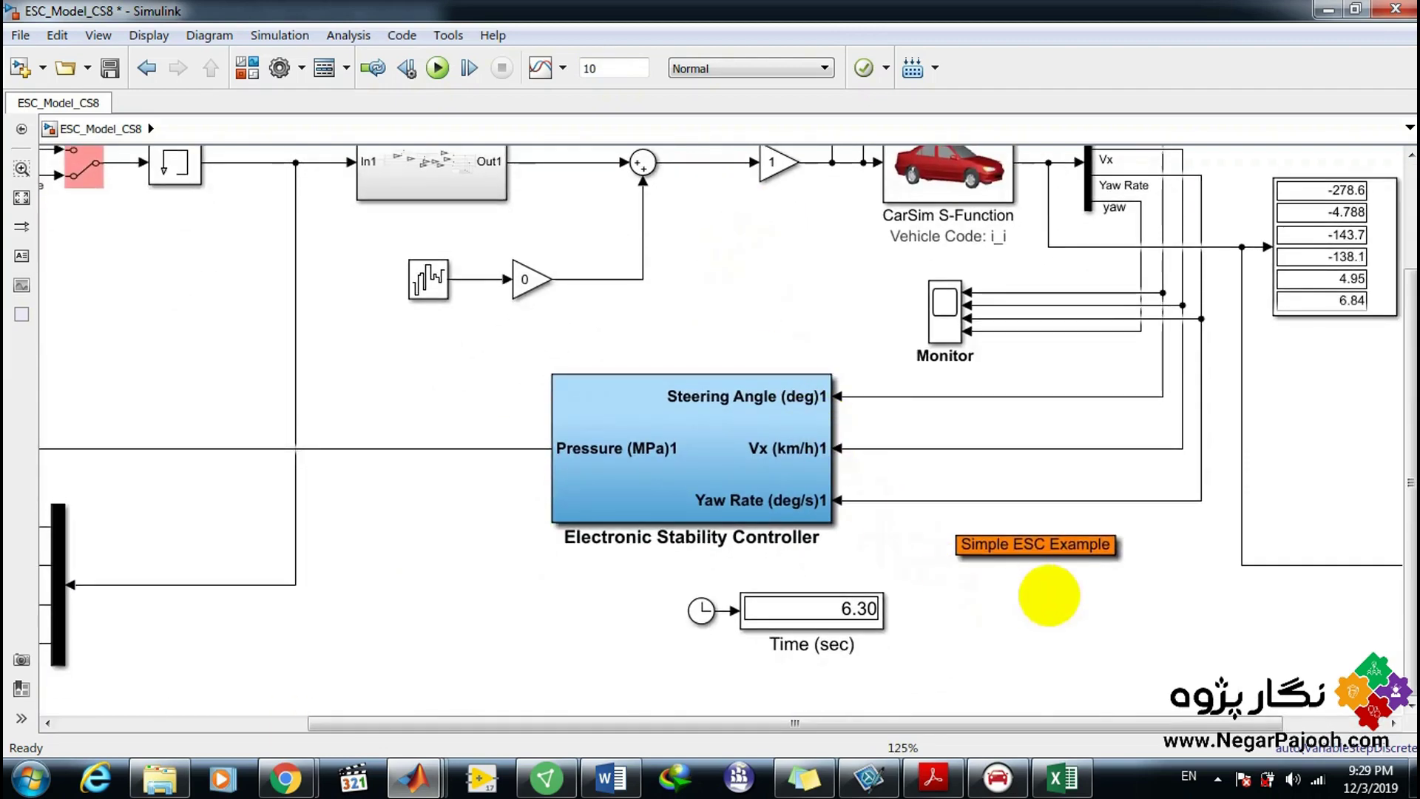
Go back to CarSim's Run Control screen and send the Baseline #1 run to Simulink.
mouse_move(996, 773)
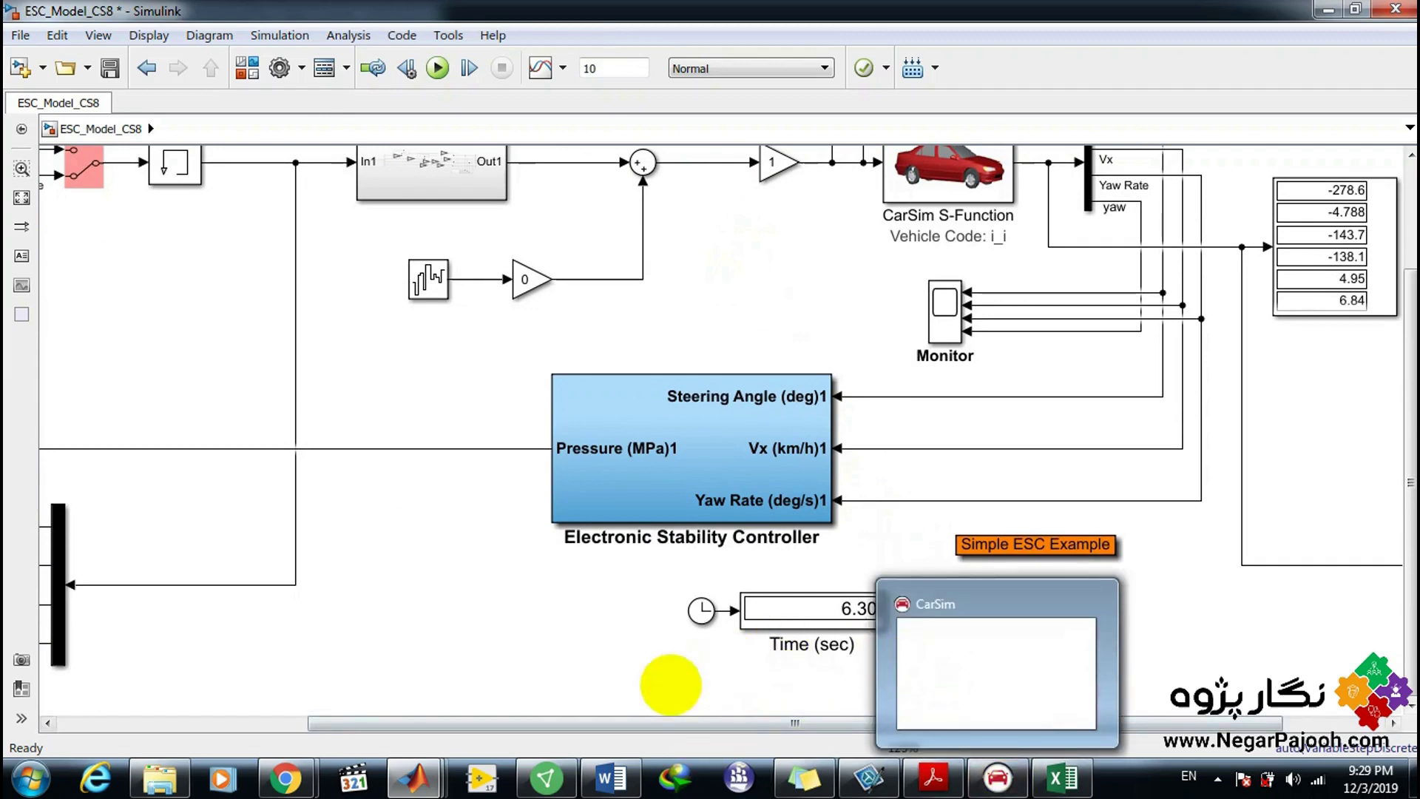
click(996, 772)
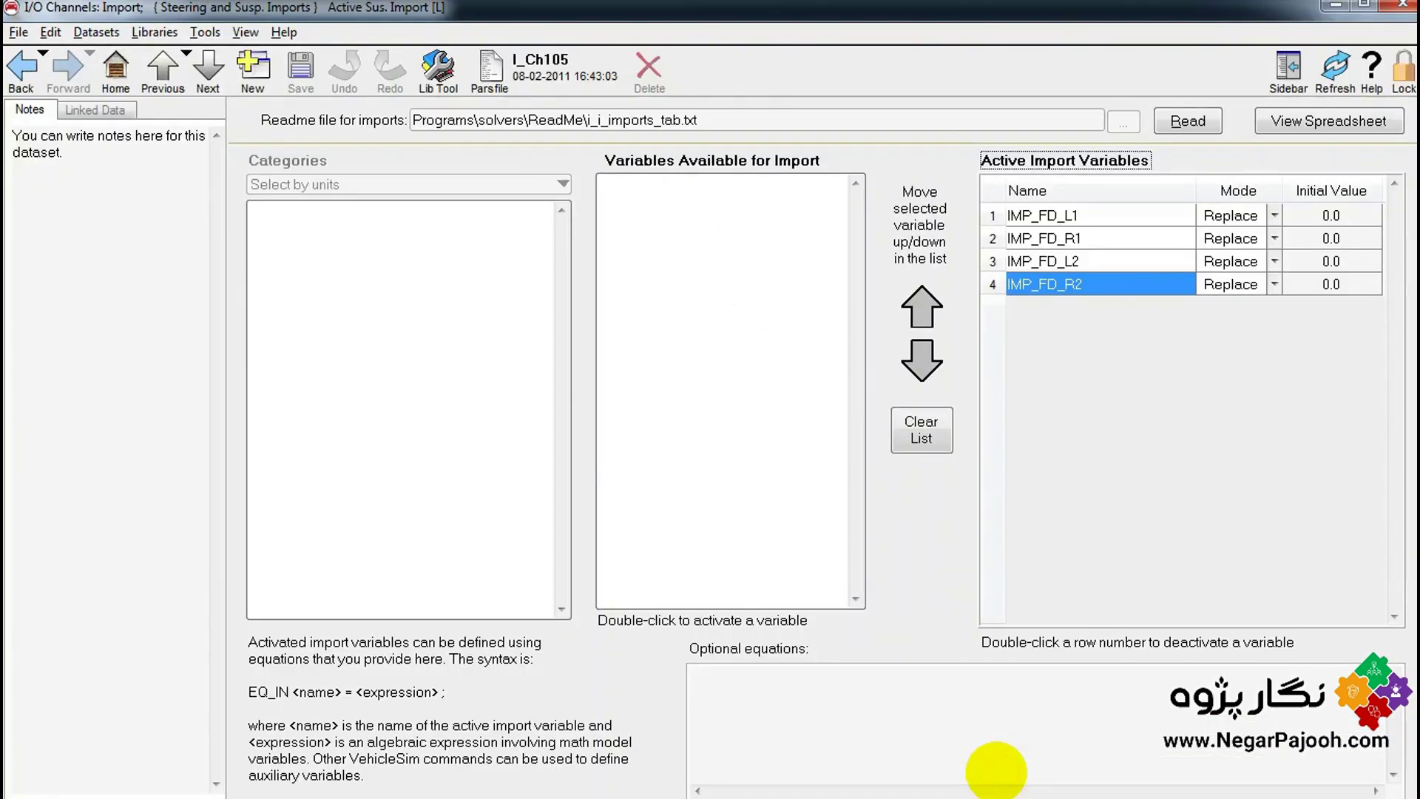
click(20, 65)
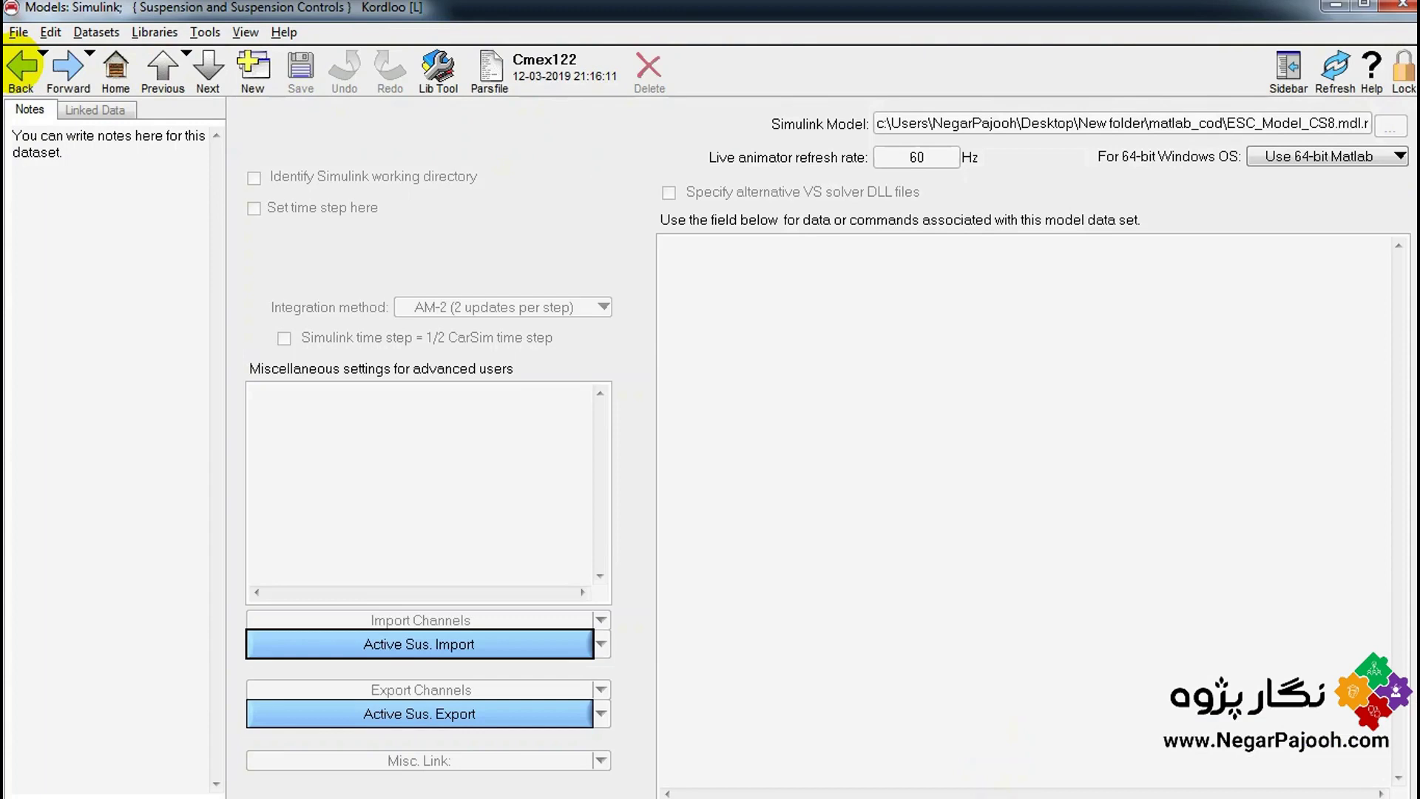
click(20, 65)
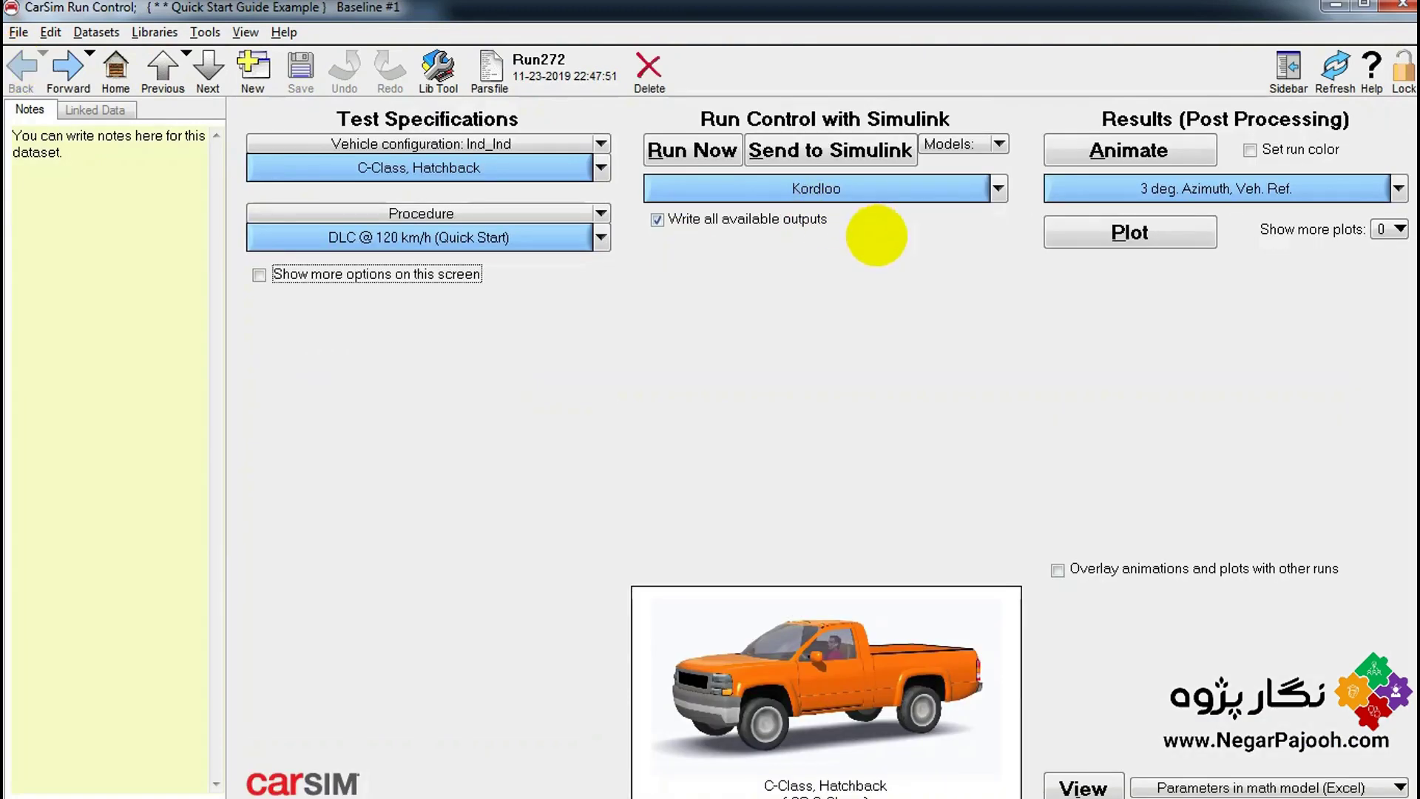
click(864, 151)
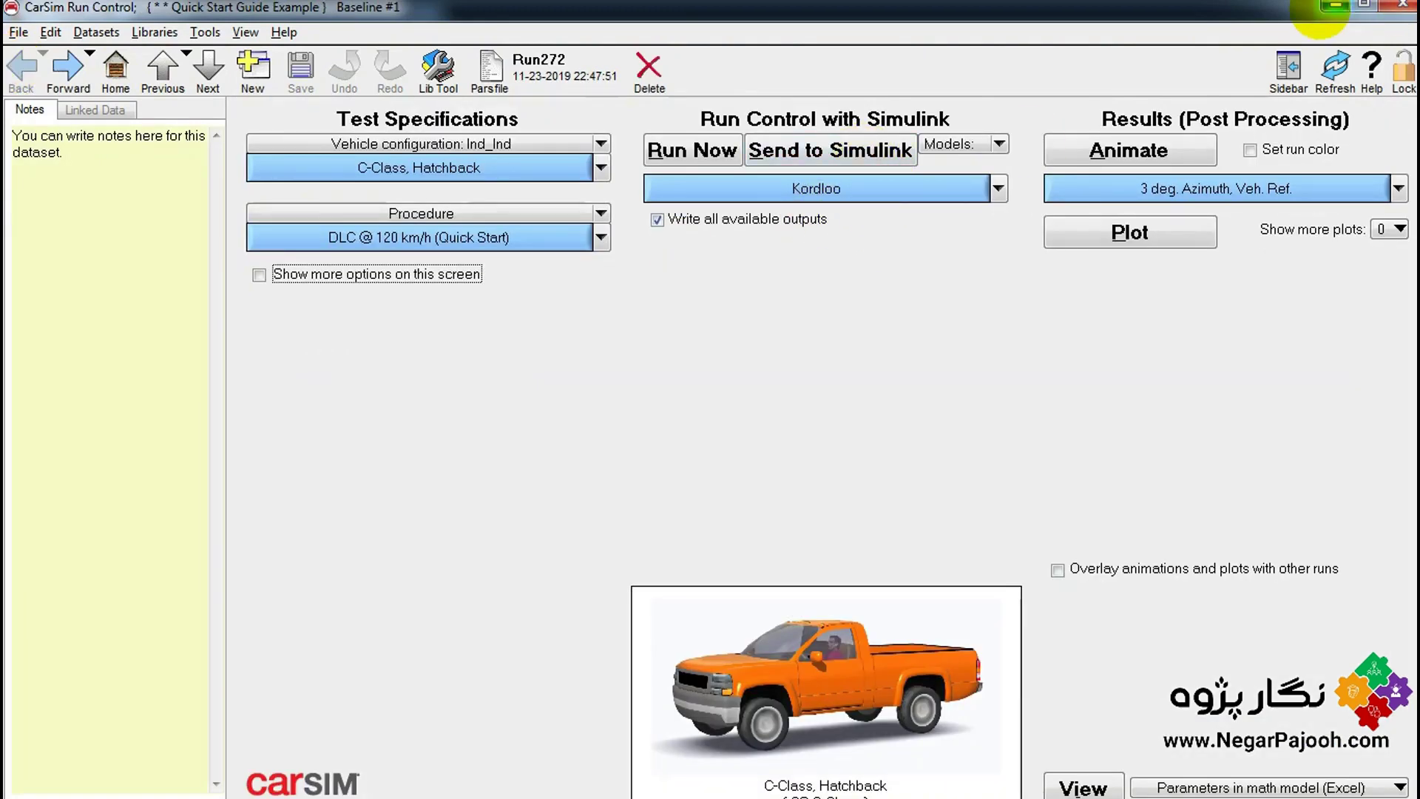
Run the KordLo.m script from the MATLAB editor, choosing Khis as the road type.
mouse_move(415, 776)
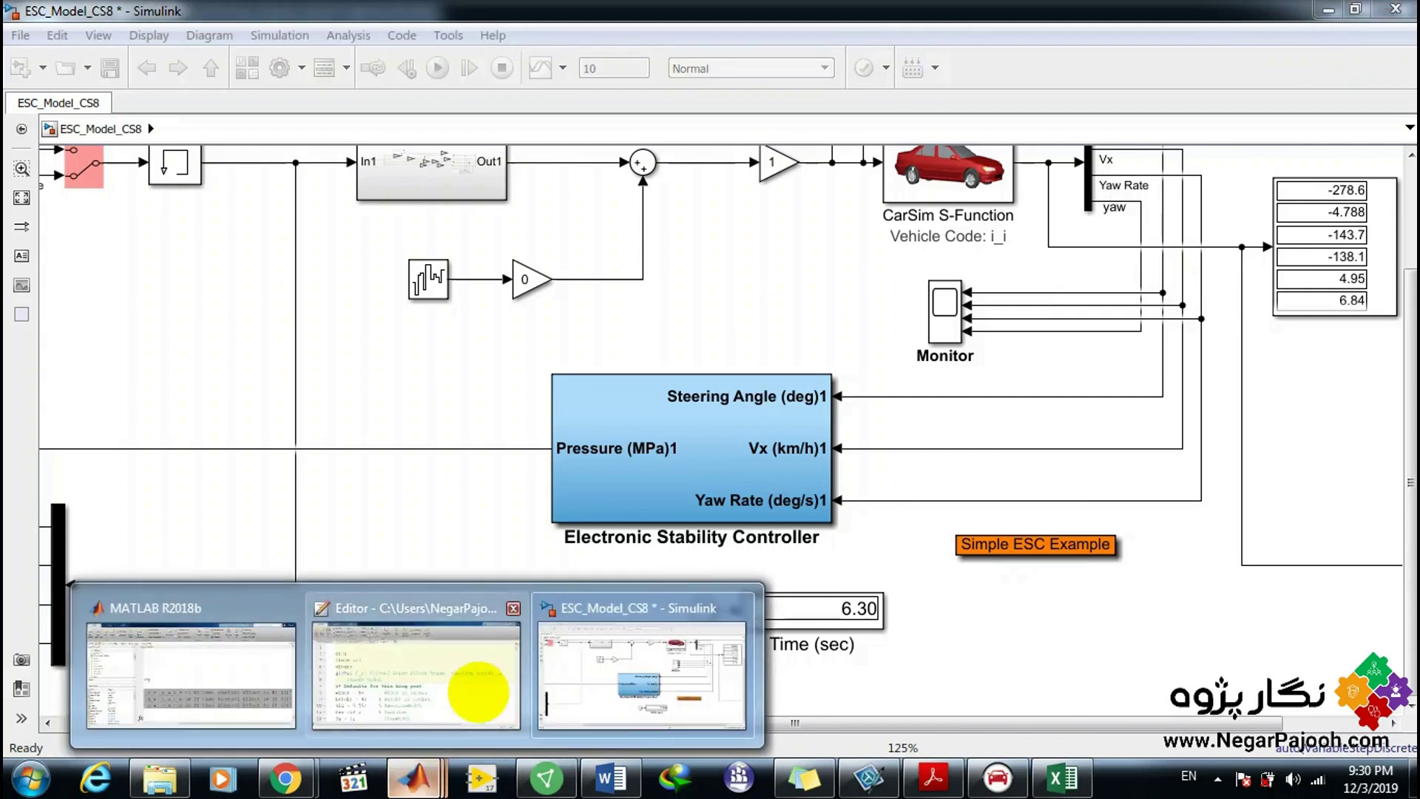
click(475, 676)
click(577, 81)
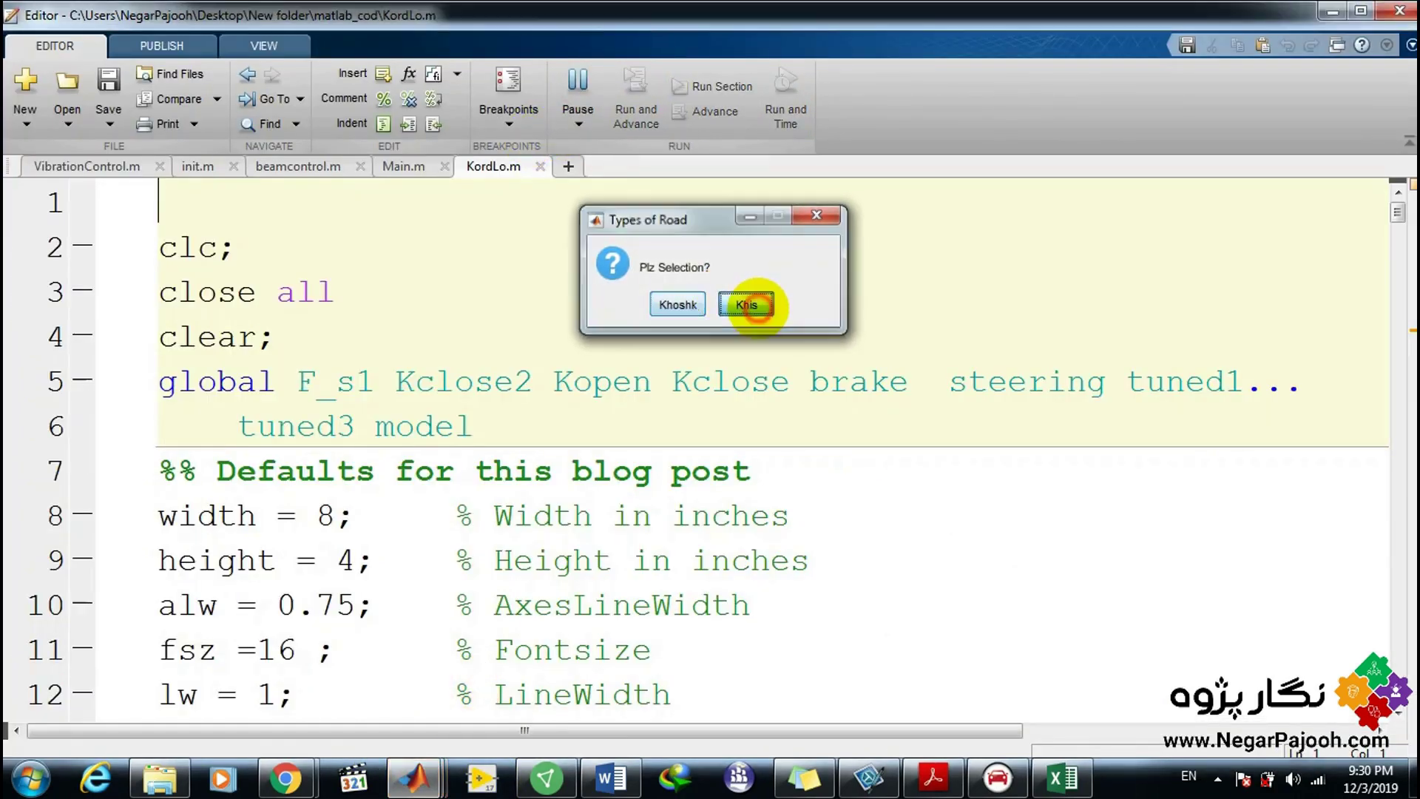
click(747, 305)
click(874, 303)
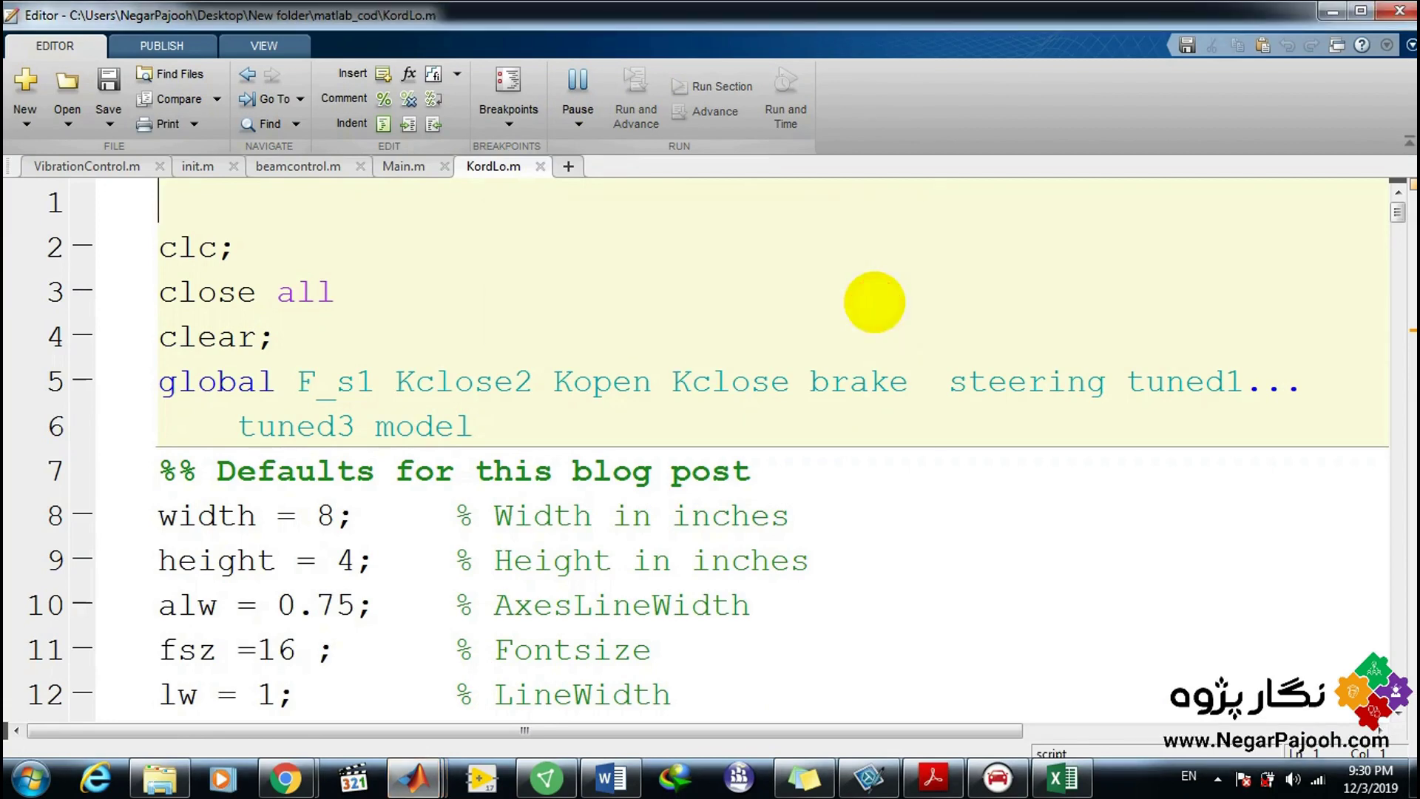
Open the Double Lane Change road dataset of the DLC @ 120 km/h procedure in CarSim, unlock it and minimize CarSim.
click(993, 773)
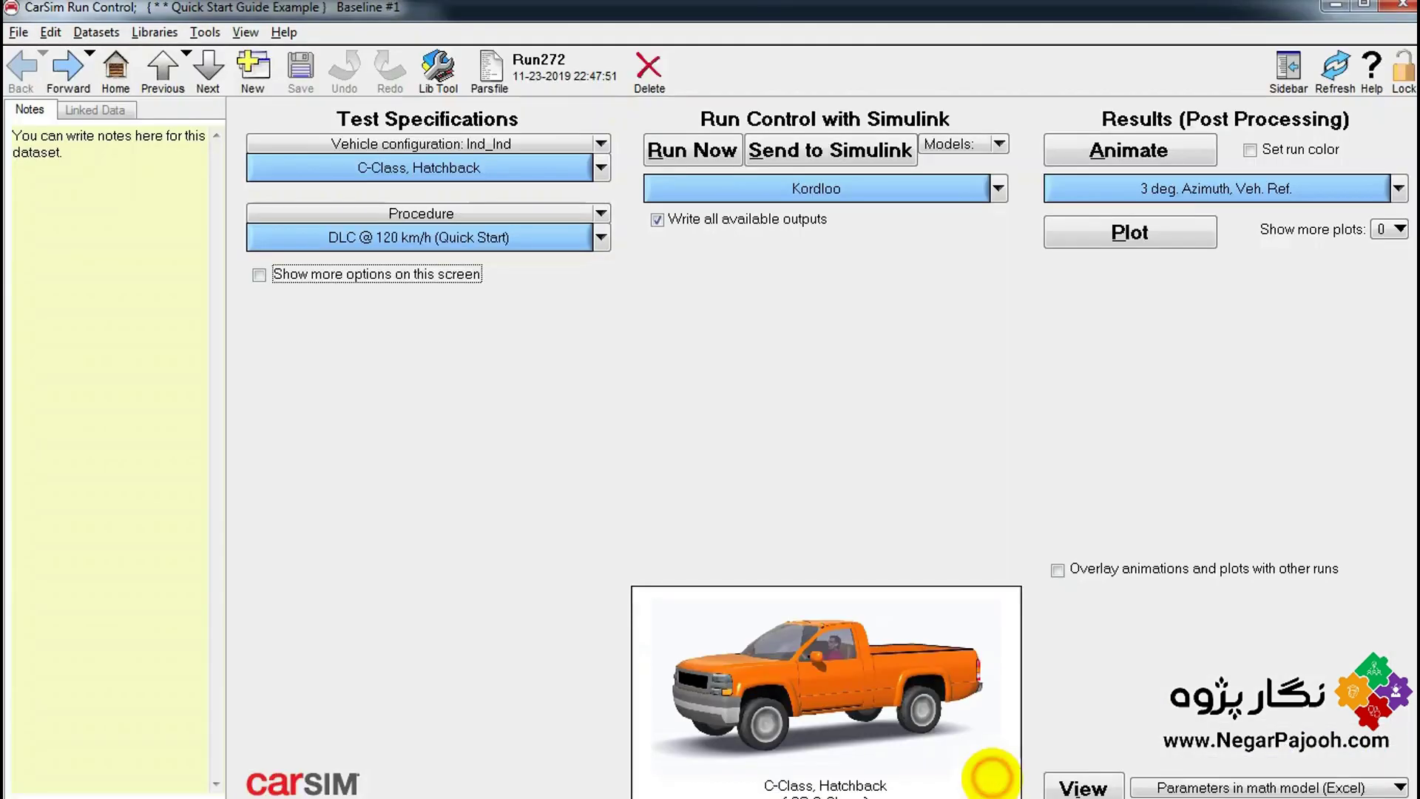
click(770, 185)
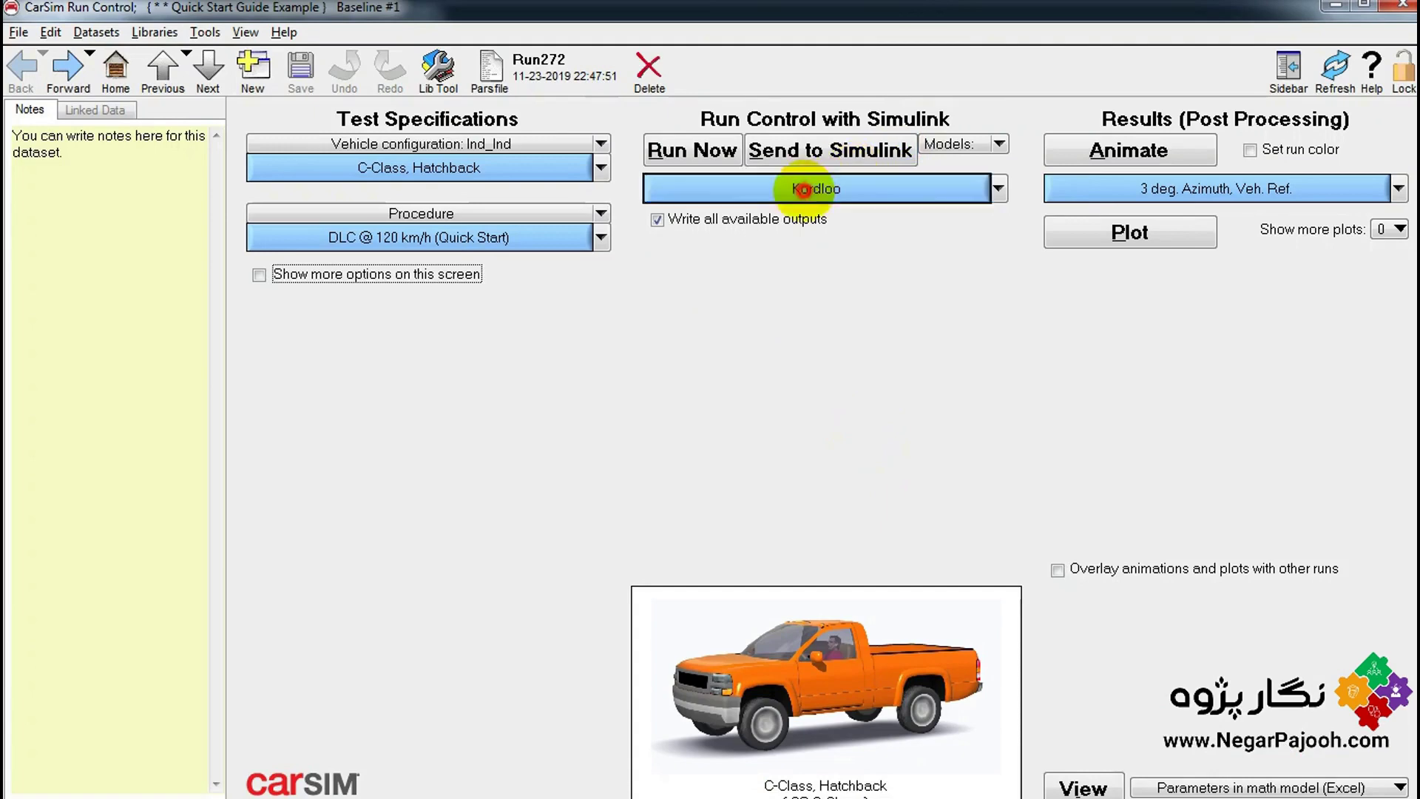
click(21, 65)
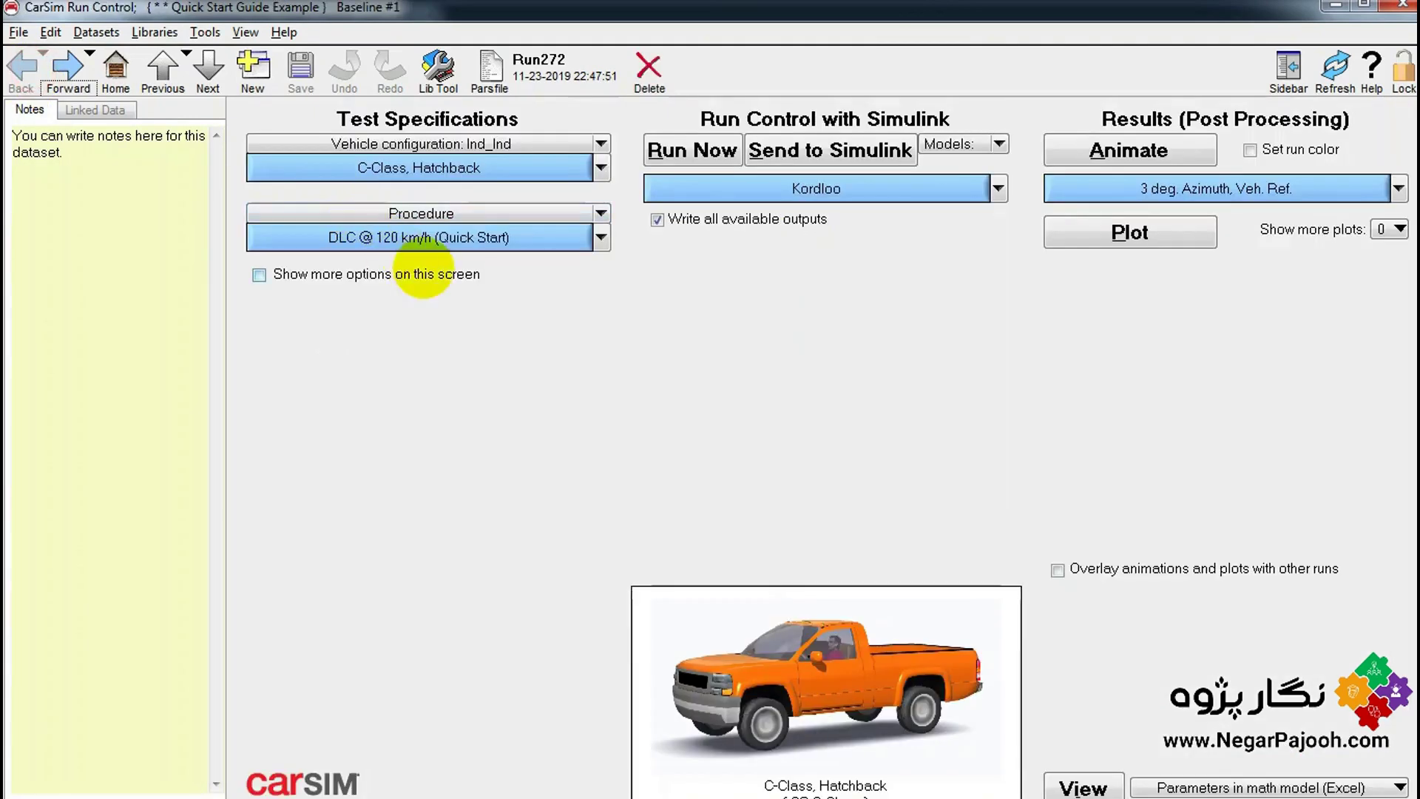
click(459, 229)
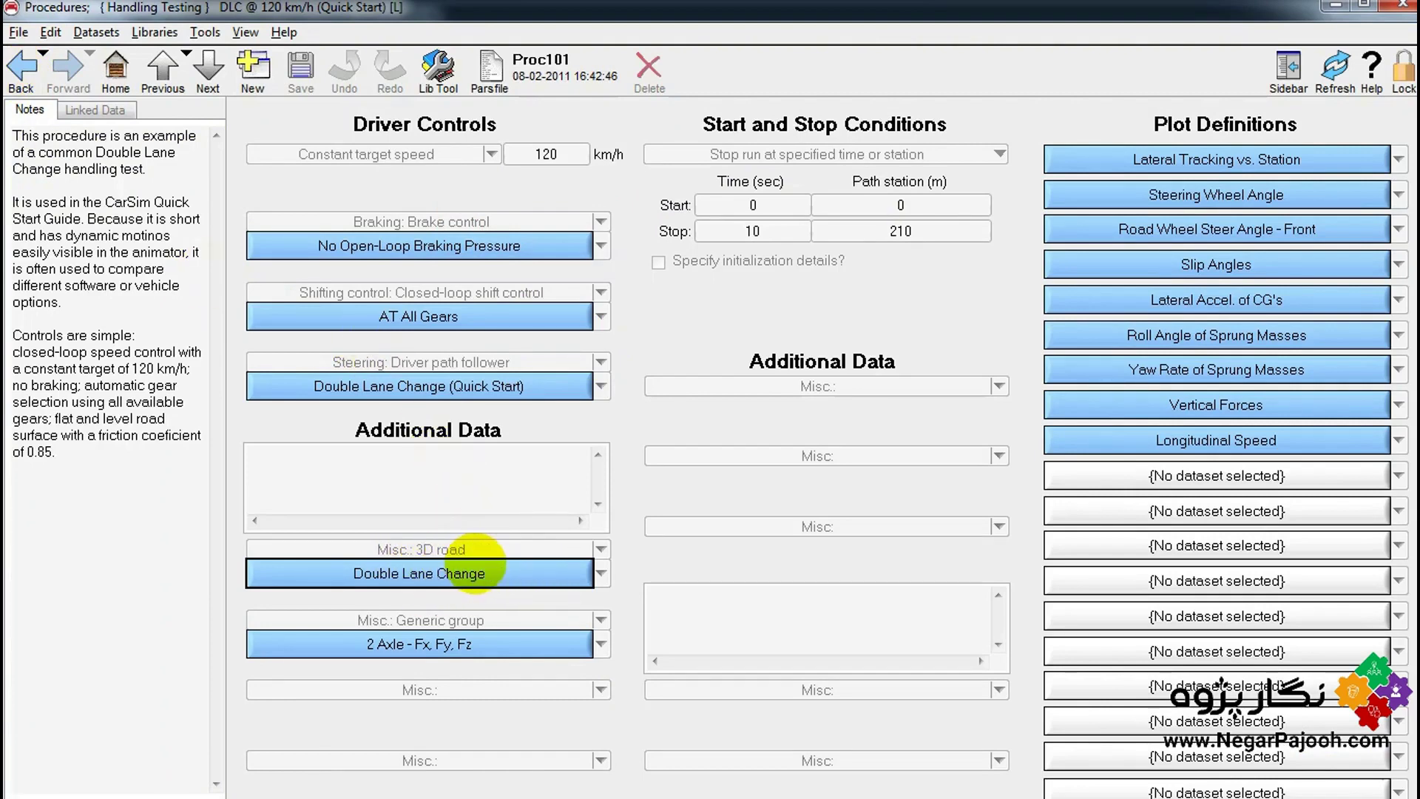
click(491, 573)
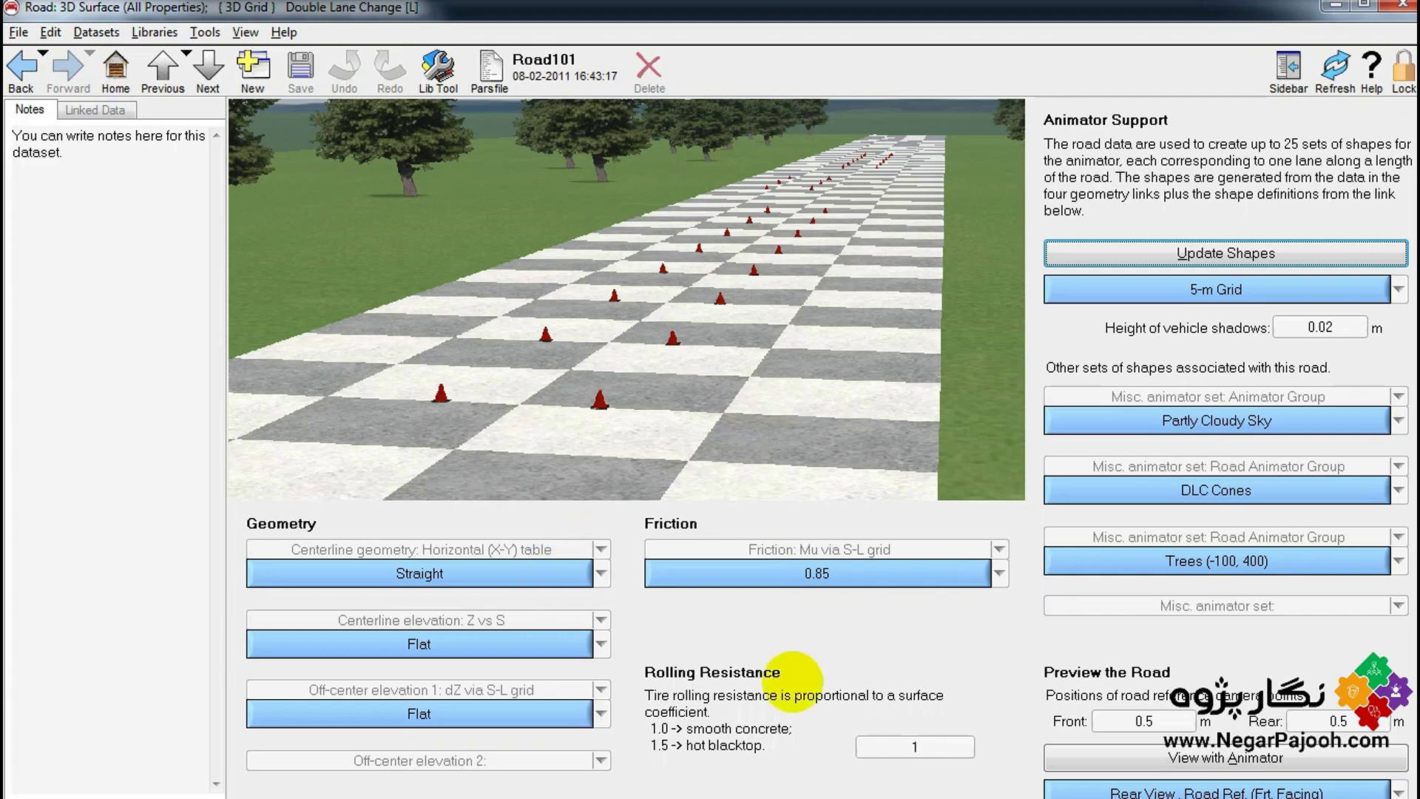
click(1403, 68)
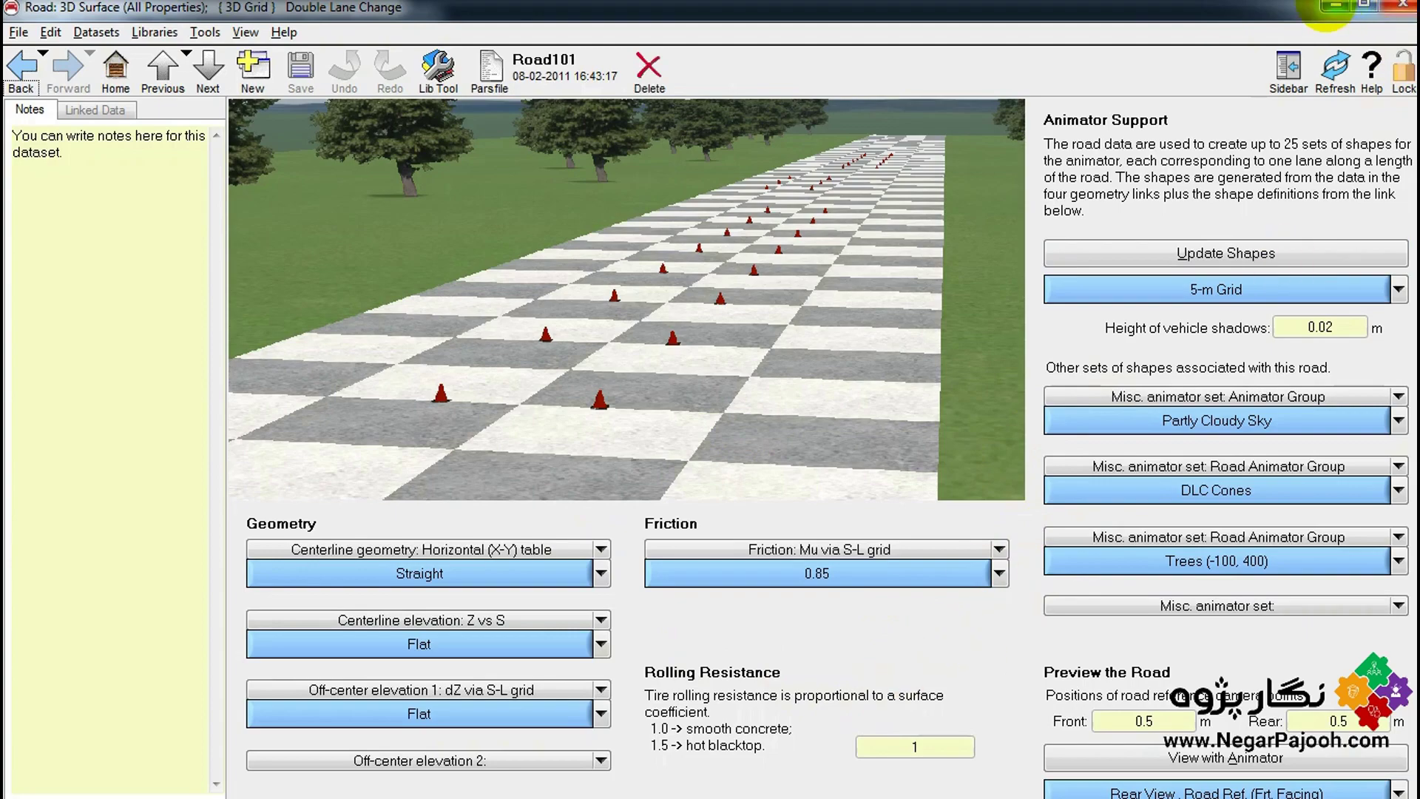
click(1401, 7)
Interrupt the running KordLo script in MATLAB's Command Window.
mouse_move(414, 775)
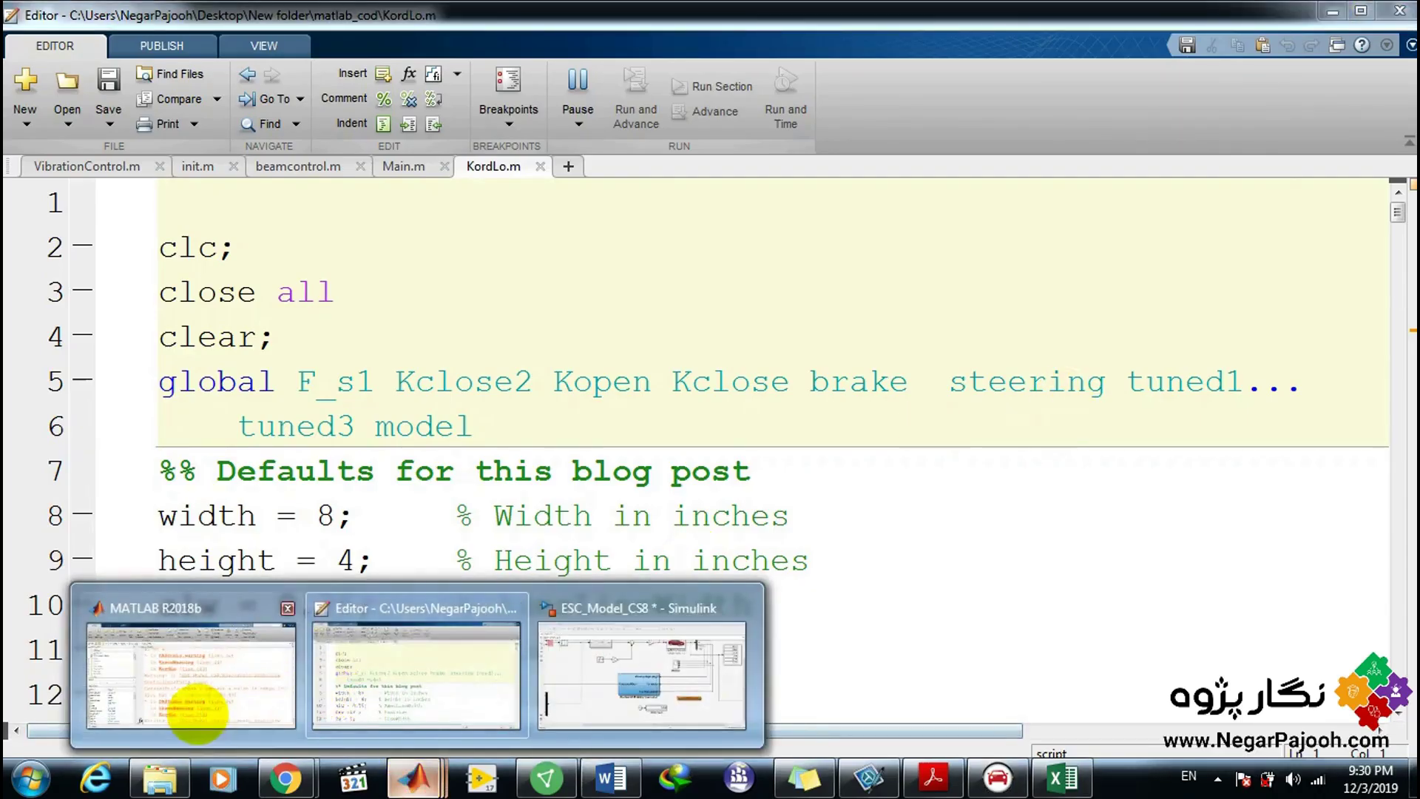
click(190, 712)
click(596, 609)
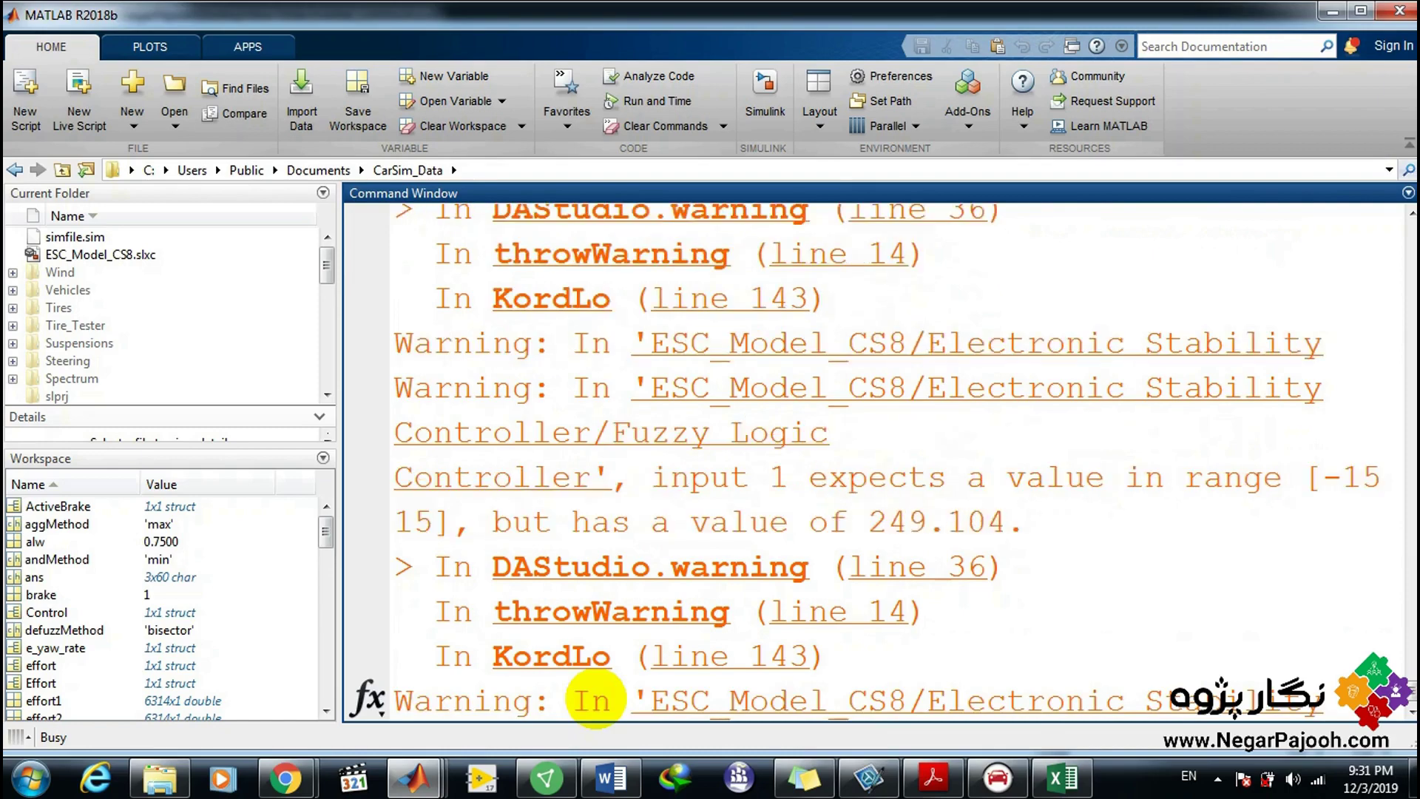
key(ctrl+c)
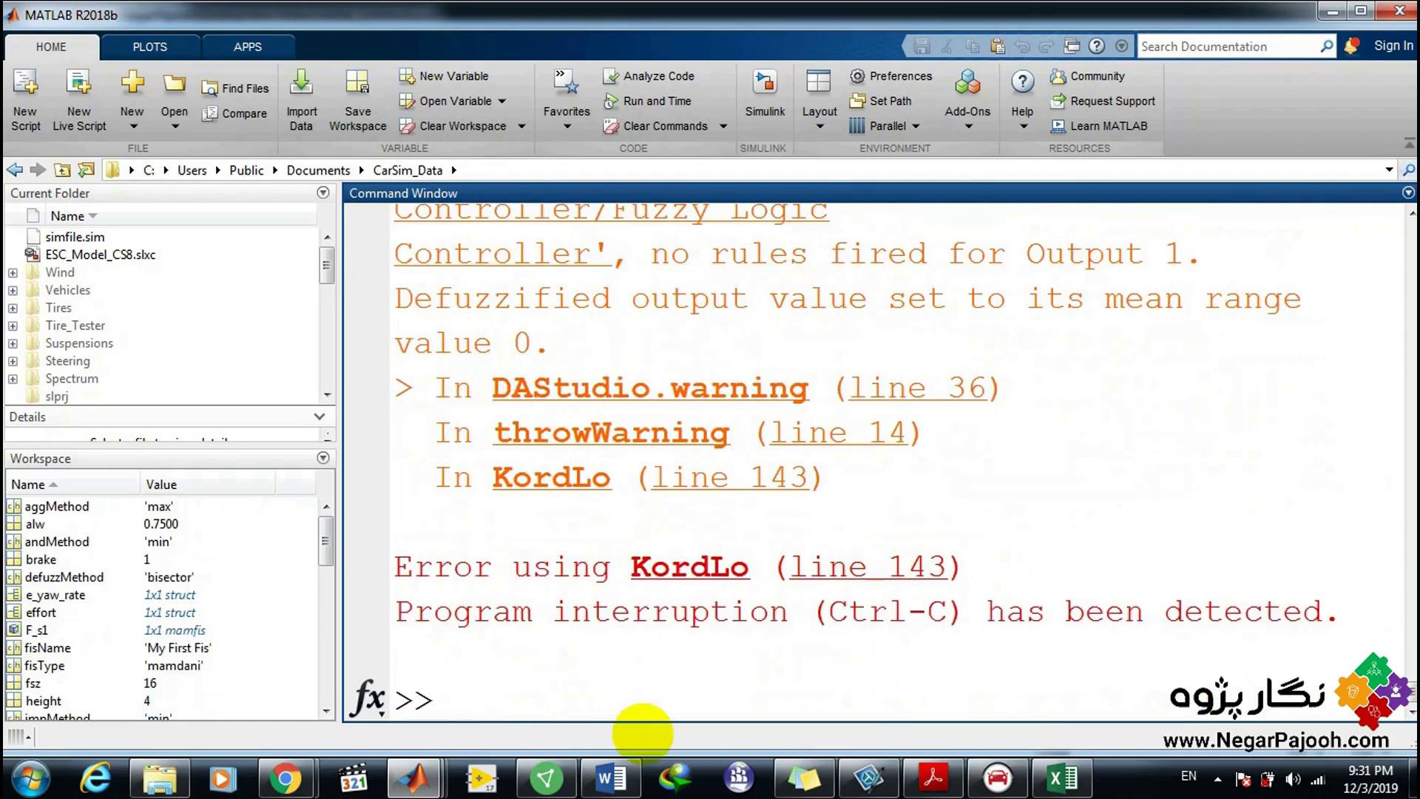
key(alt+Tab)
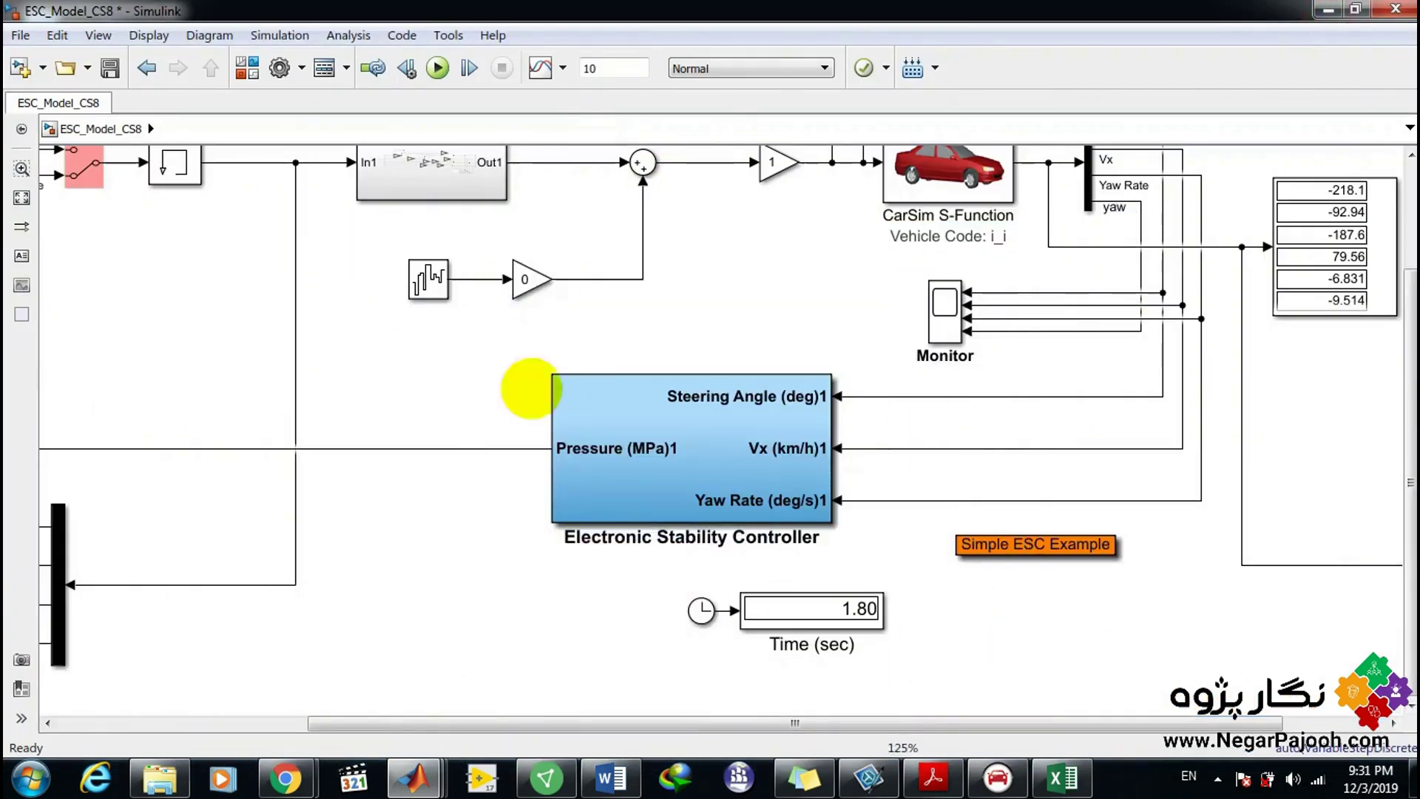
mouse_move(414, 776)
click(462, 591)
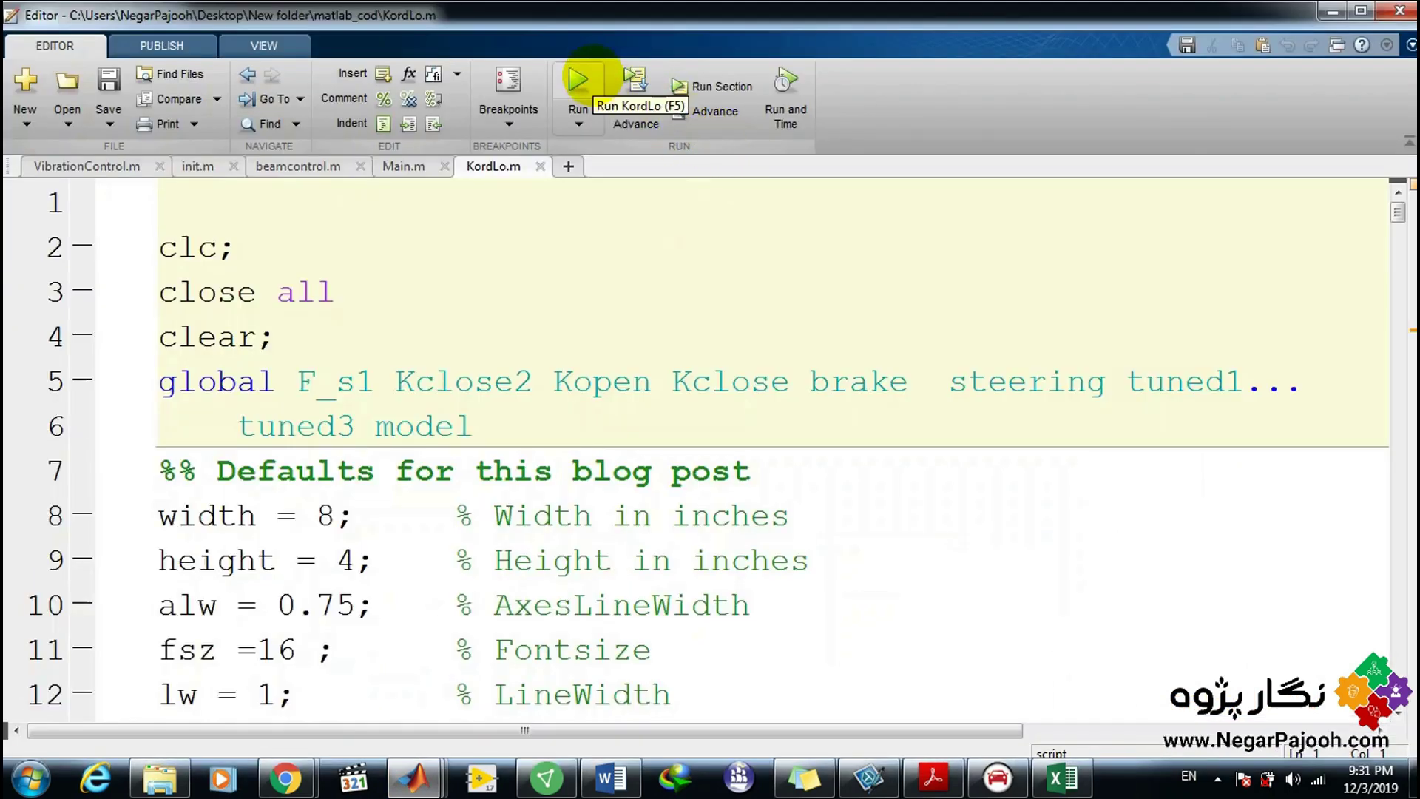
click(578, 79)
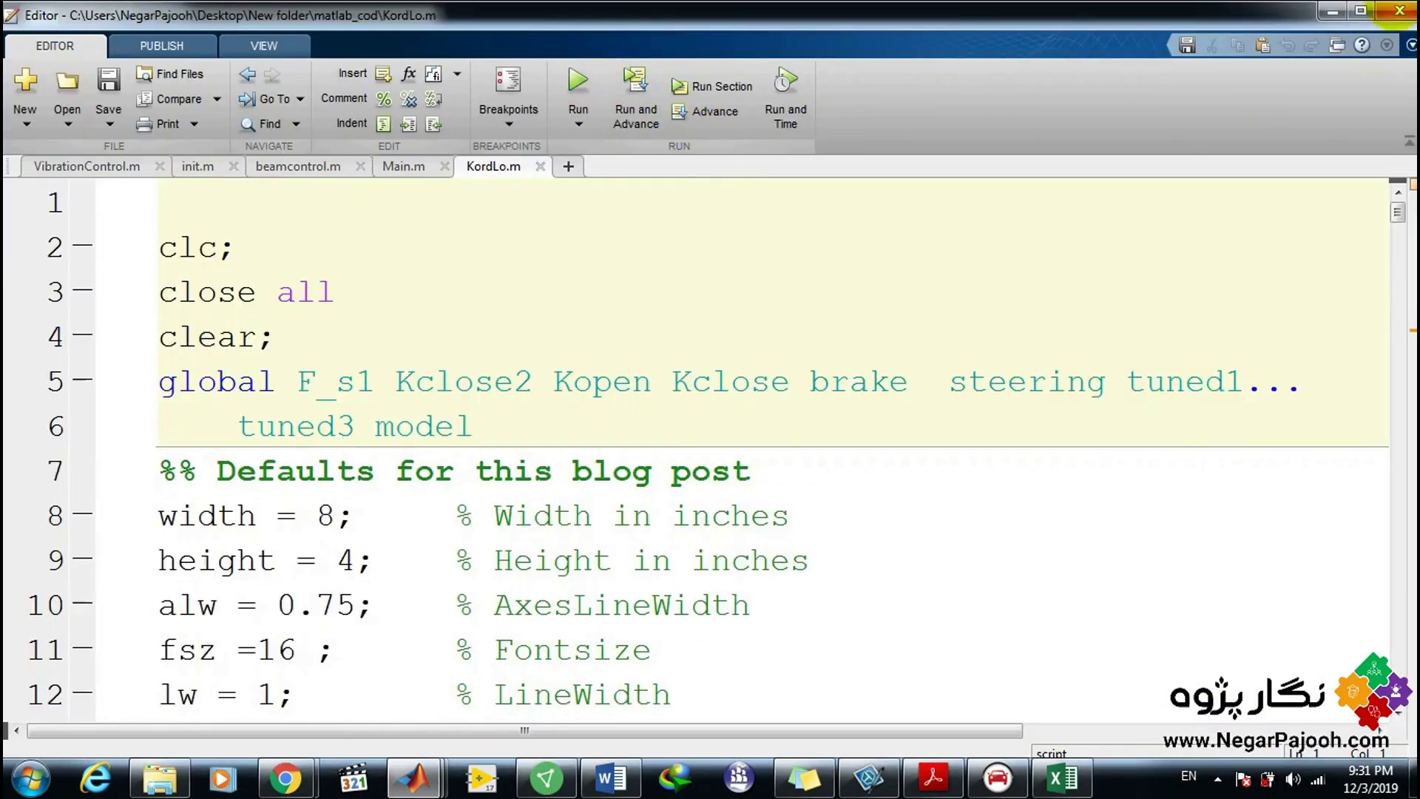
click(1330, 10)
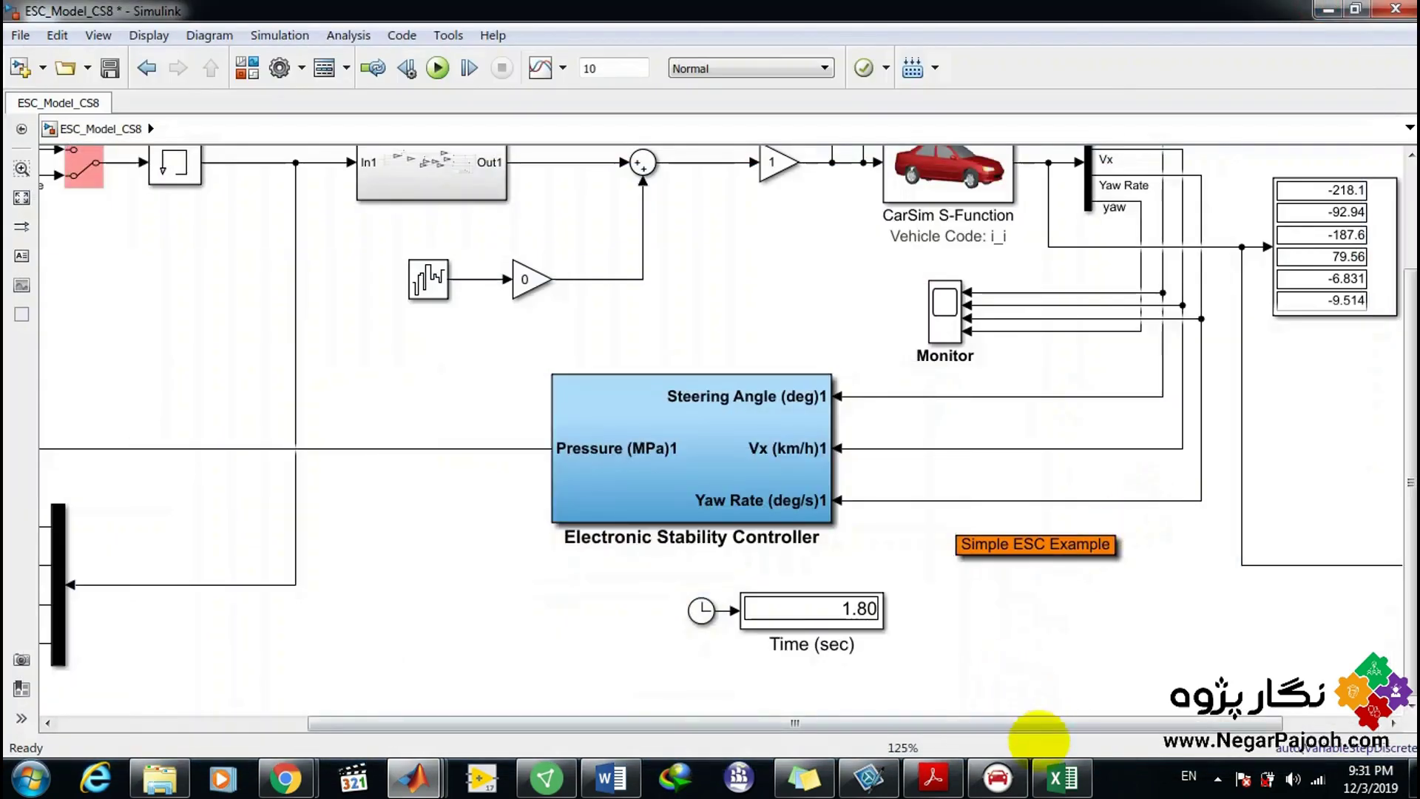
Switch to CarSim, set the Double Lane Change road's friction to constant Mu 0.5 and lock the dataset.
click(996, 778)
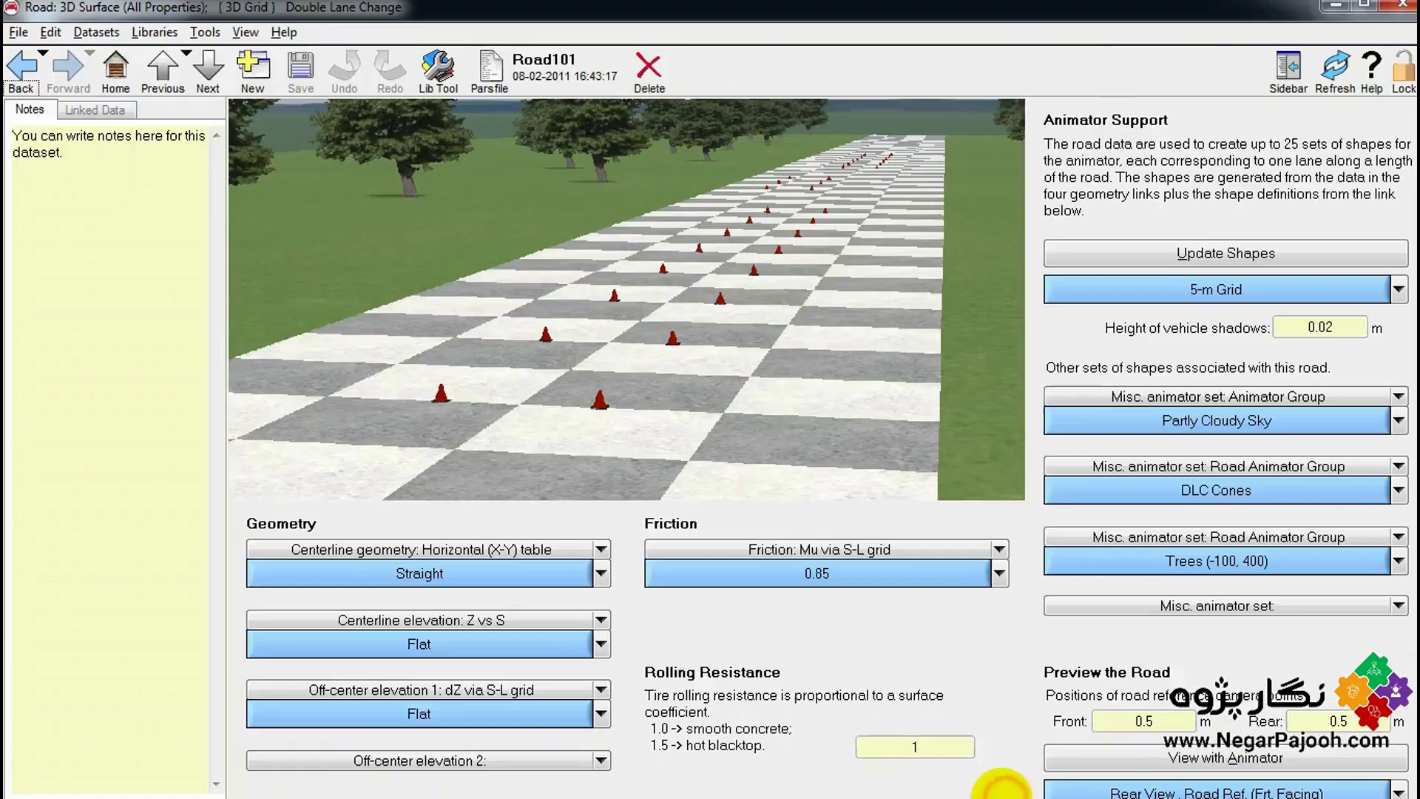
click(957, 573)
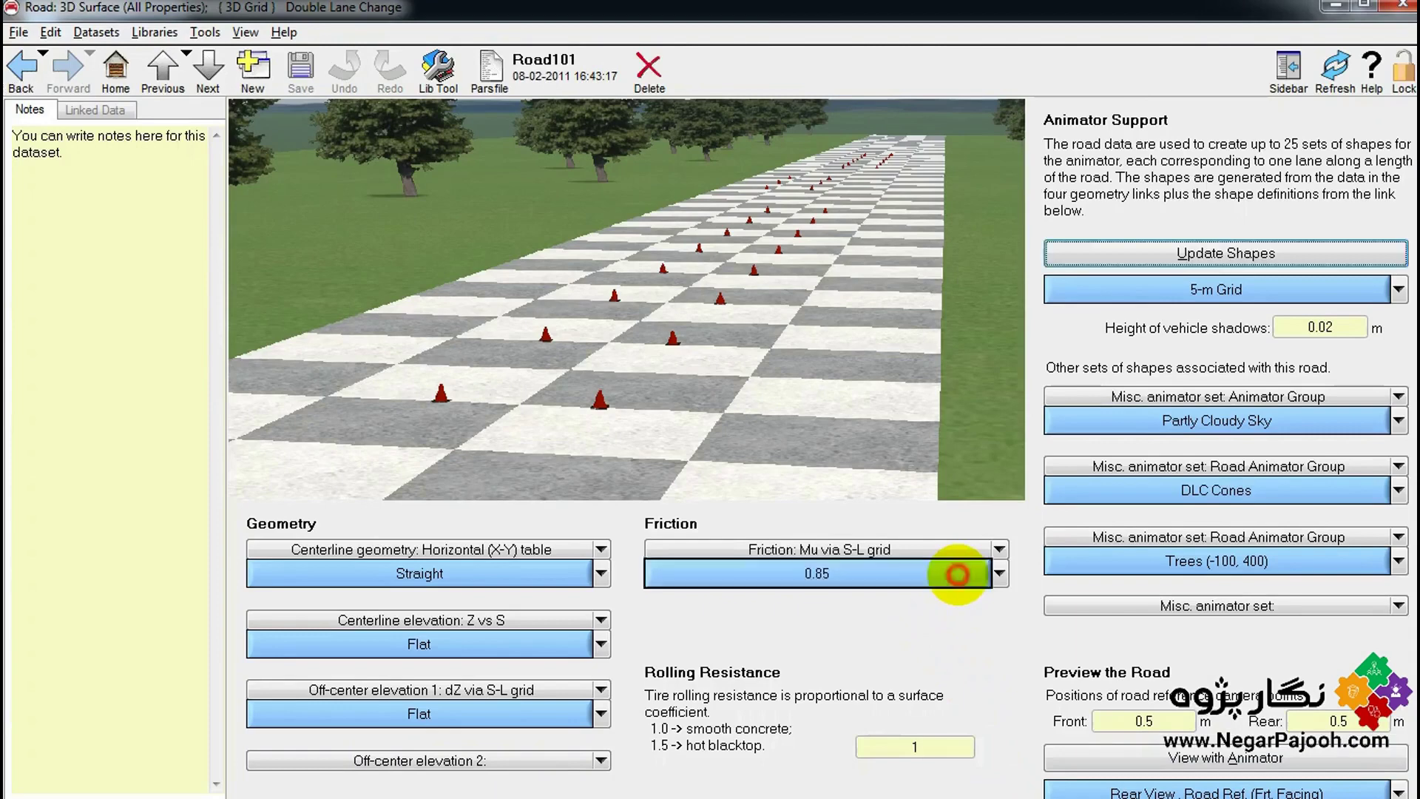
click(31, 59)
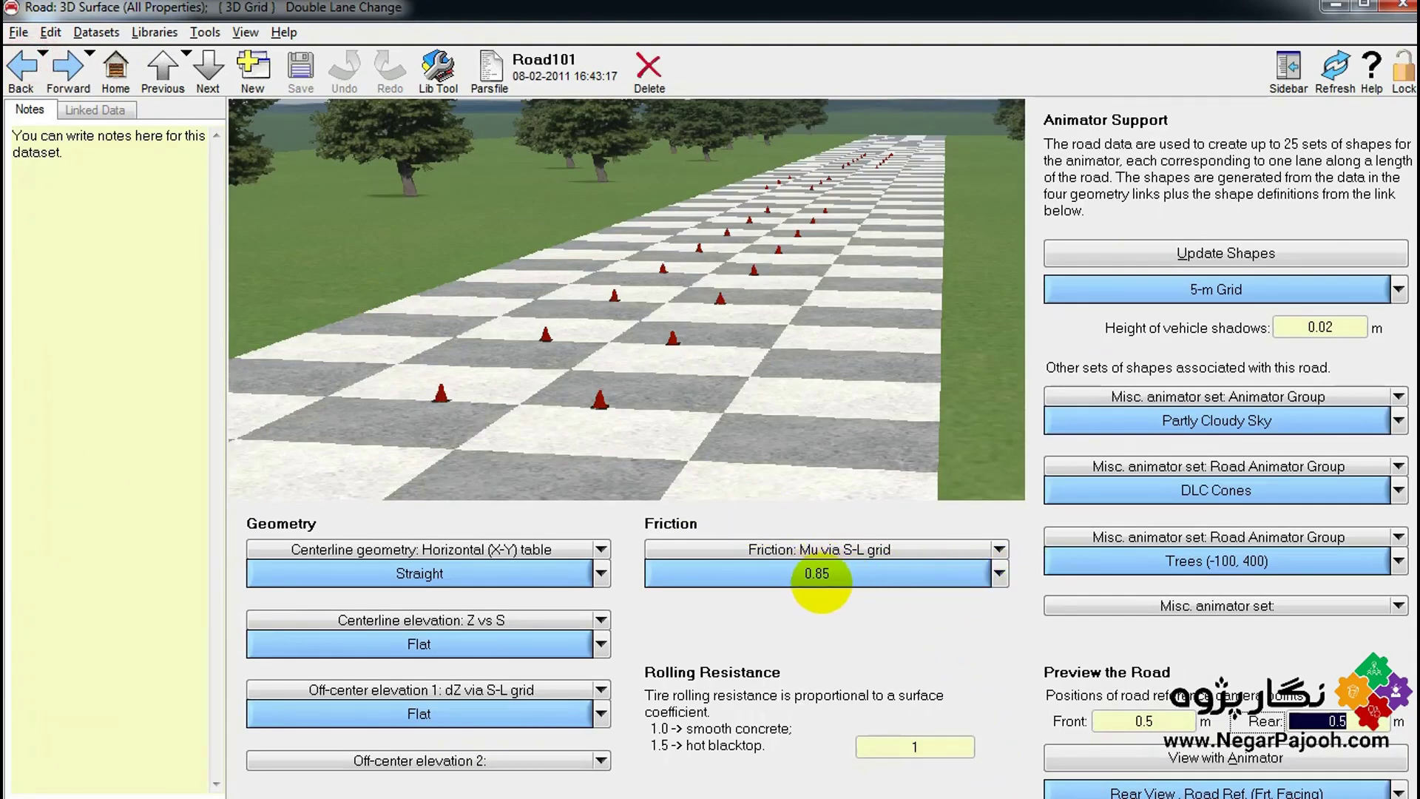
click(998, 573)
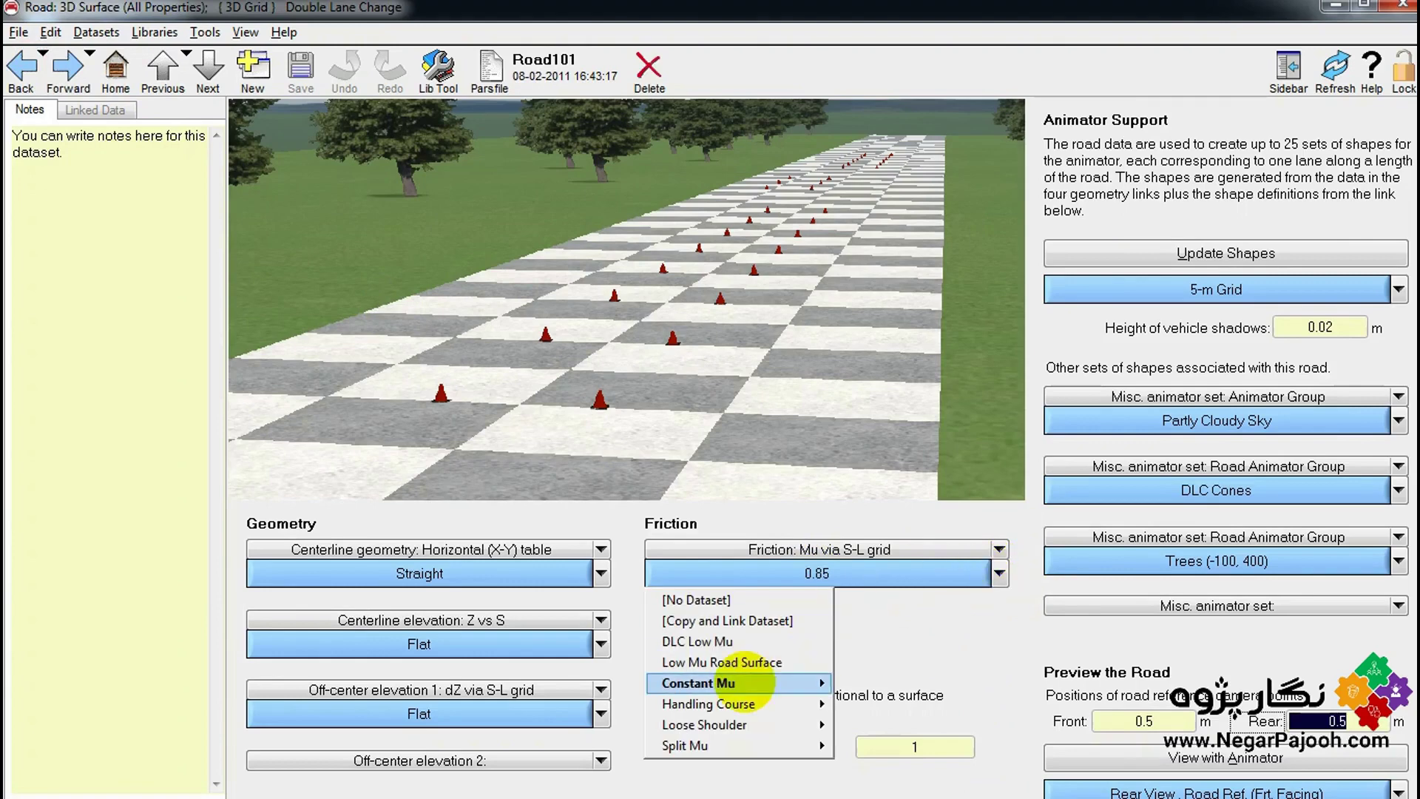
mouse_move(754, 682)
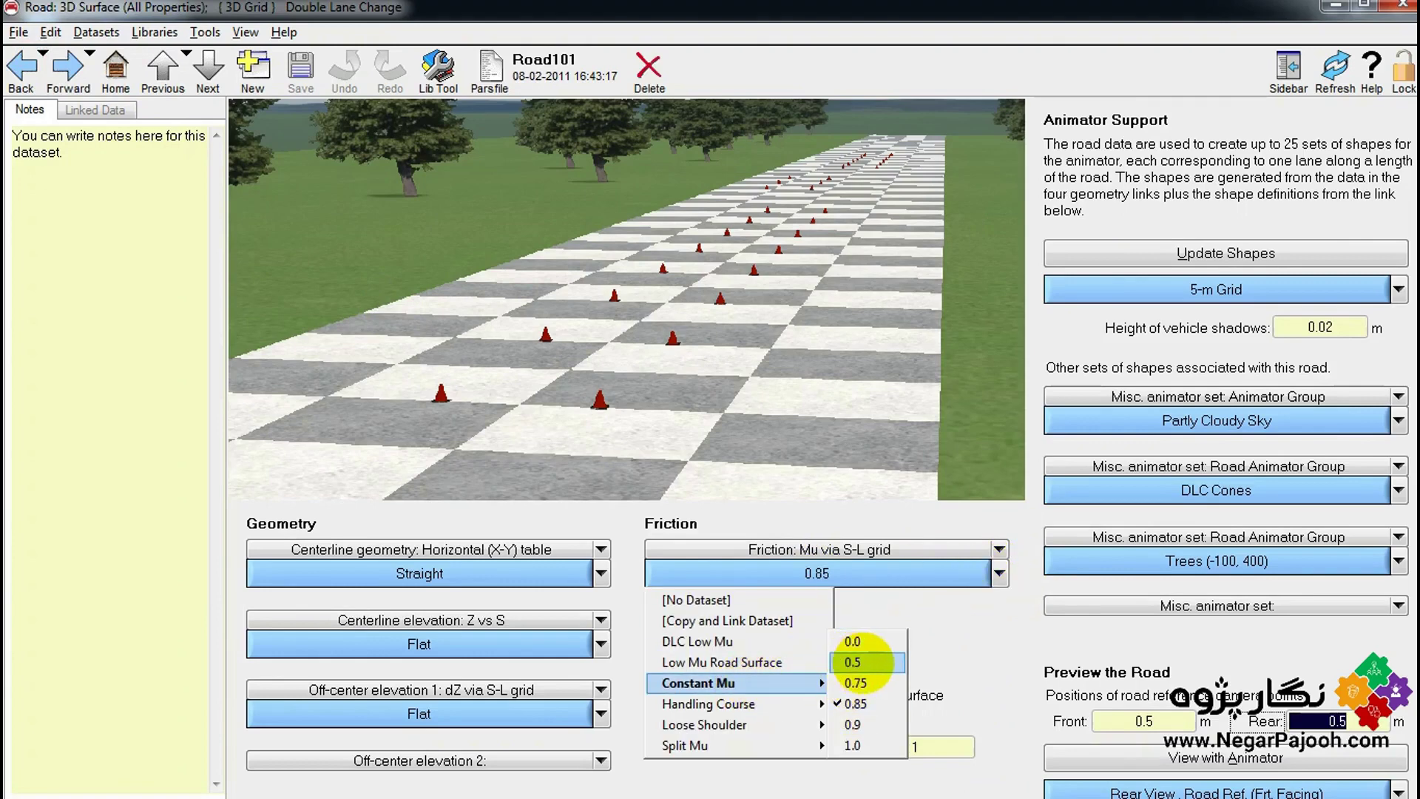
click(865, 662)
click(1403, 70)
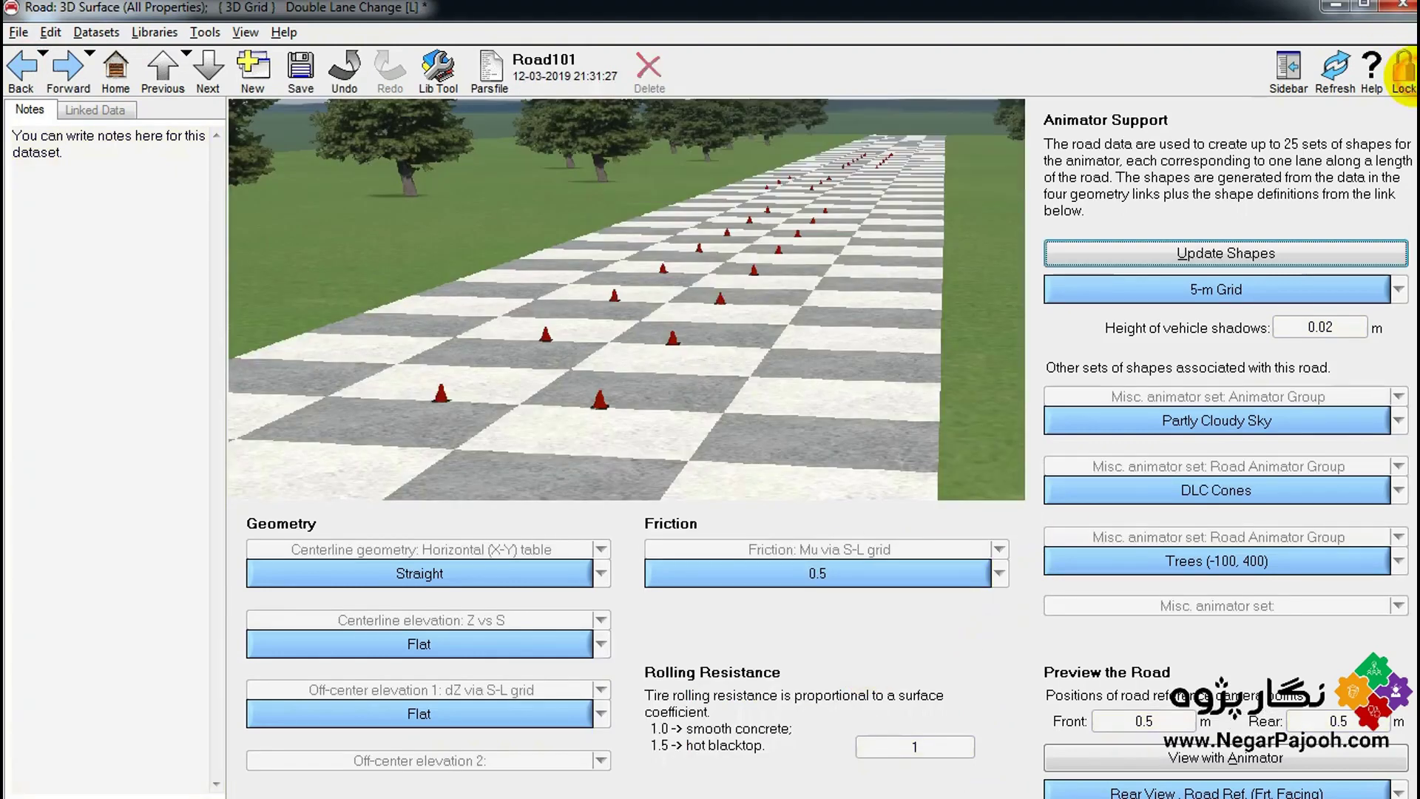
Return to CarSim's Run Control screen and run the Baseline #1 simulation with the Kordloo Simulink model.
click(21, 68)
click(21, 68)
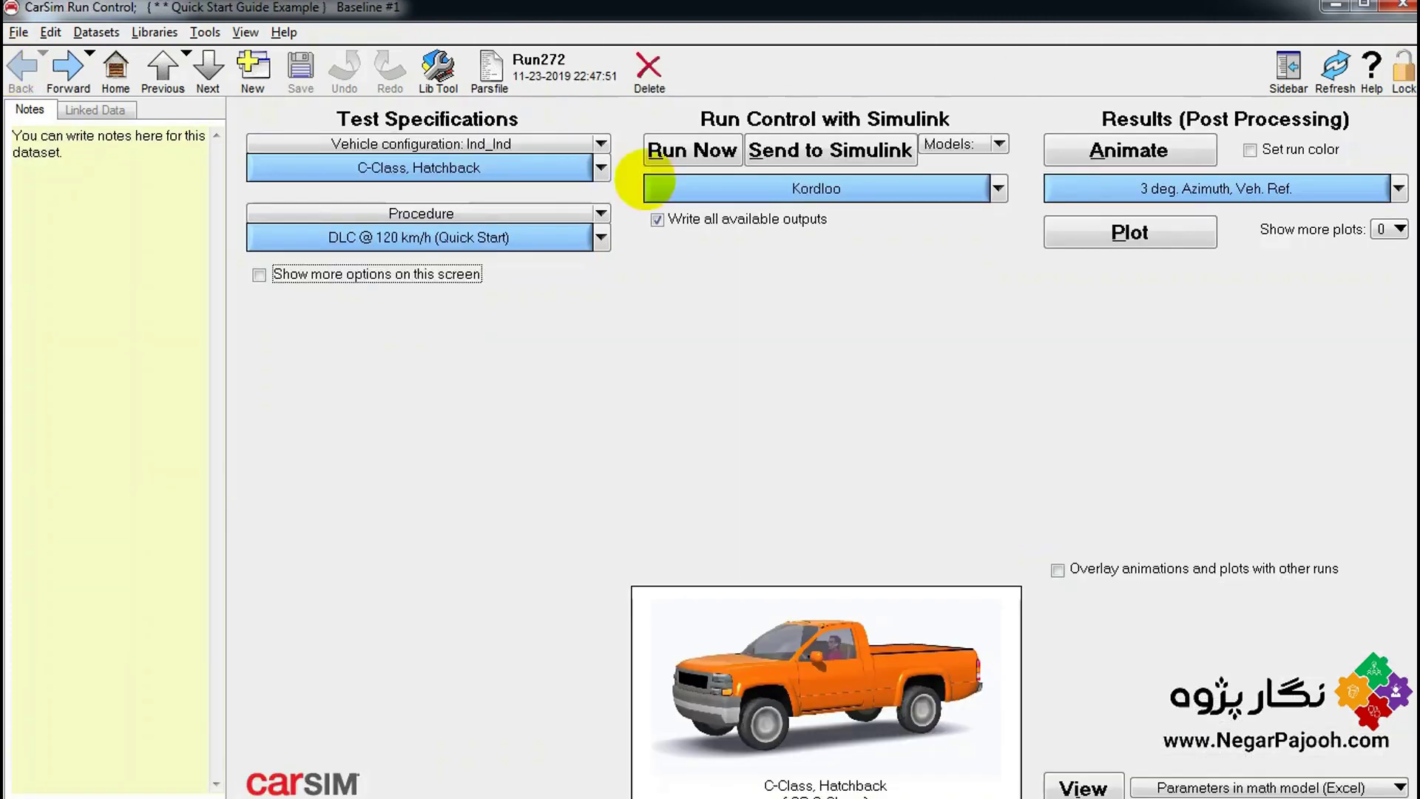
click(699, 147)
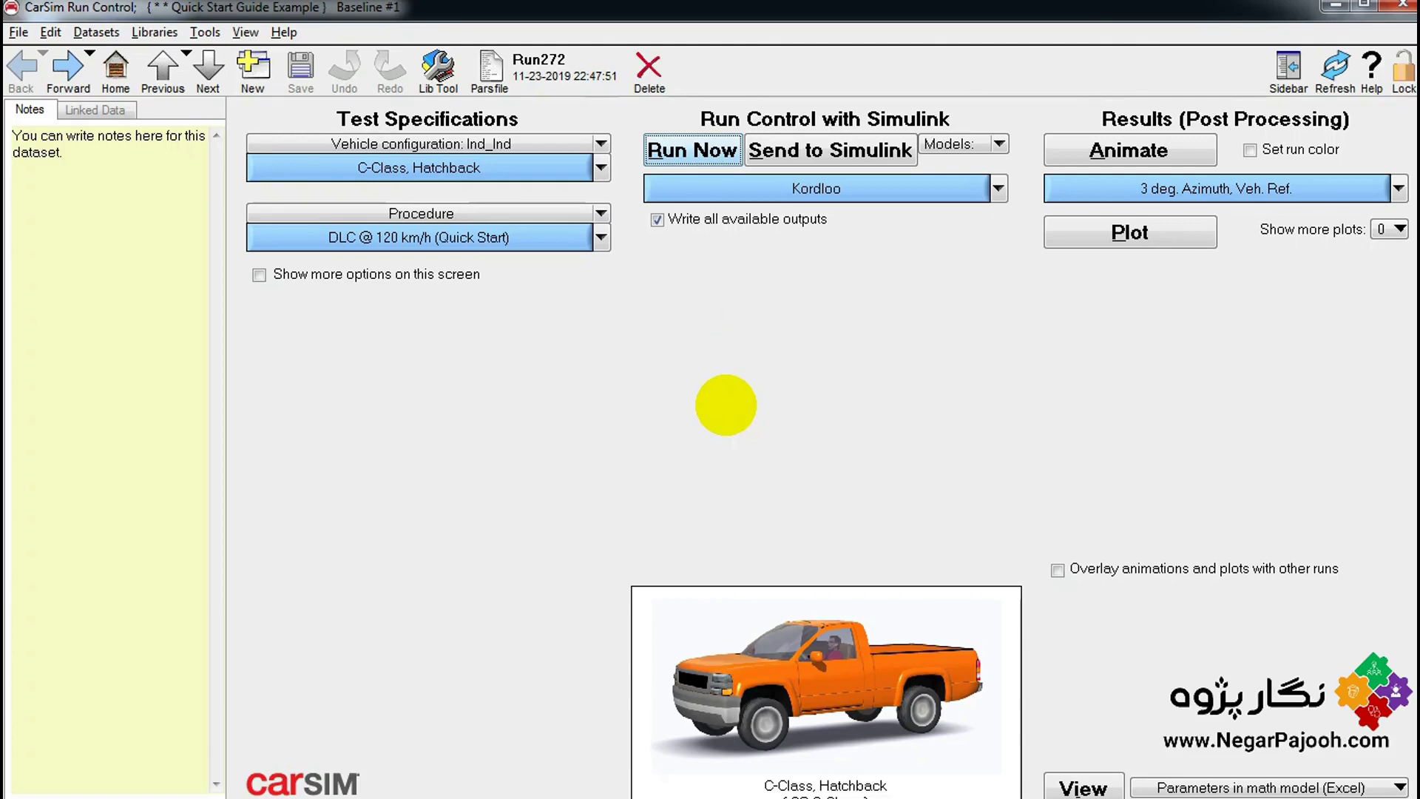
Switch to MATLAB and check the progress of the ESC_Model_CS8 simulation in Simulink.
key(super)
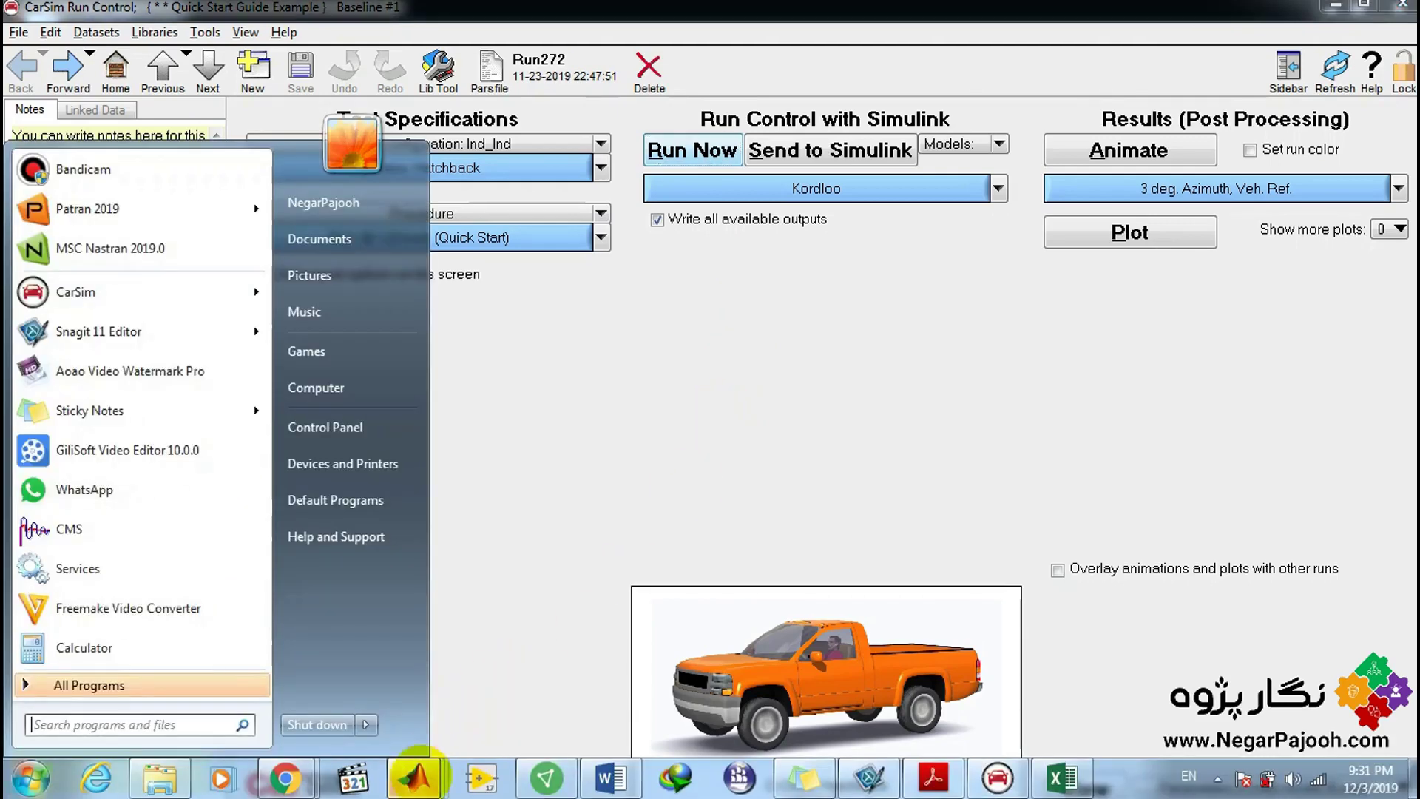
click(416, 776)
click(454, 674)
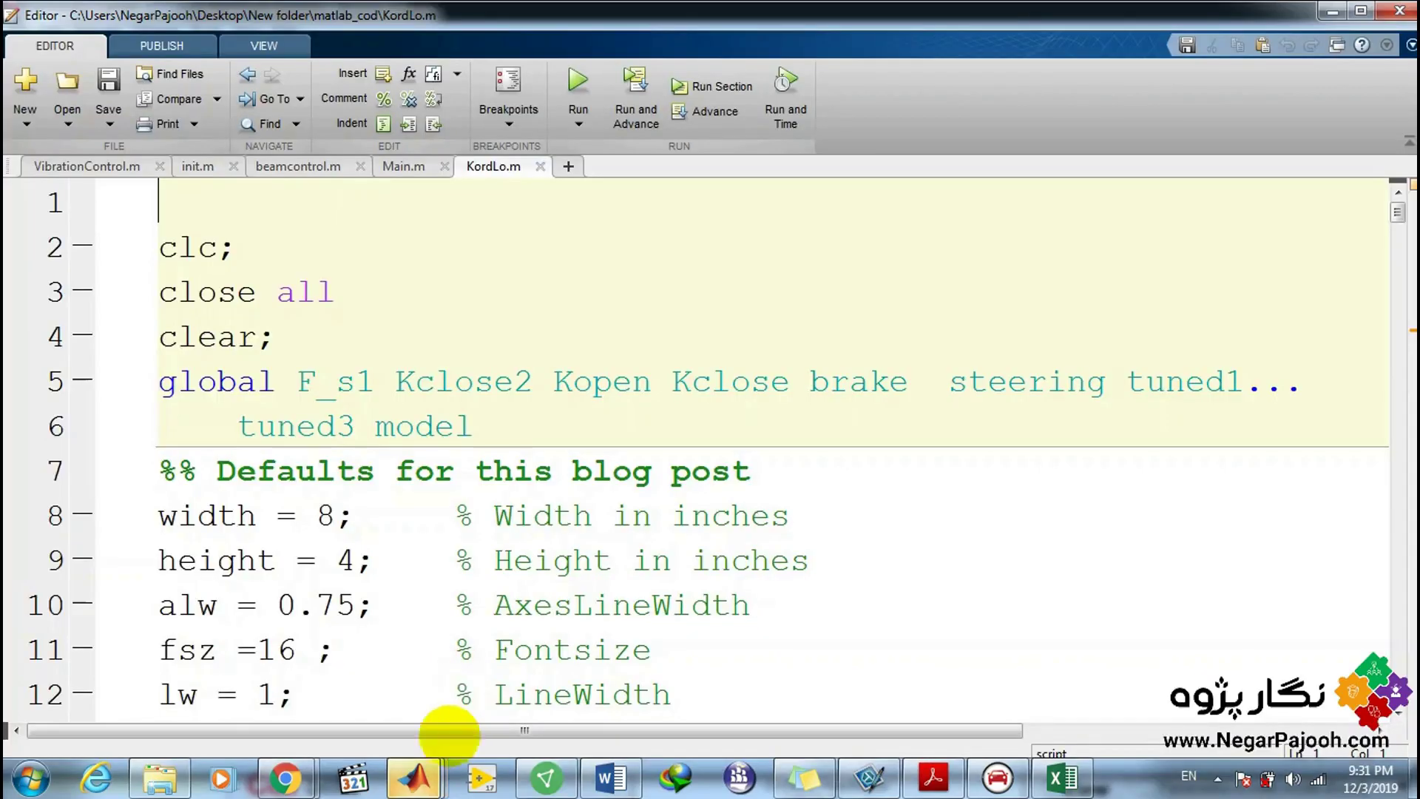
mouse_move(414, 776)
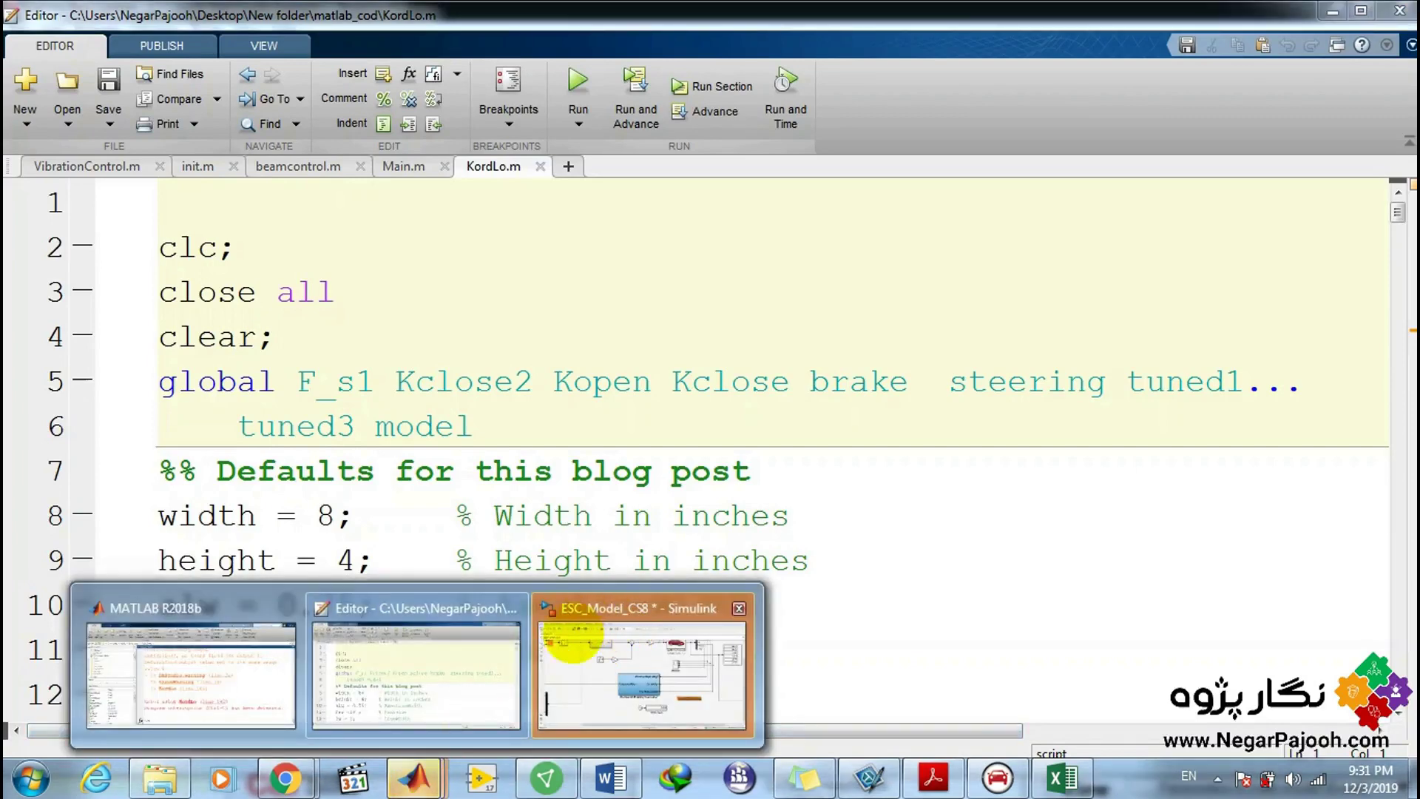
click(670, 651)
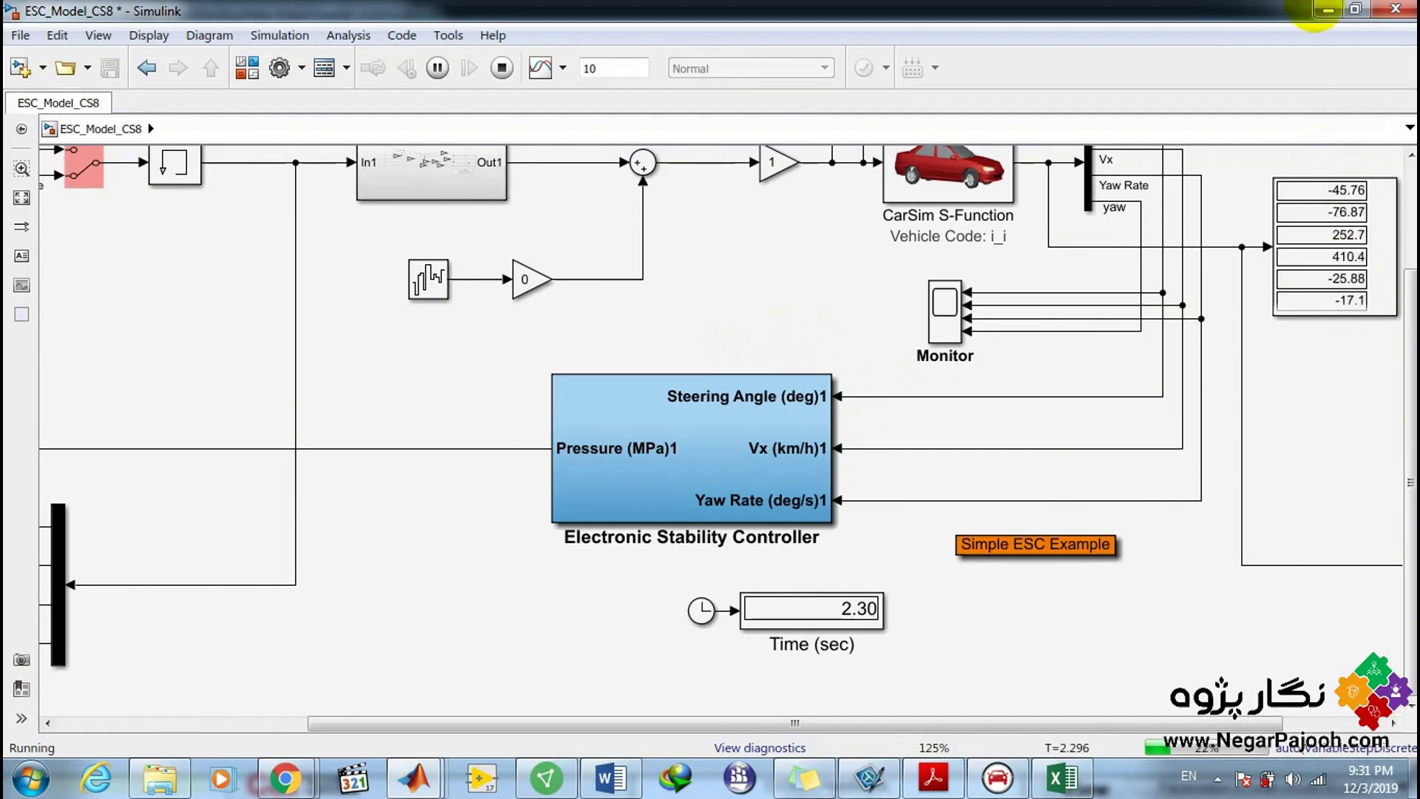
click(1327, 11)
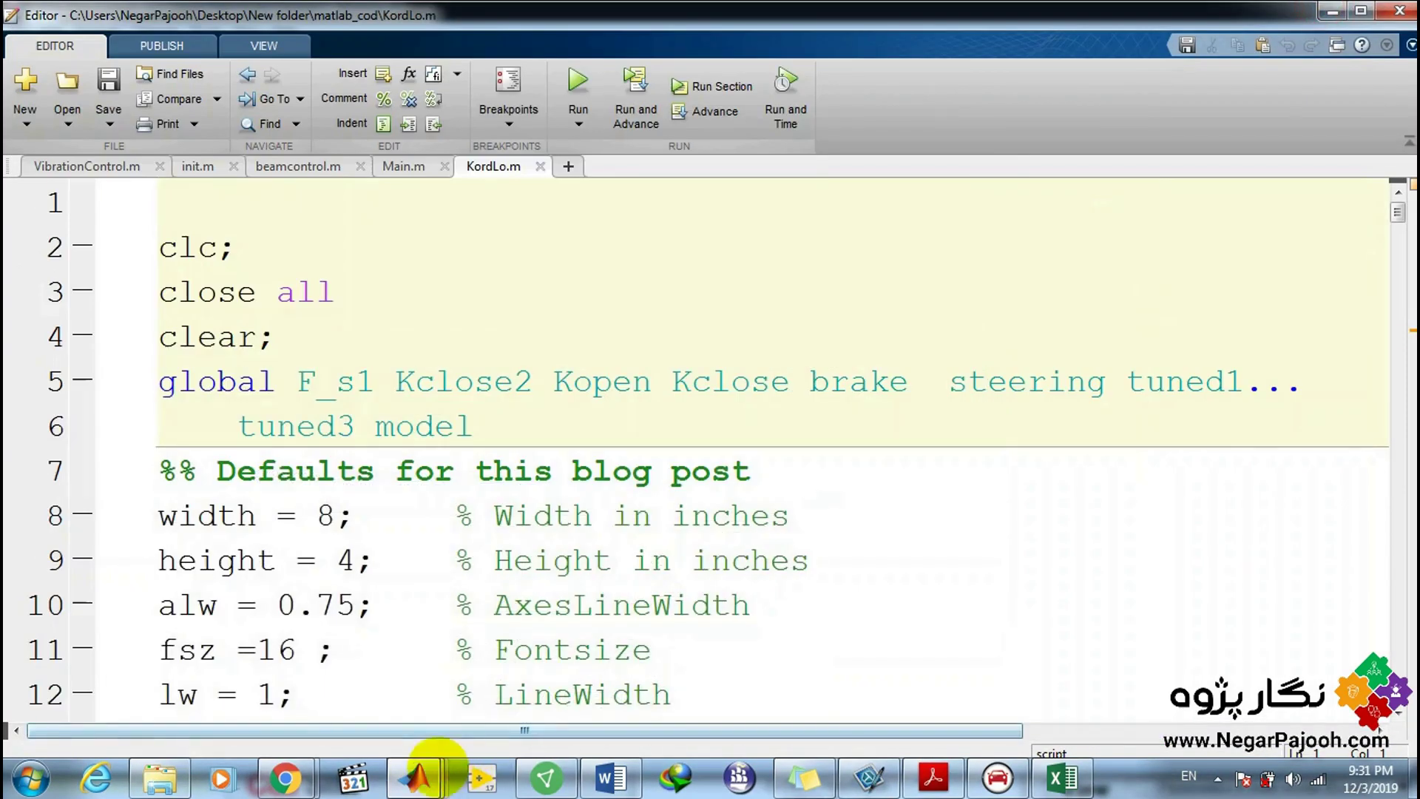
mouse_move(527, 357)
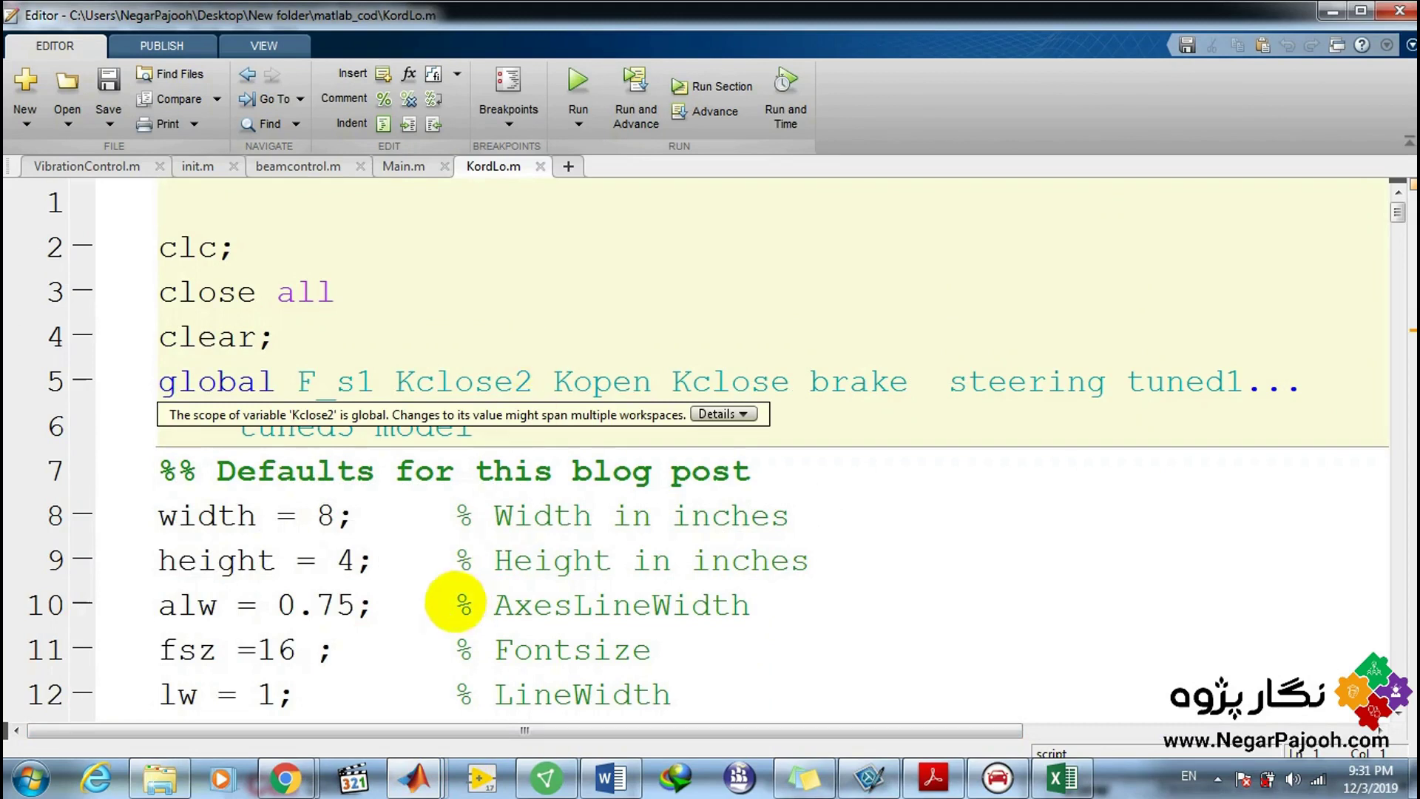
mouse_move(417, 776)
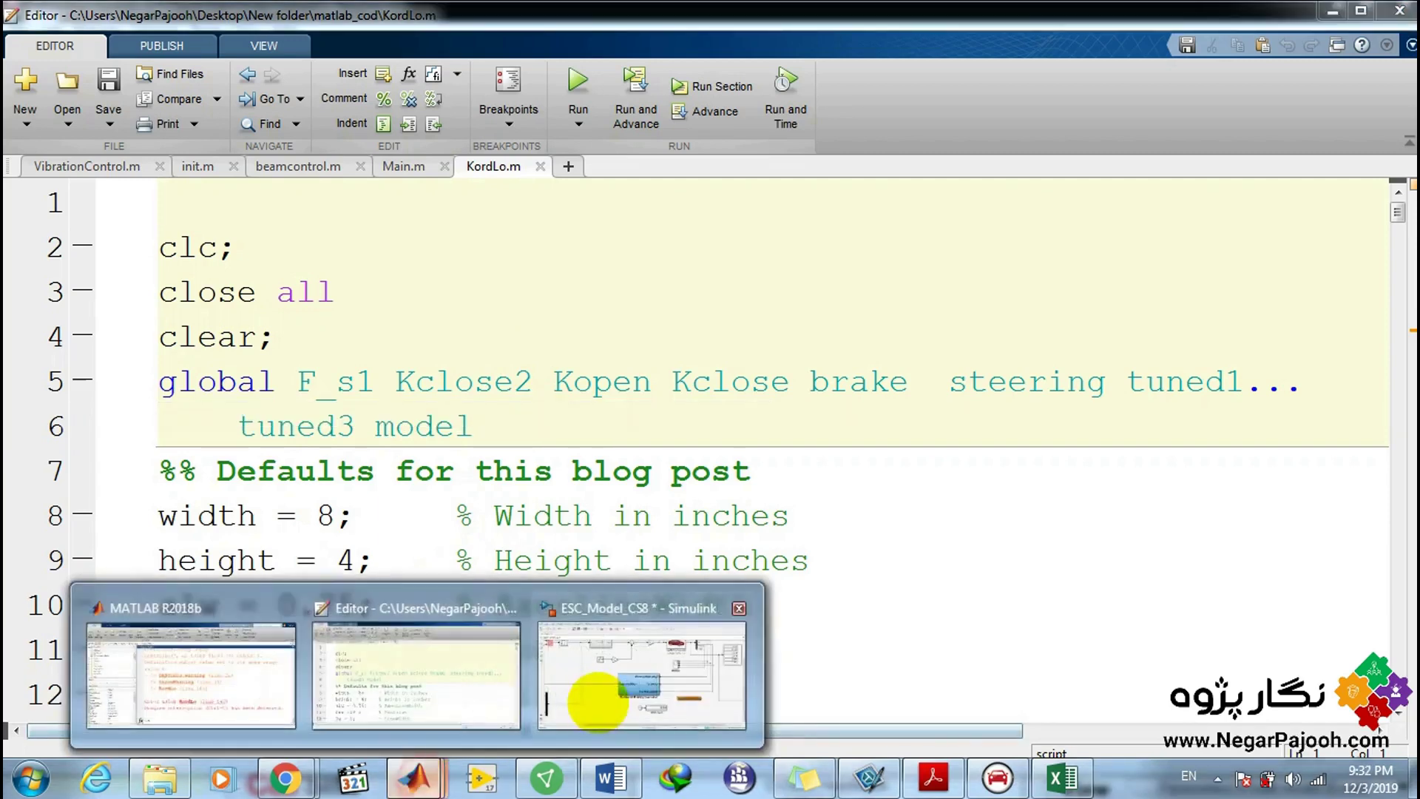
click(602, 684)
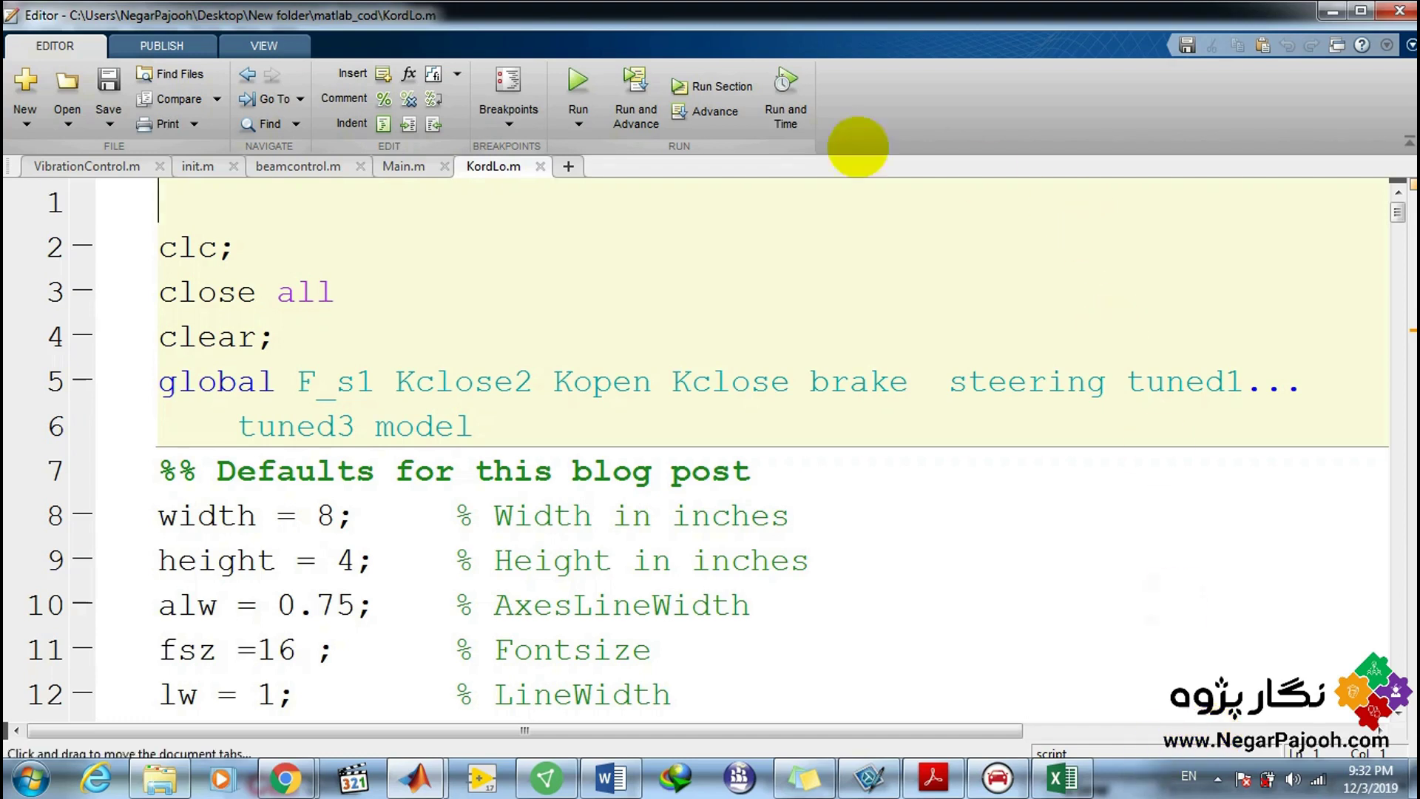
Run the KordLo.m script with Khis as the road type and Integred Control as the model type.
click(577, 83)
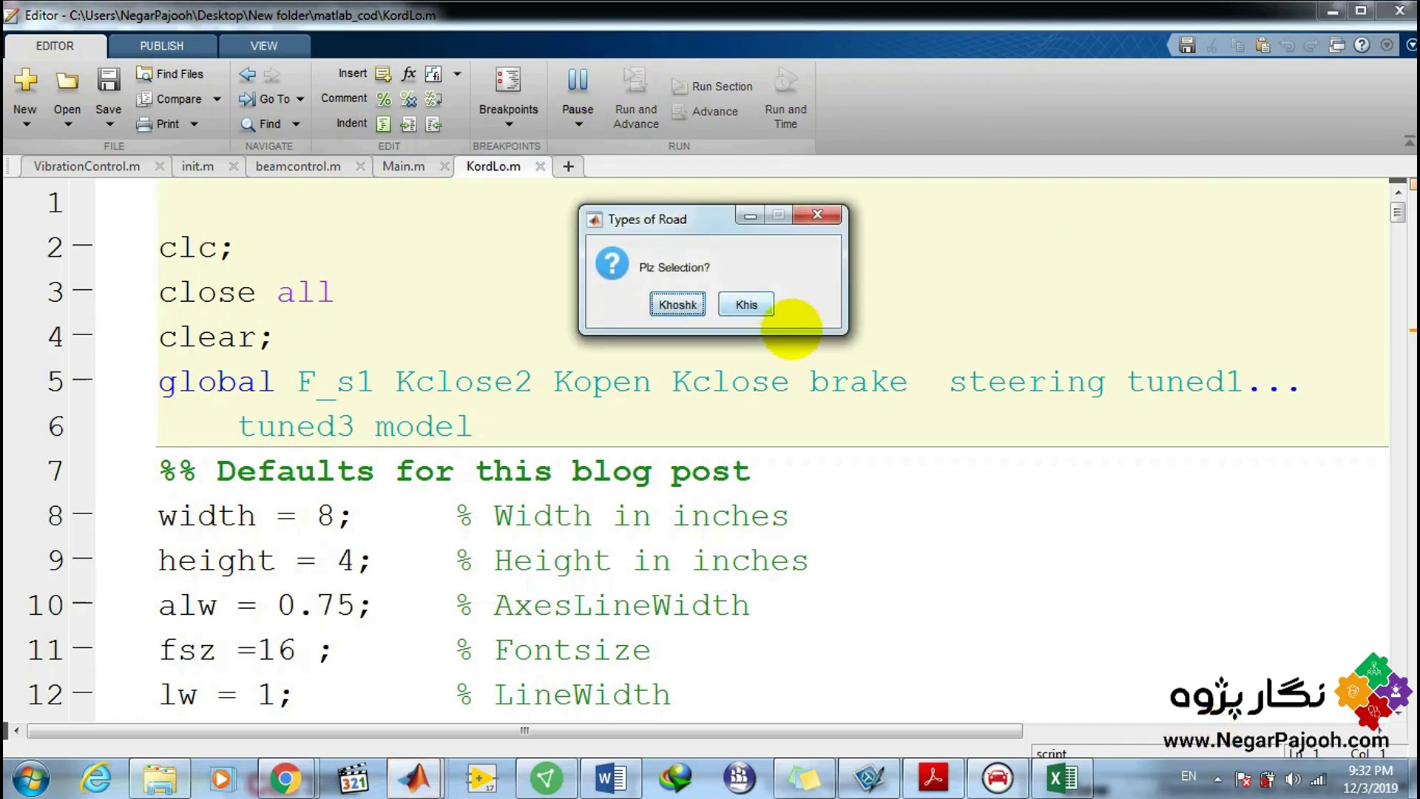
click(772, 330)
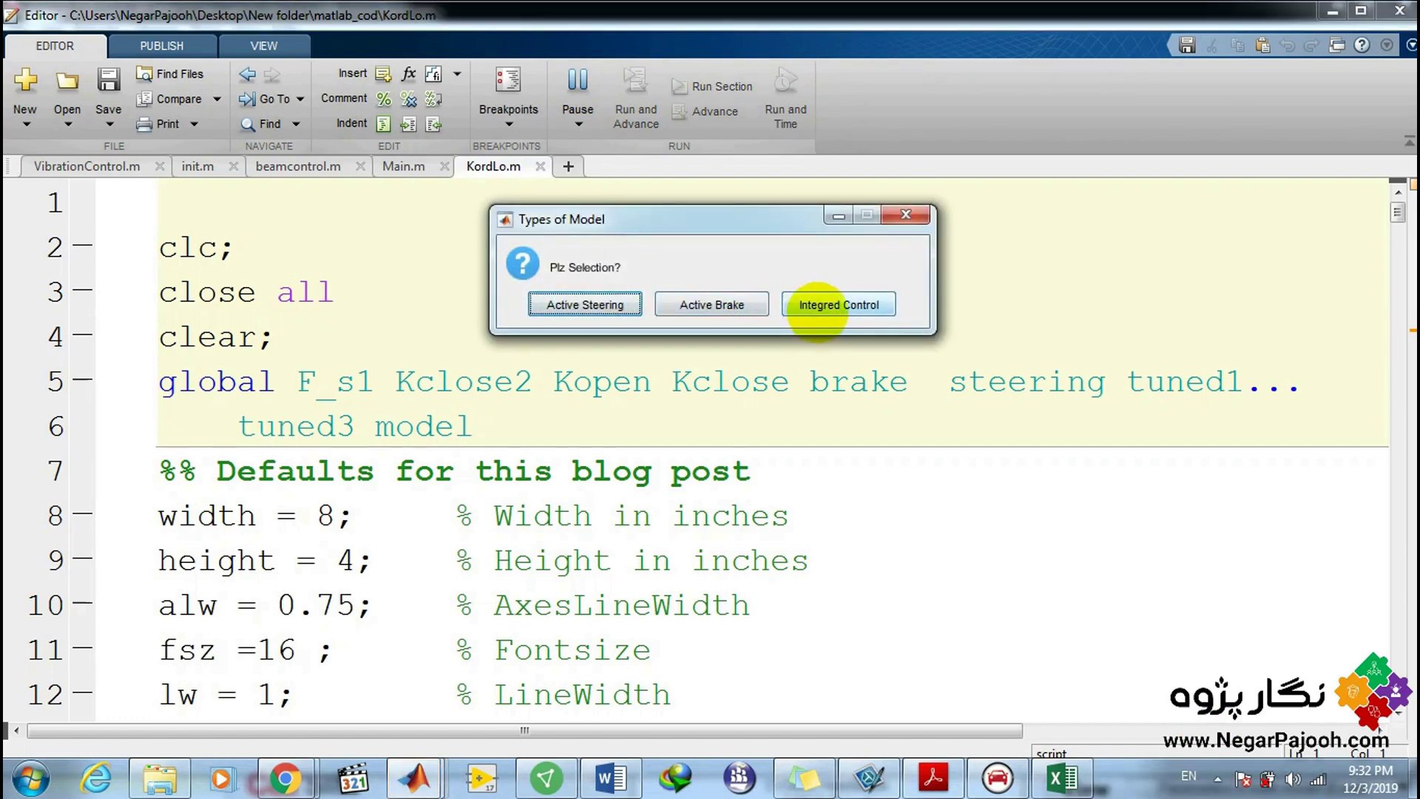
click(817, 305)
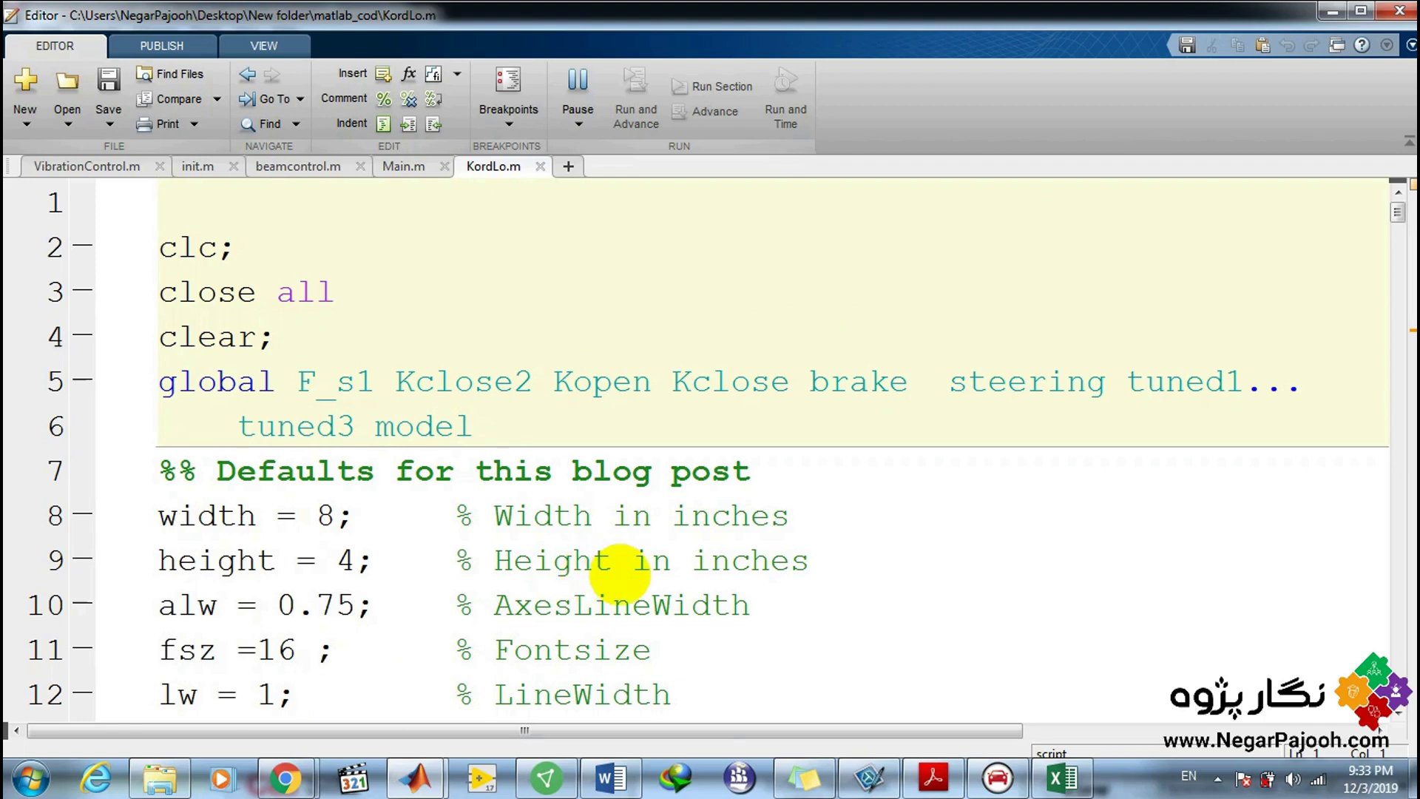
Switch to CarSim, unlock the DLC @ 120 km/h procedure and open its Double Lane Change road dataset.
click(998, 778)
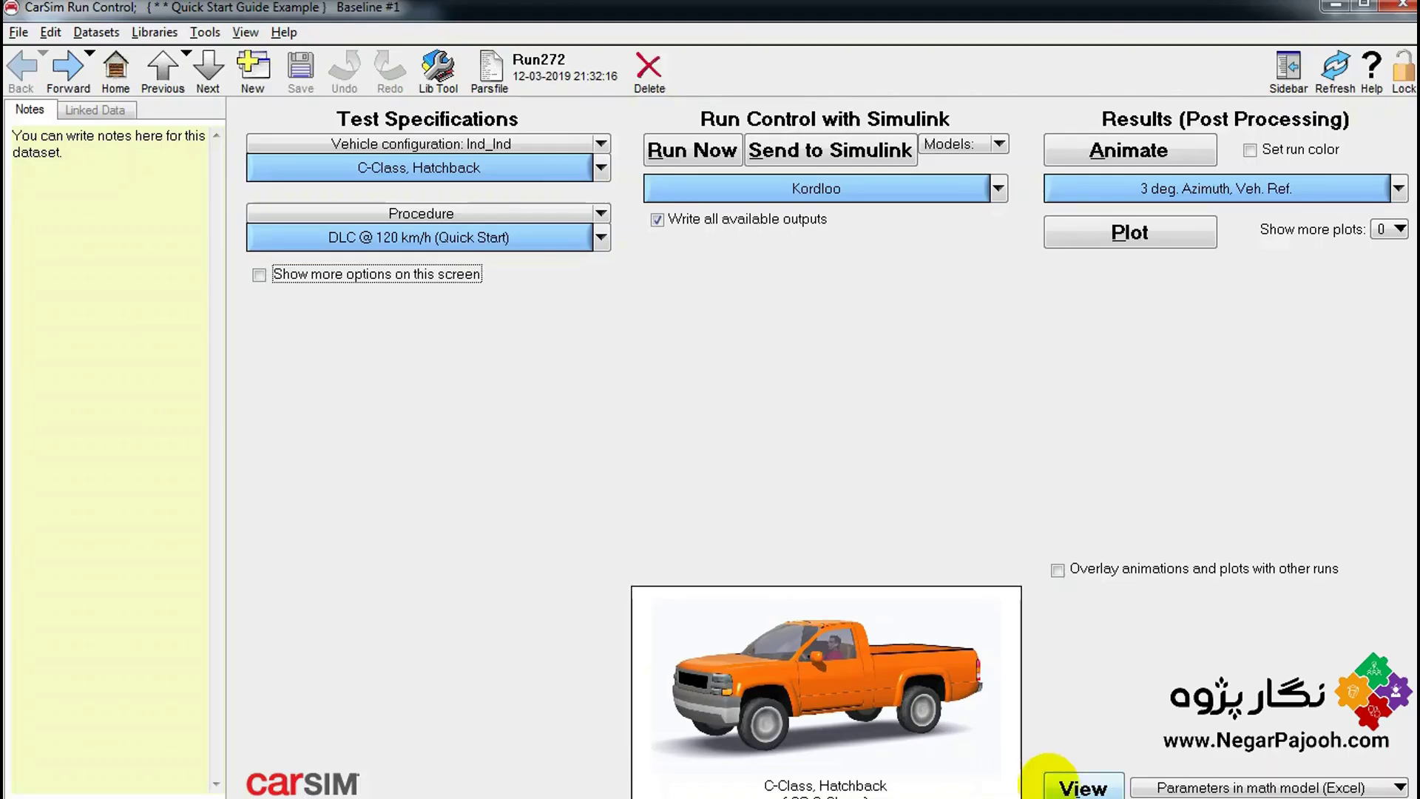
click(507, 238)
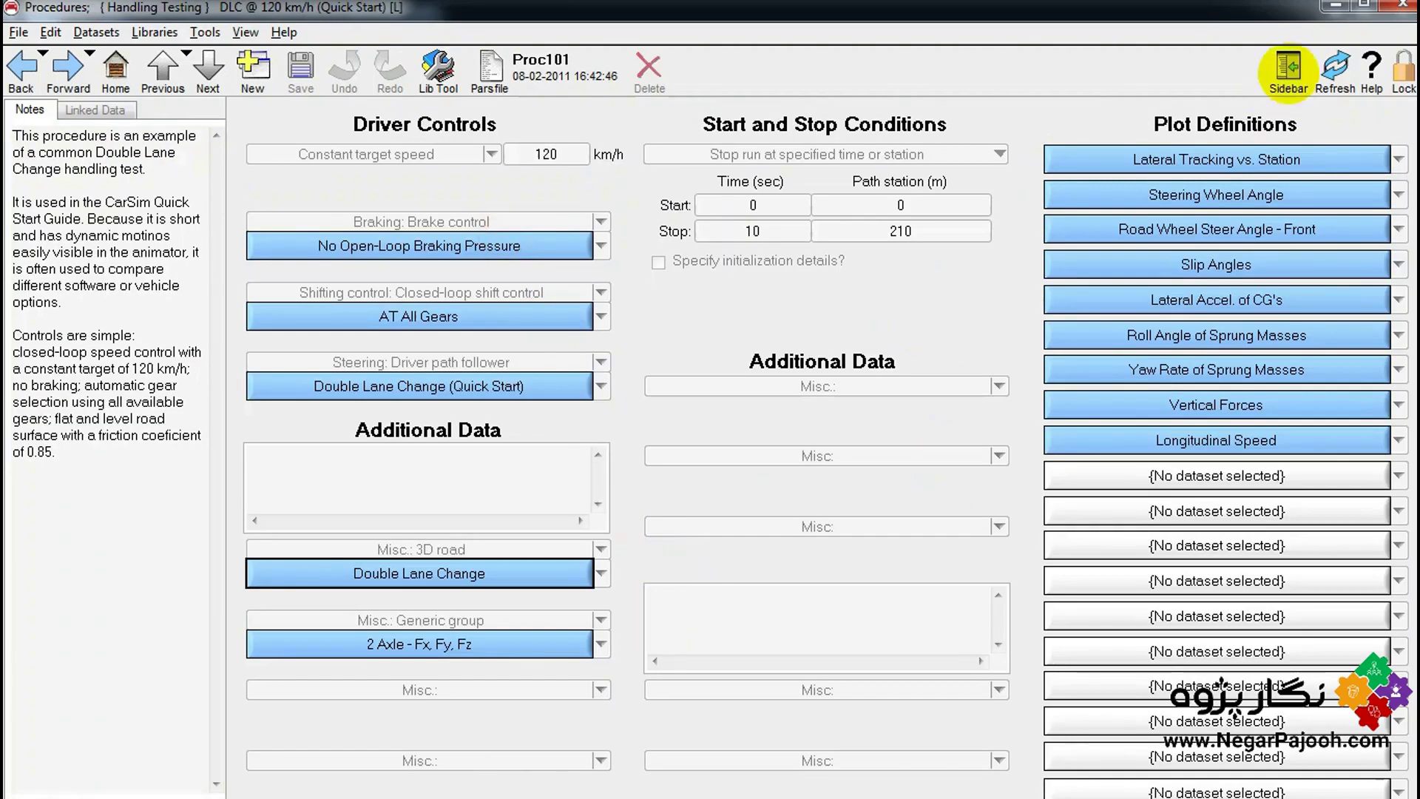
click(1403, 67)
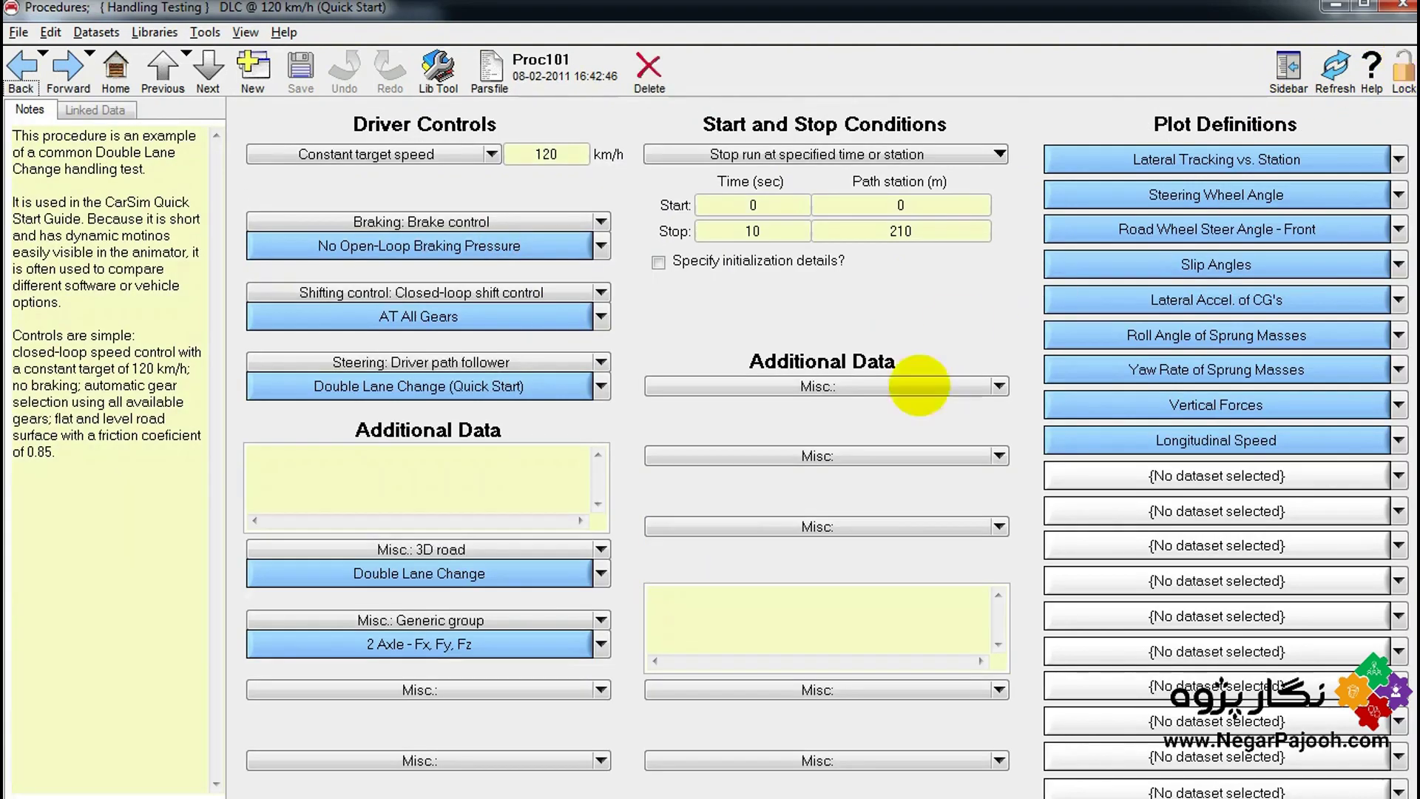
click(434, 571)
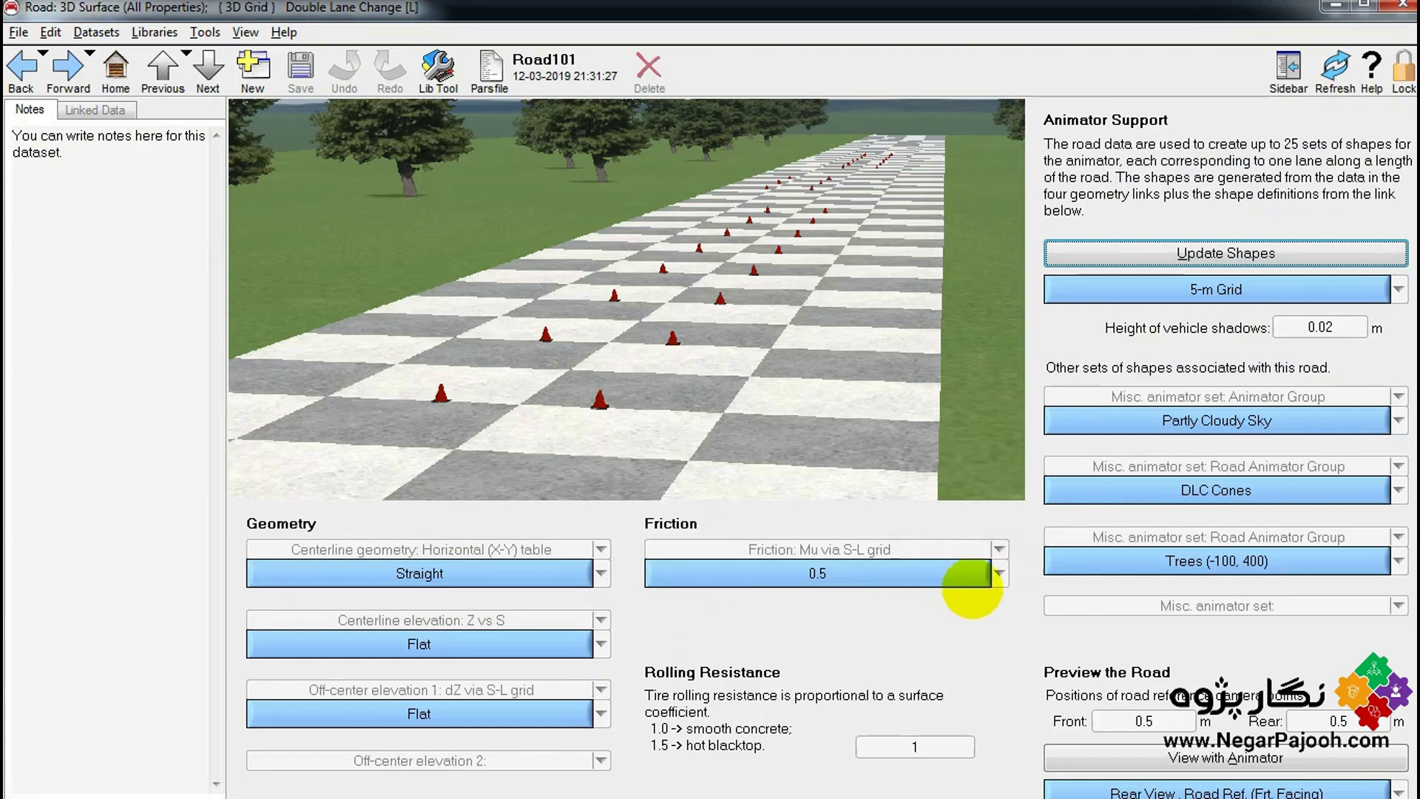
Unlock the road dataset, review its constant Mu friction choices without changing the selection, relock it and minimize CarSim.
click(998, 573)
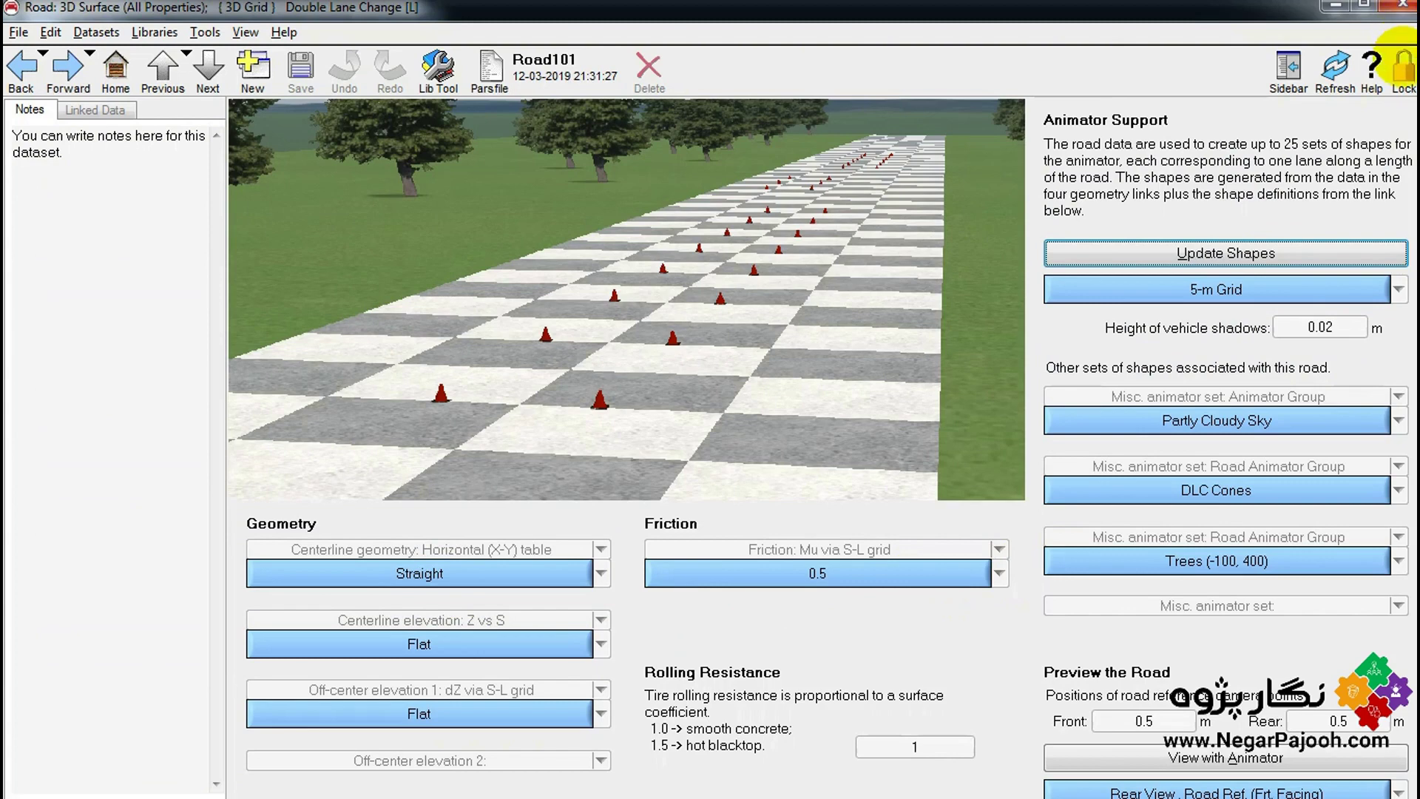
click(1401, 70)
click(1000, 574)
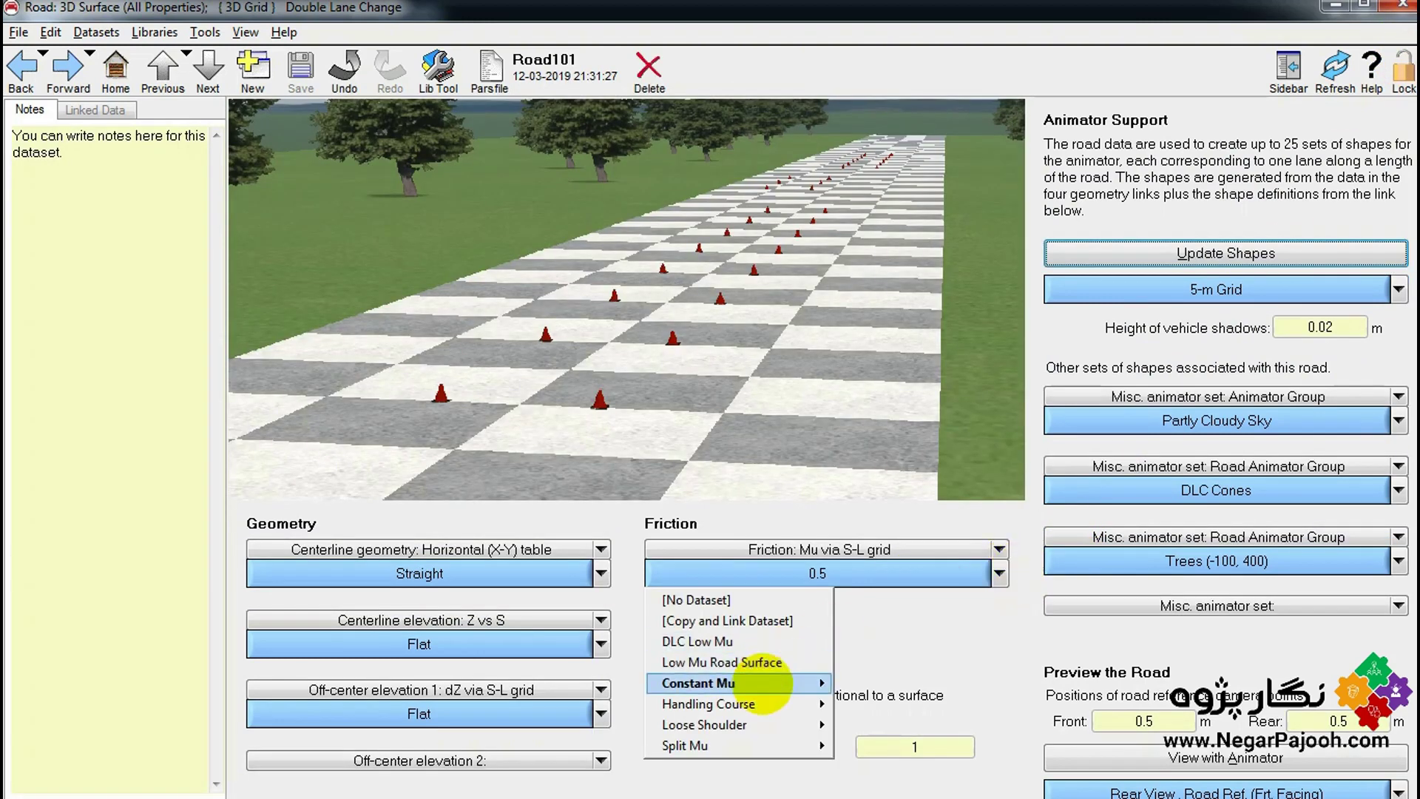
mouse_move(784, 682)
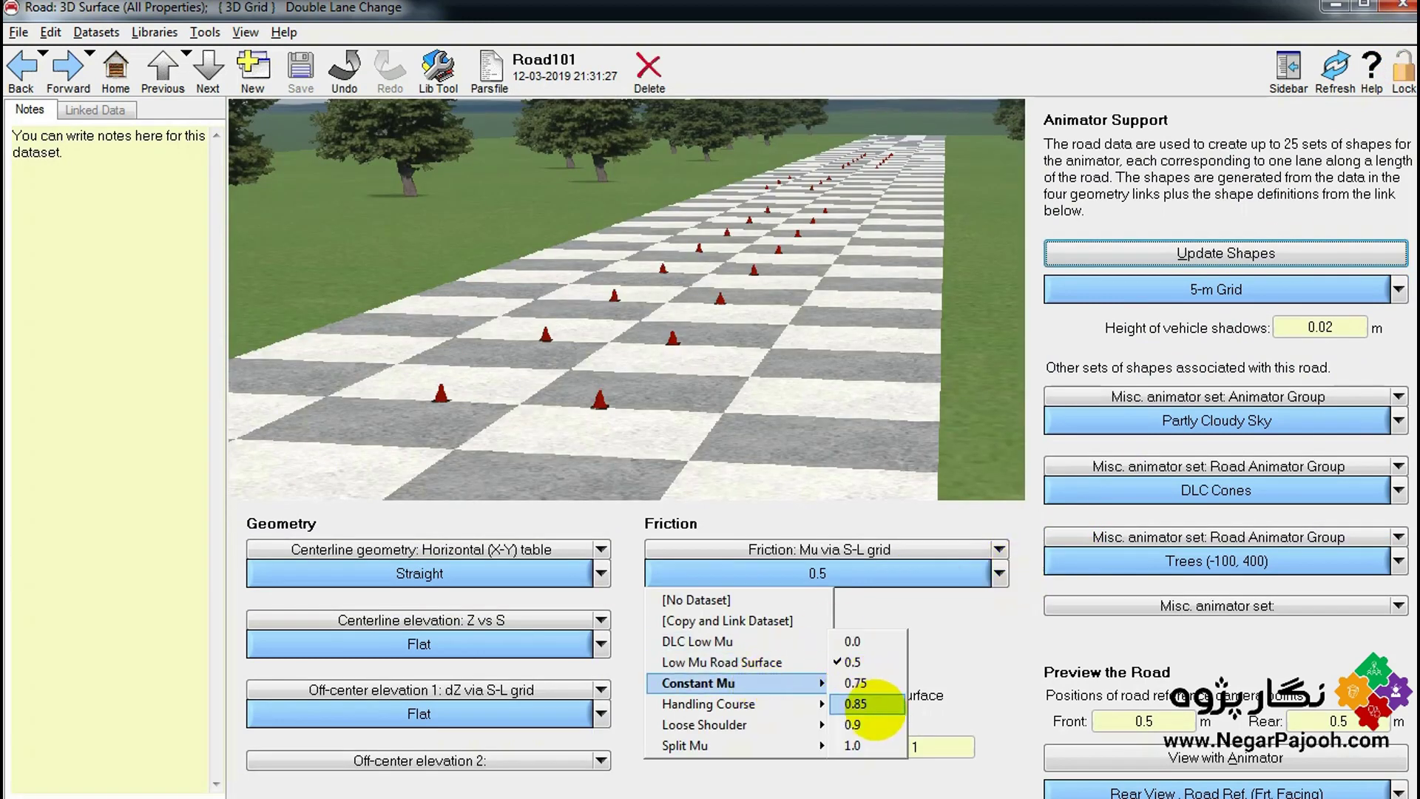
click(1016, 636)
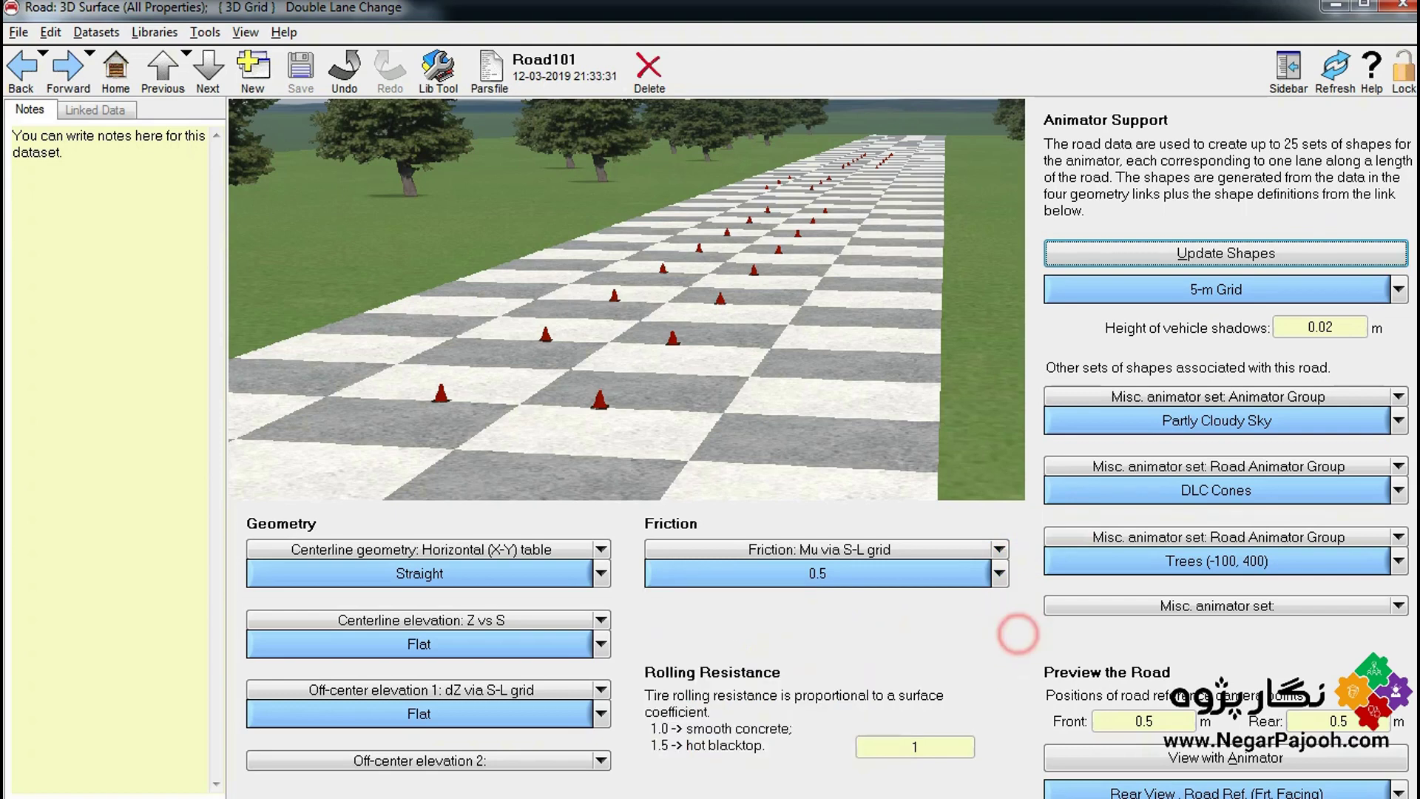
click(1402, 71)
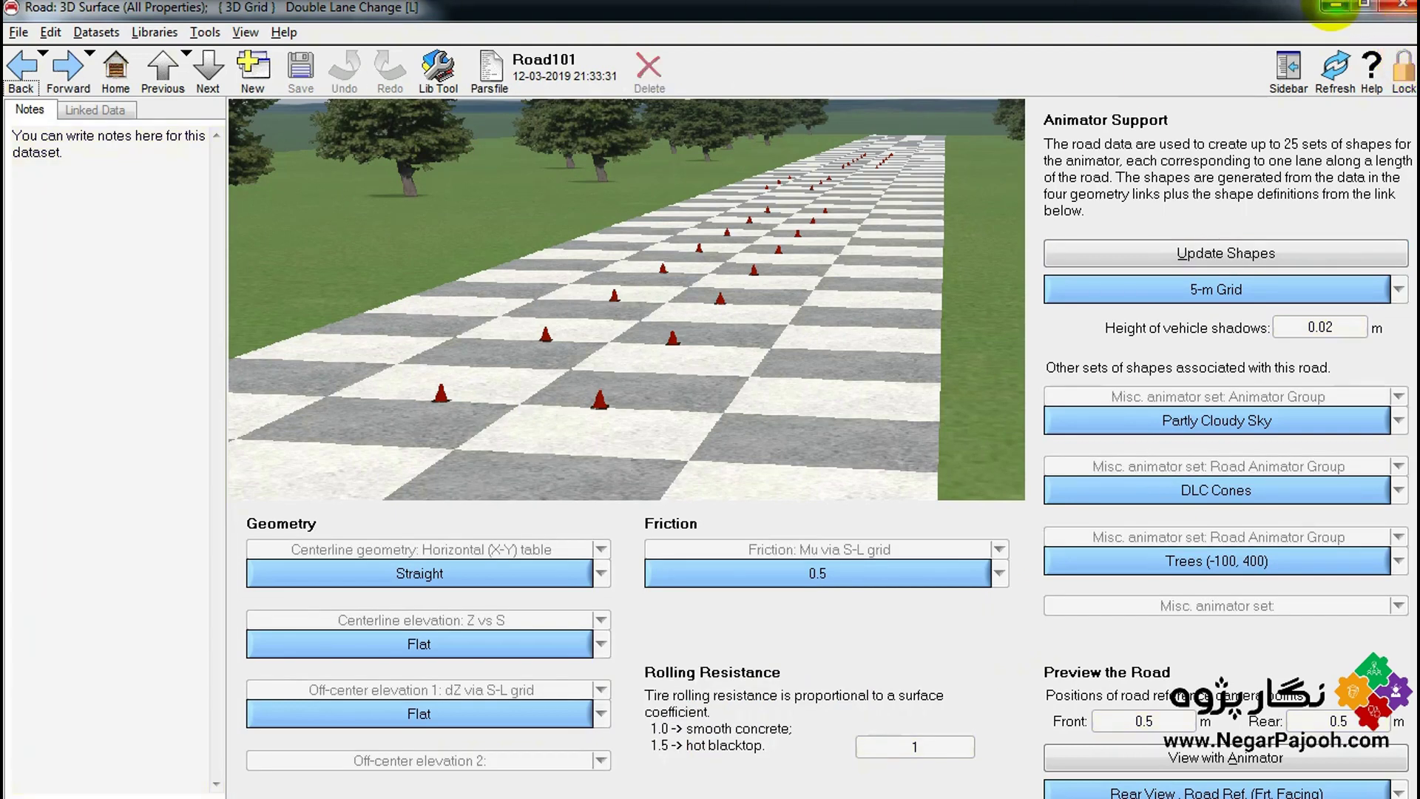
click(1335, 6)
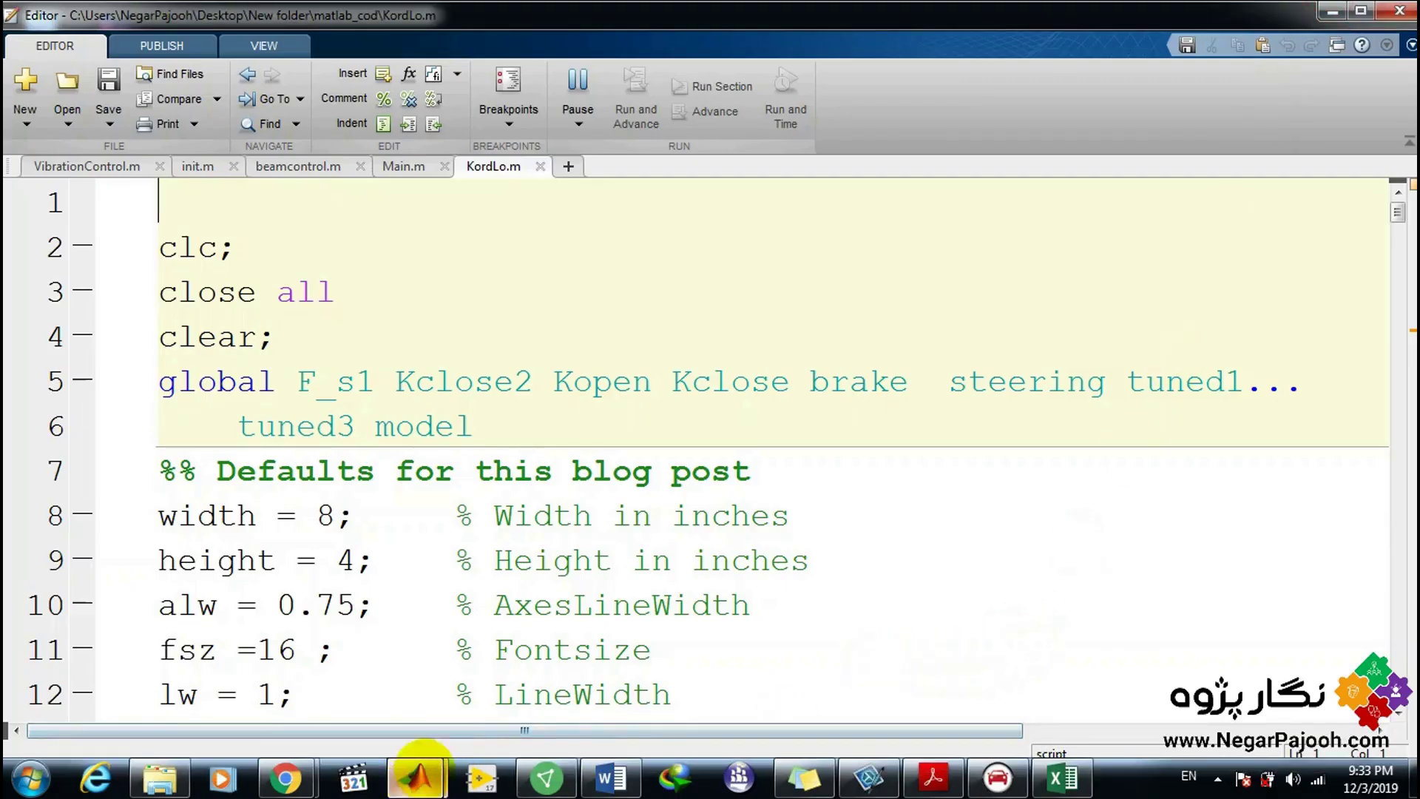
Check the running script's output in MATLAB's Command Window and switch to p.pdf in Acrobat Reader.
mouse_move(415, 775)
click(319, 693)
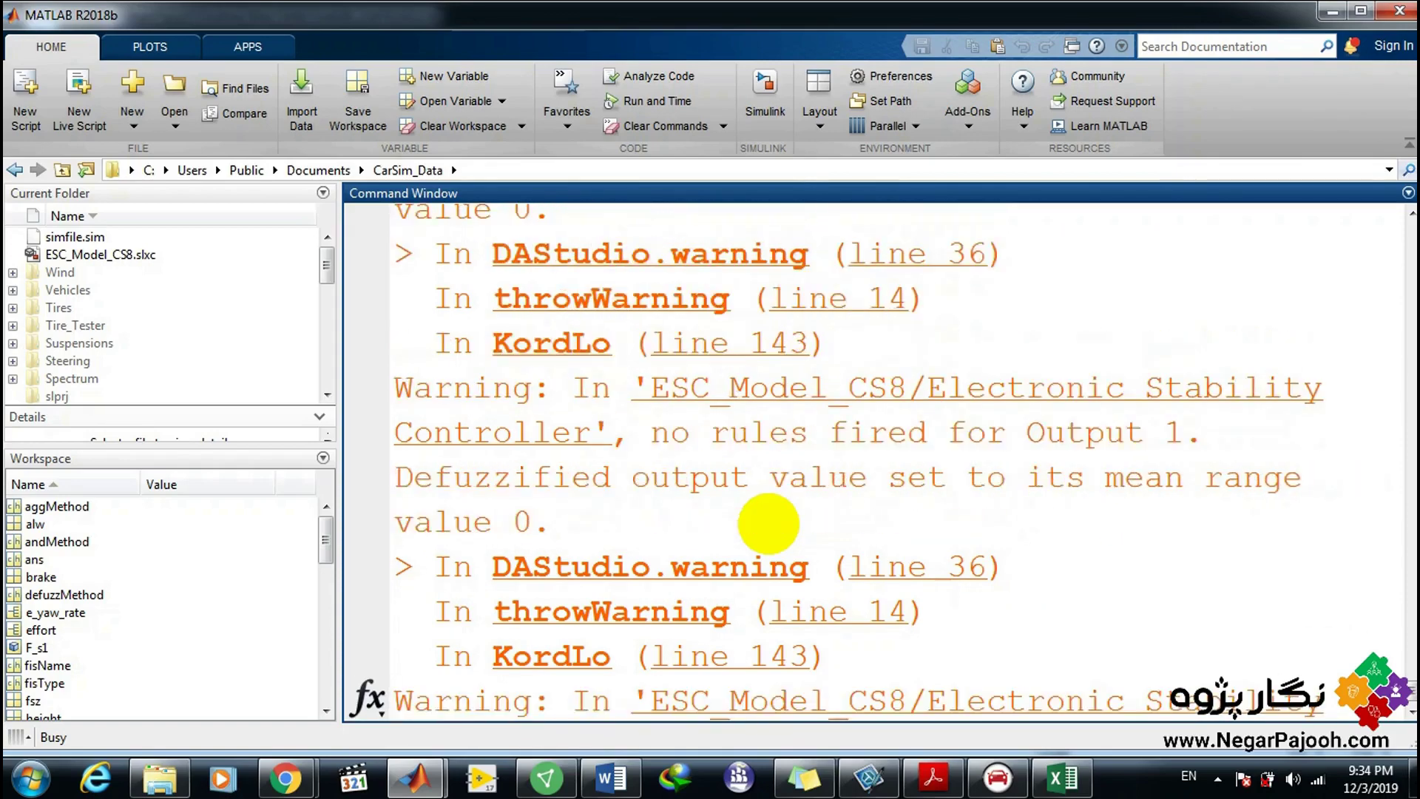
click(931, 773)
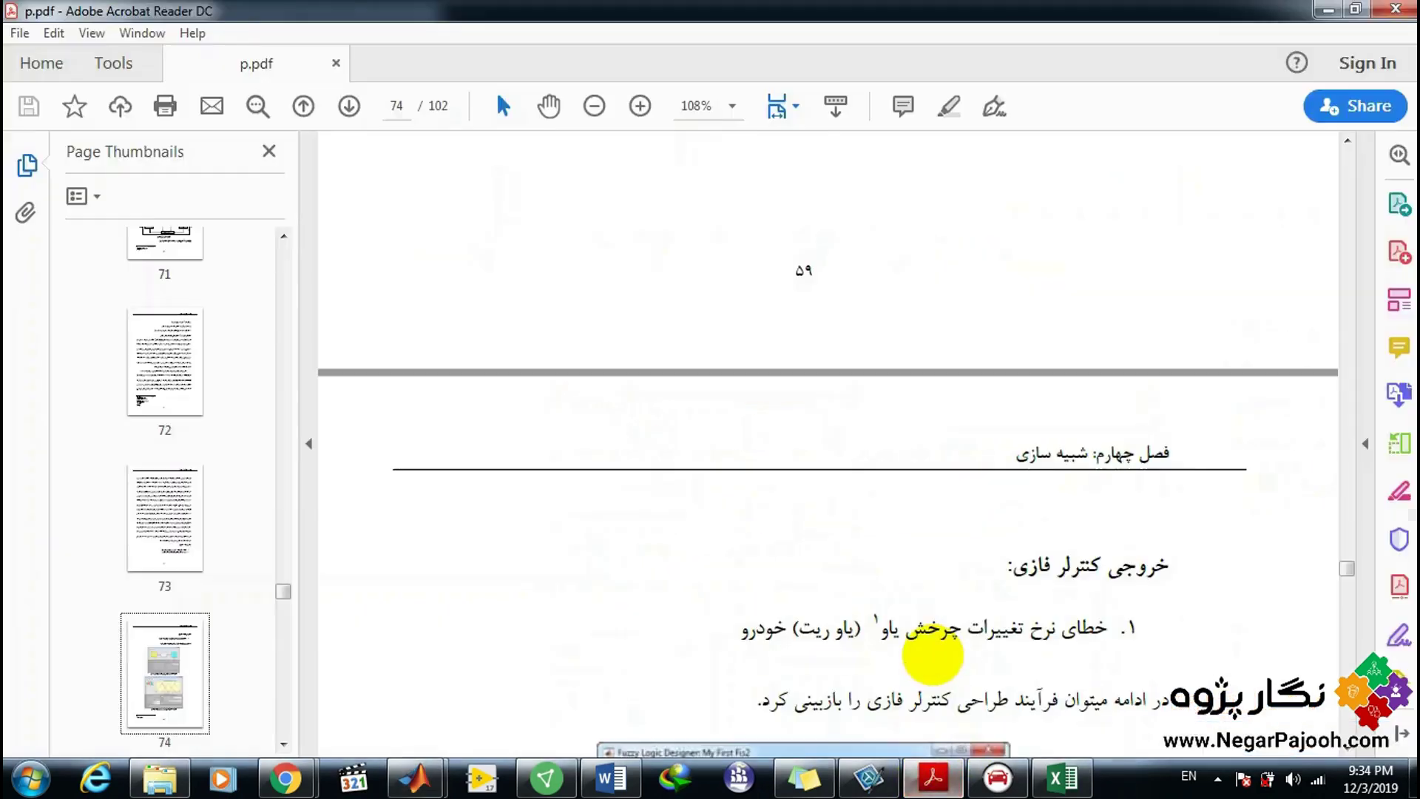
Examine the fuzzy controller's output definition and the Fuzzy Logic Designer, membership function and rule figures on pages 74 to 76 of the thesis.
scroll(884, 537, down, 4)
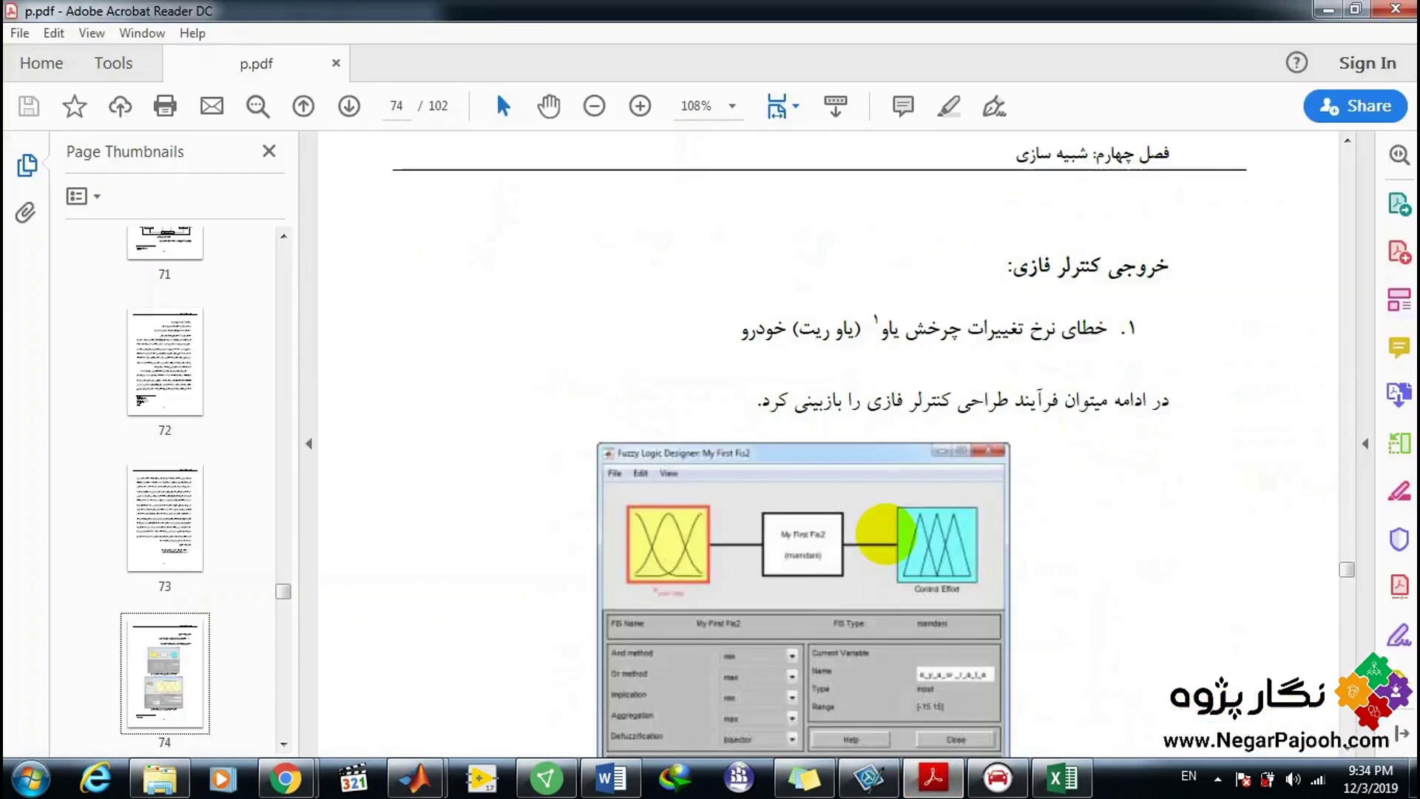
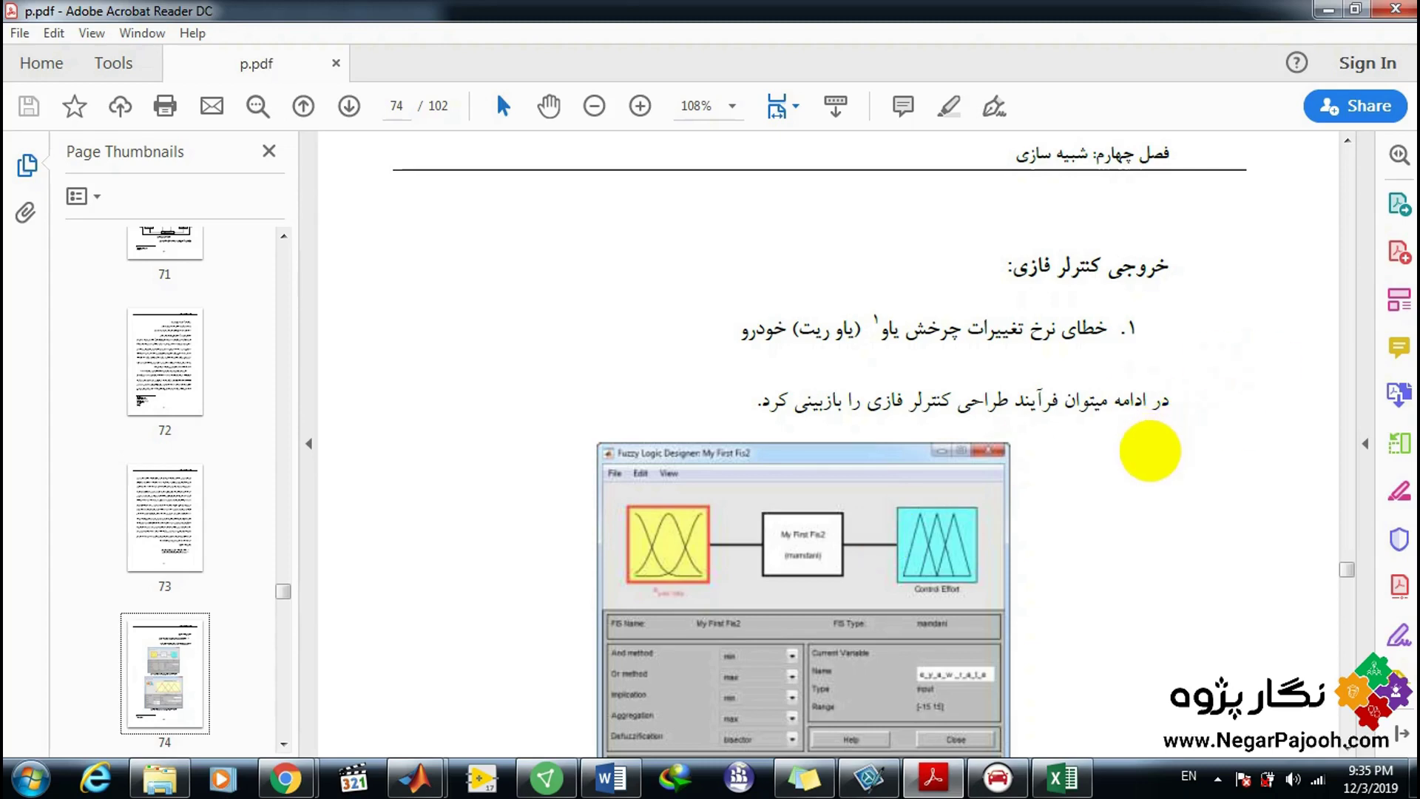
scroll(1123, 488, down, 3)
scroll(1141, 539, up, 2)
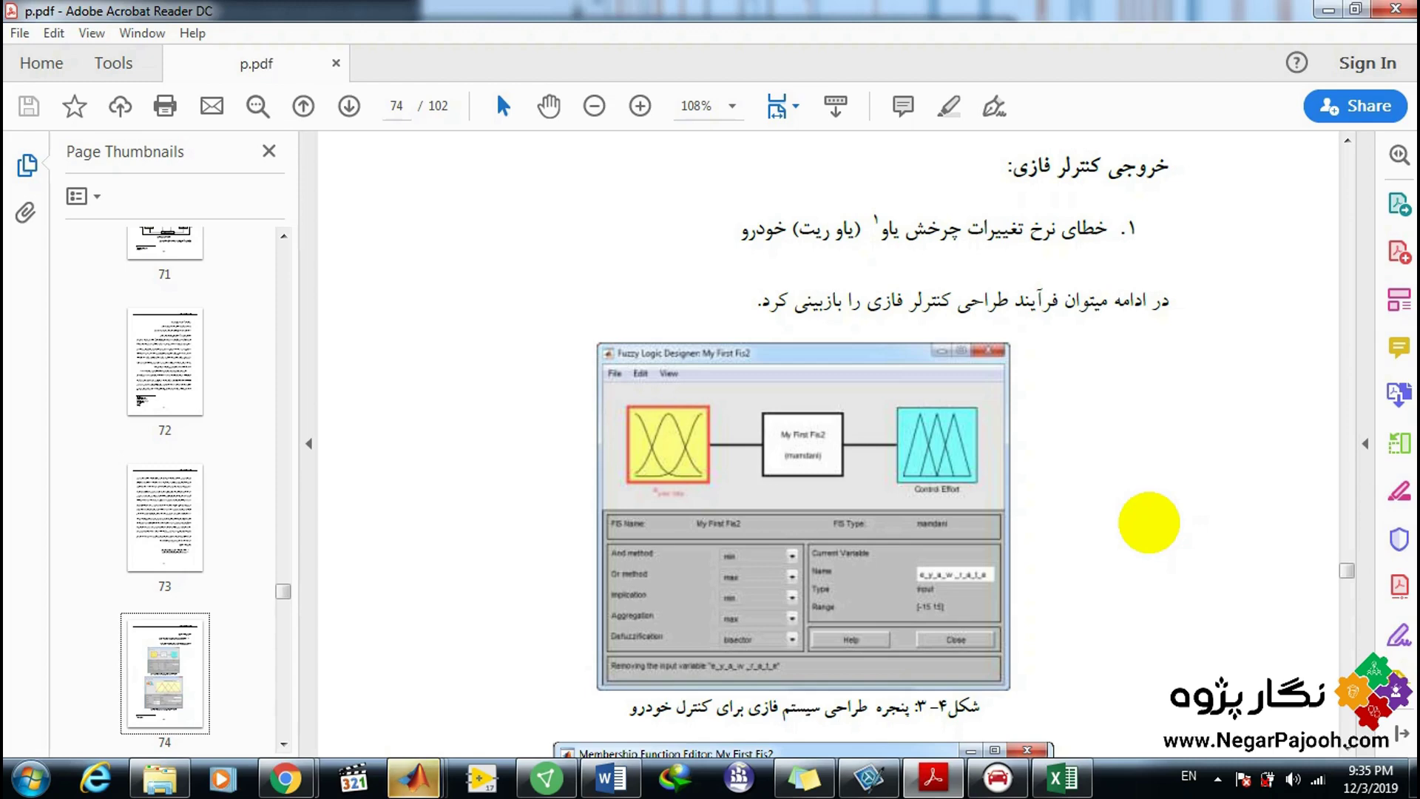
scroll(1145, 520, down, 15)
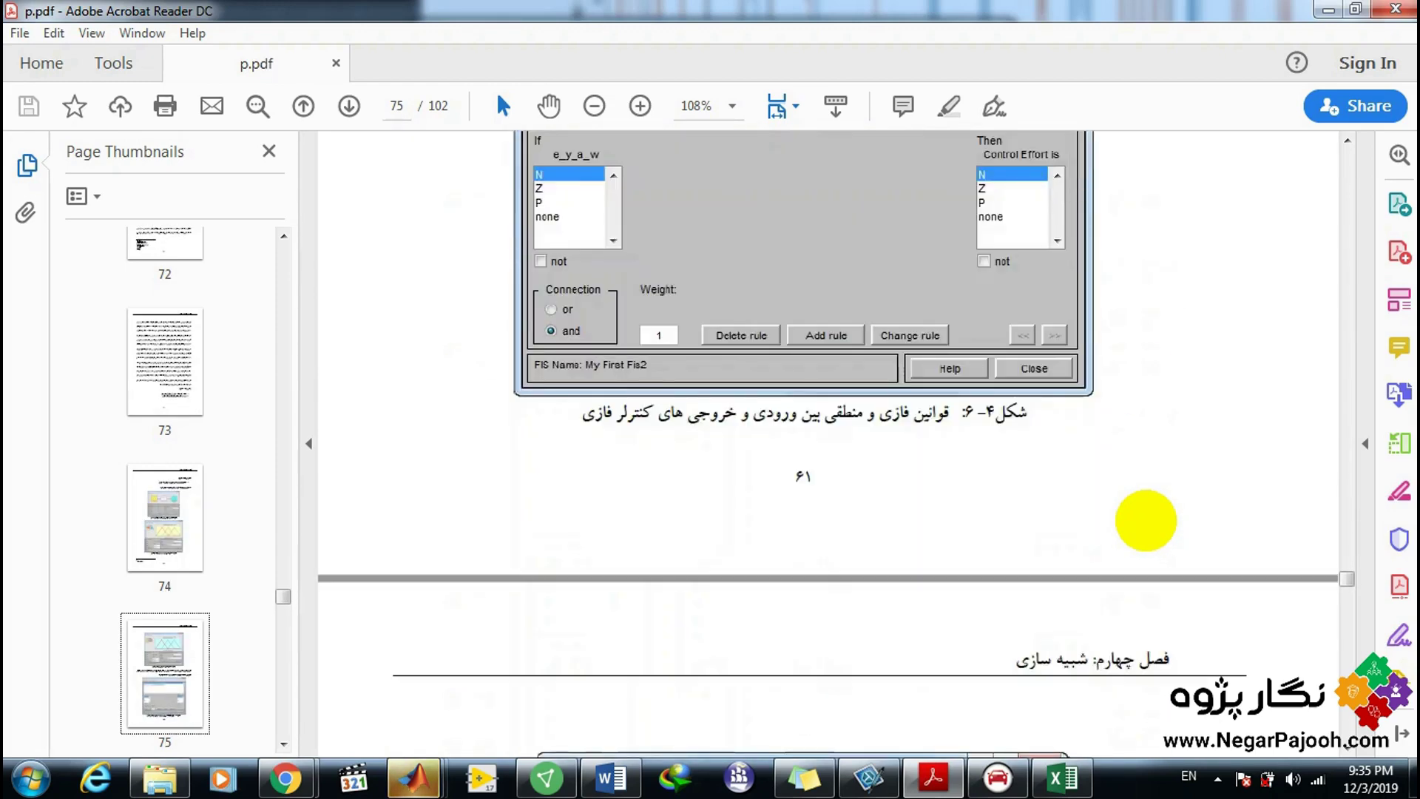
scroll(1145, 520, down, 10)
scroll(1145, 519, up, 2)
scroll(1145, 520, up, 15)
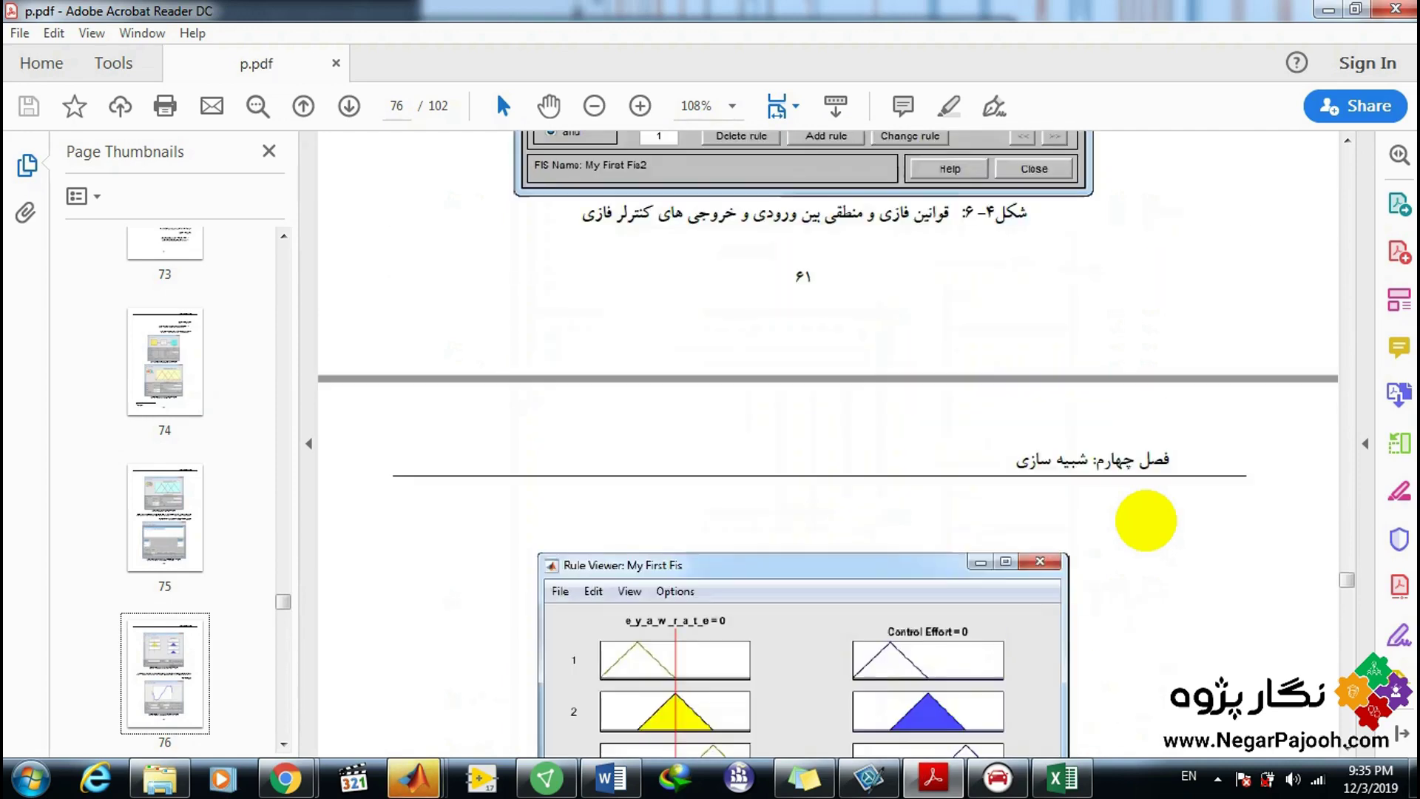
scroll(1145, 520, up, 5)
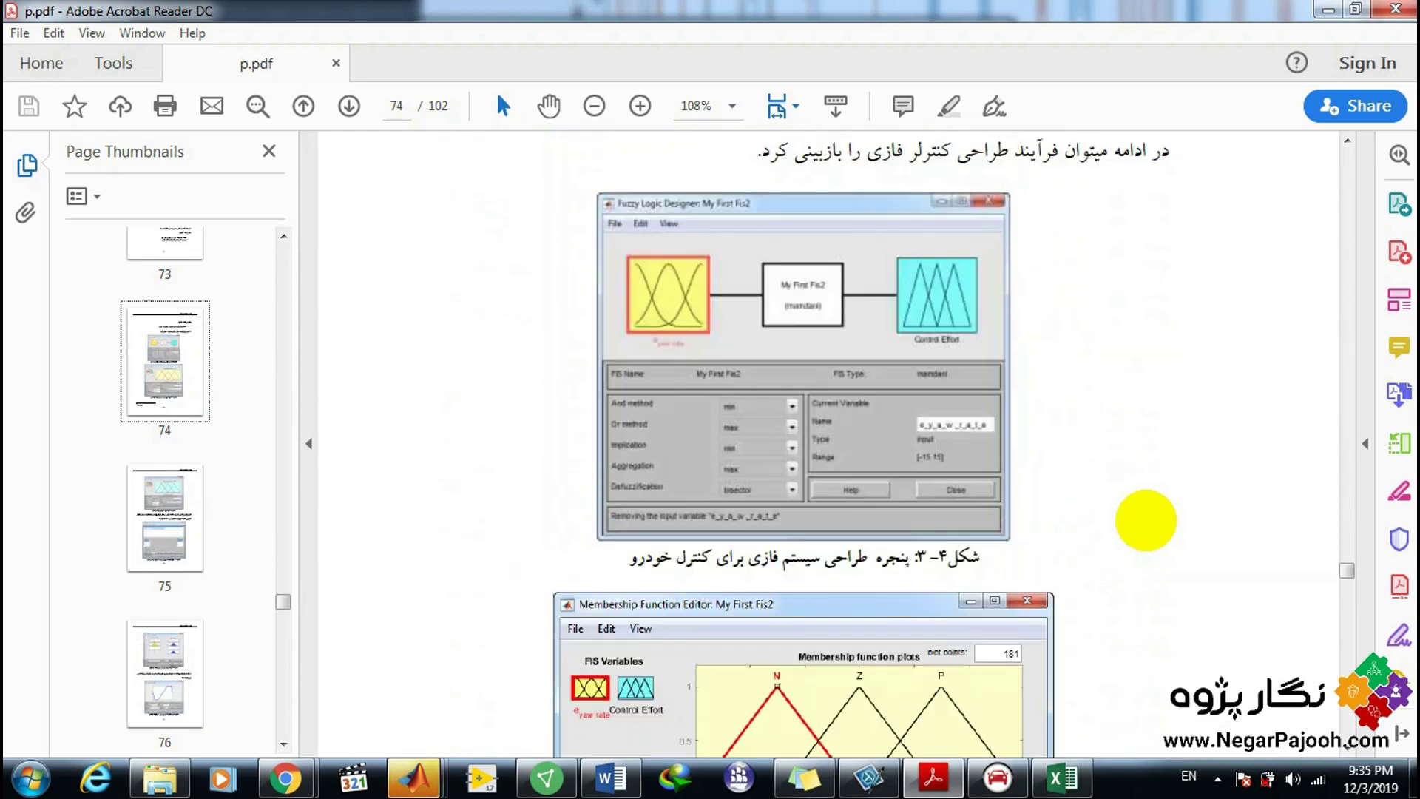
scroll(1146, 519, up, 5)
scroll(1145, 520, down, 6)
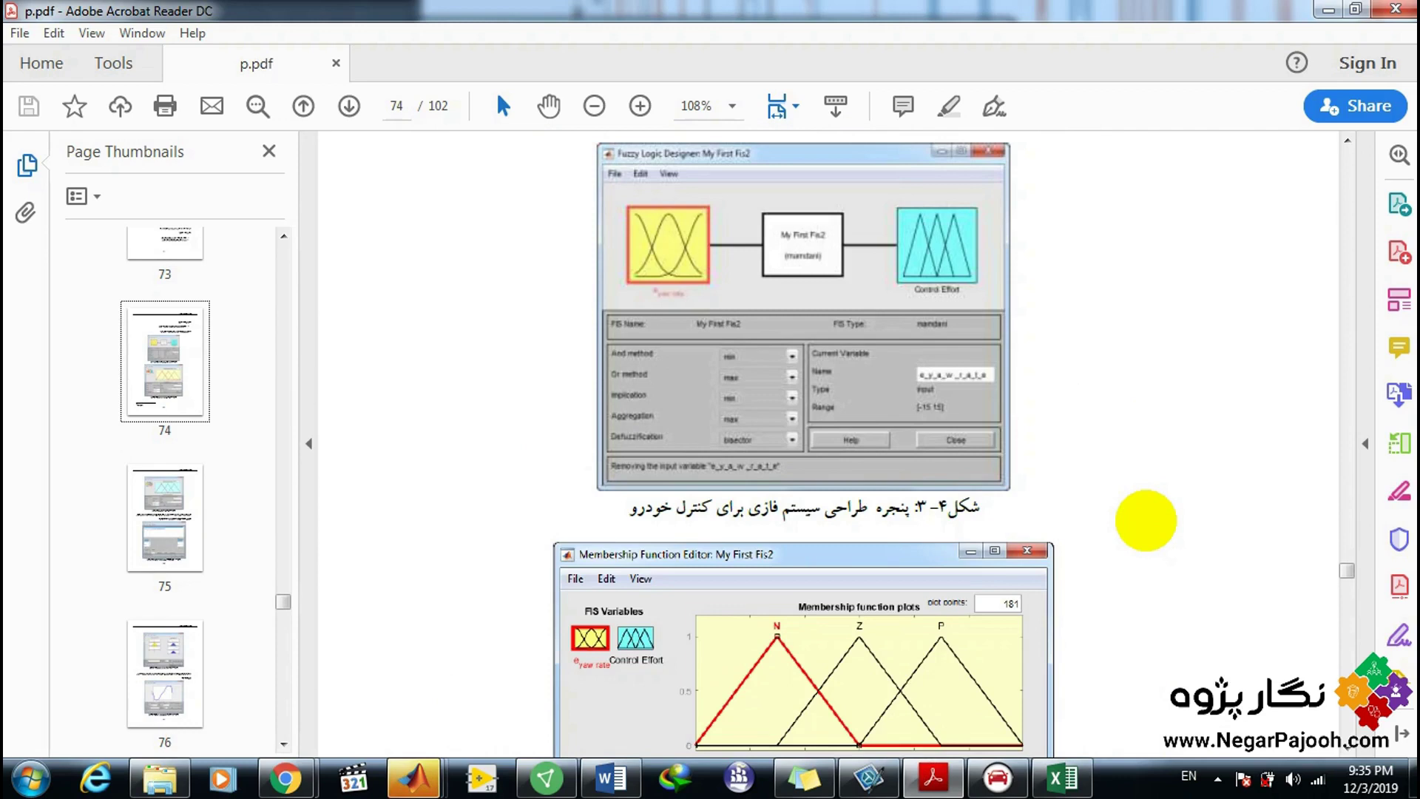
right_click(1145, 520)
click(1147, 555)
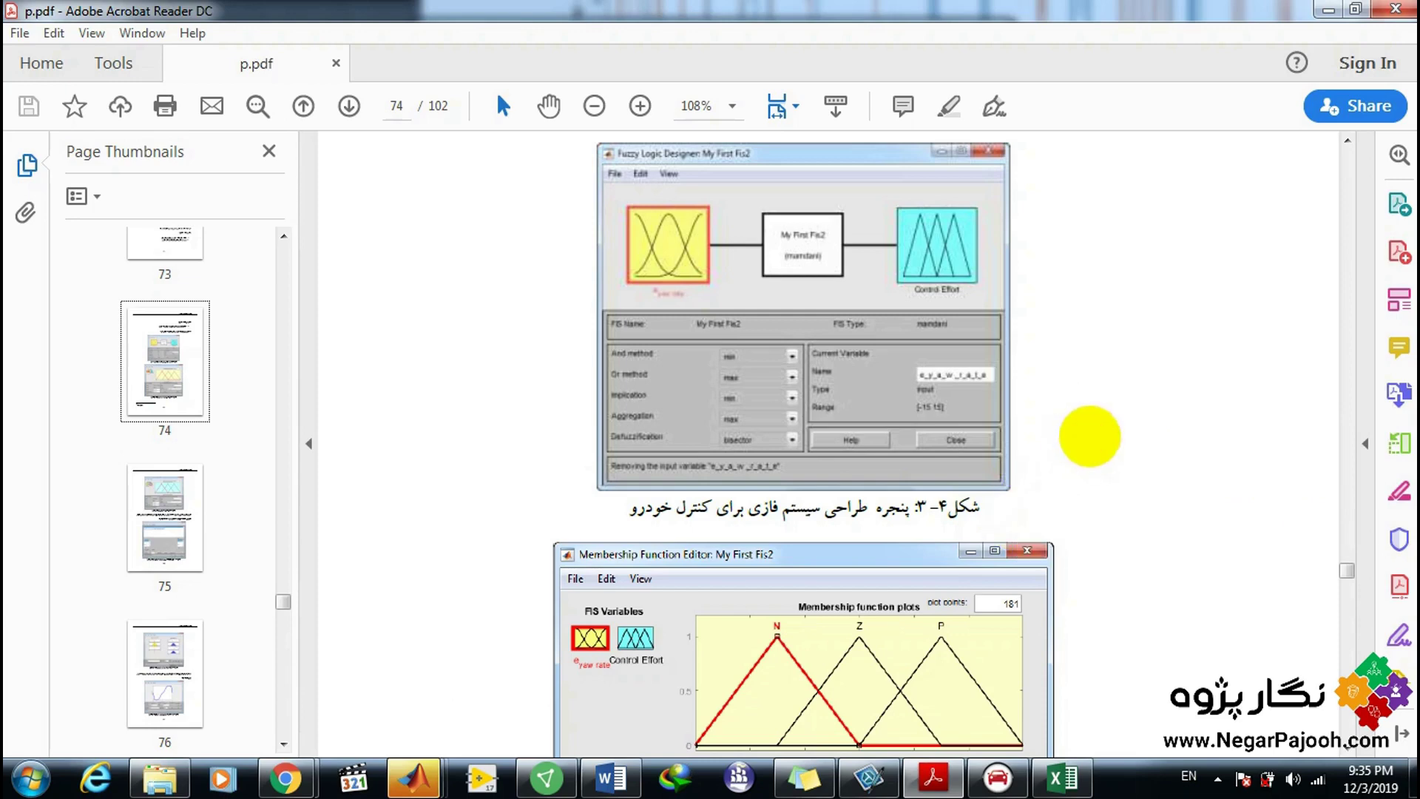
scroll(1101, 437, down, 4)
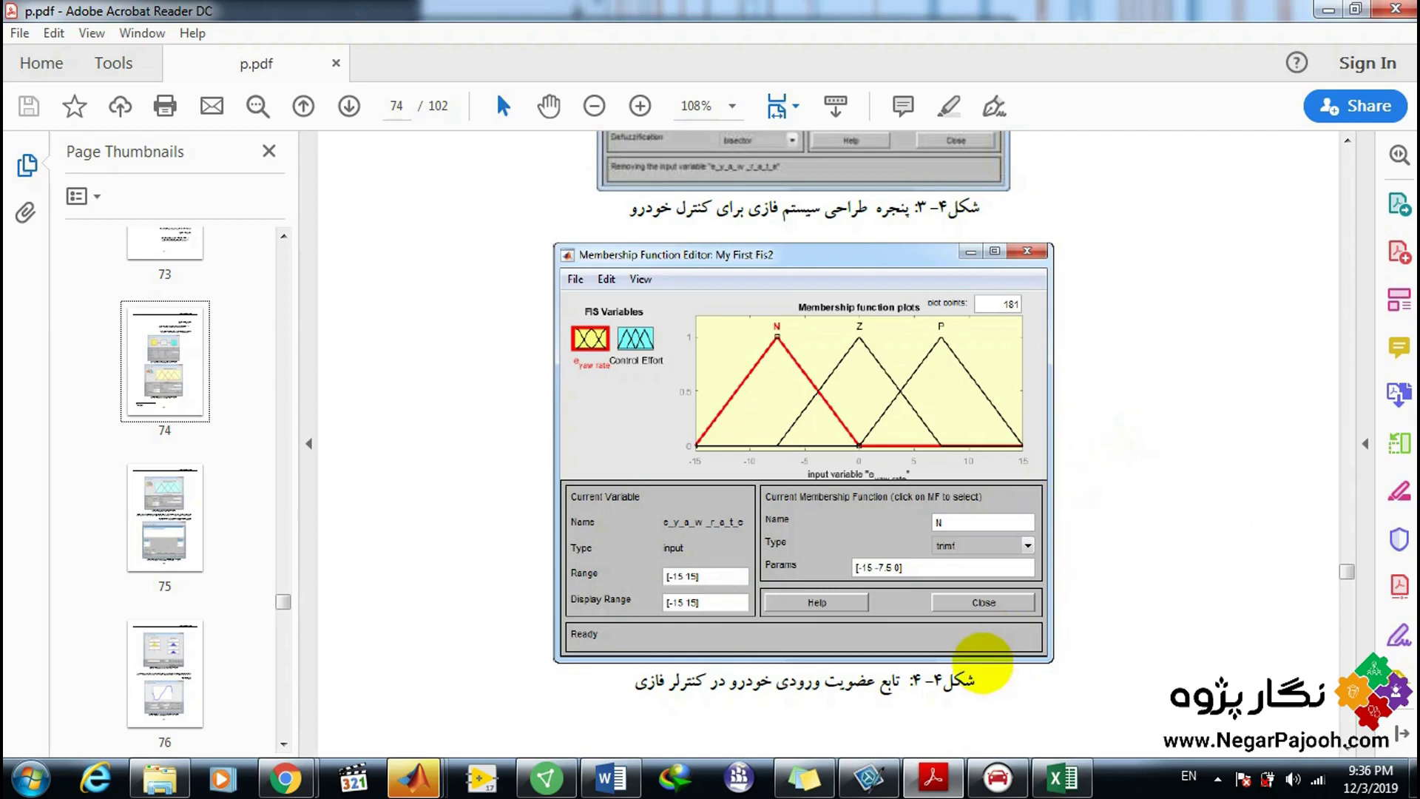
Switch to CarSim, go back to the DLC @ 120 km/h procedure, lock it, and return to the Baseline #1 run control screen.
click(998, 776)
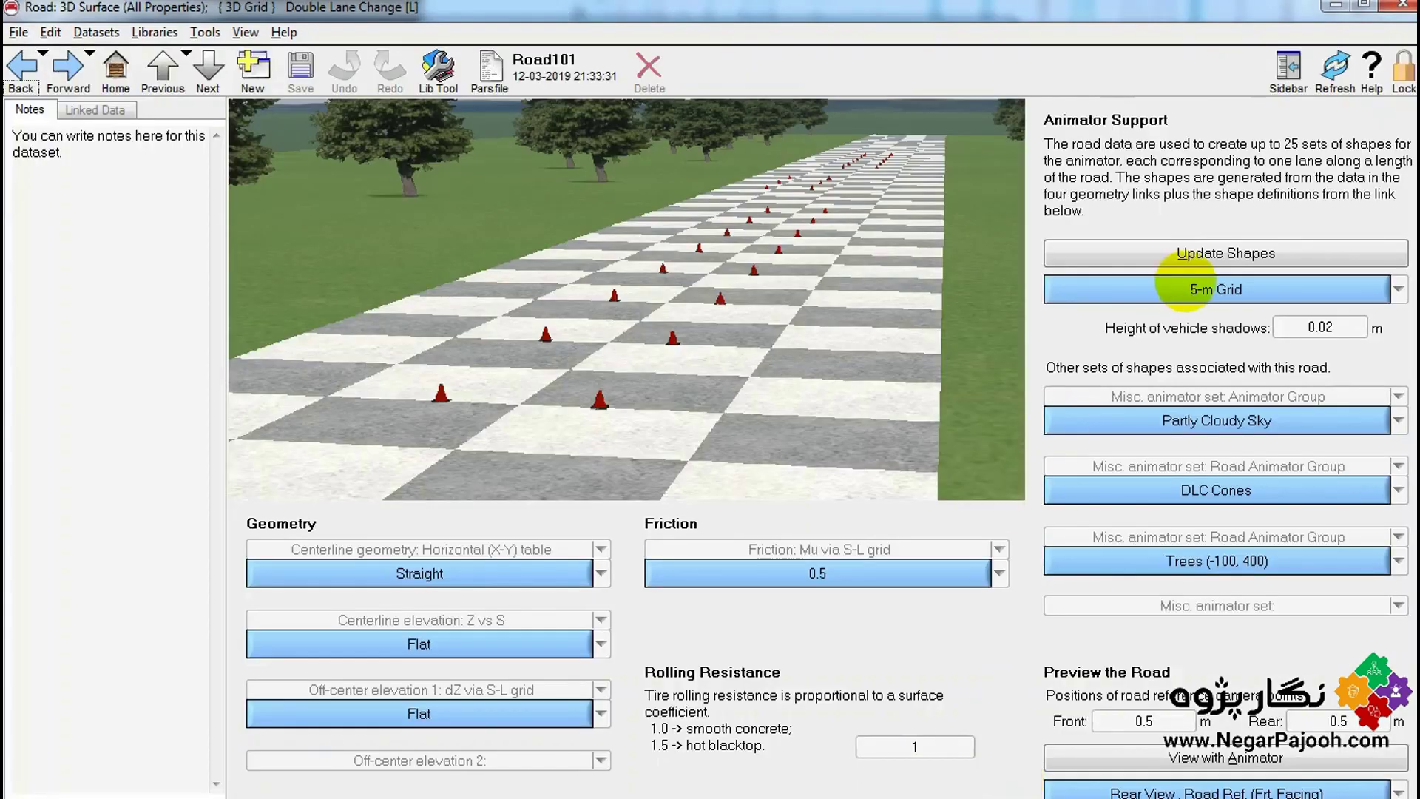
click(22, 67)
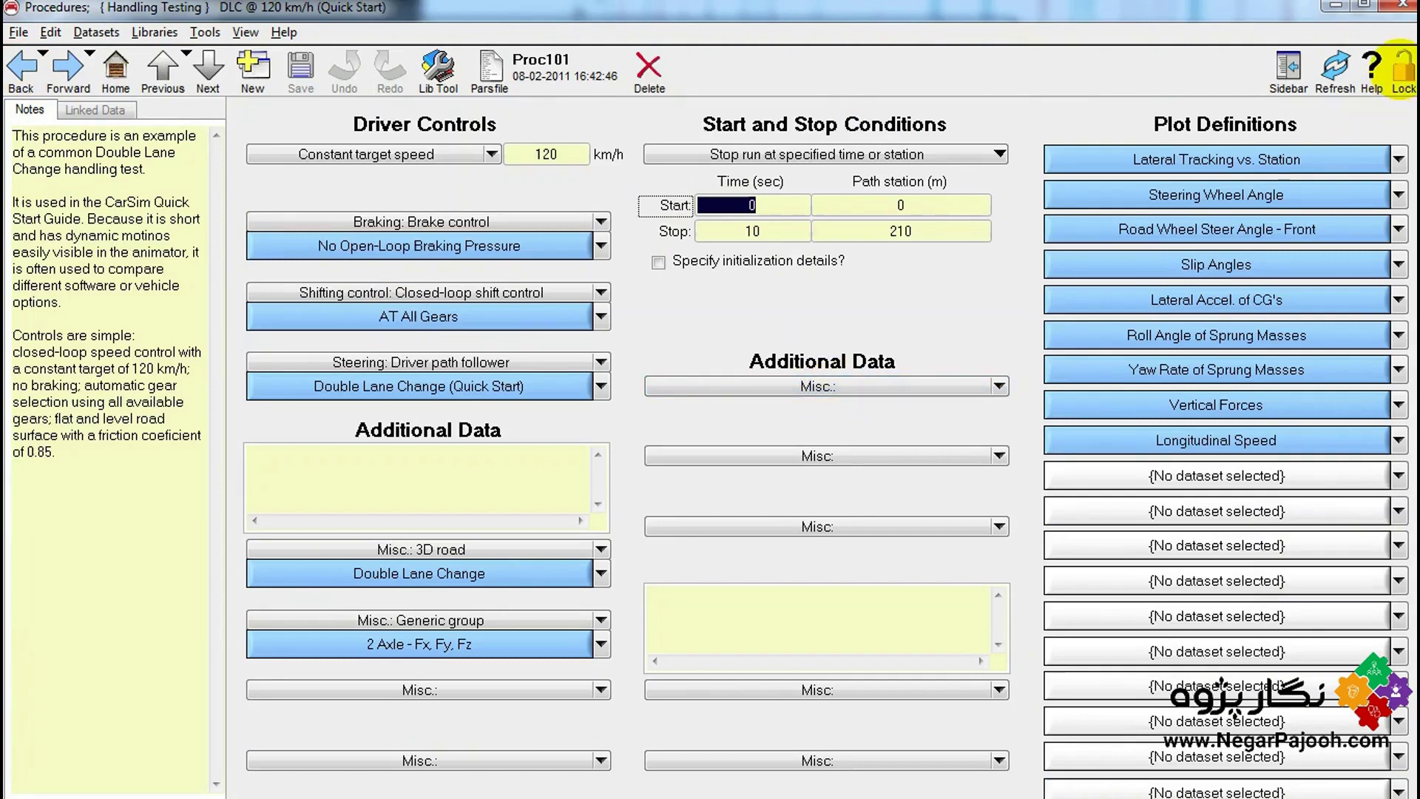
click(1403, 68)
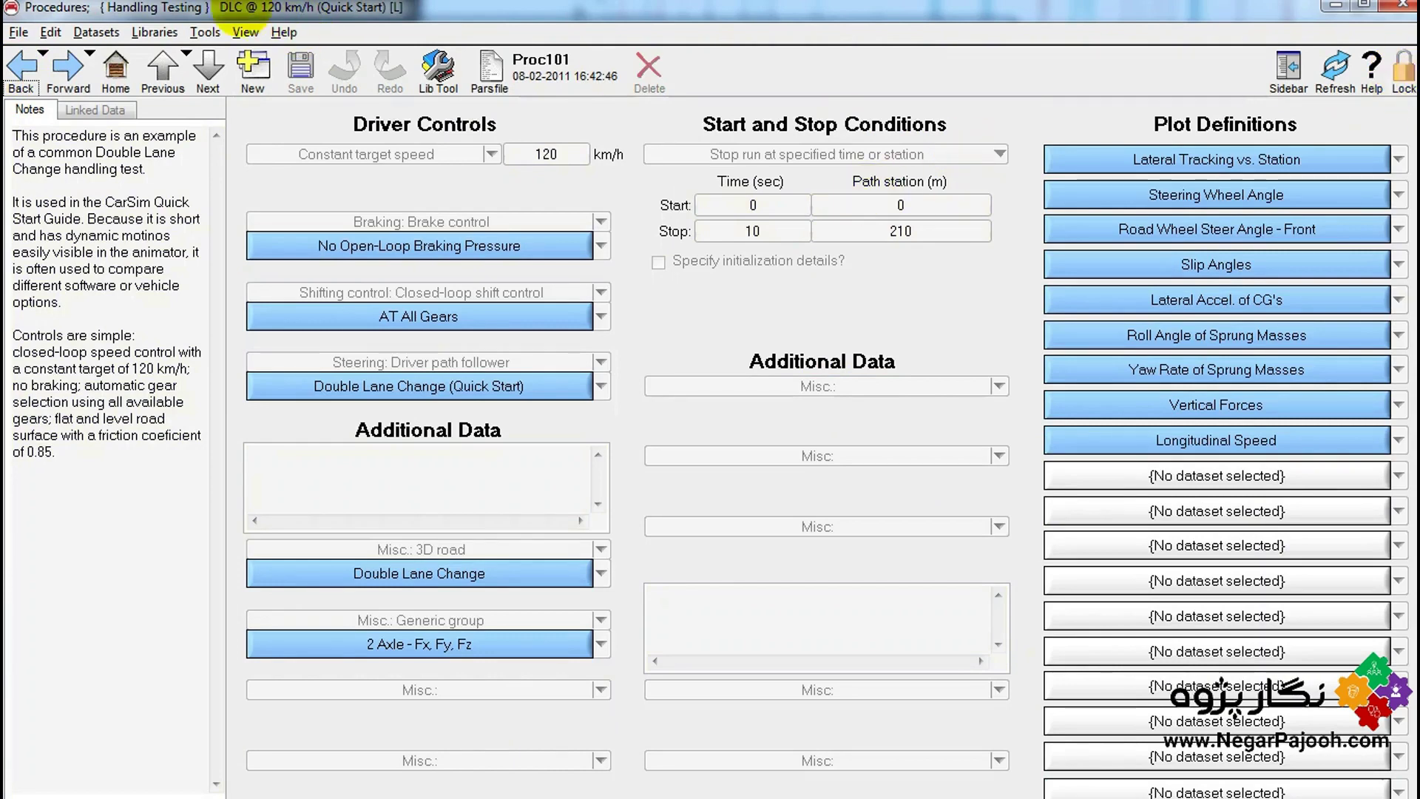
click(26, 67)
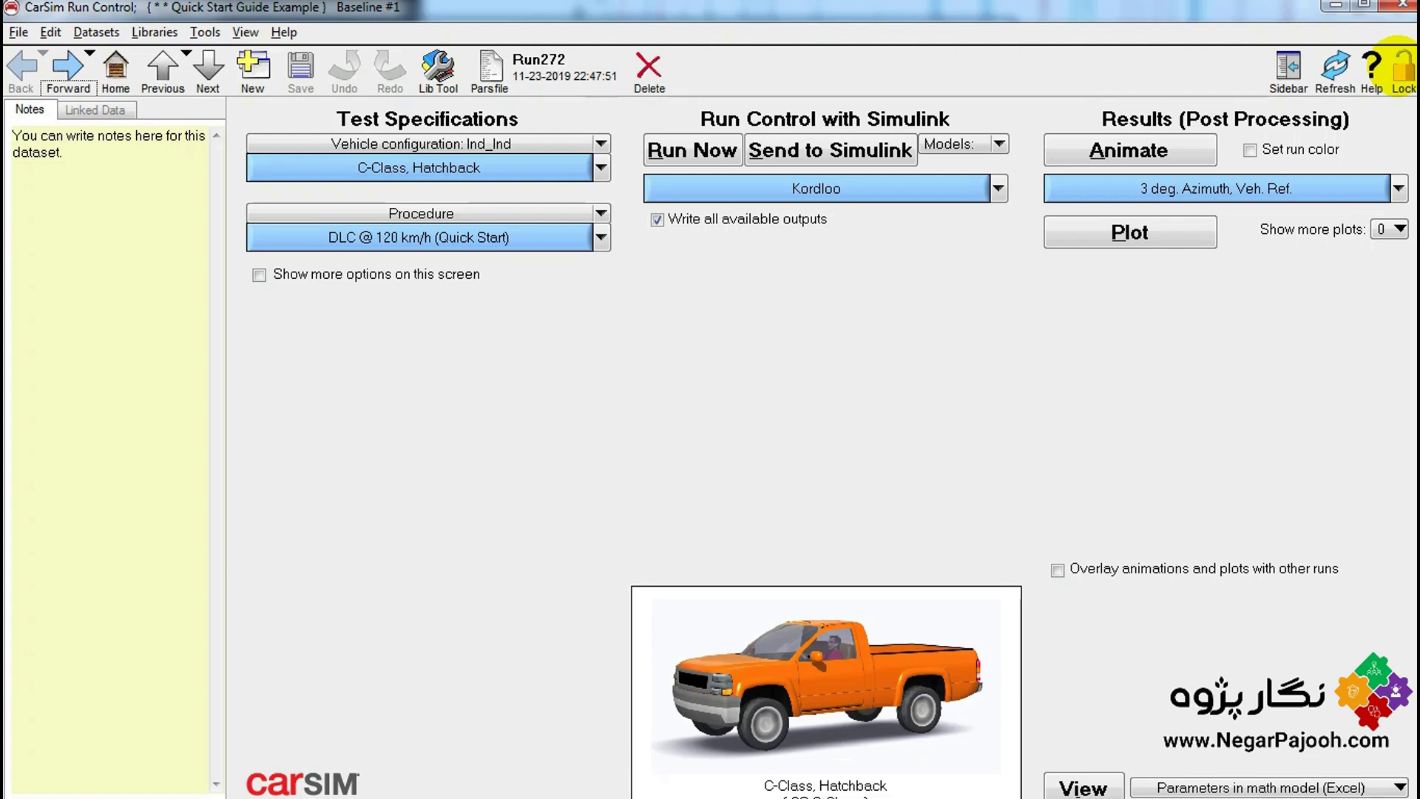
Restore the maximized CarSim window to a smaller size and return to p.pdf in Acrobat Reader.
key(super)
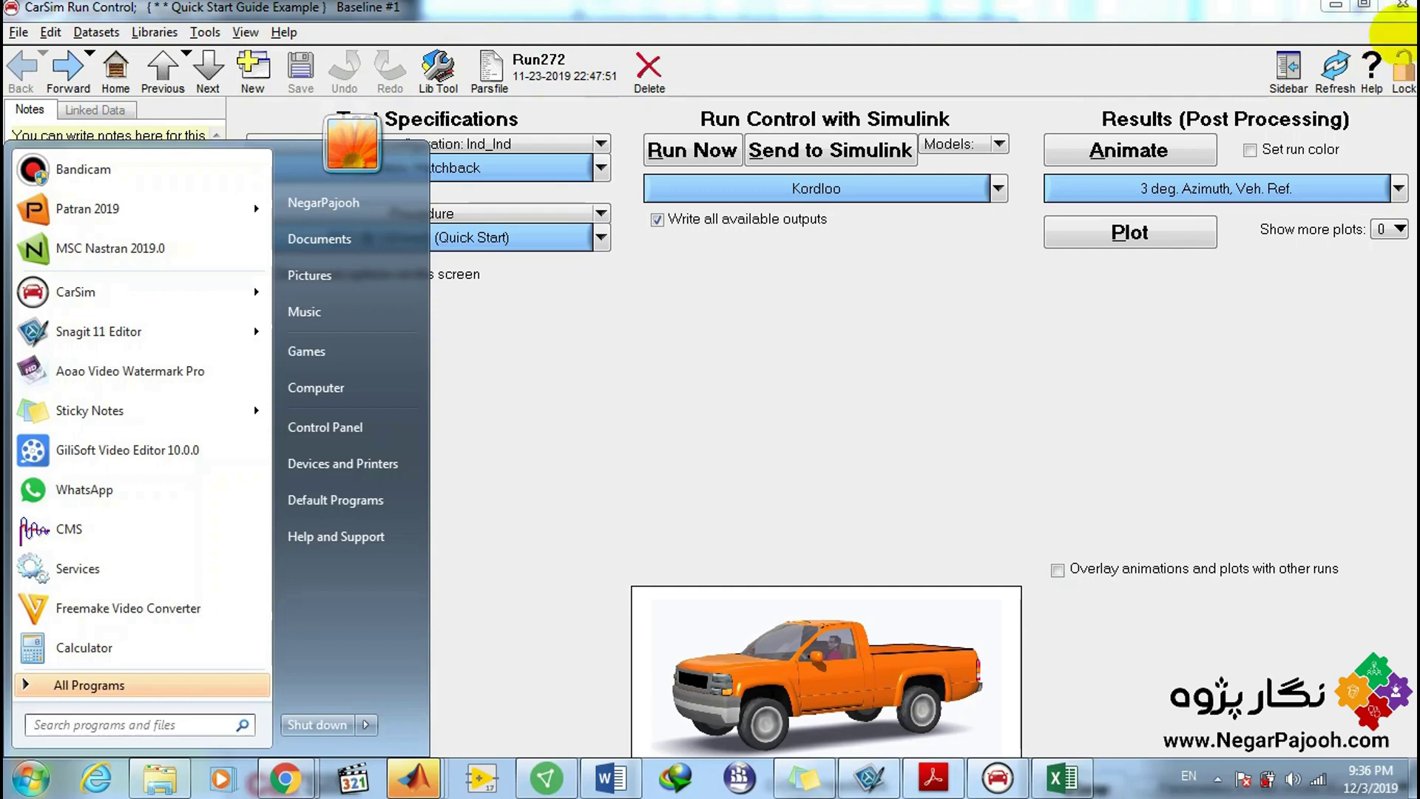
click(1178, 331)
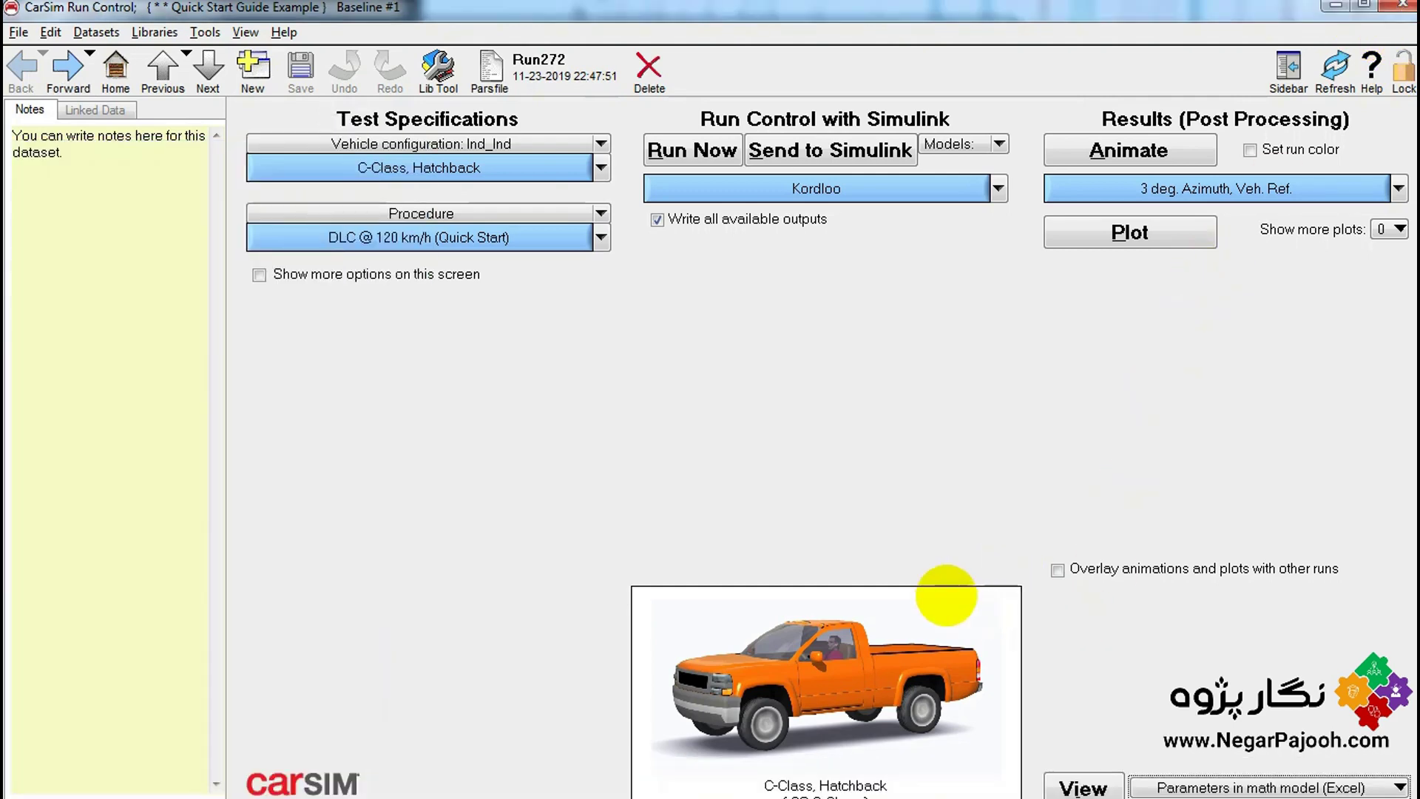
key(Tab)
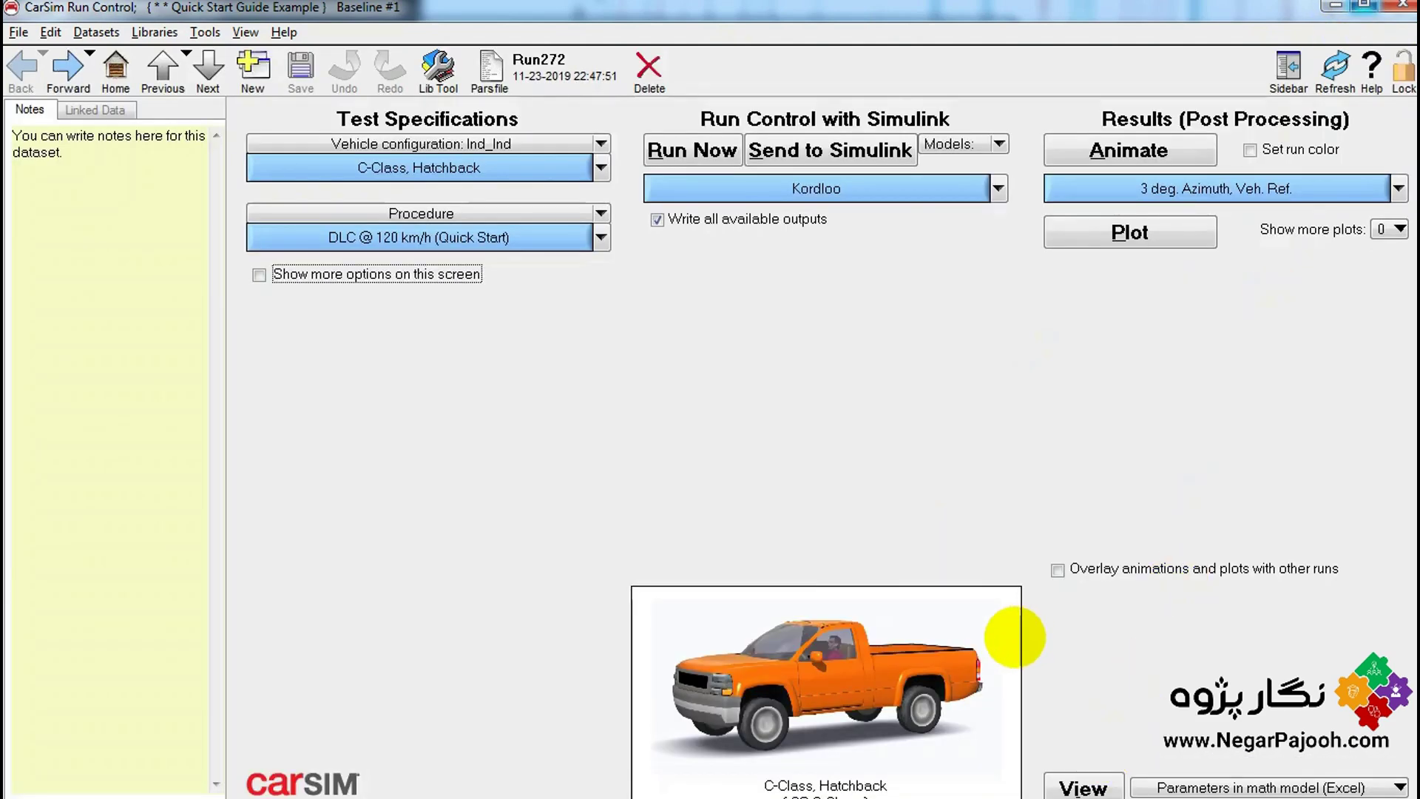
key(super)
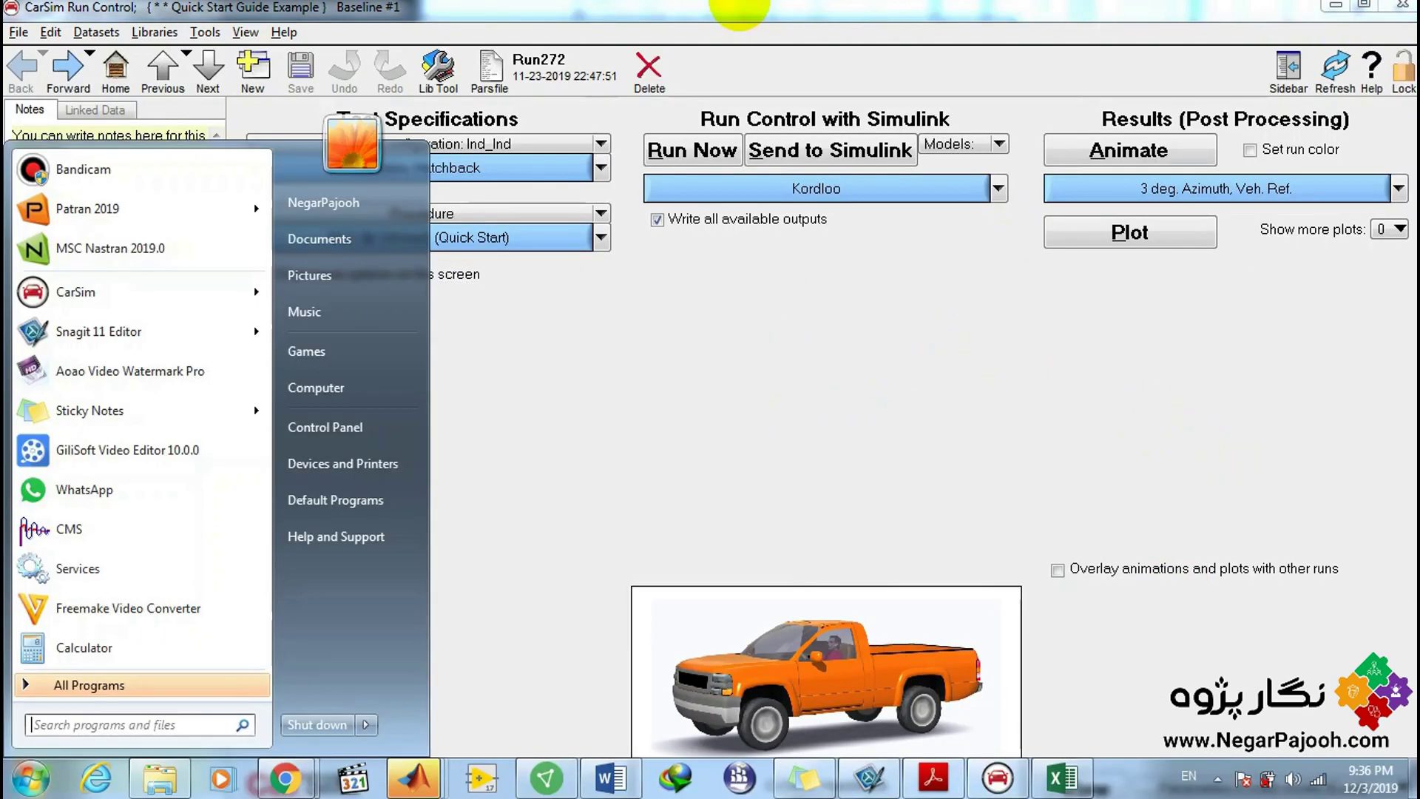
double_click(740, 11)
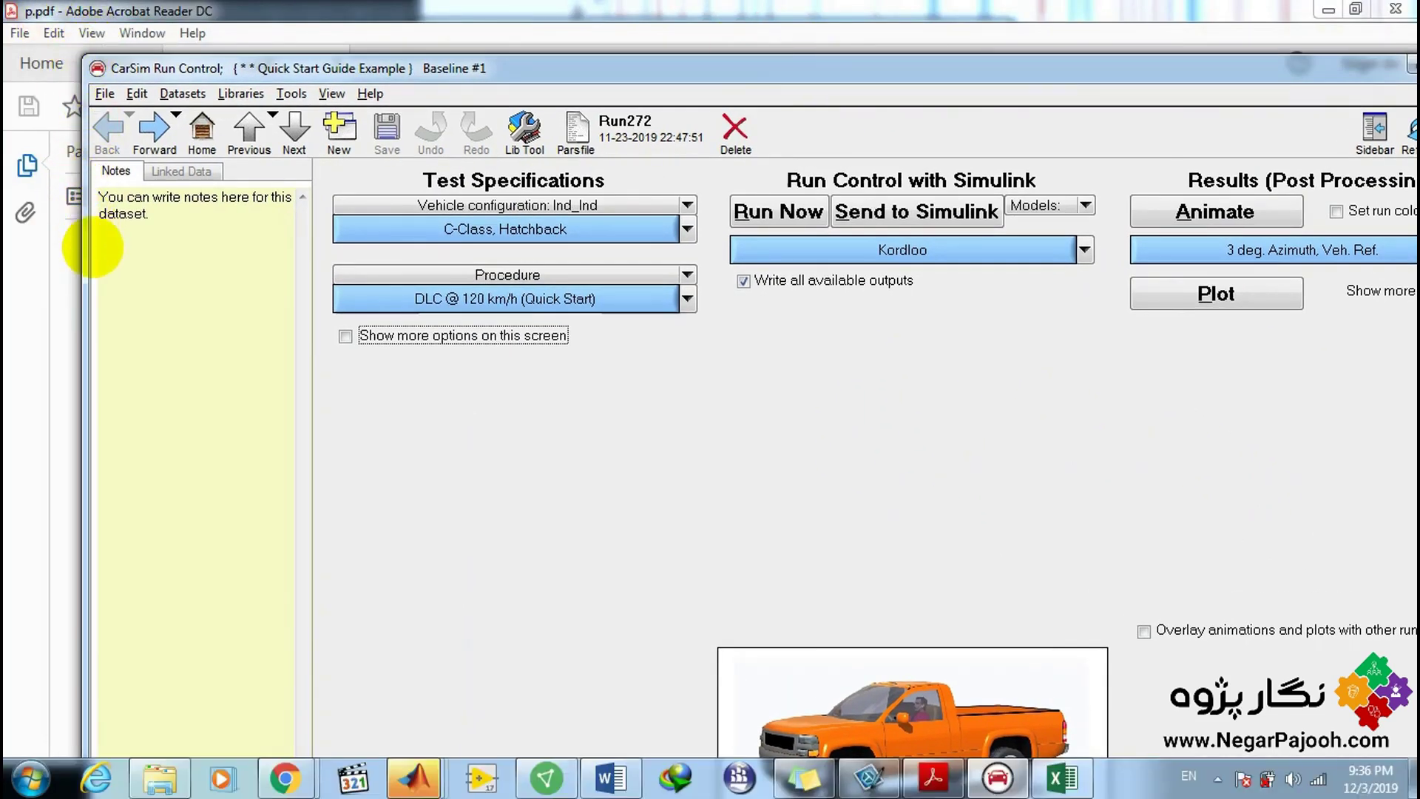
click(63, 289)
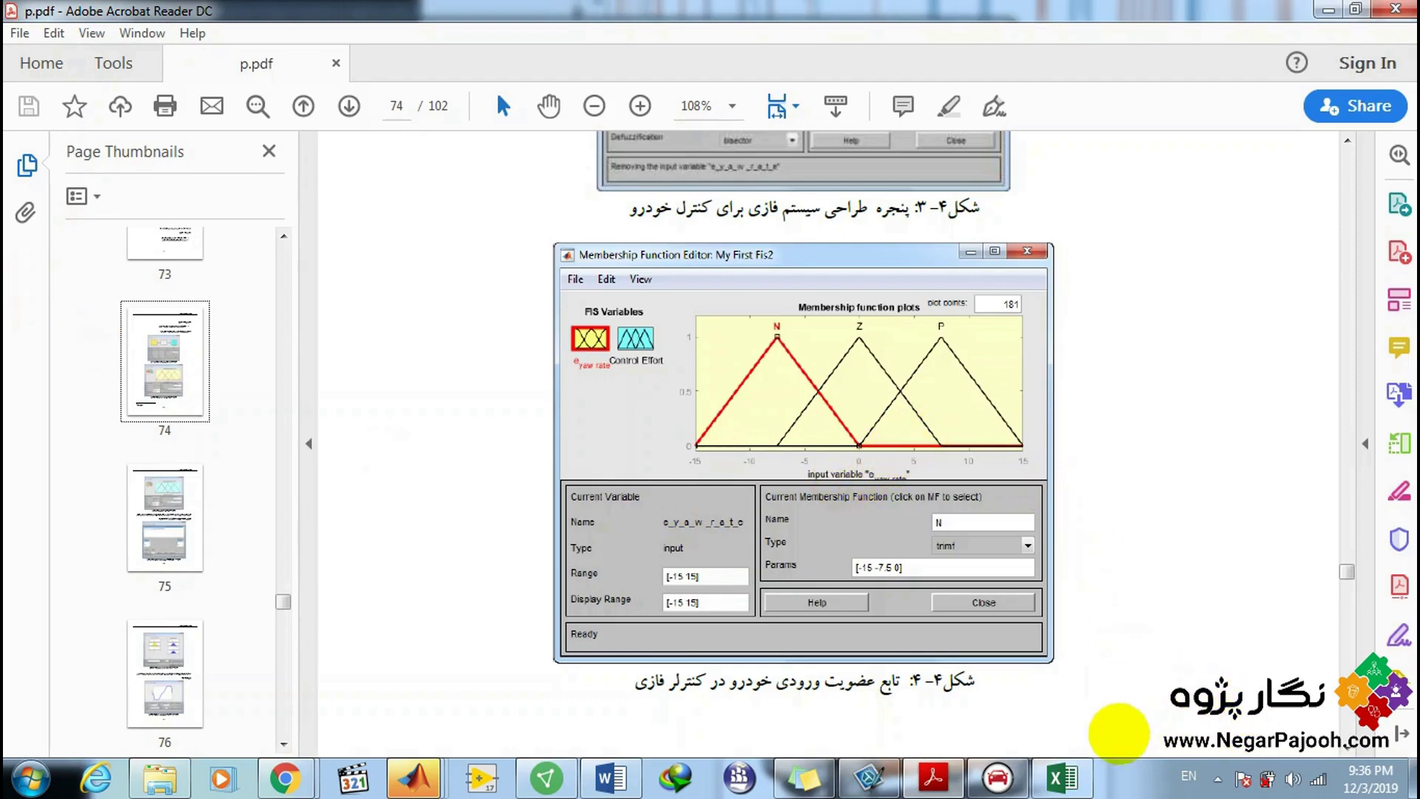
click(995, 775)
click(996, 777)
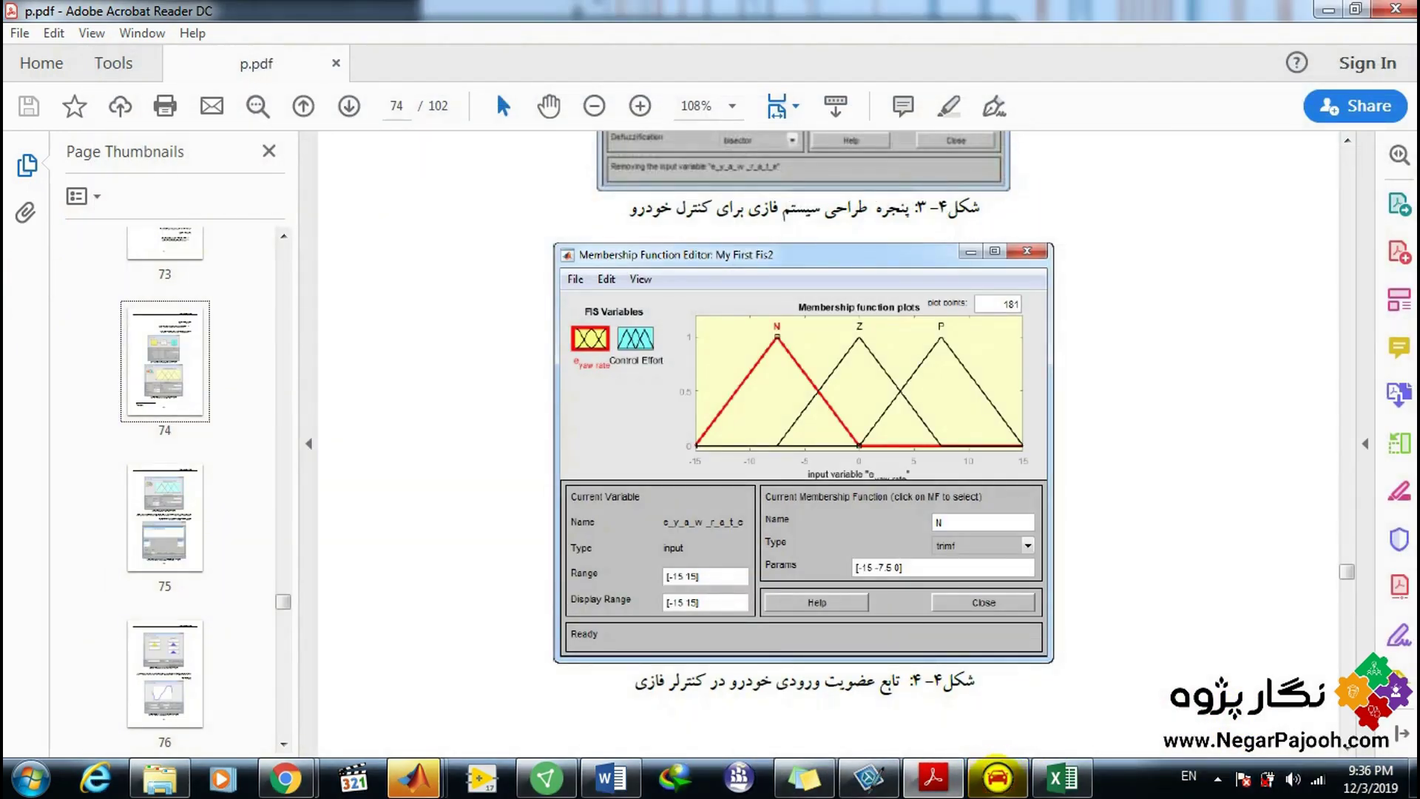
click(933, 775)
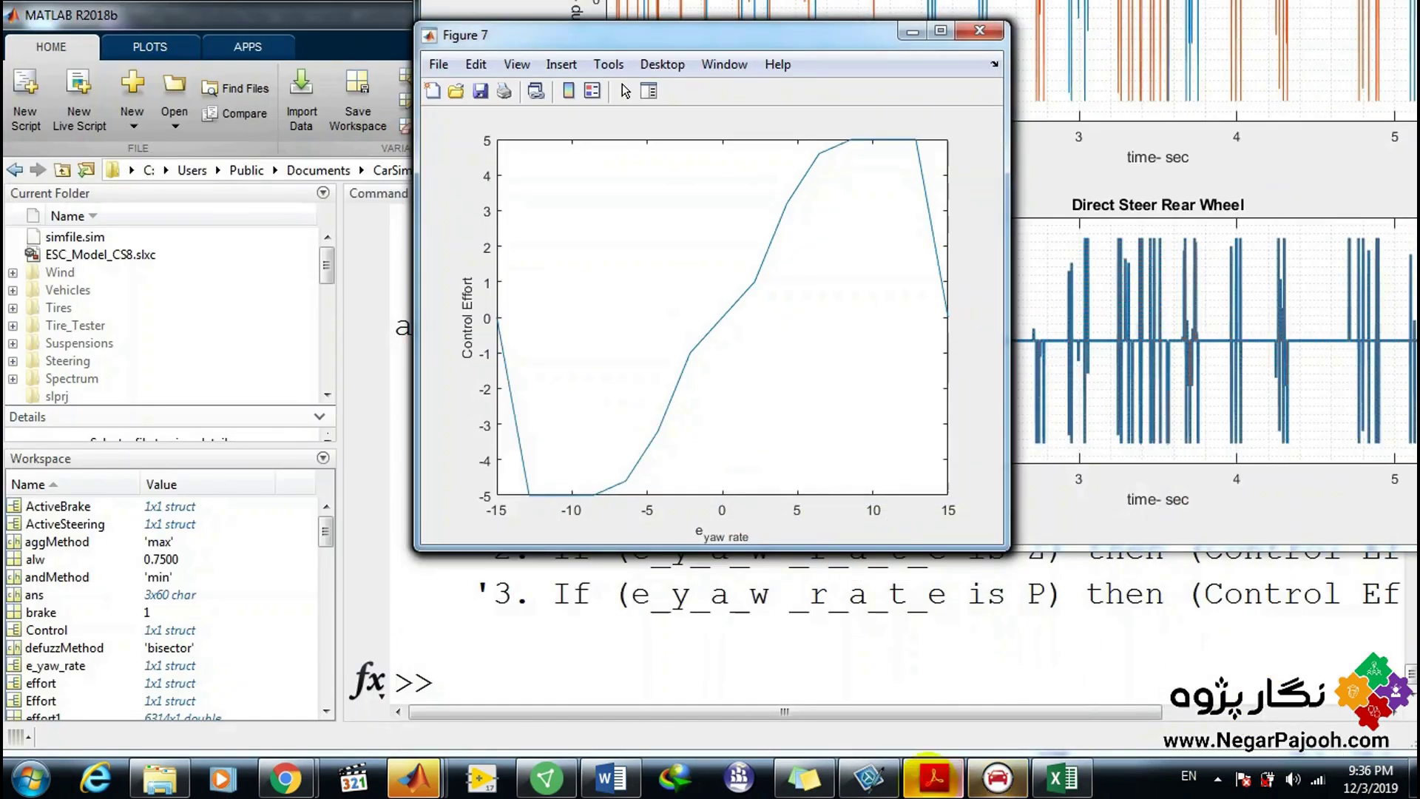
click(932, 772)
Review the fuzzy controller's input list on page 73 and its output list on page 74 of the thesis.
scroll(1005, 533, up, 12)
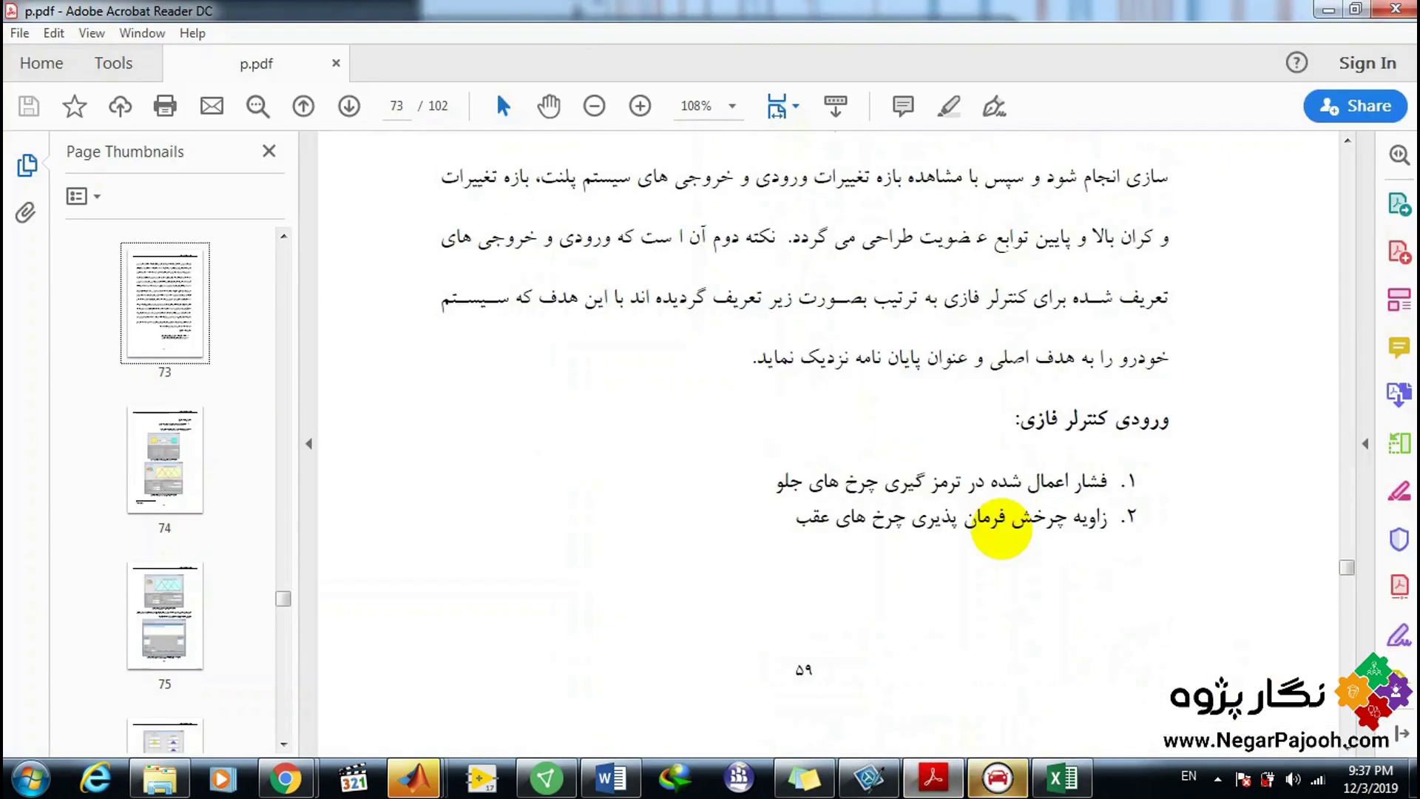
scroll(1002, 529, down, 3)
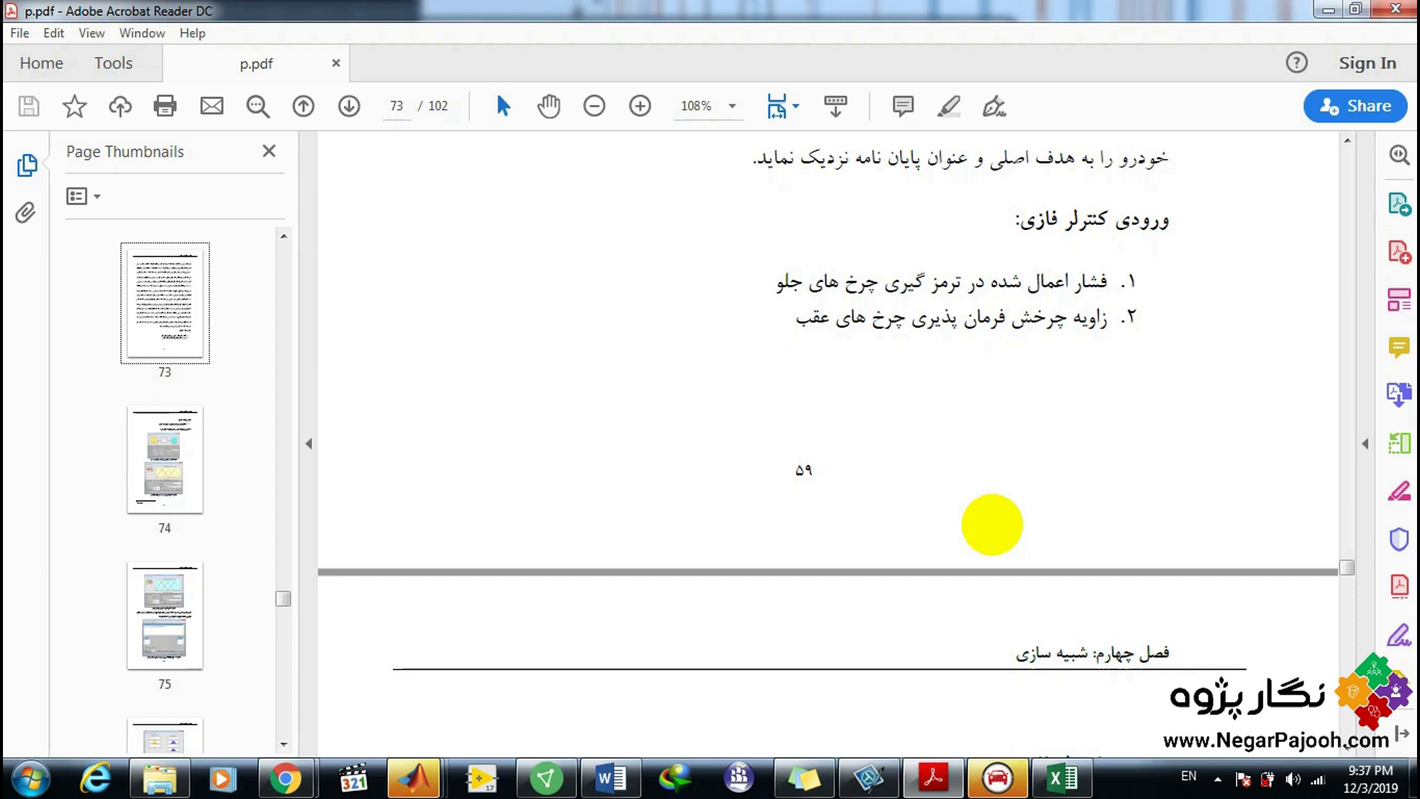
scroll(992, 524, down, 5)
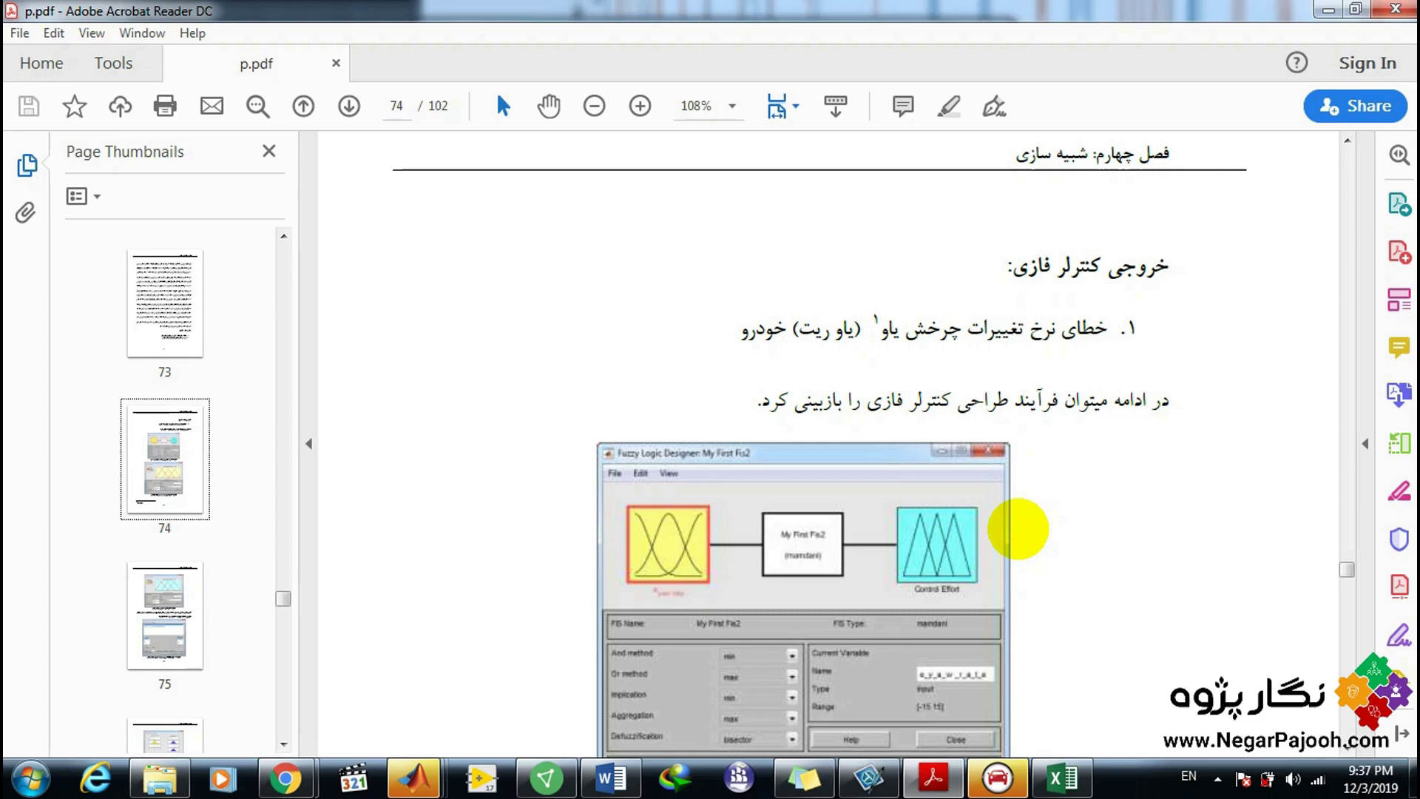
scroll(1120, 500, up, 5)
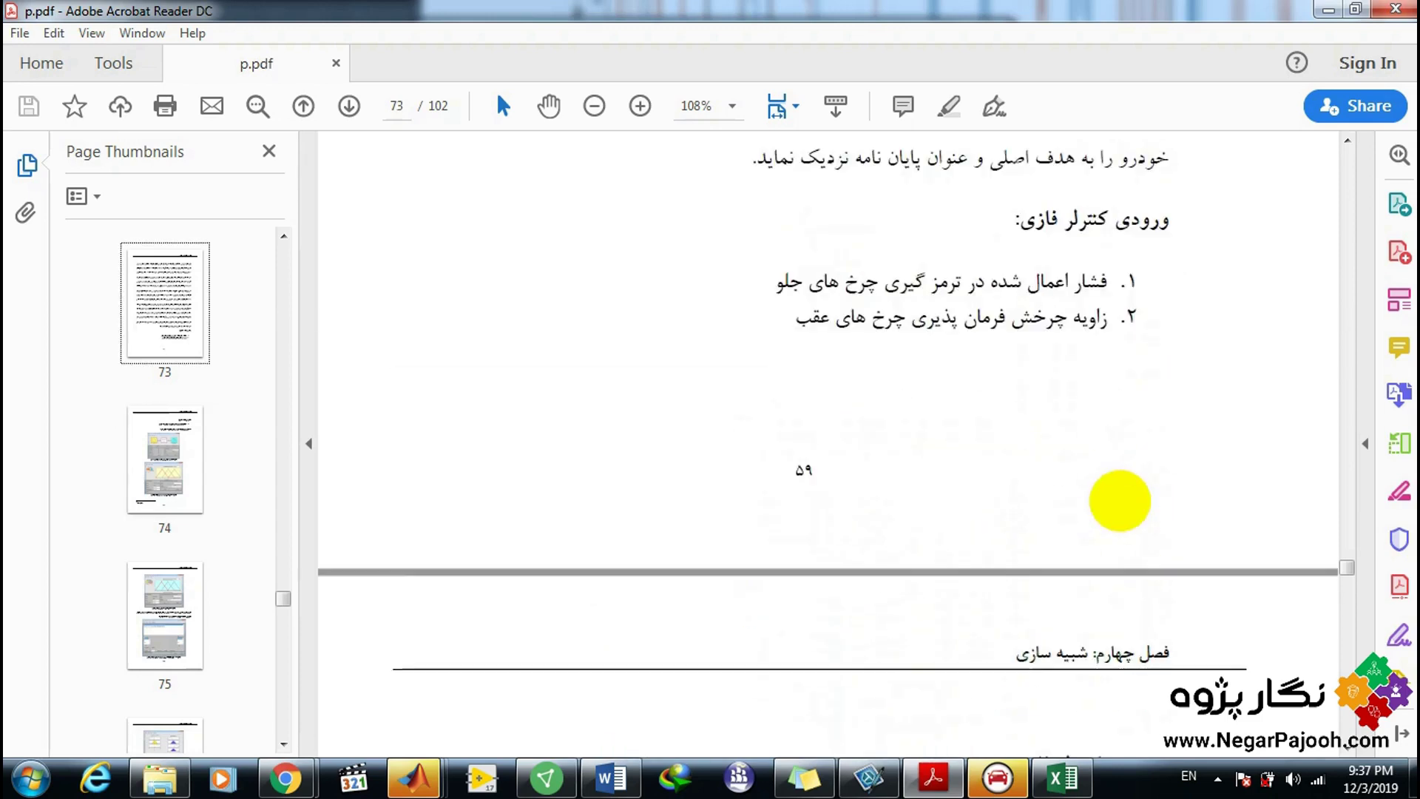
scroll(1119, 500, down, 2)
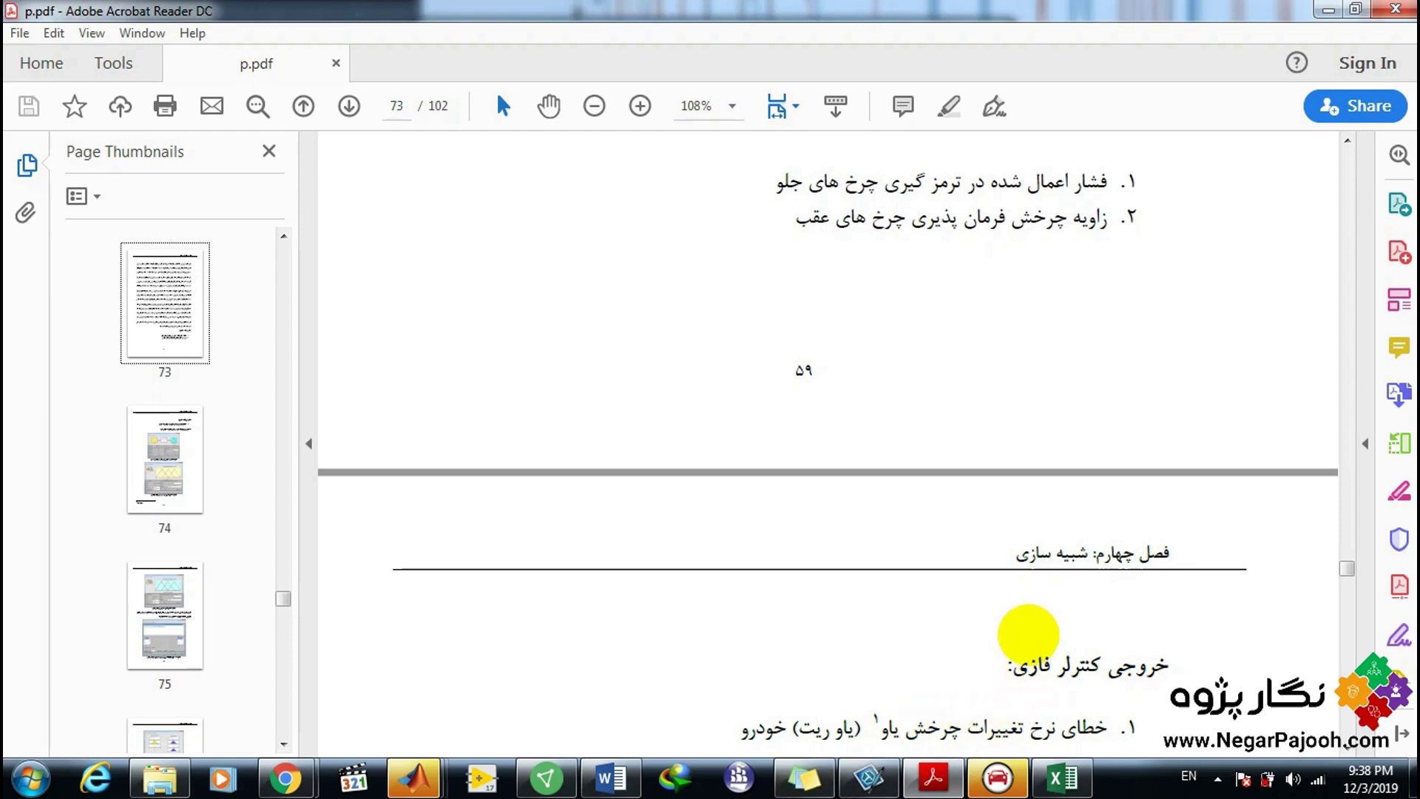
Examine the input and output membership function figures of My First Fis2 on pages 74 and 75.
click(934, 774)
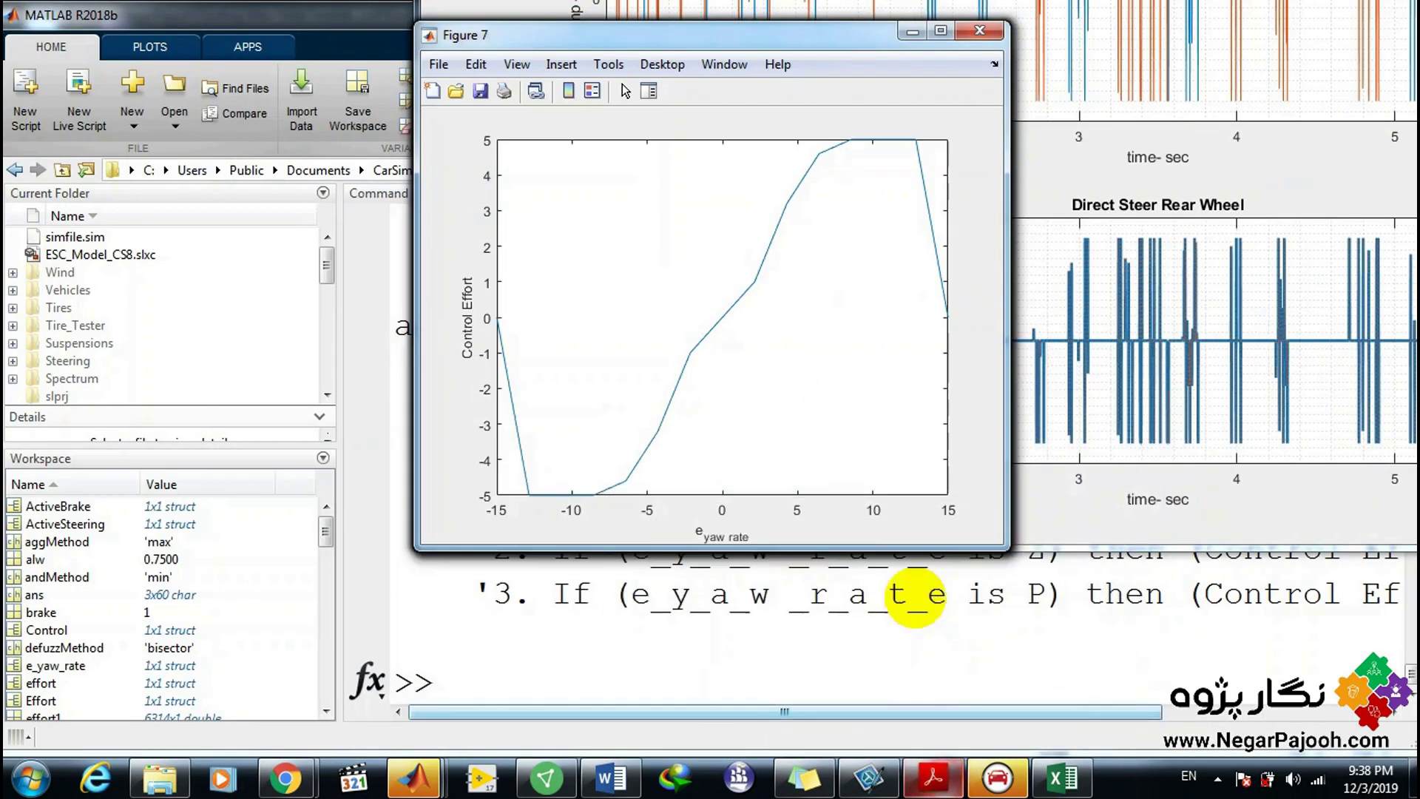
click(933, 773)
scroll(908, 629, down, 10)
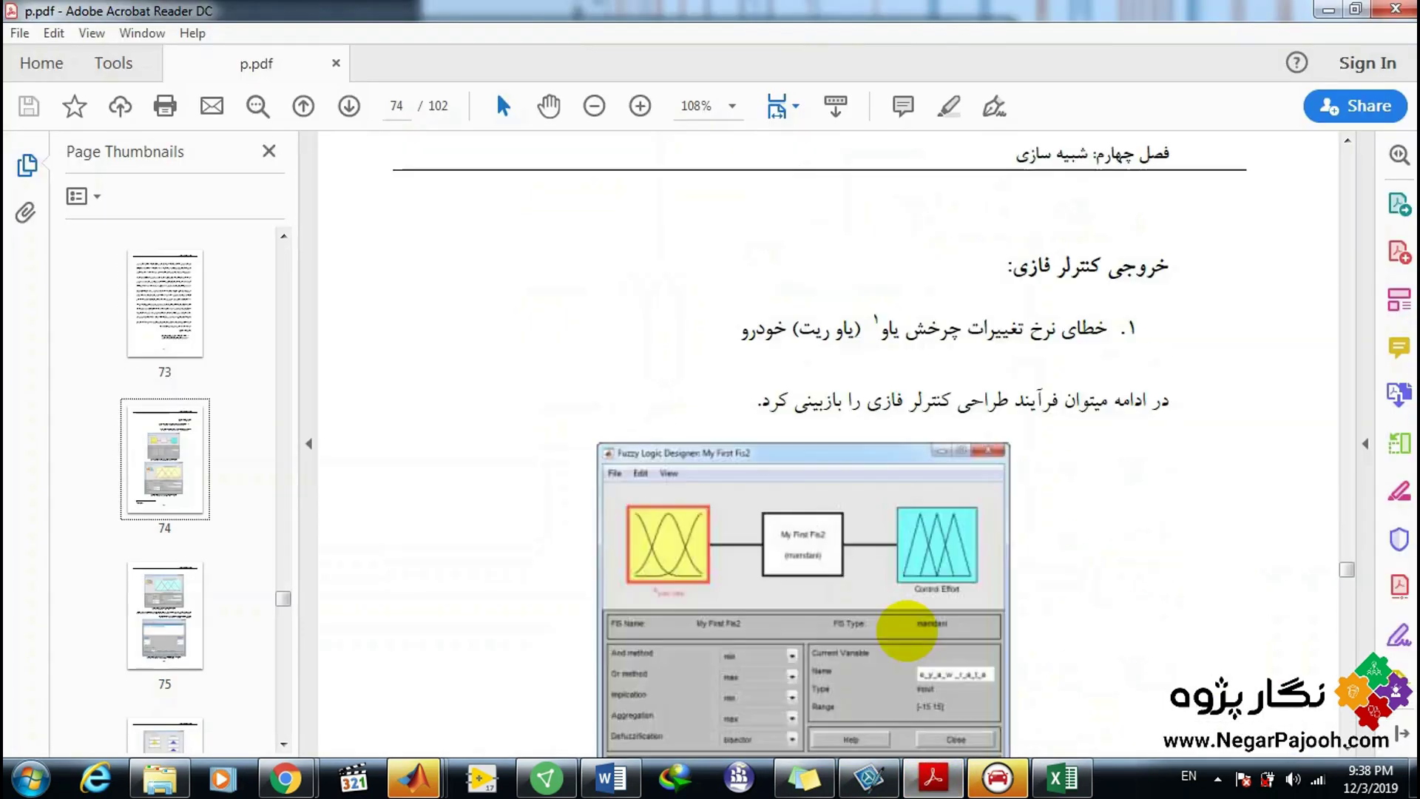
scroll(903, 631, down, 5)
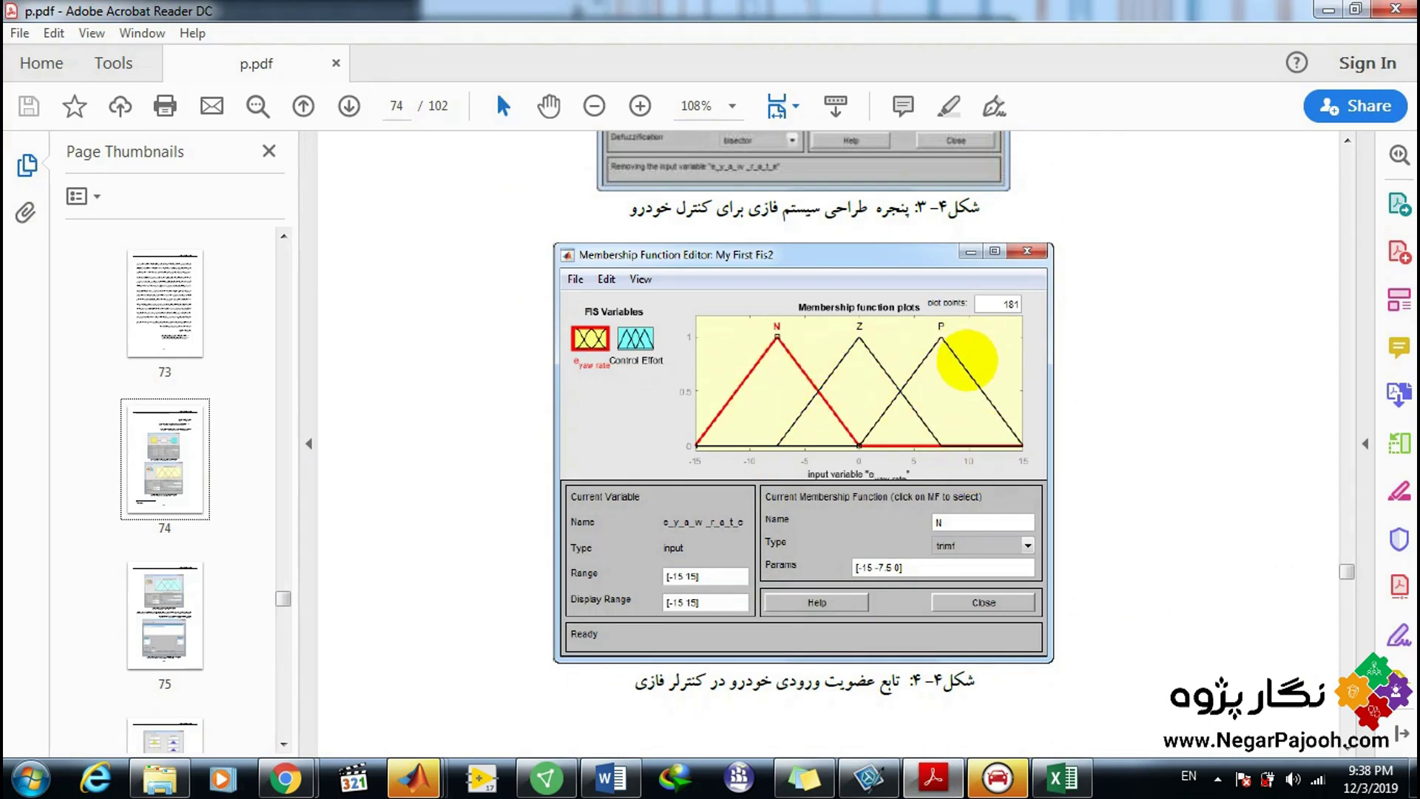
scroll(776, 580, down, 15)
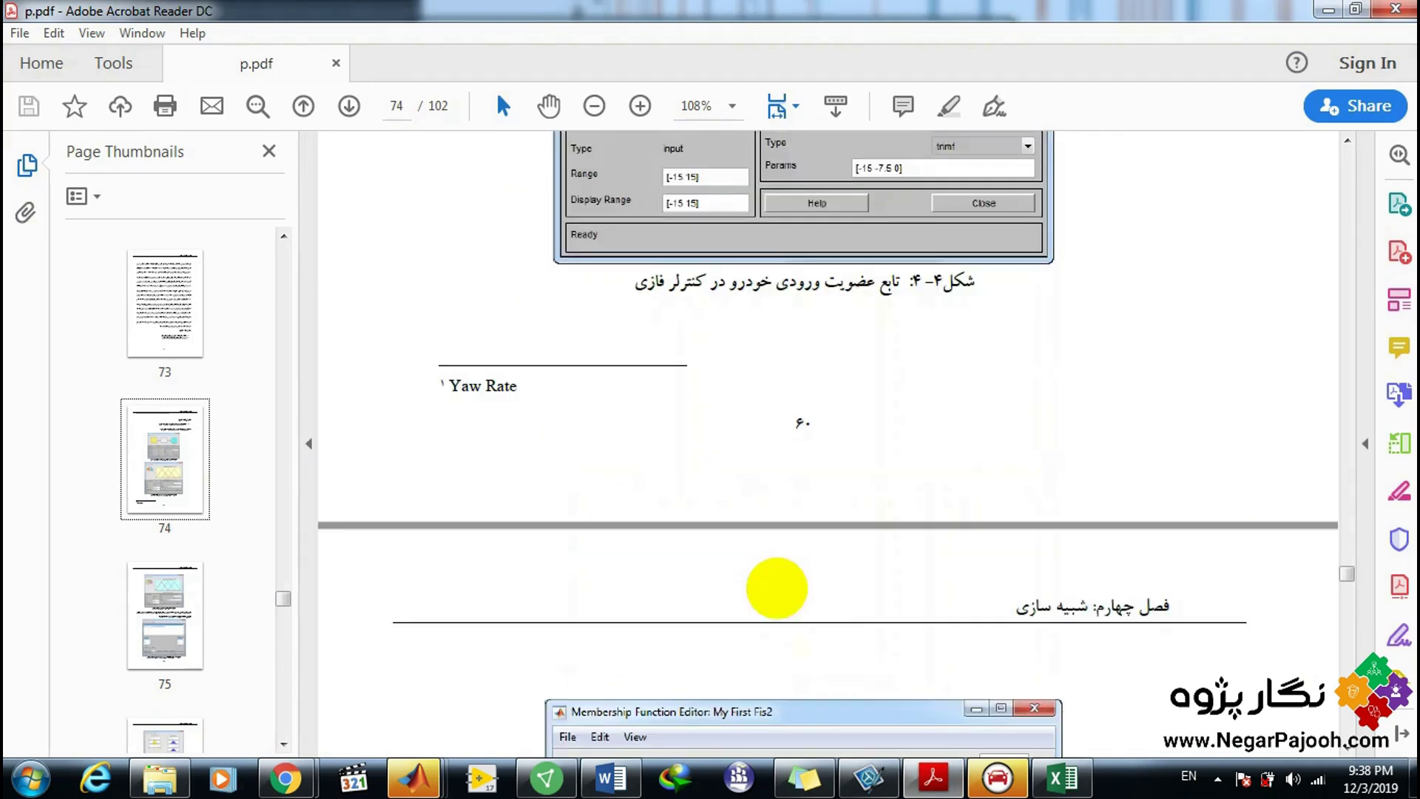
scroll(777, 588, up, 3)
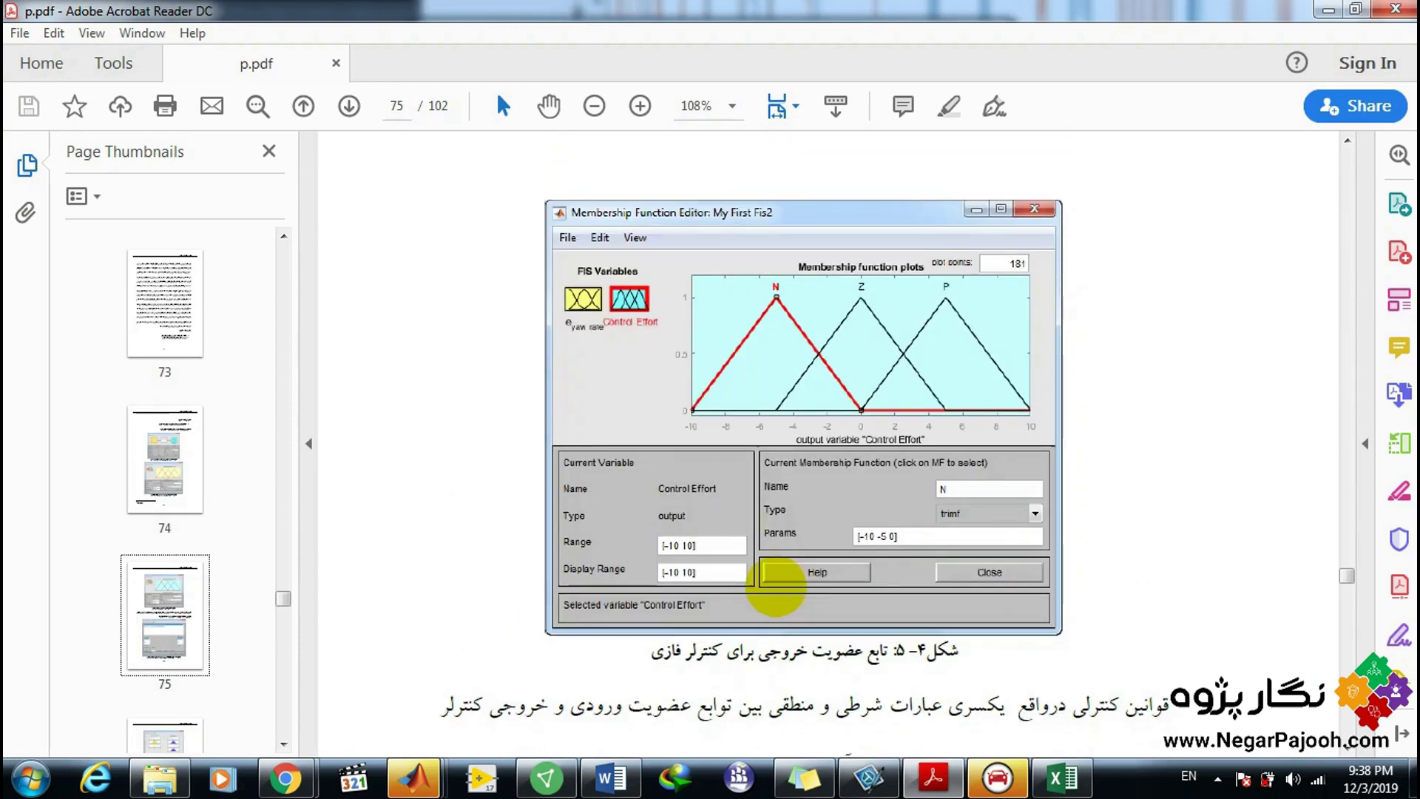
Hide the page thumbnails and examine the Control Effort membership functions and Rule Editor figures on page 75.
click(271, 153)
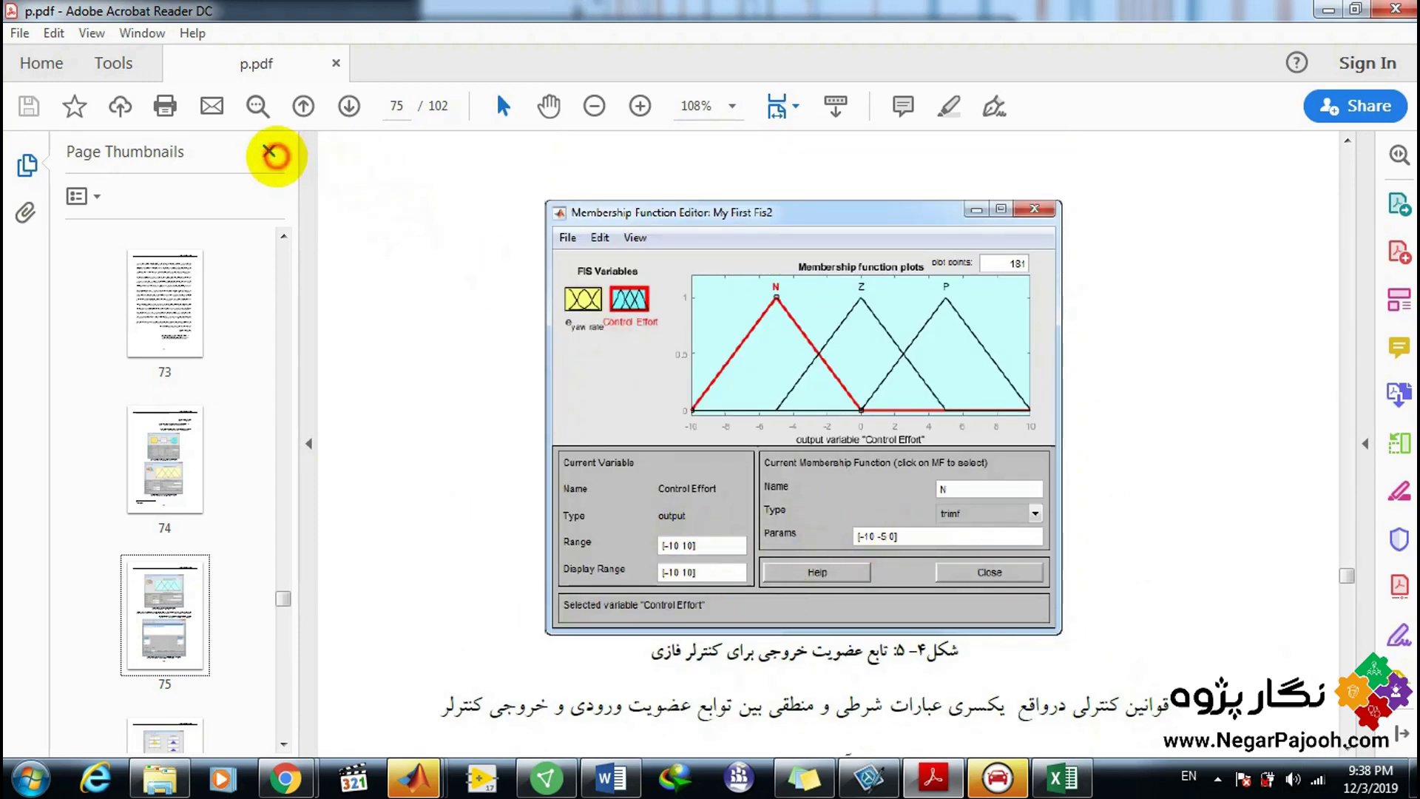
scroll(739, 551, down, 2)
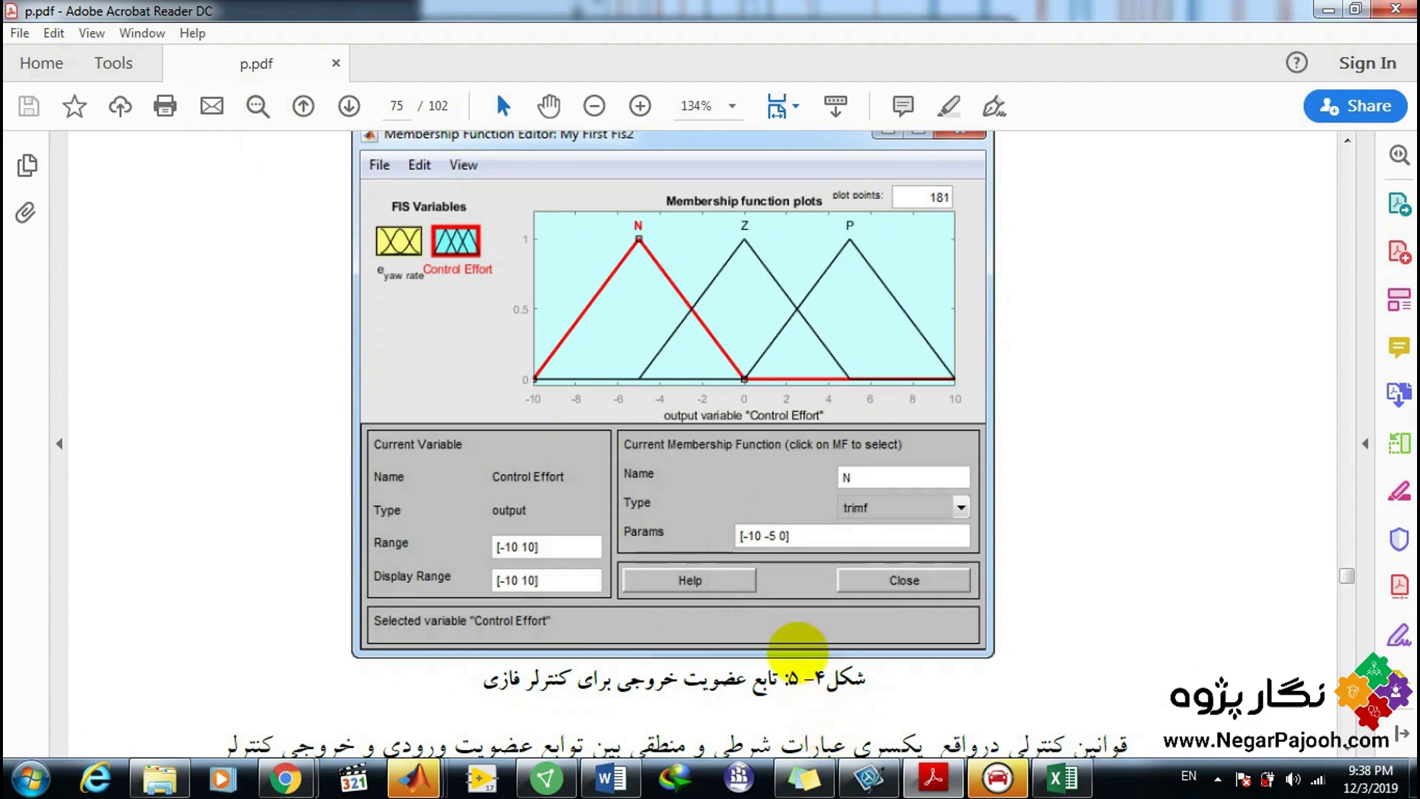
scroll(797, 652, down, 10)
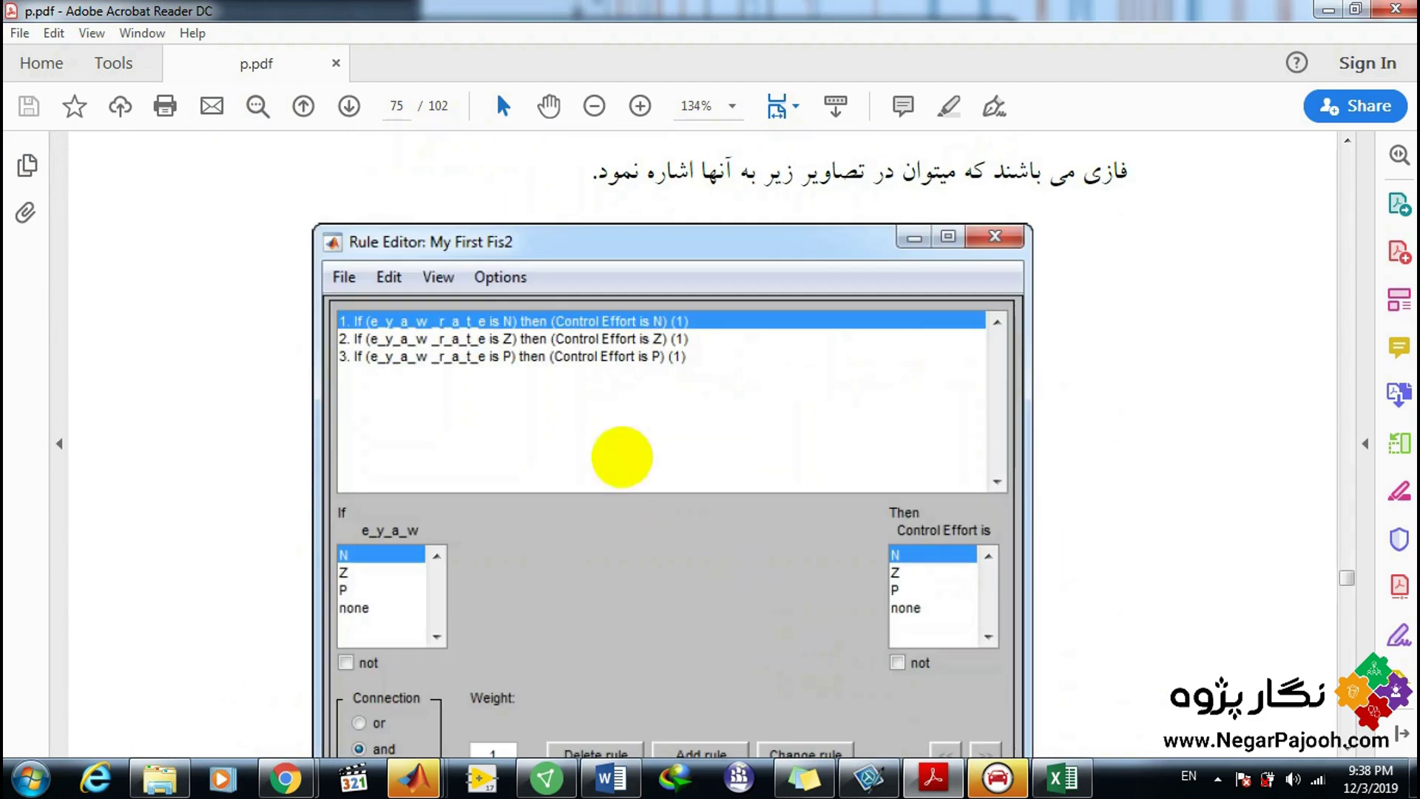
scroll(539, 390, up, 5)
scroll(702, 528, up, 9)
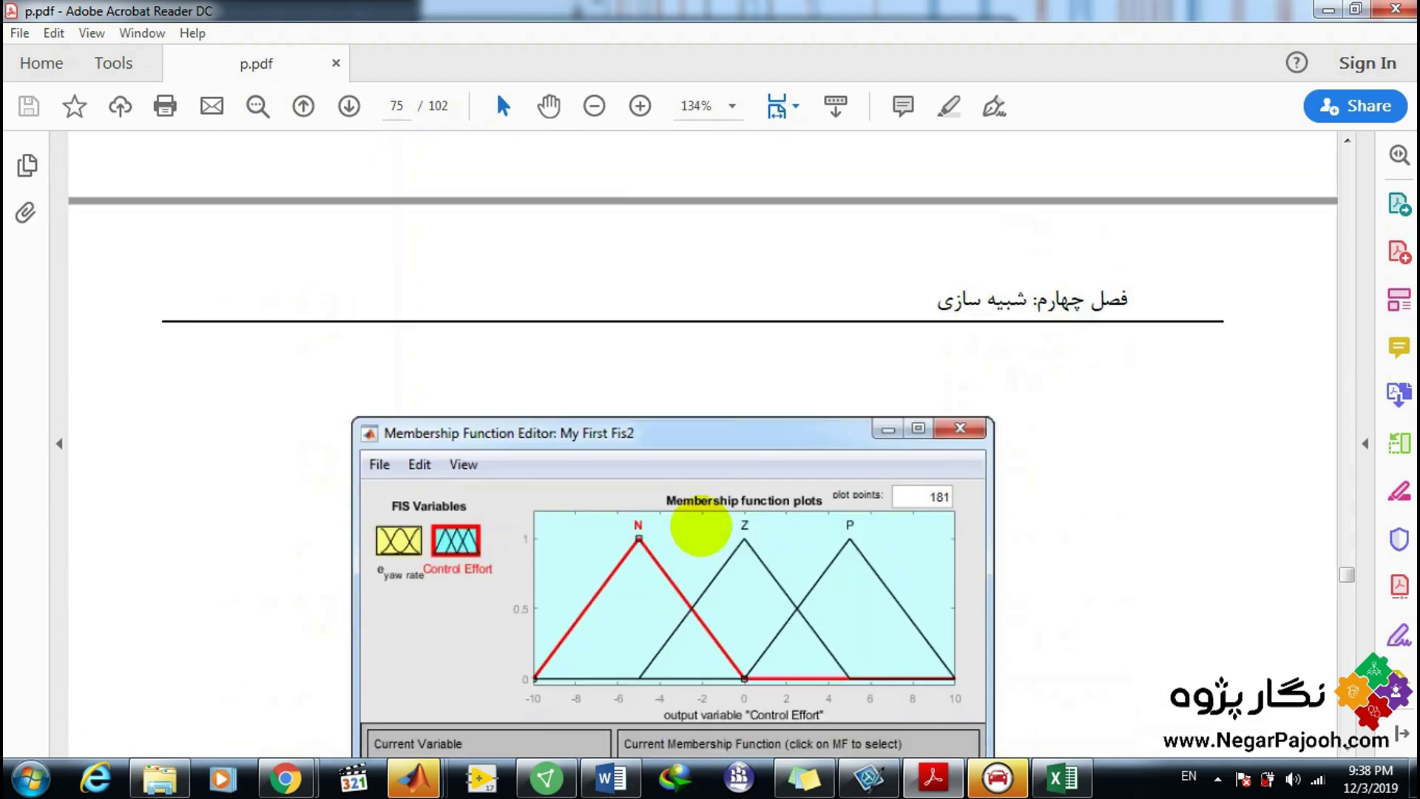
Examine the fuzzy controller's output membership function, Rule Editor, Rule Viewer and Surface Viewer figures on pages 75 and 76.
scroll(715, 609, down, 7)
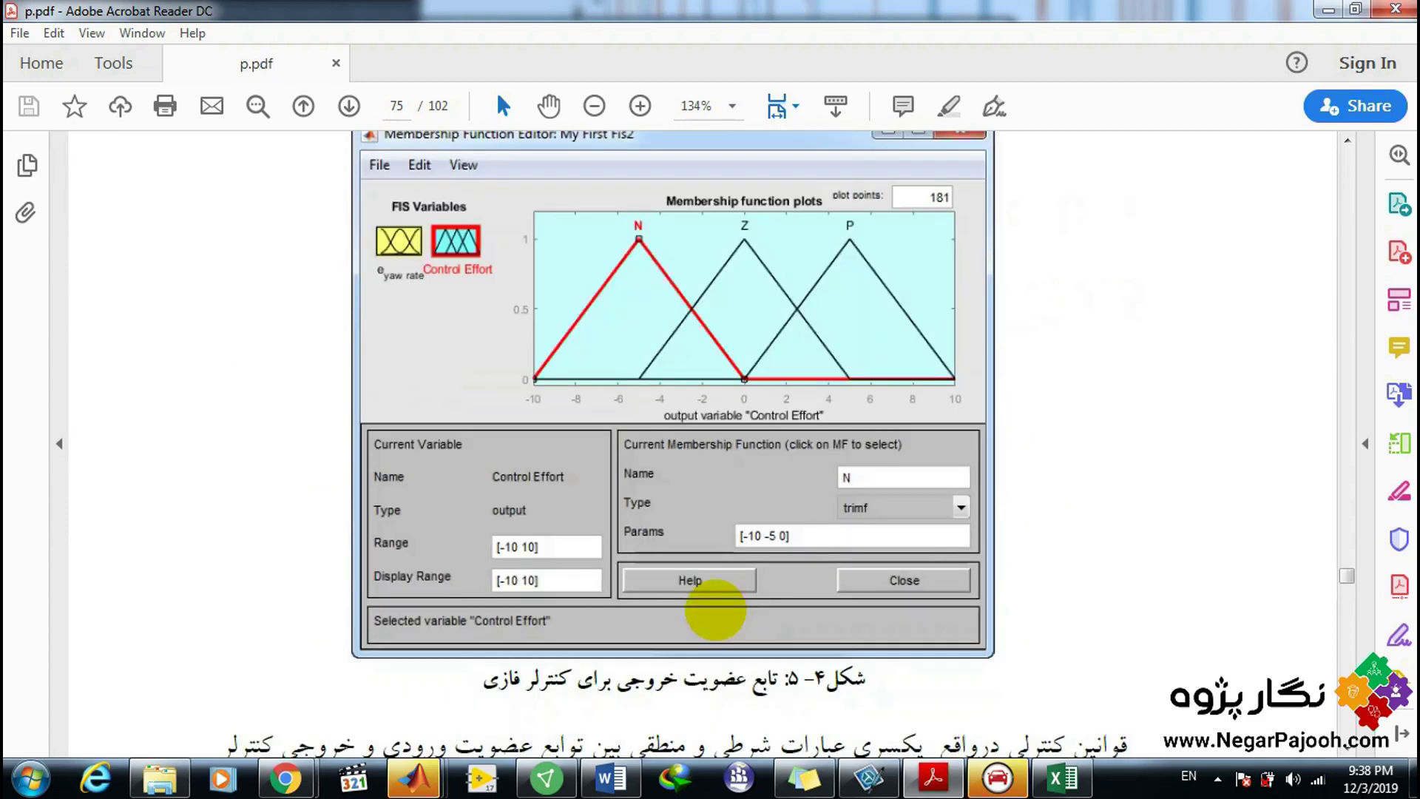
scroll(715, 609, down, 6)
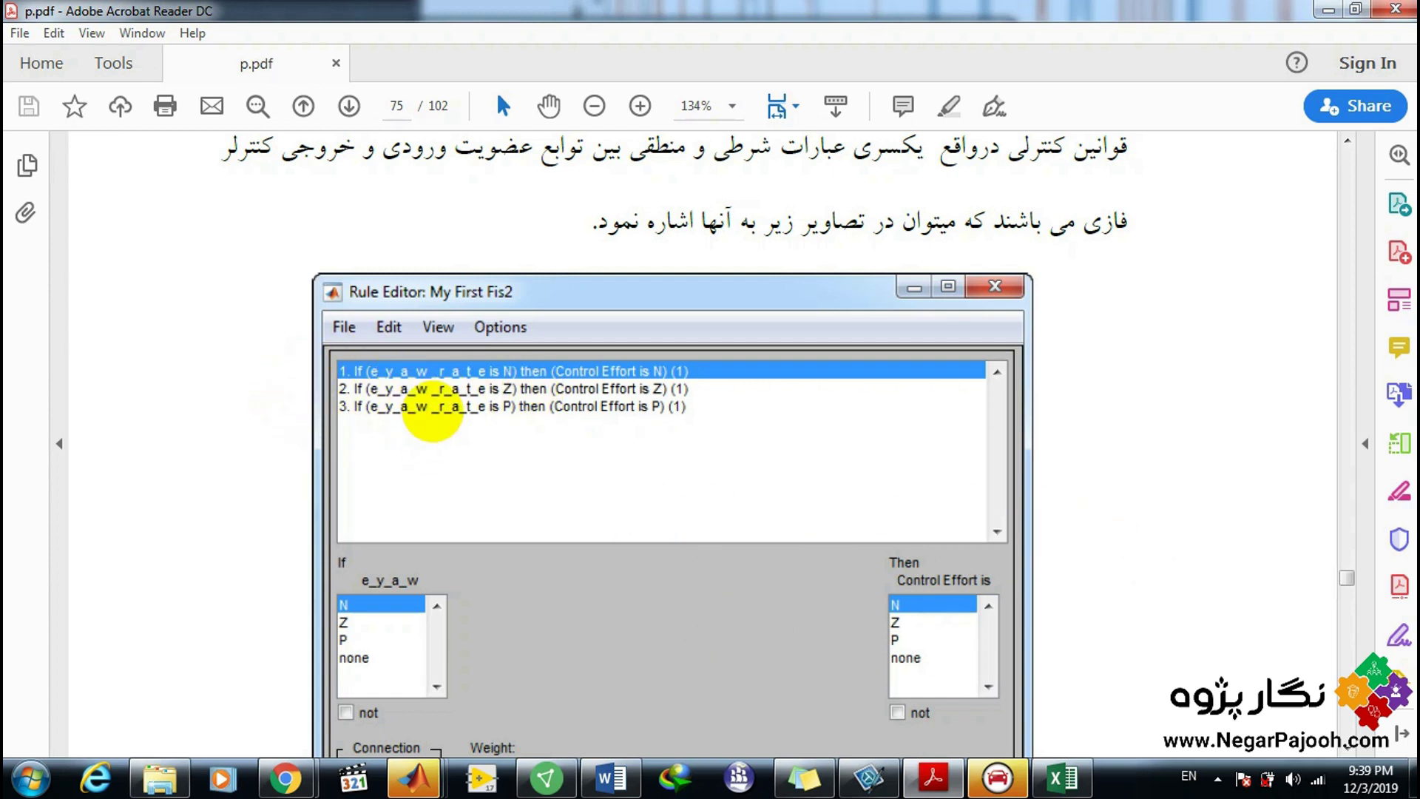
scroll(435, 451, down, 10)
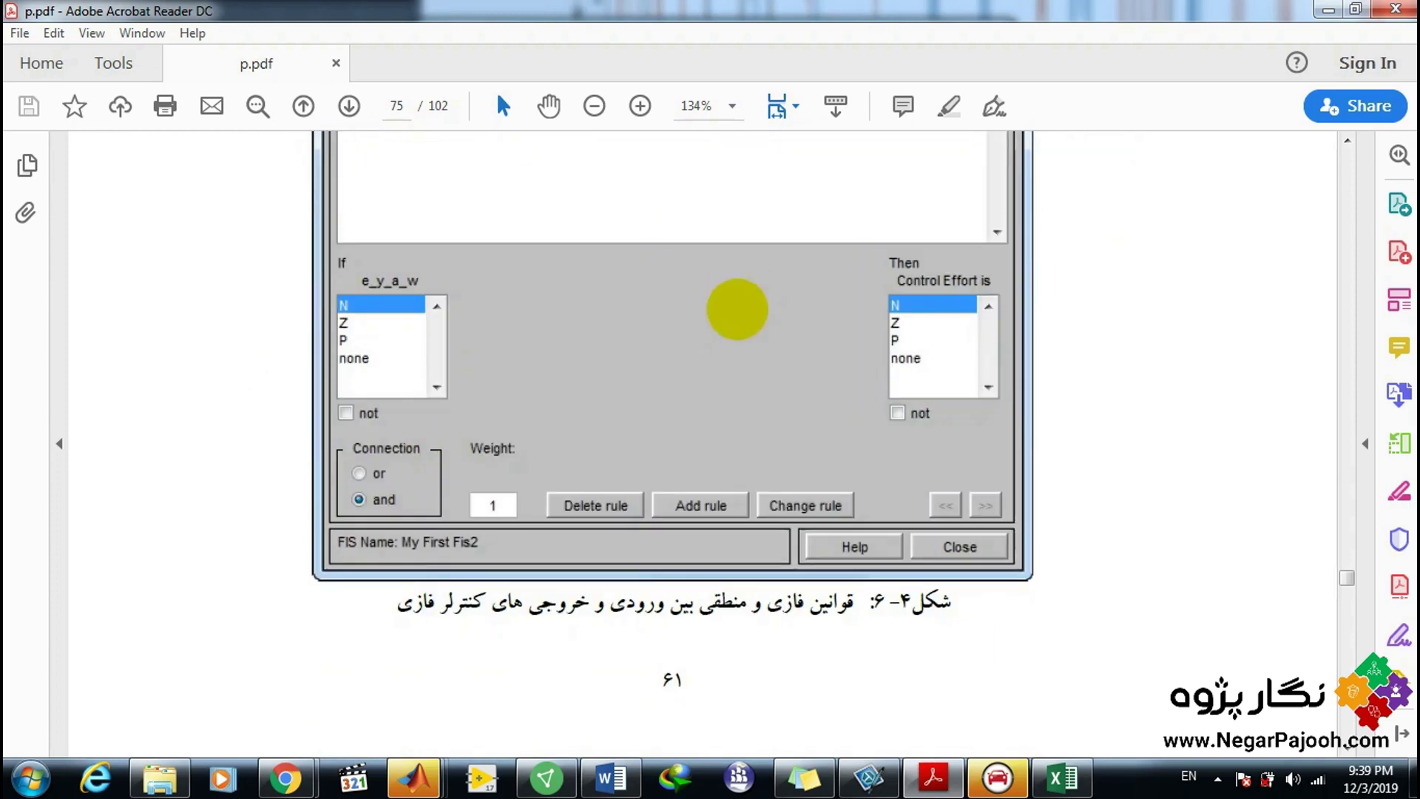
scroll(719, 518, down, 5)
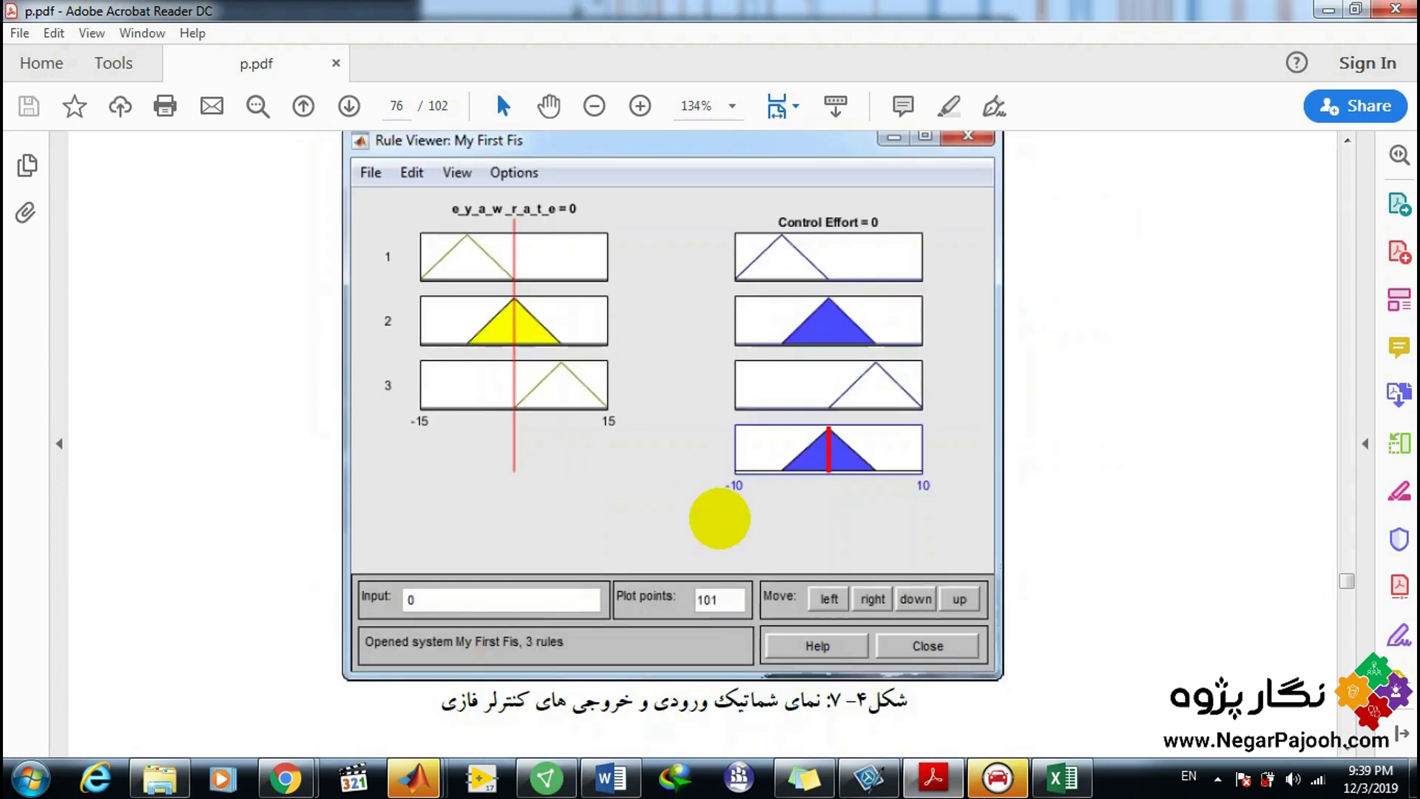
scroll(718, 519, down, 18)
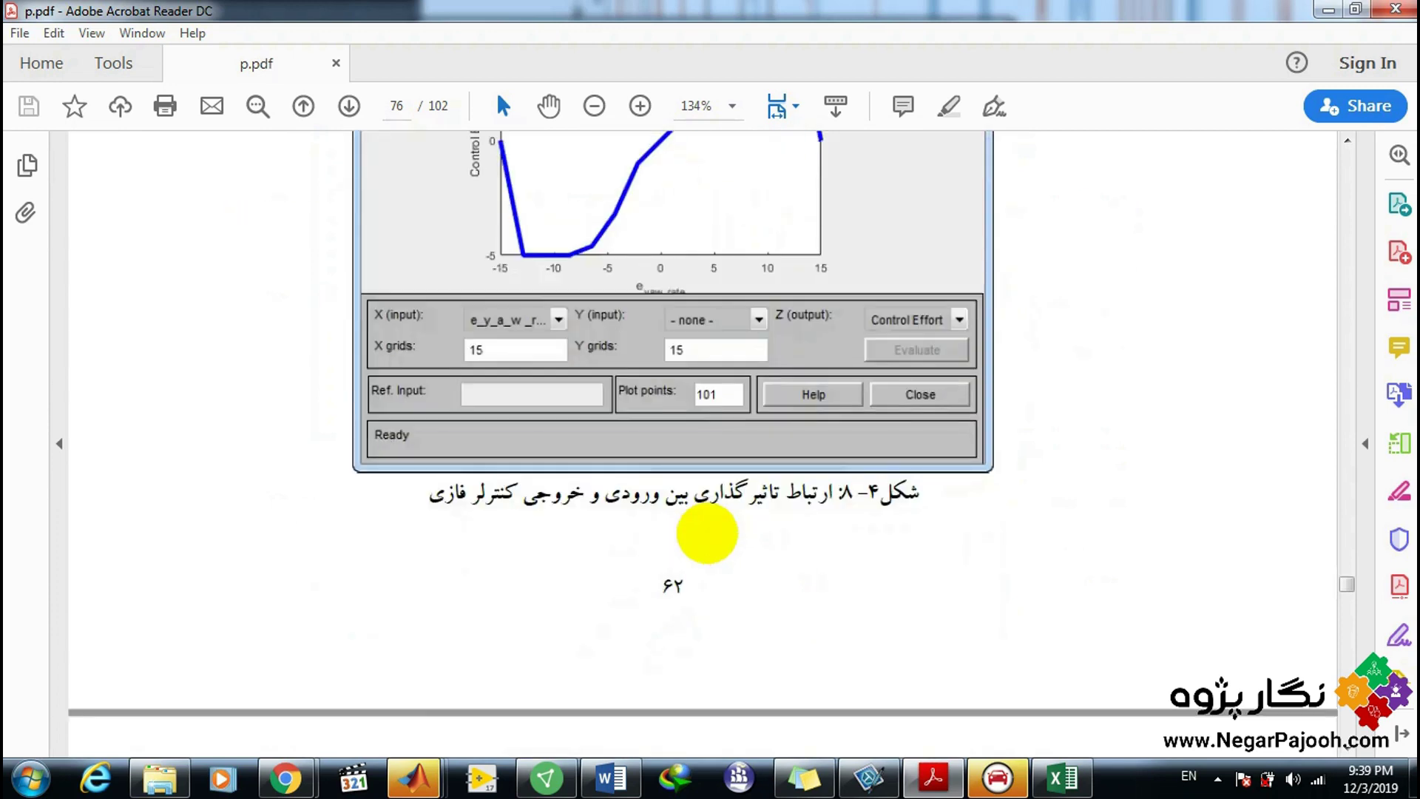
scroll(707, 533, up, 5)
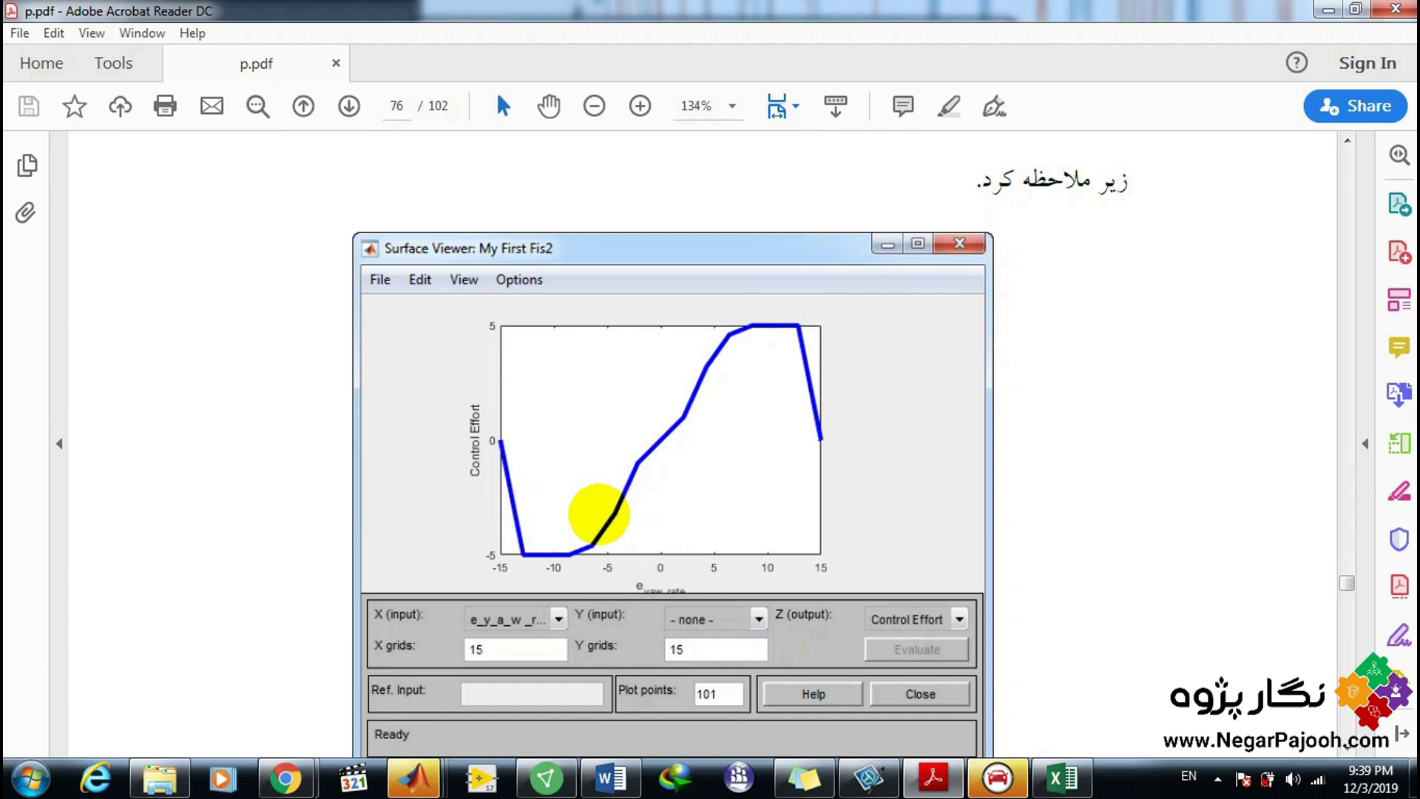
scroll(598, 514, down, 3)
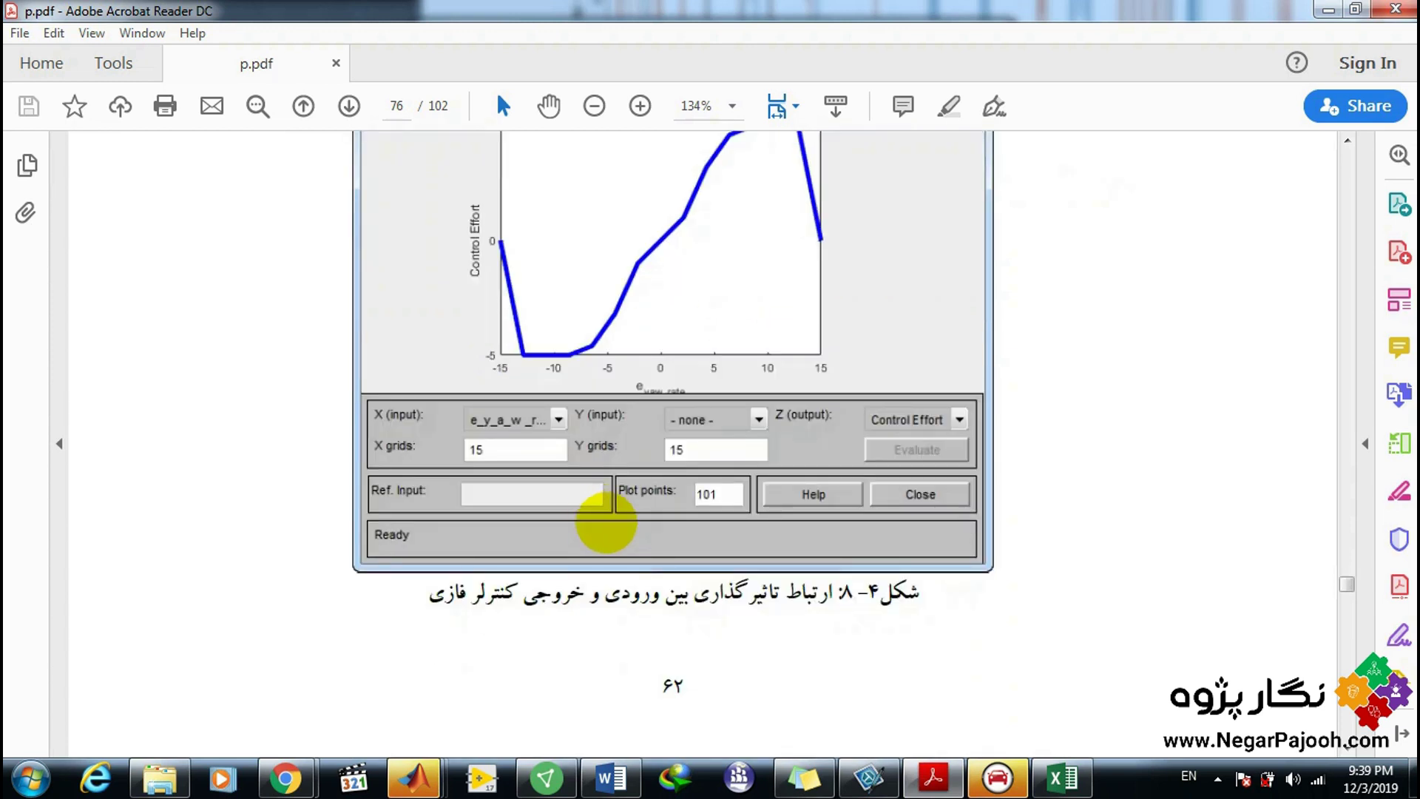
scroll(605, 522, up, 3)
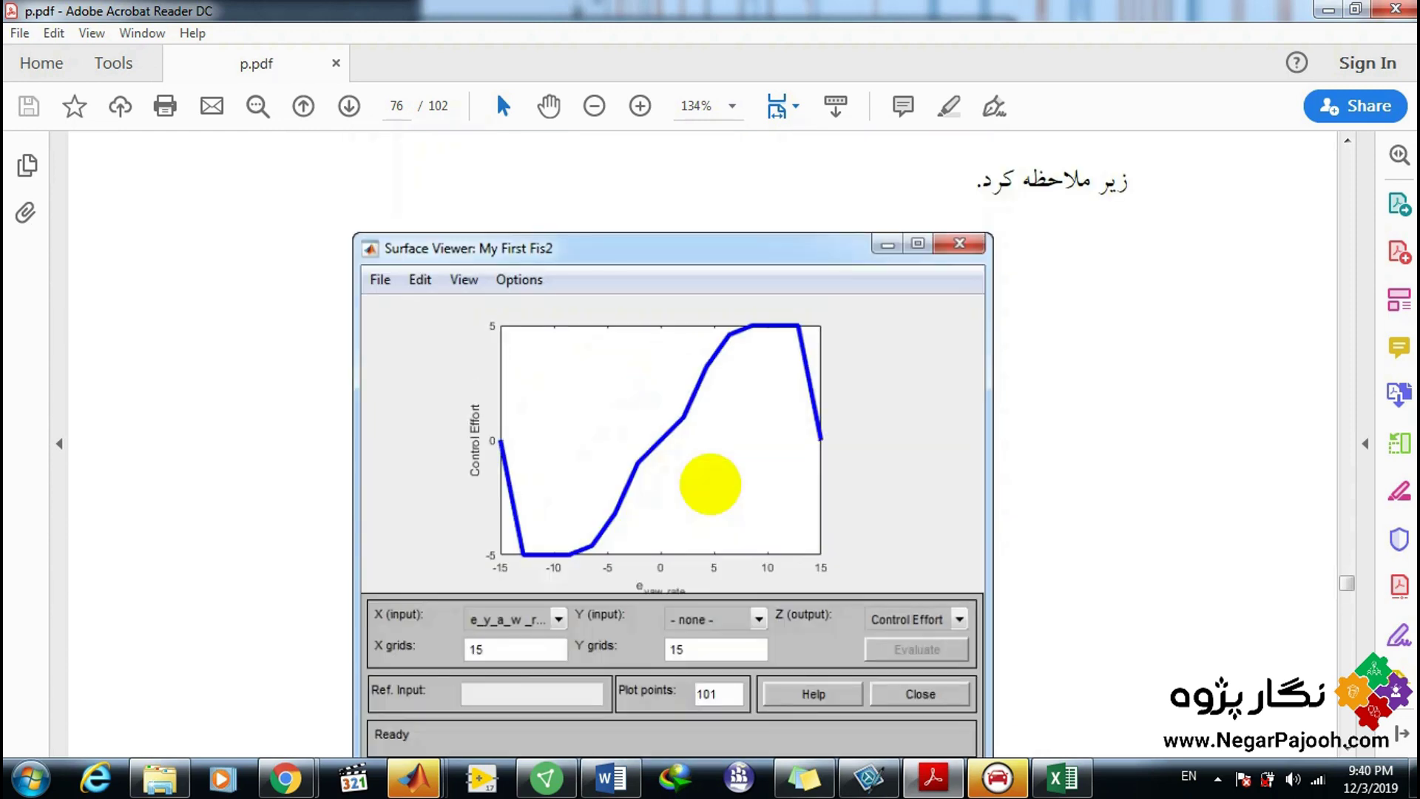
scroll(710, 484, up, 5)
Review section 4-4 on CarSim modelling and the figure of the selected vehicle and control type on page 77.
scroll(701, 481, down, 20)
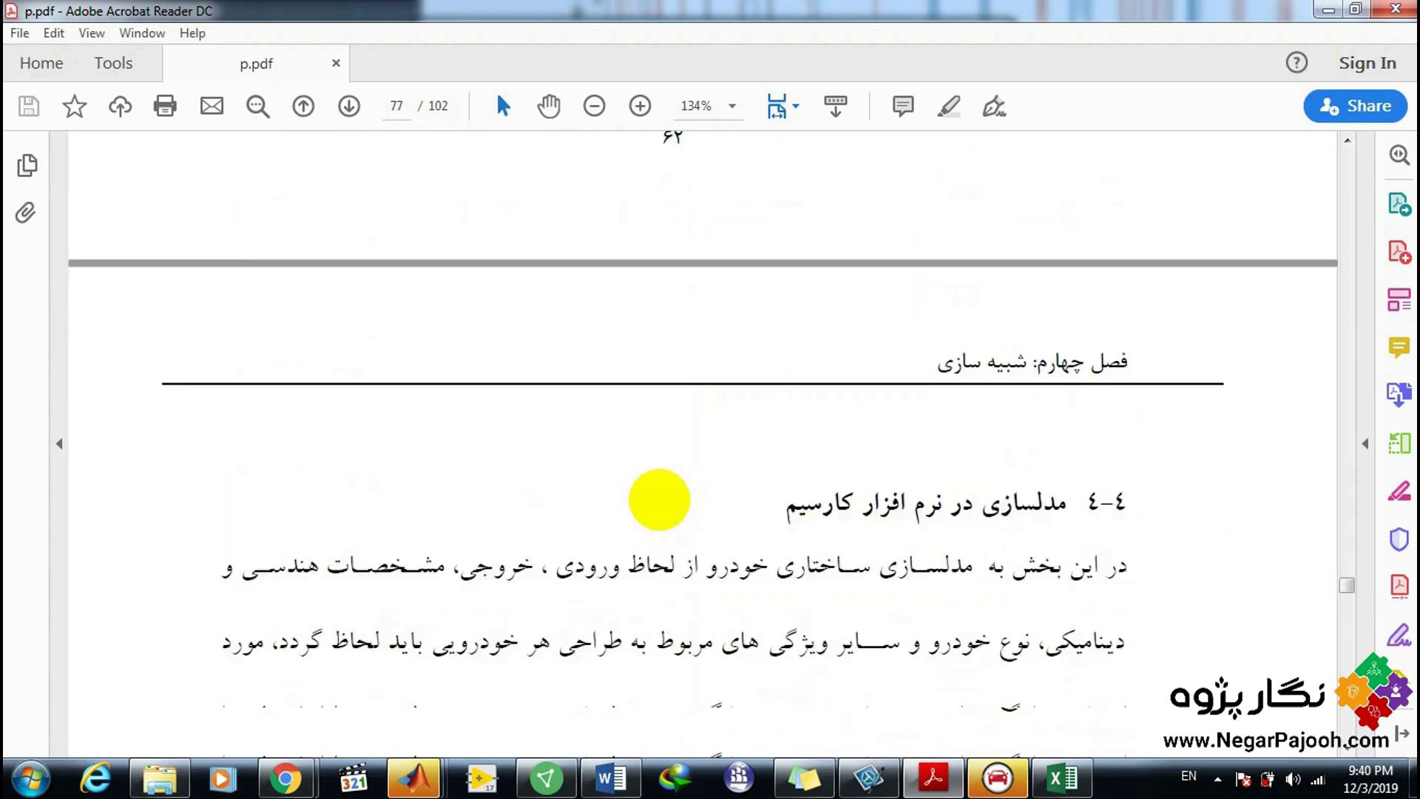
scroll(659, 497, down, 10)
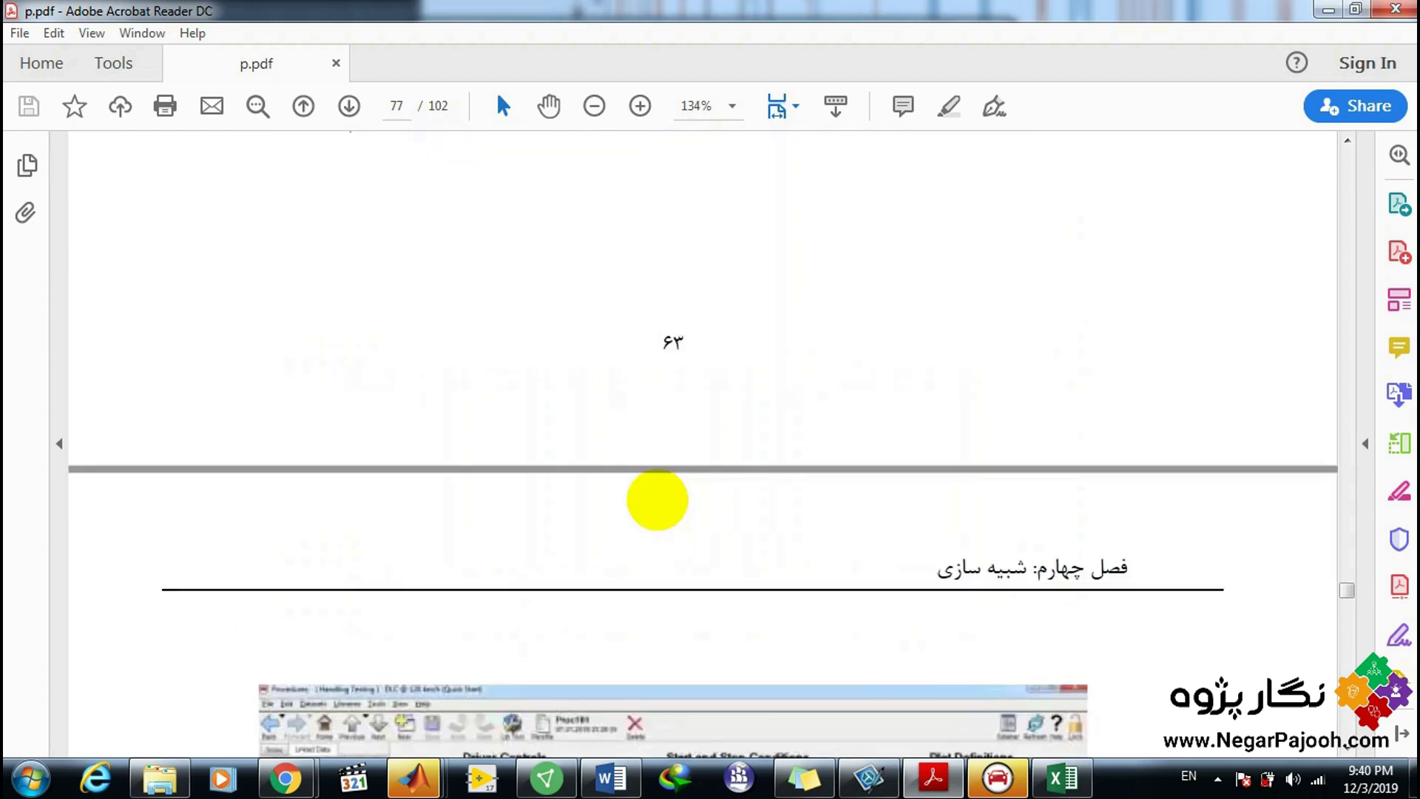
scroll(656, 496, up, 7)
scroll(644, 488, up, 5)
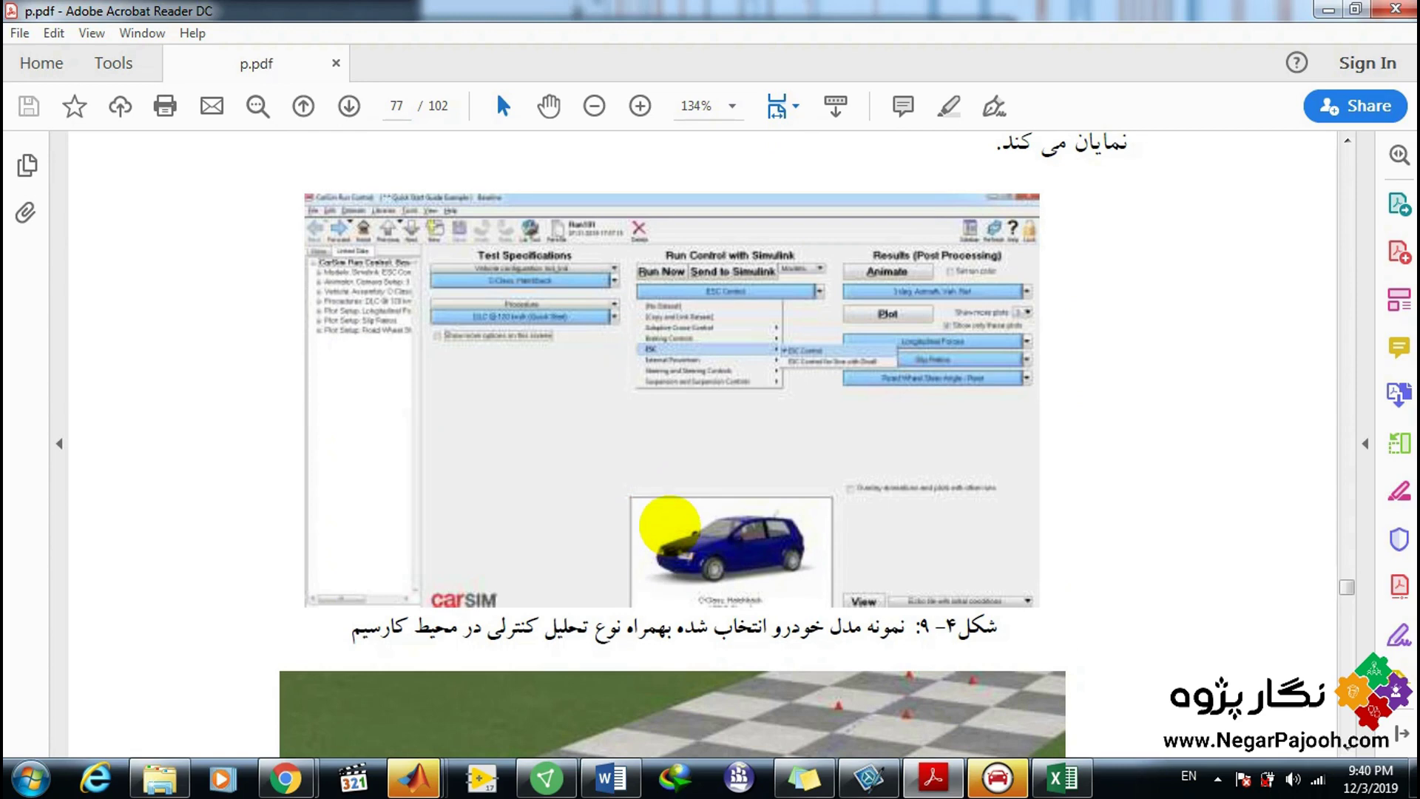
Minimize the thesis PDF, switch to CarSim and maximize its Run Control window.
click(1328, 9)
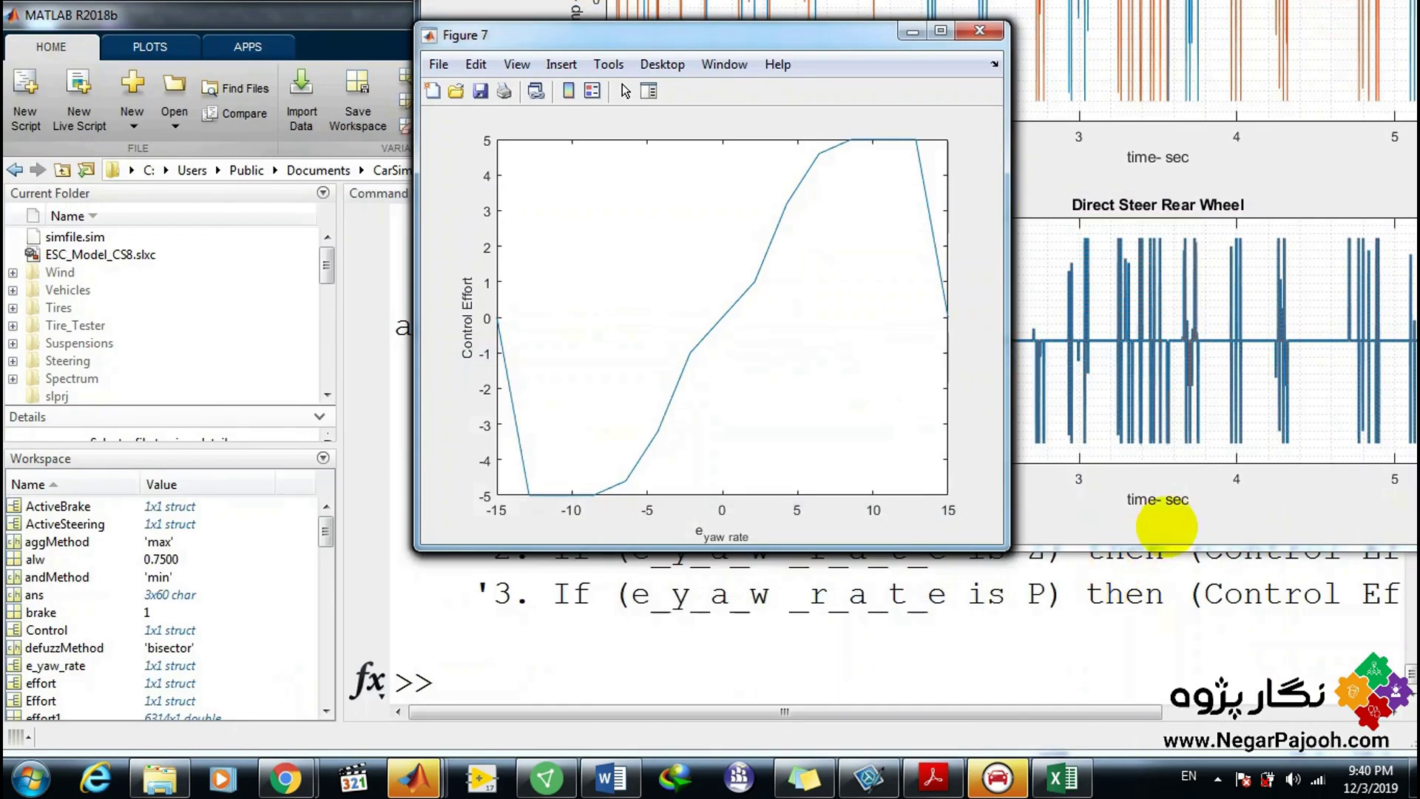
click(997, 776)
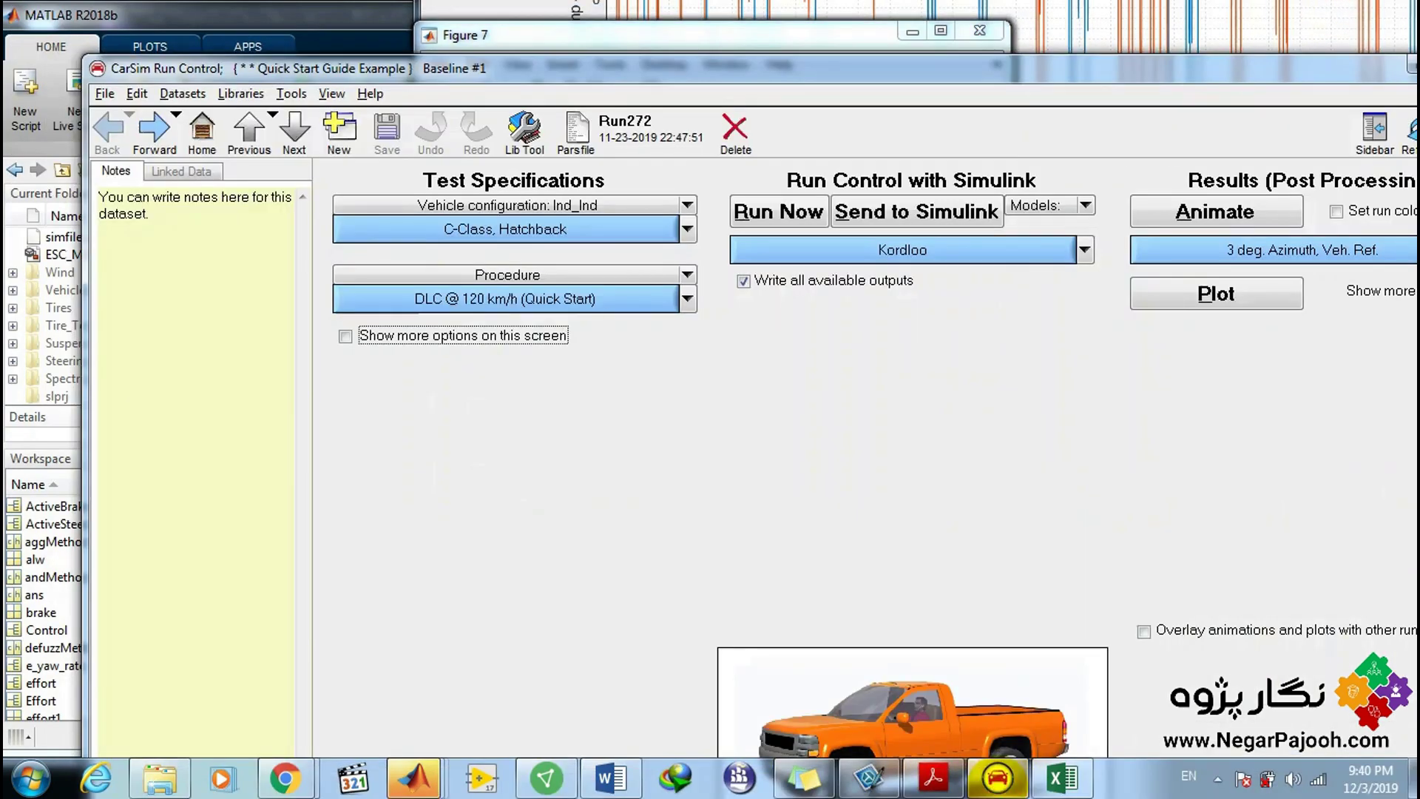
drag(1329, 68, 1070, 68)
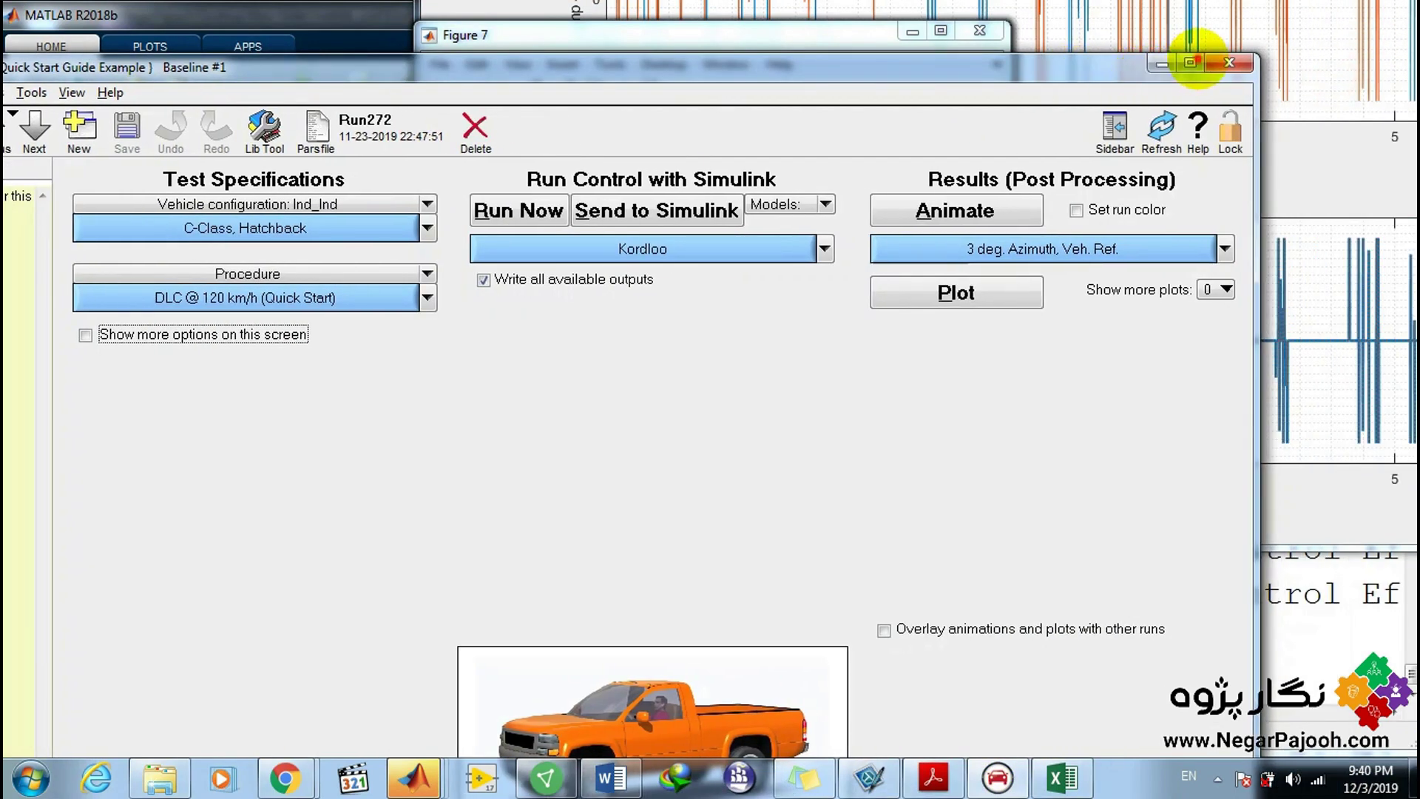
click(1190, 62)
Set the Simulink model dataset to ESC Control from the ESC category.
click(999, 188)
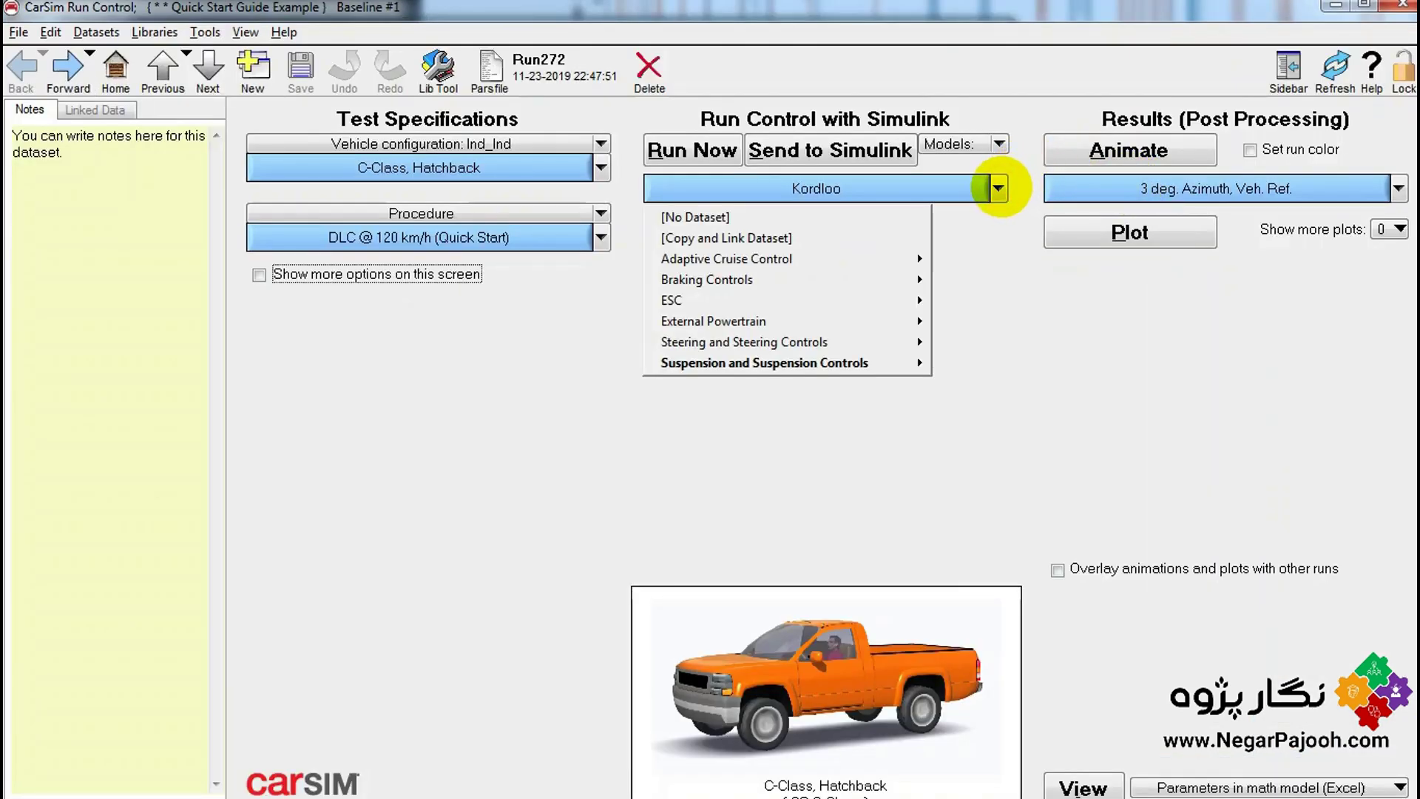
mouse_move(850, 296)
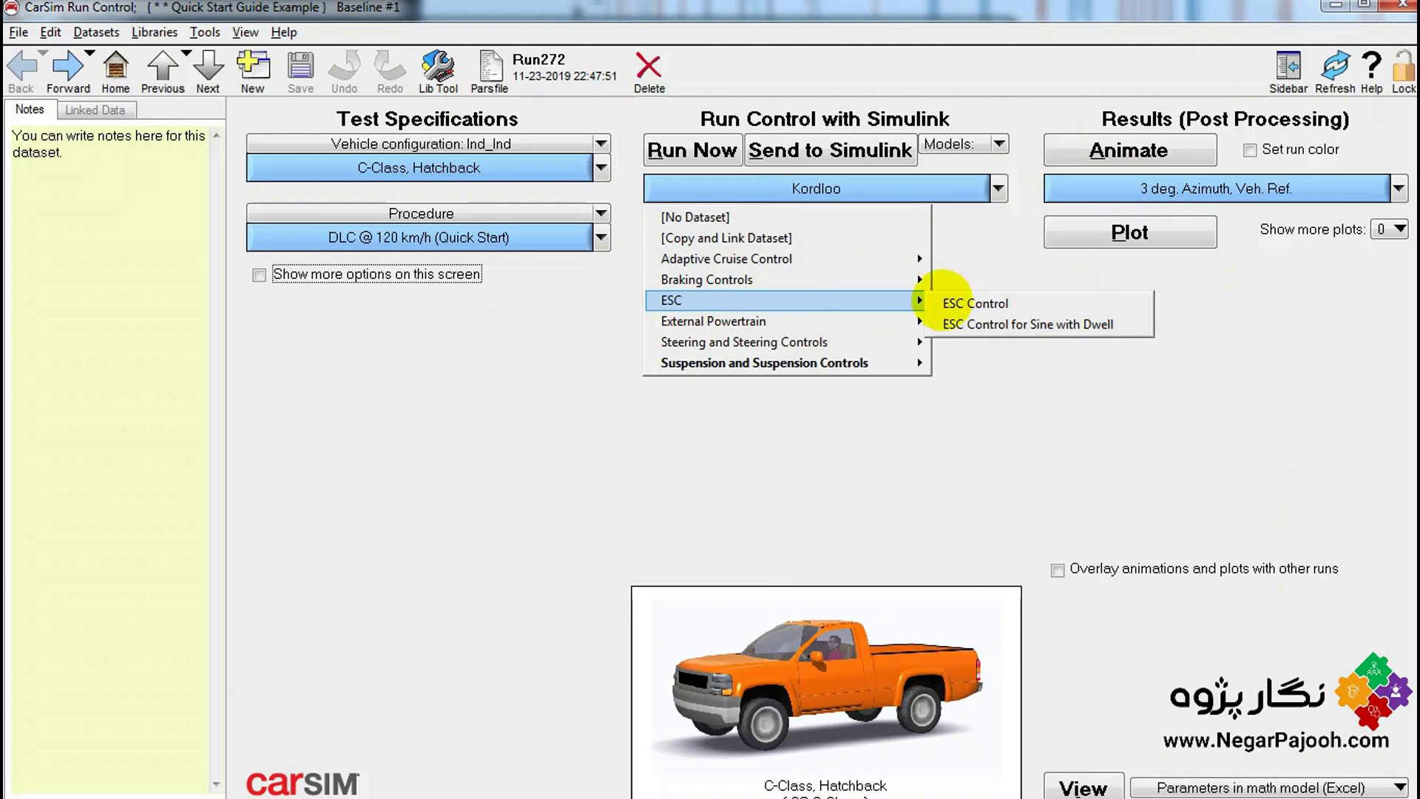
click(962, 303)
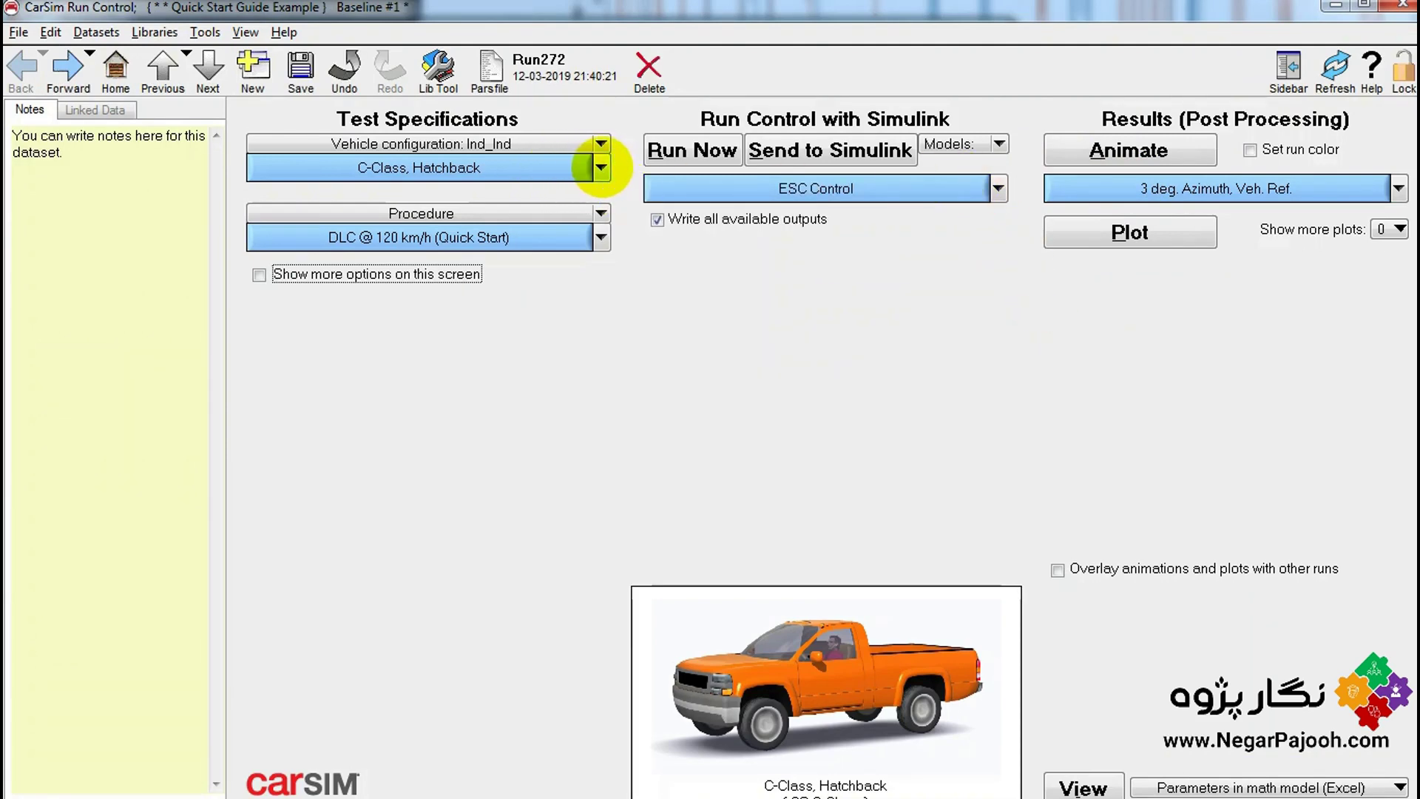
Set the vehicle to C-Class, Hatchback w/ Scaled Tires from the CS C-Class category.
click(600, 167)
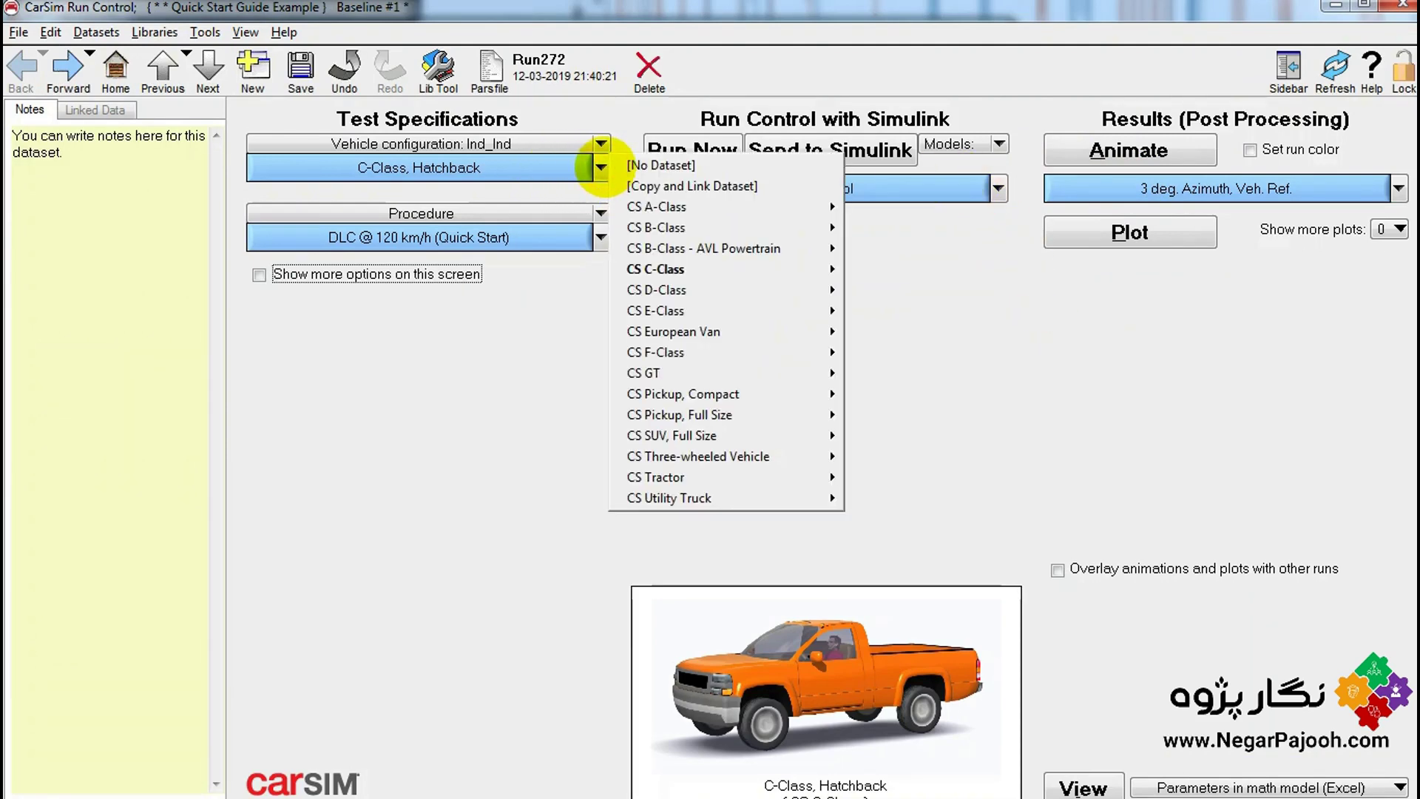
mouse_move(699, 274)
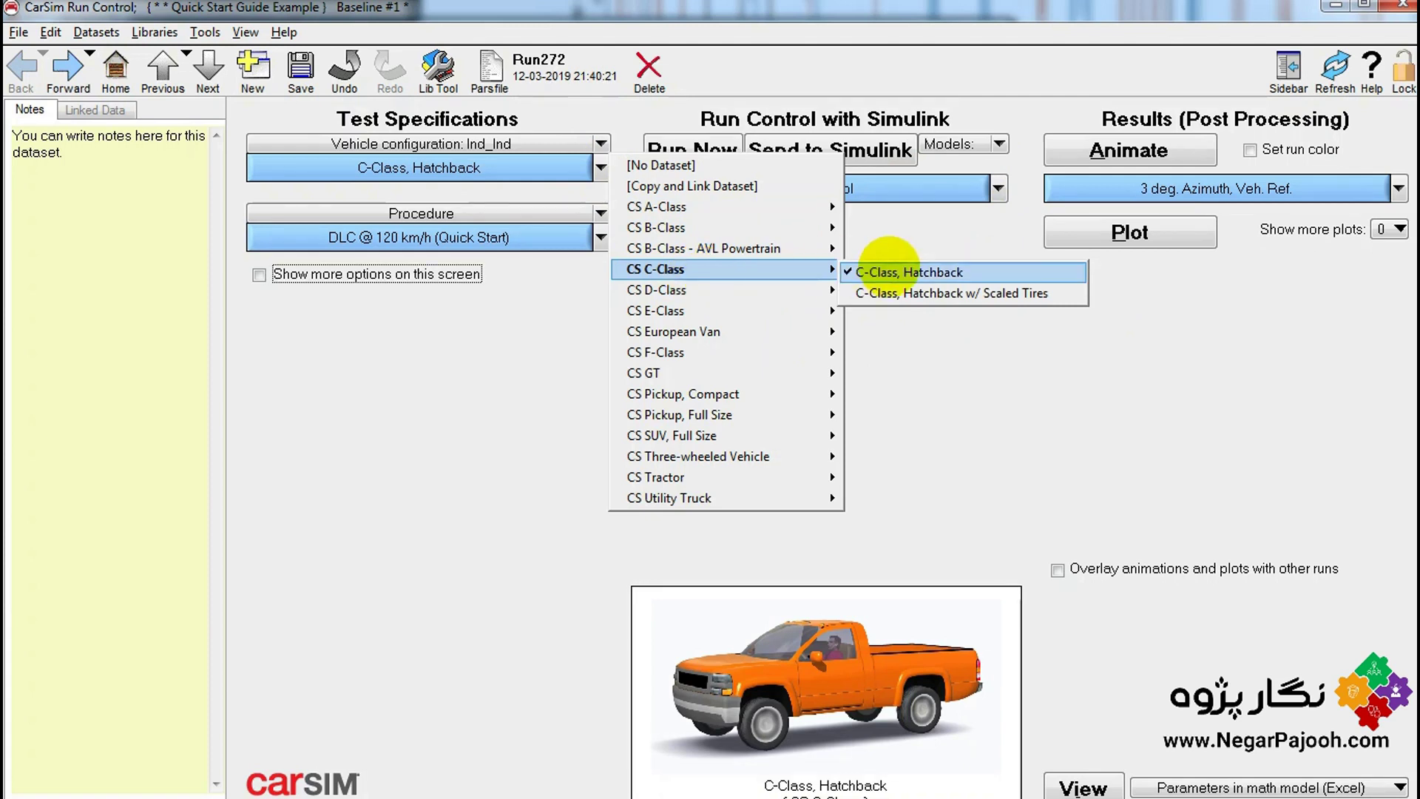
click(901, 293)
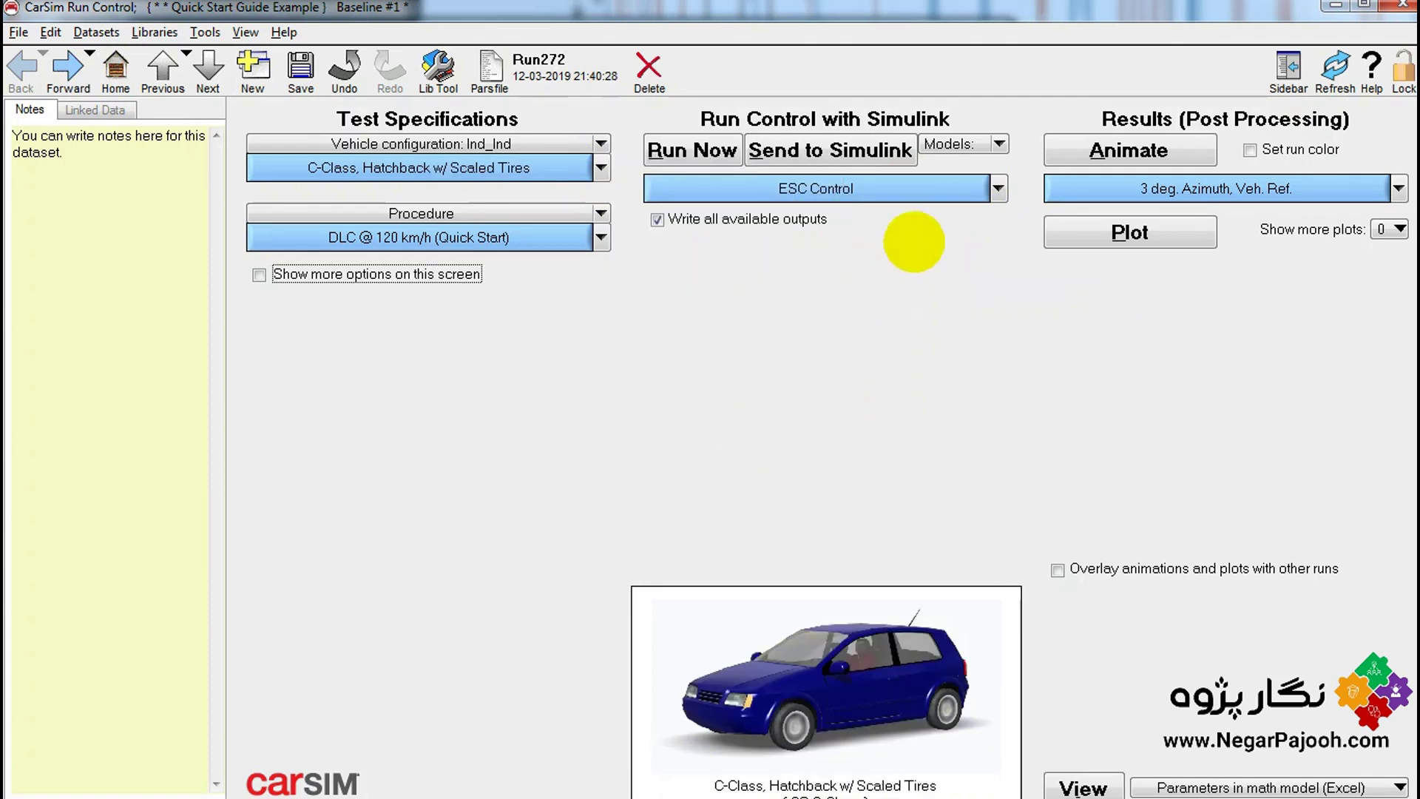
Select the custom Simulink dataset from Suspension and Suspension Controls, and play and close the run's animation.
click(996, 187)
mouse_move(822, 363)
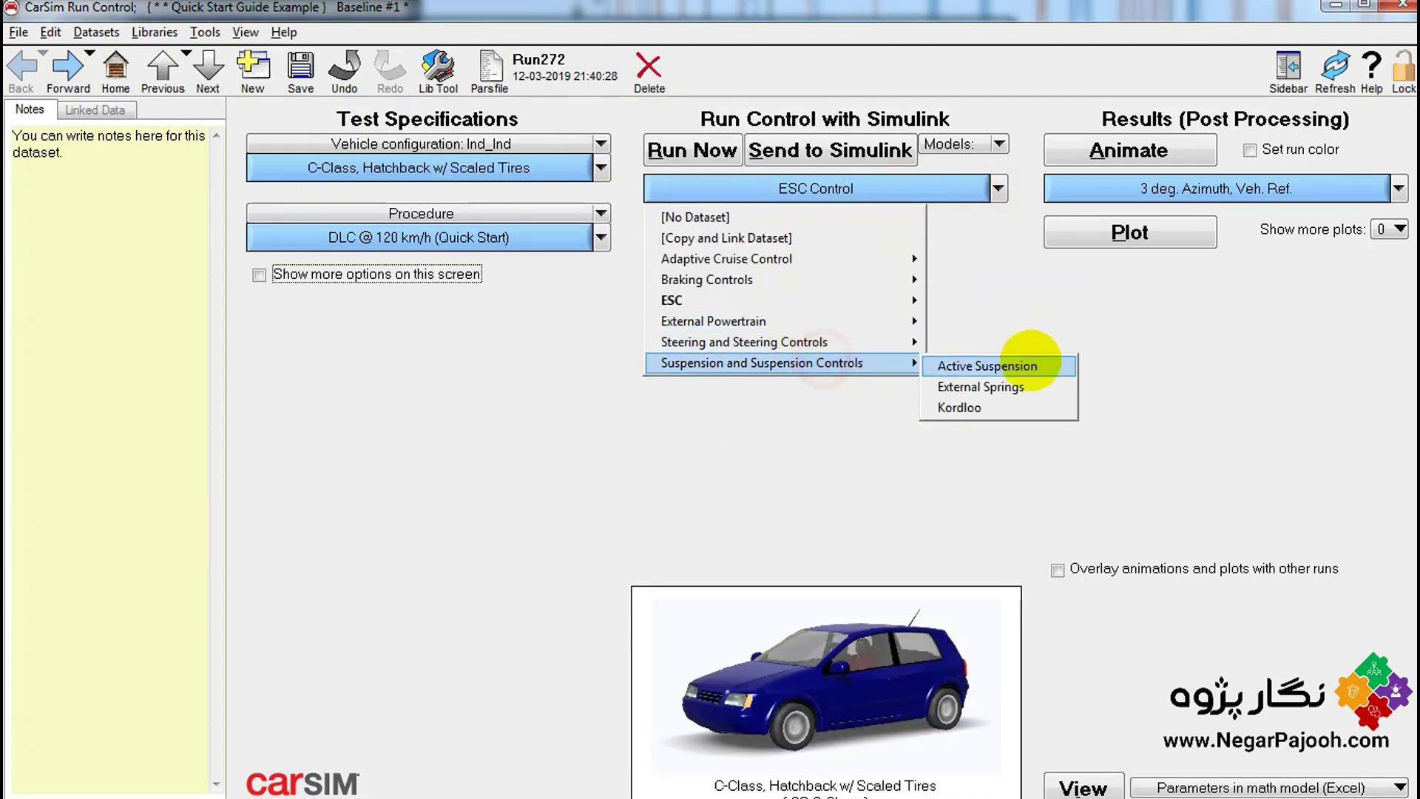
click(988, 406)
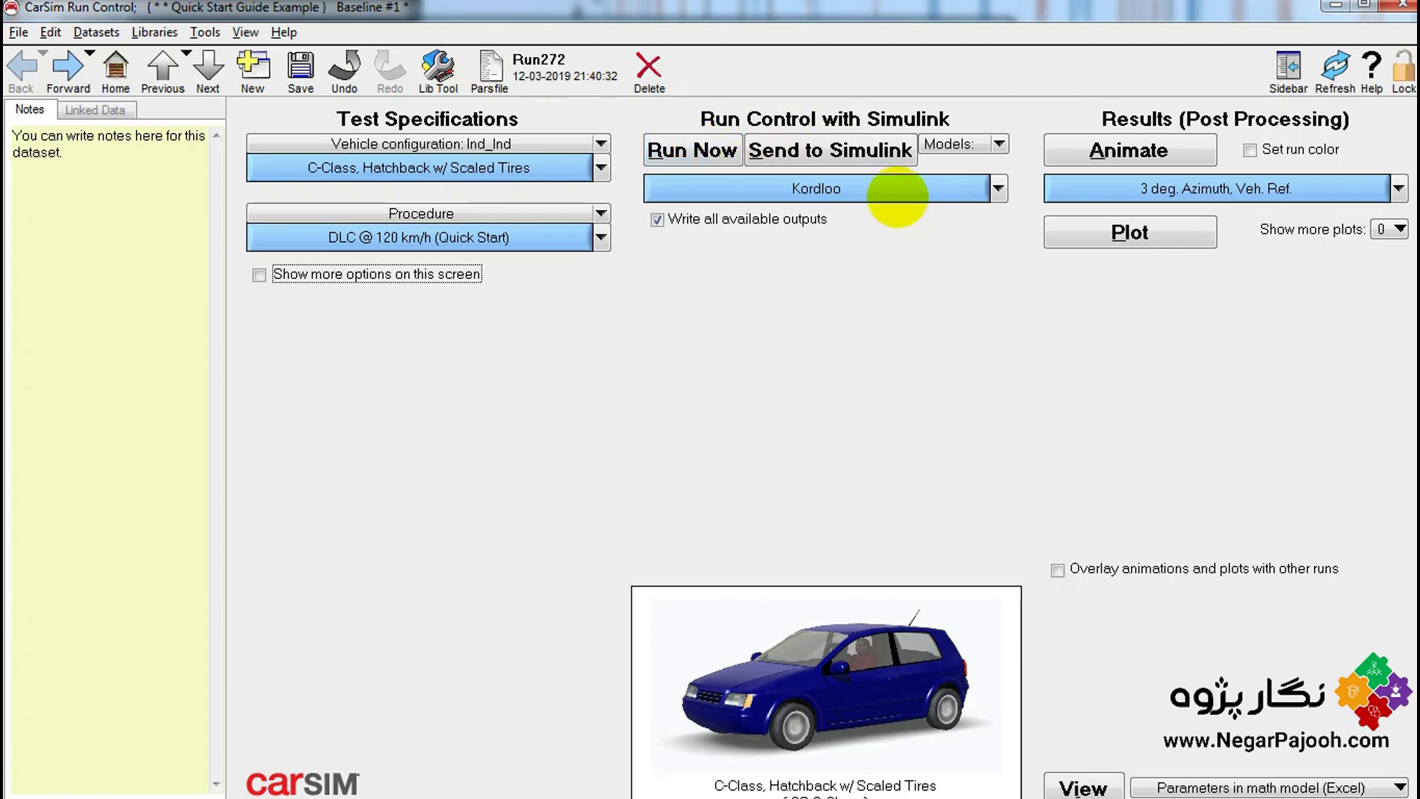
click(1126, 148)
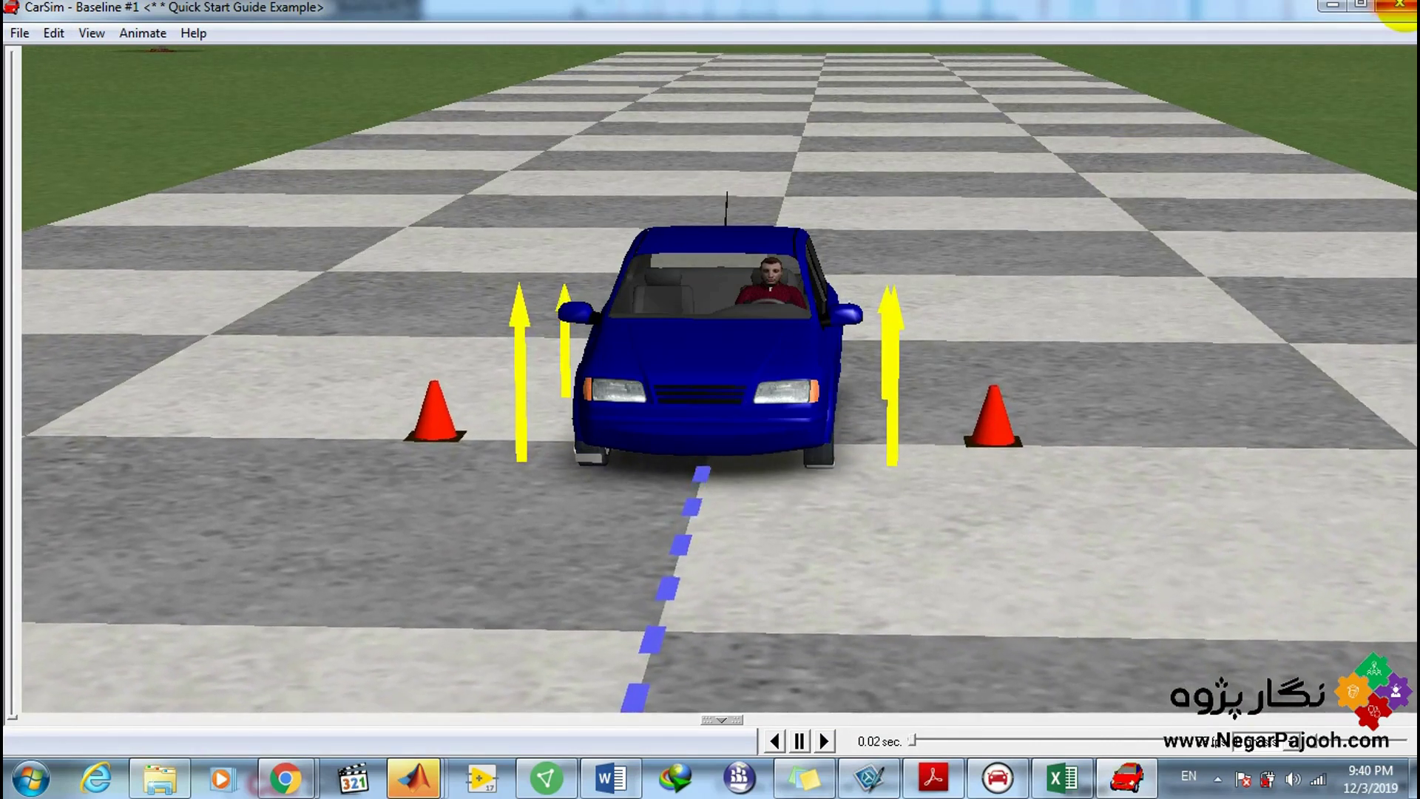
click(1399, 7)
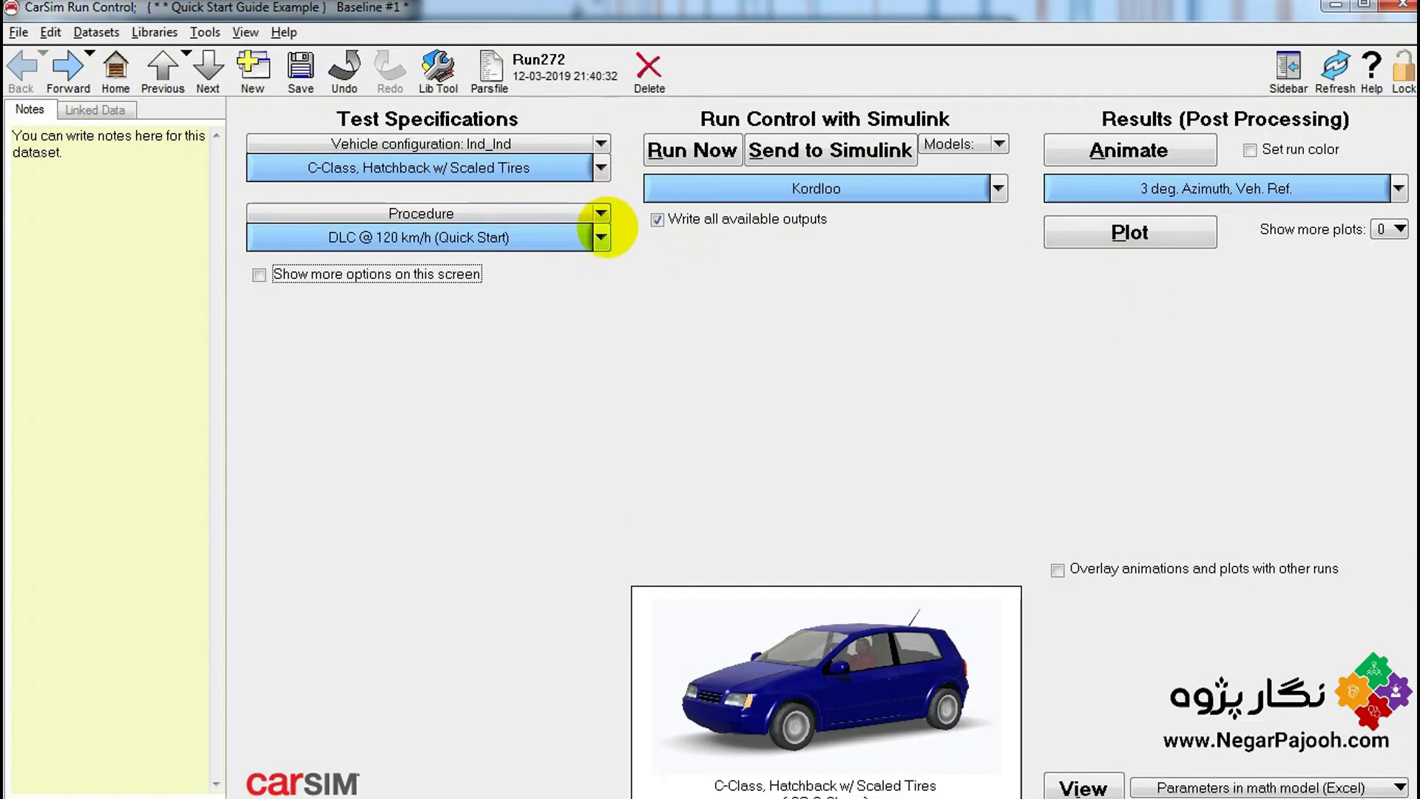
Set the Simulink model dataset to Radar Active Cruise: First Car (Ext. Sen.) from Adaptive Cruise Control.
click(998, 188)
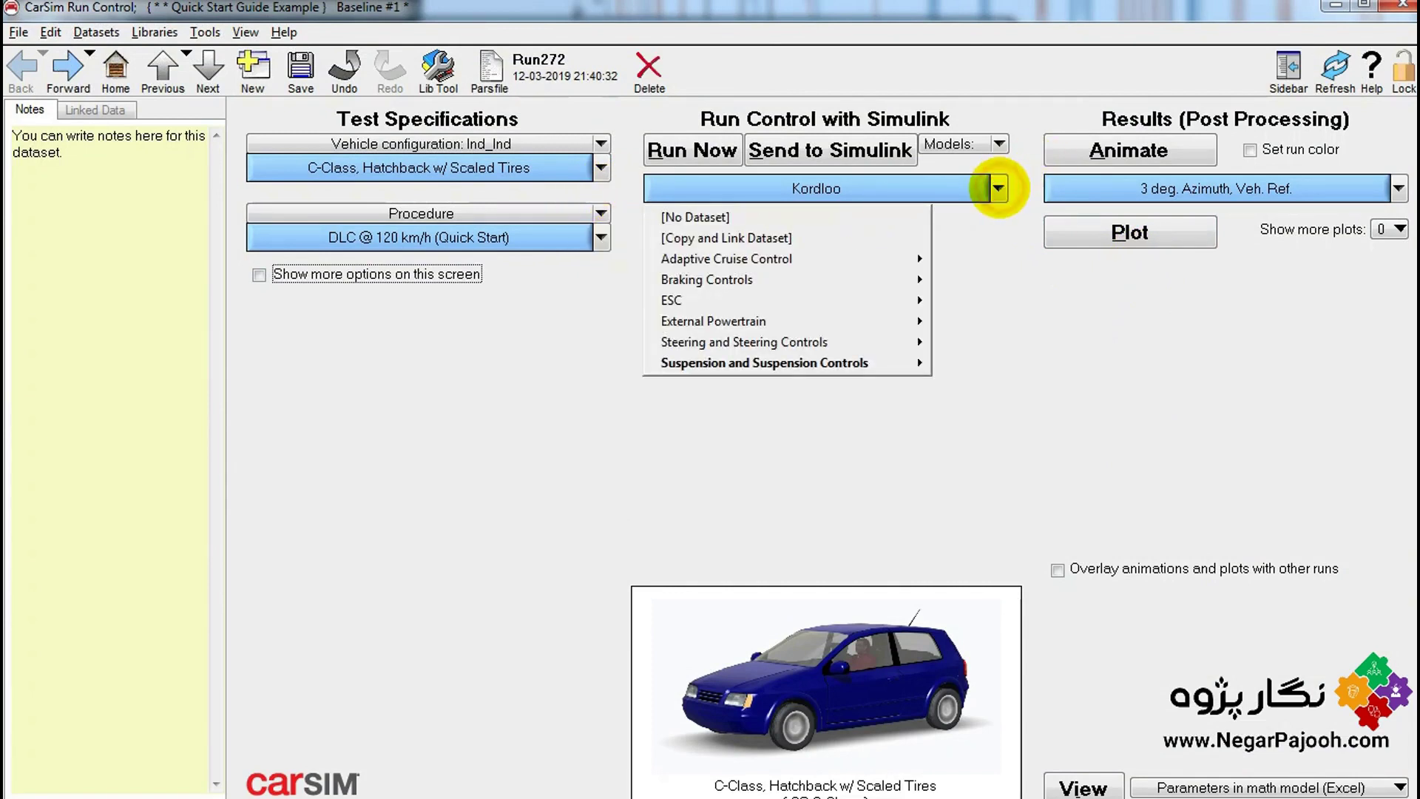
mouse_move(817, 260)
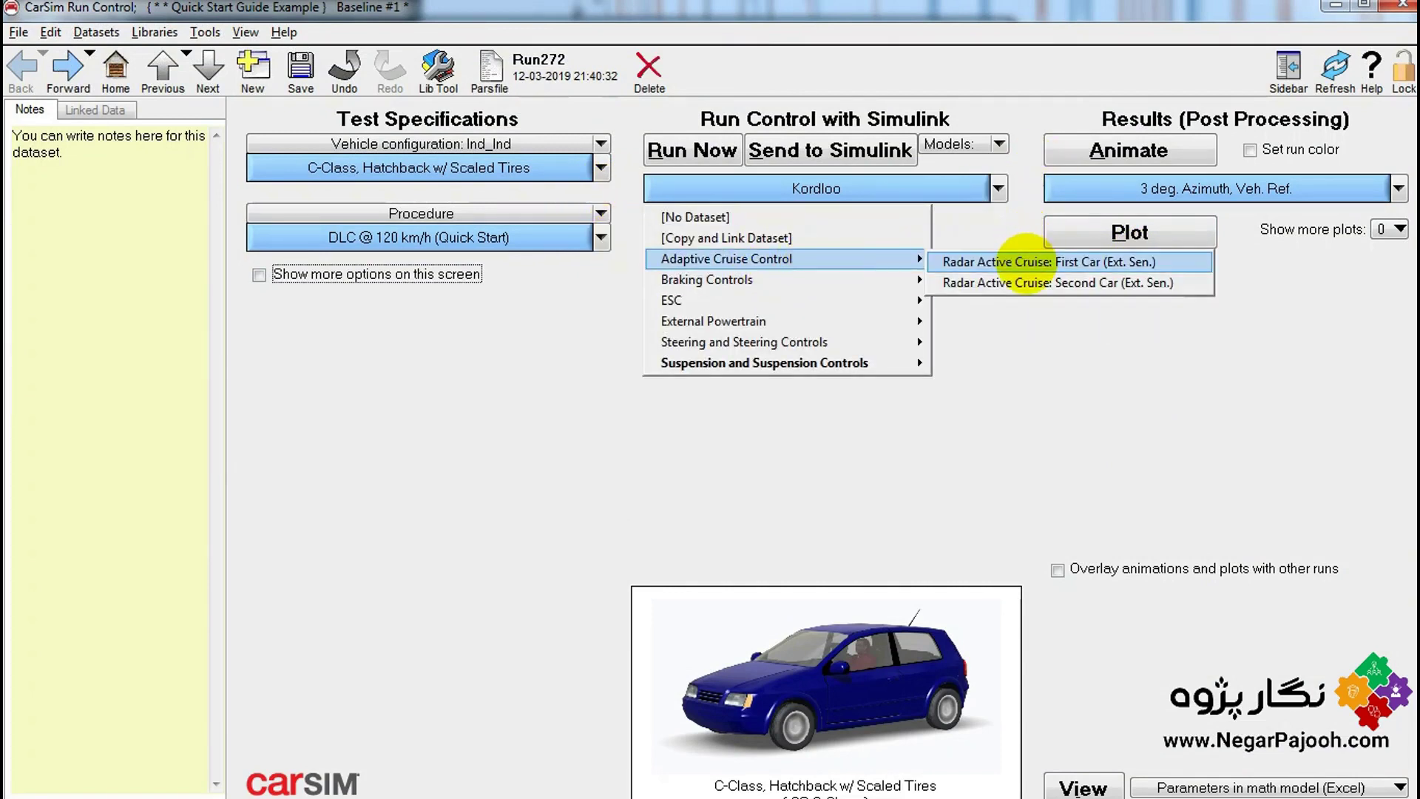
click(1025, 261)
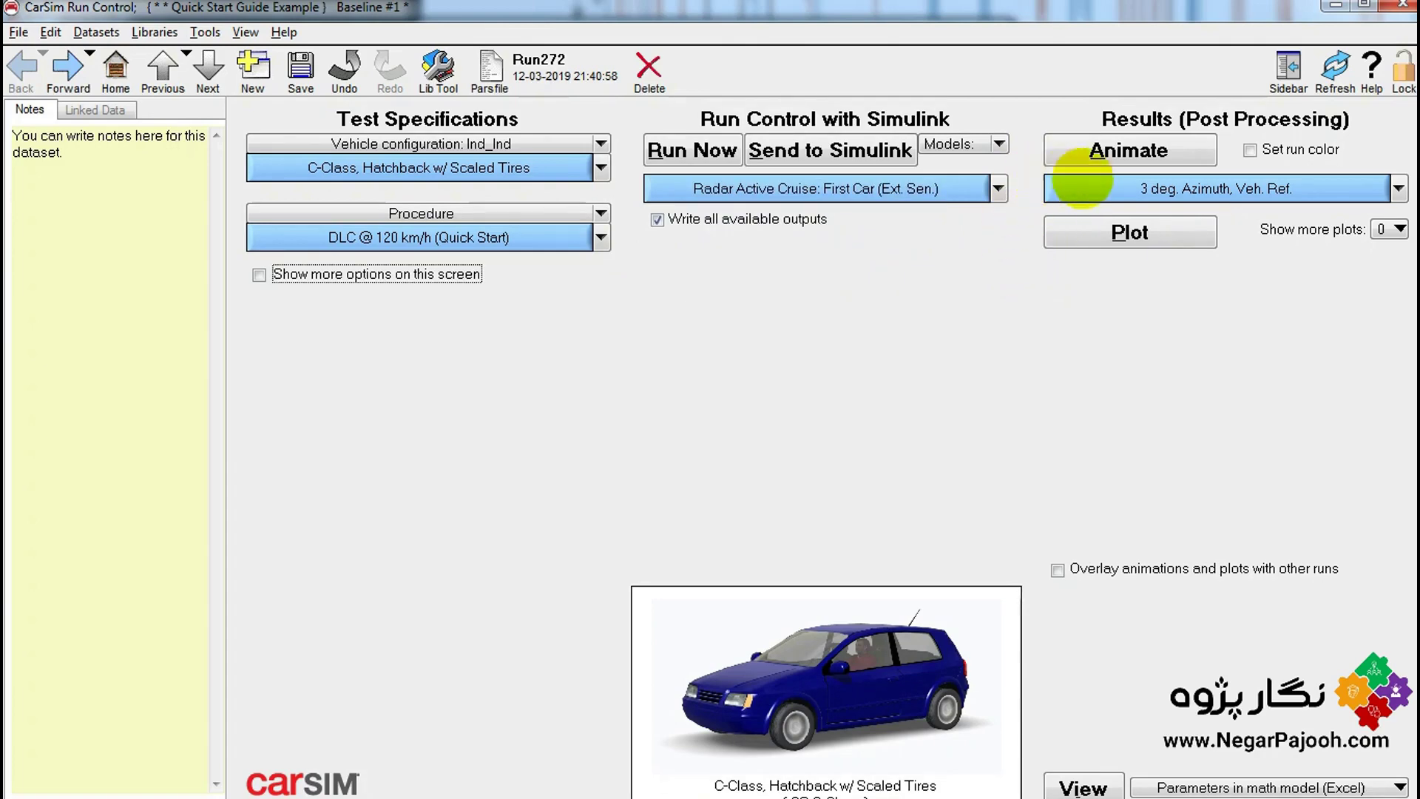
Set the test procedure to Crosswind and Tripped Rollover from the Stability Testing category.
click(601, 237)
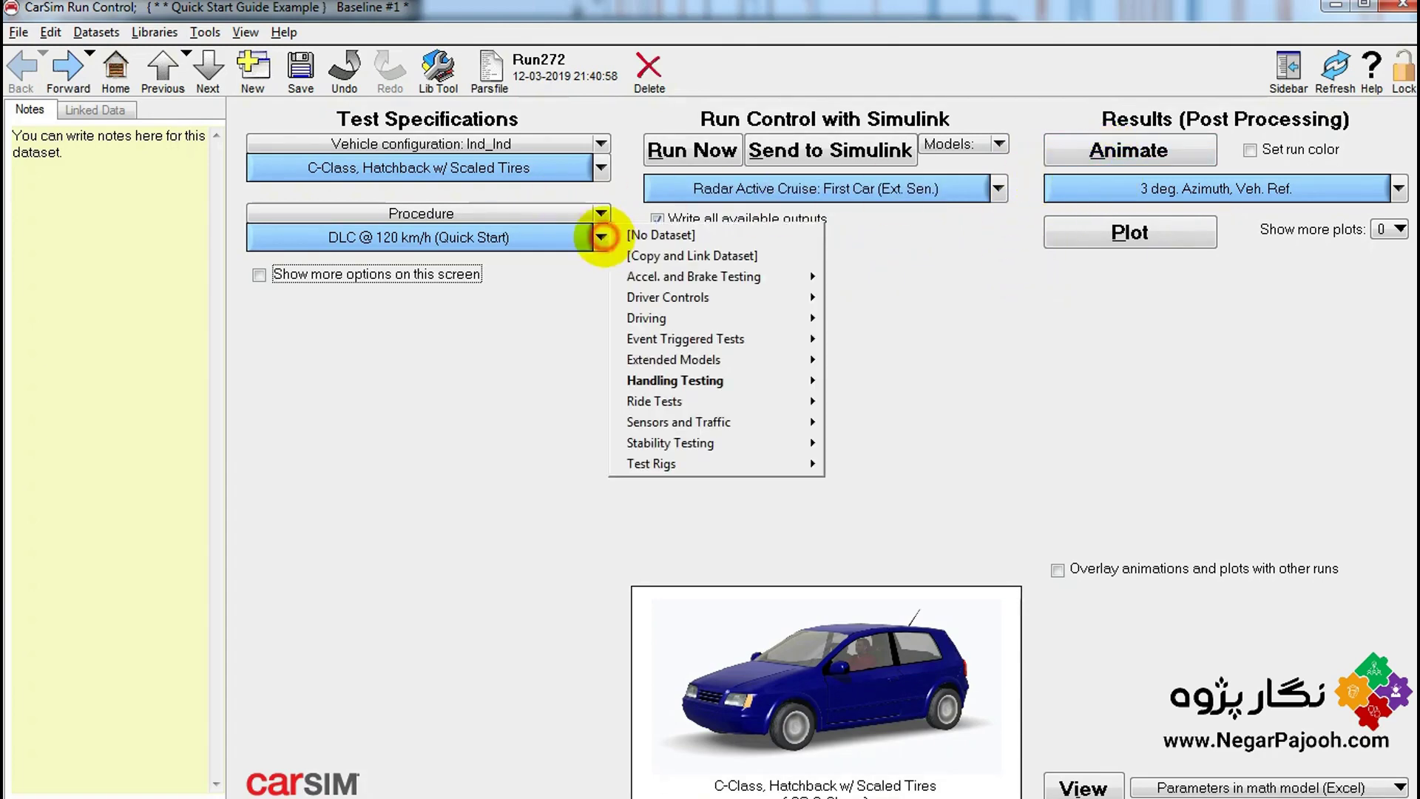
mouse_move(780, 442)
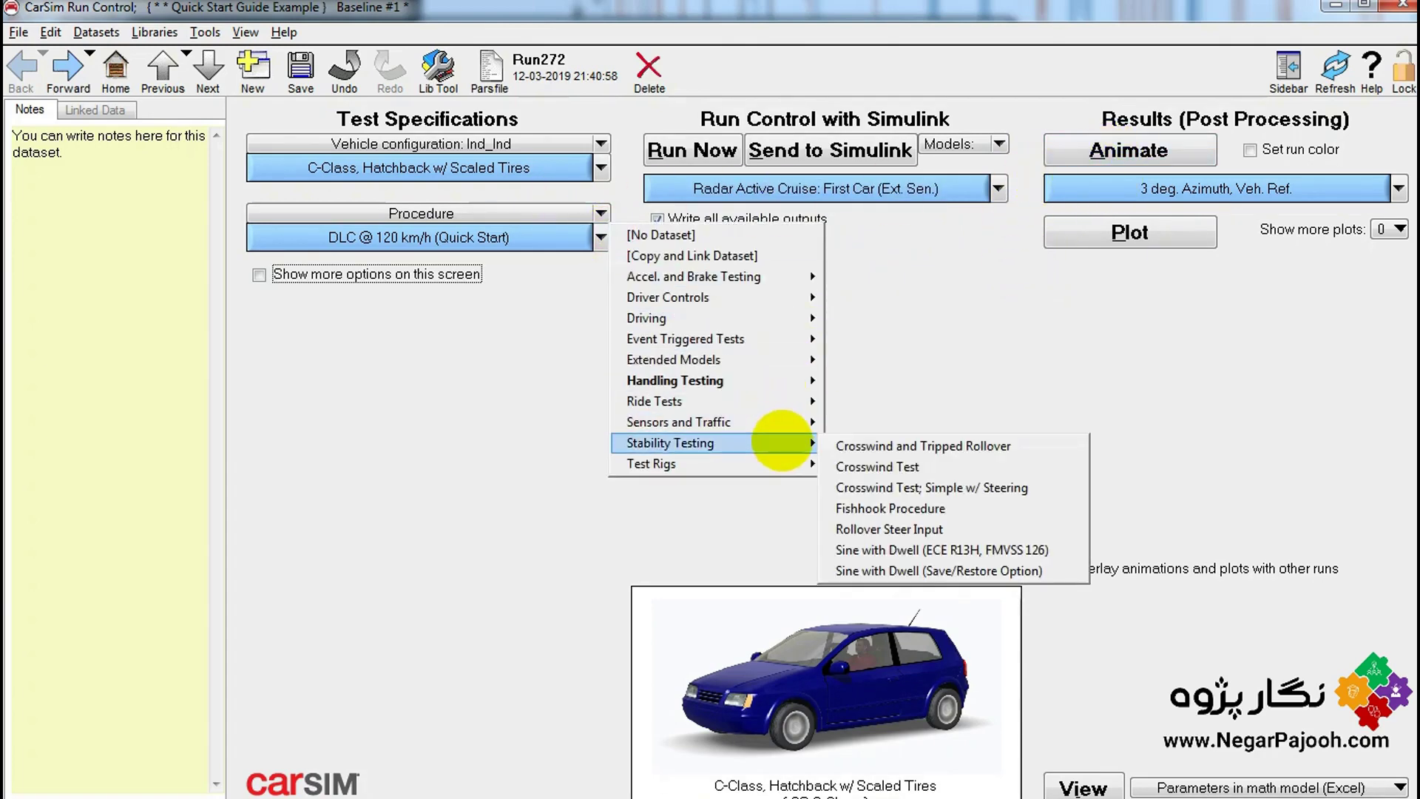
click(924, 445)
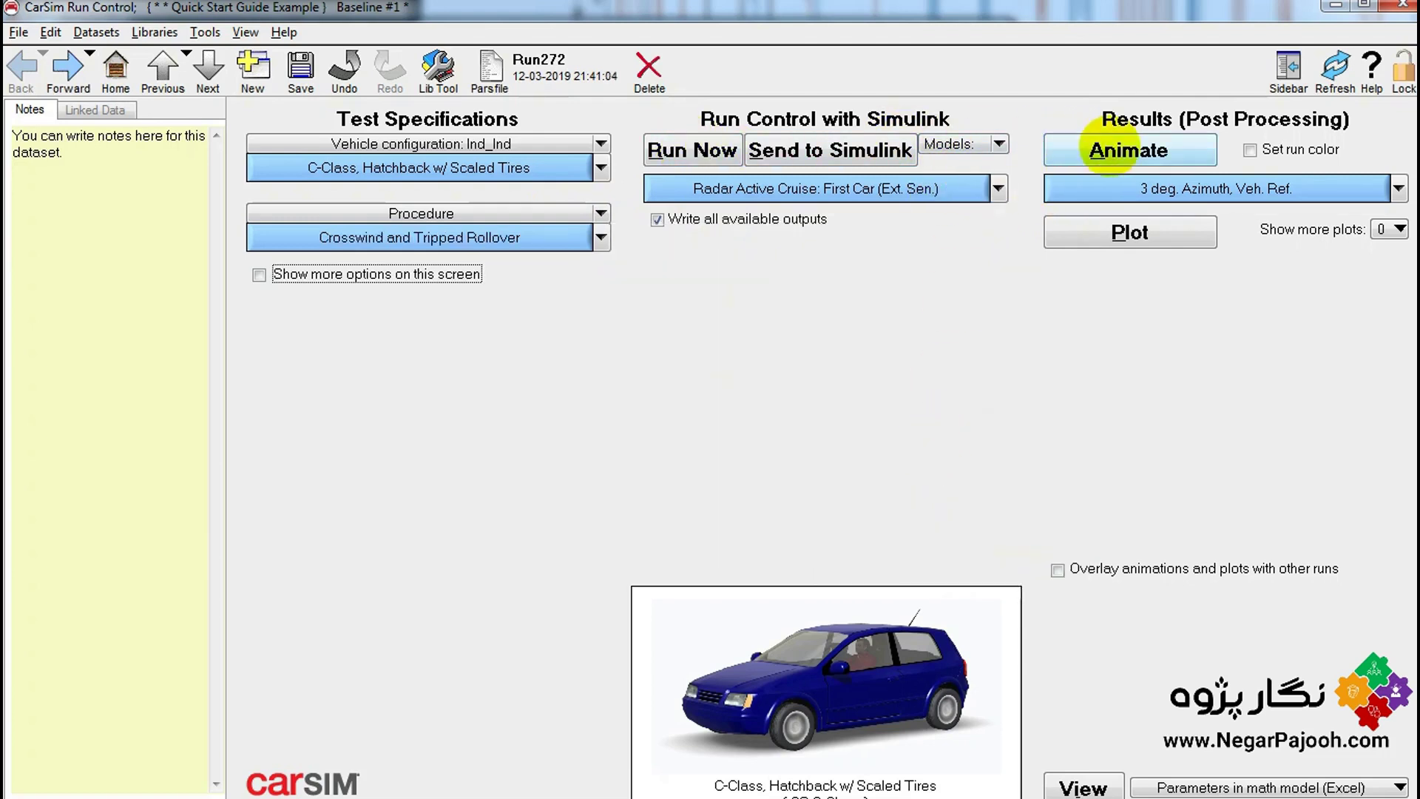
Run the math model with the built-in solvers, and play and close its animation.
click(999, 144)
click(988, 170)
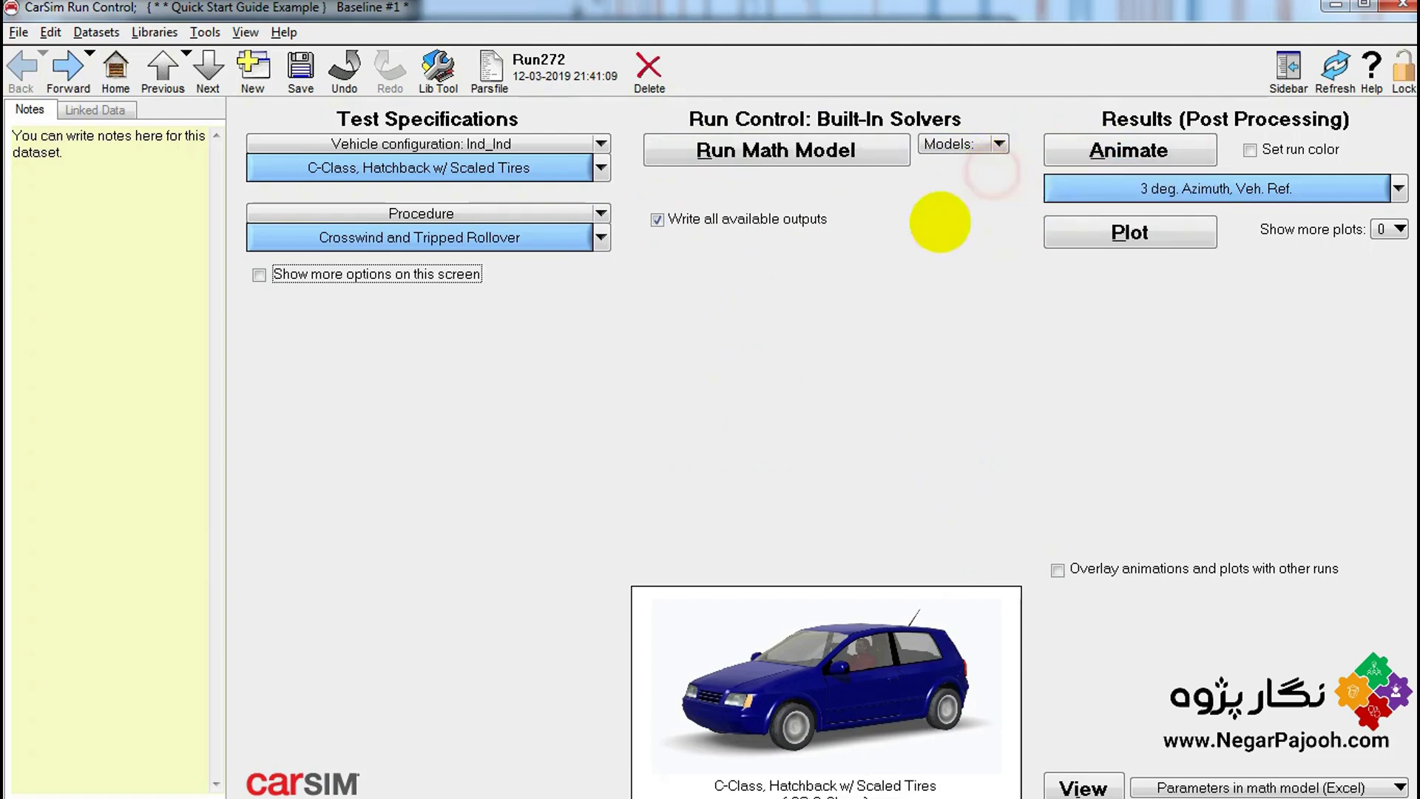
click(818, 151)
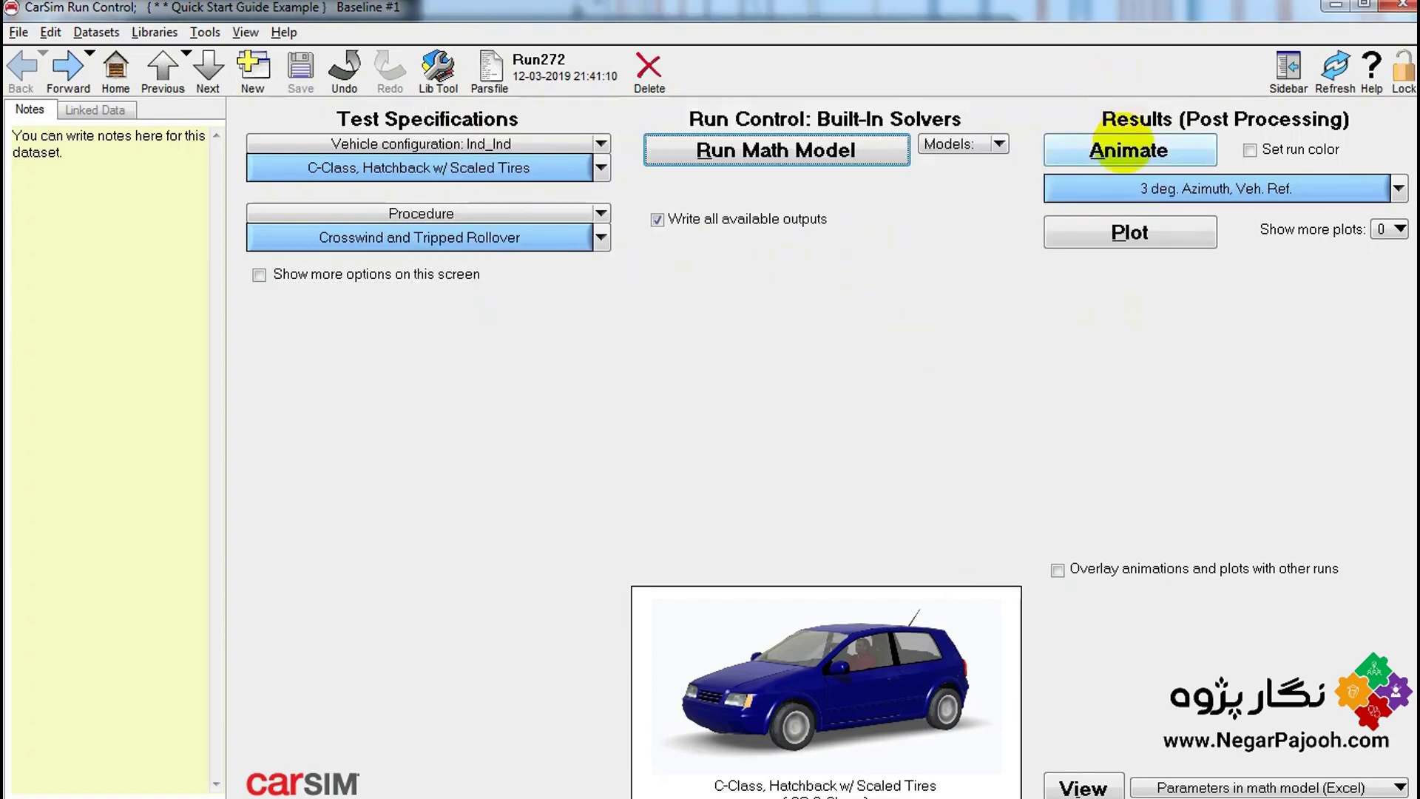
click(1123, 143)
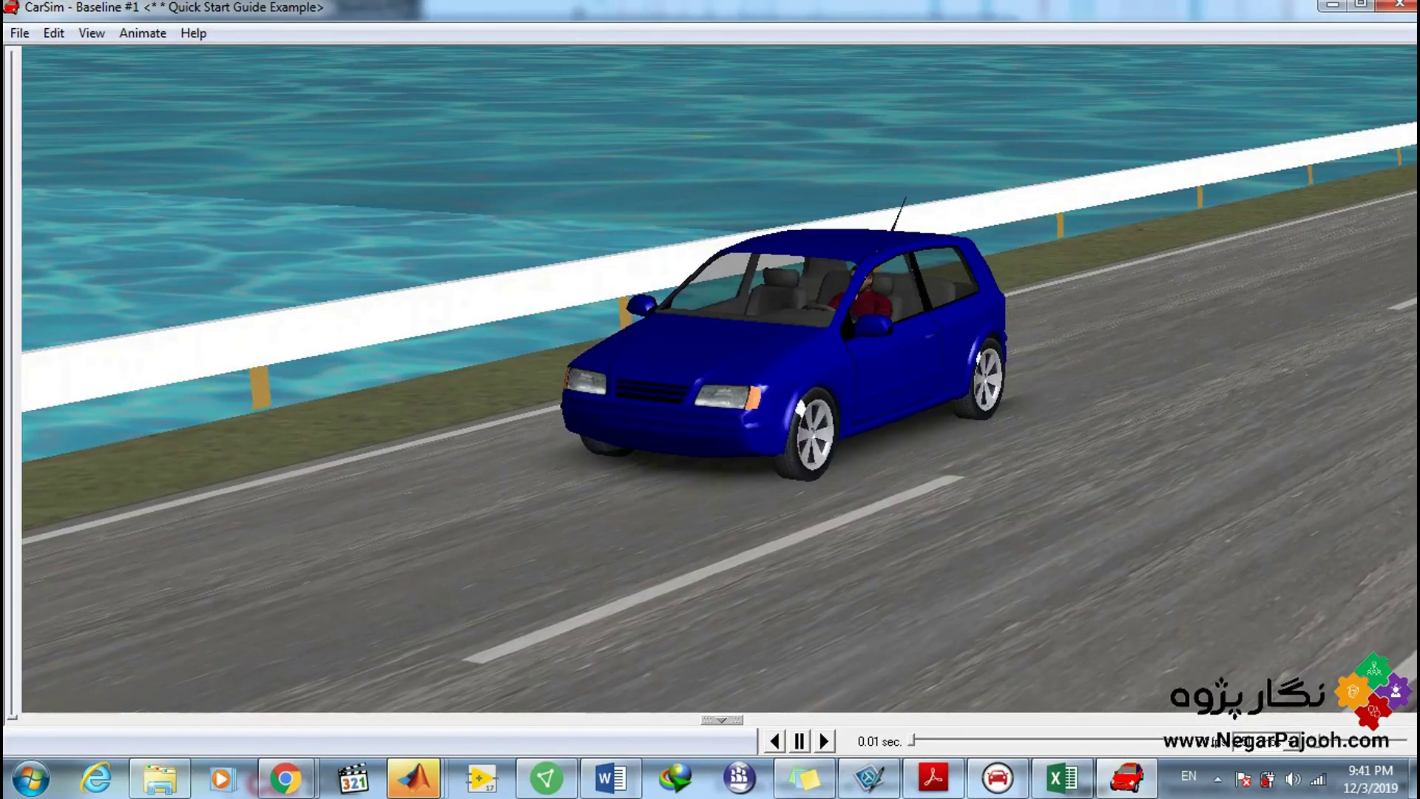
click(1399, 6)
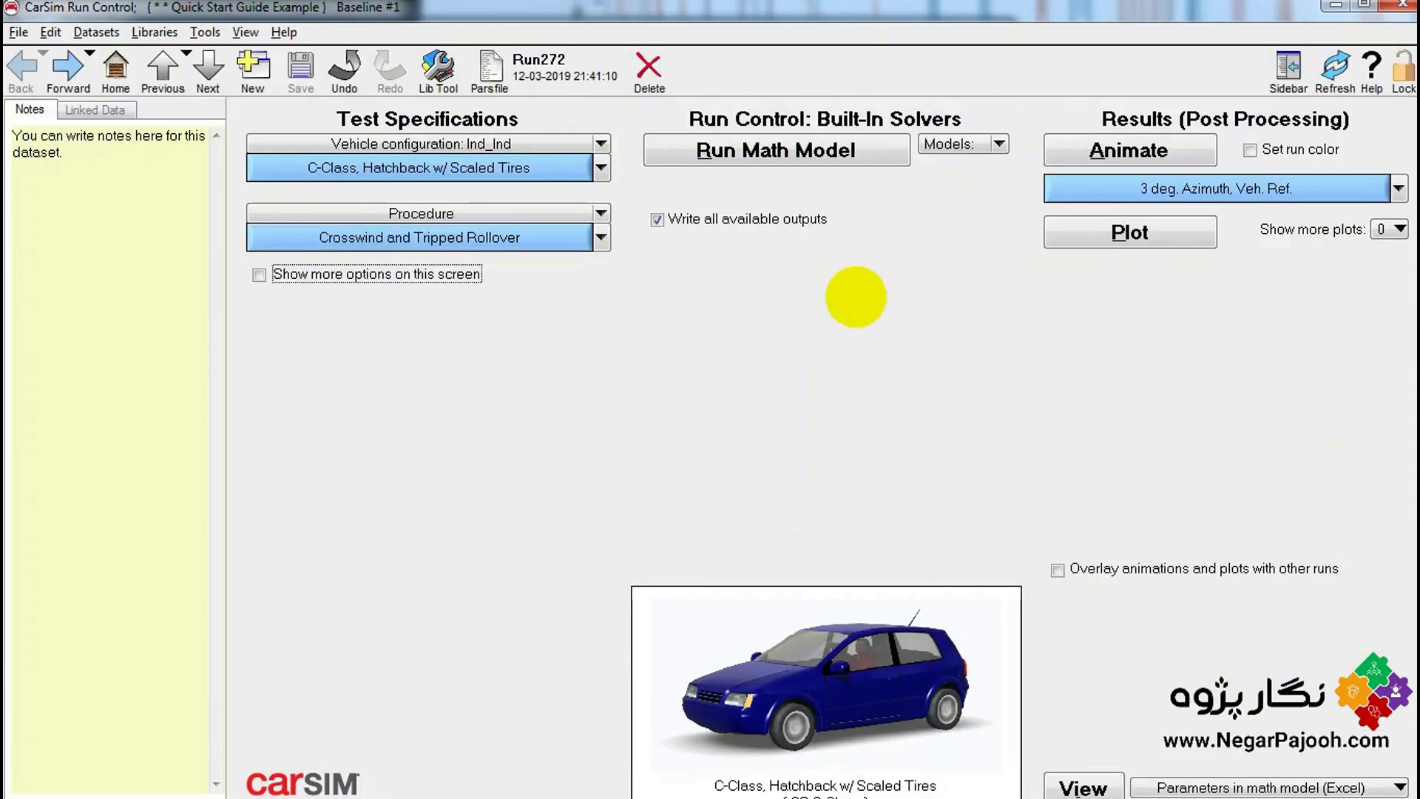
Set the test procedure to DLC w/ Constant Speed Target from the Driver Controls category.
click(601, 238)
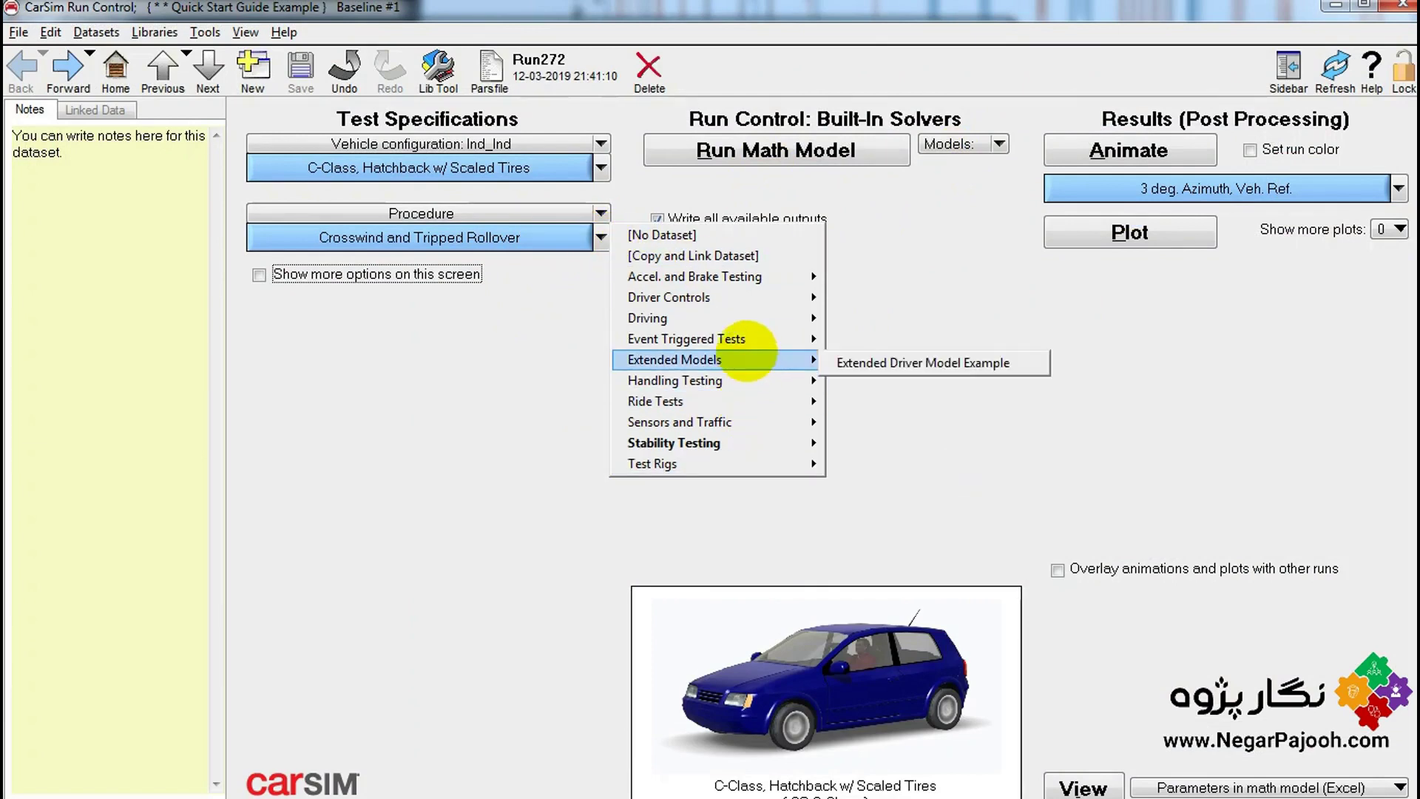
mouse_move(758, 294)
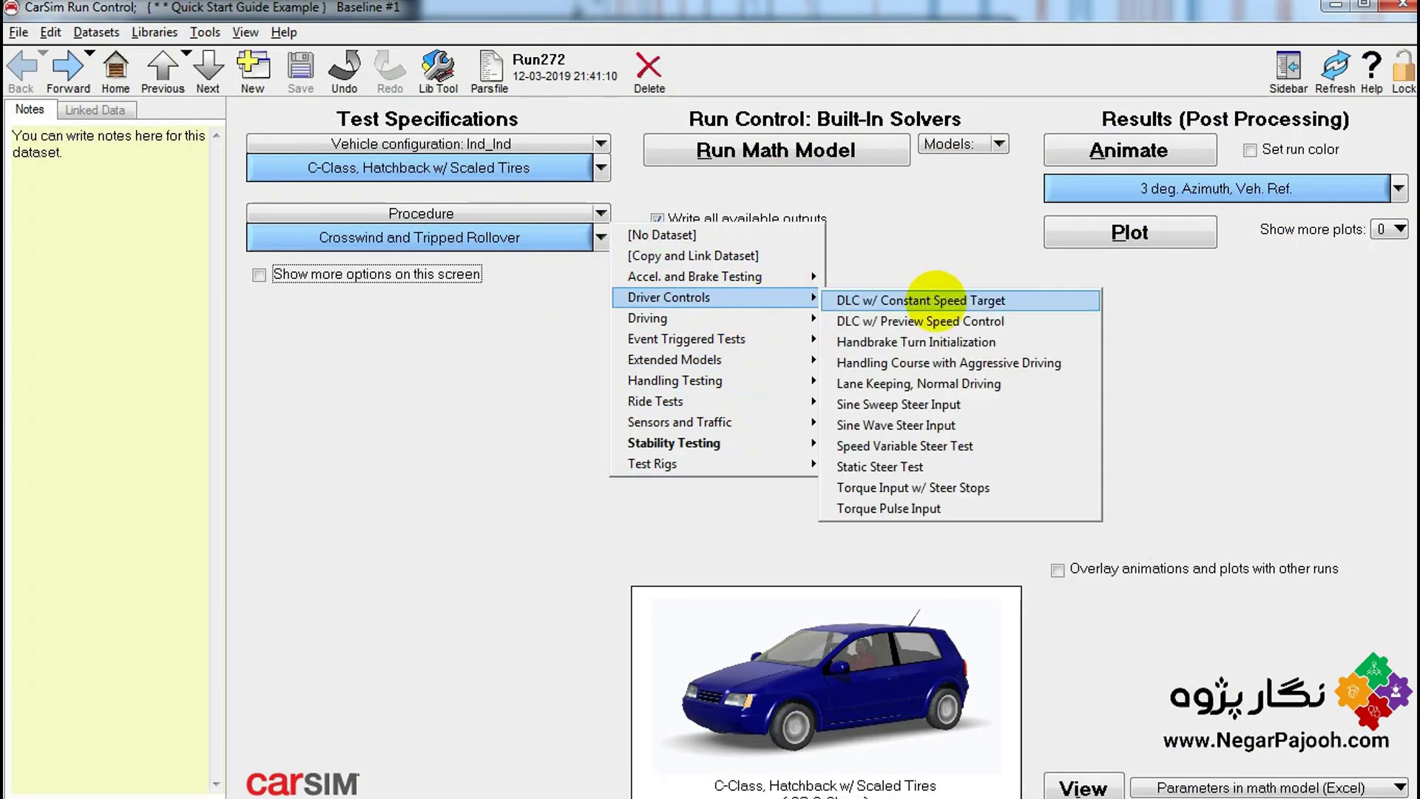
click(936, 299)
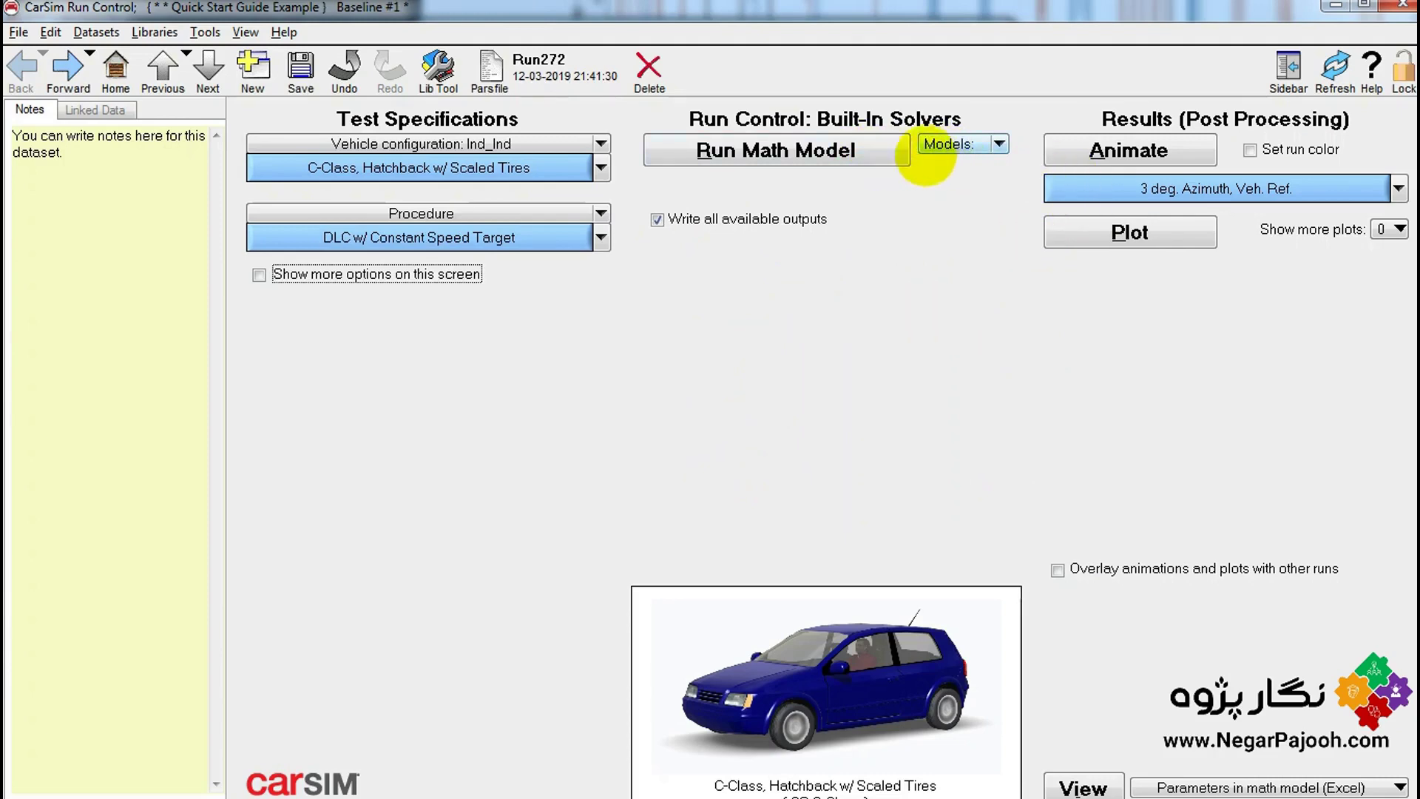
click(1110, 148)
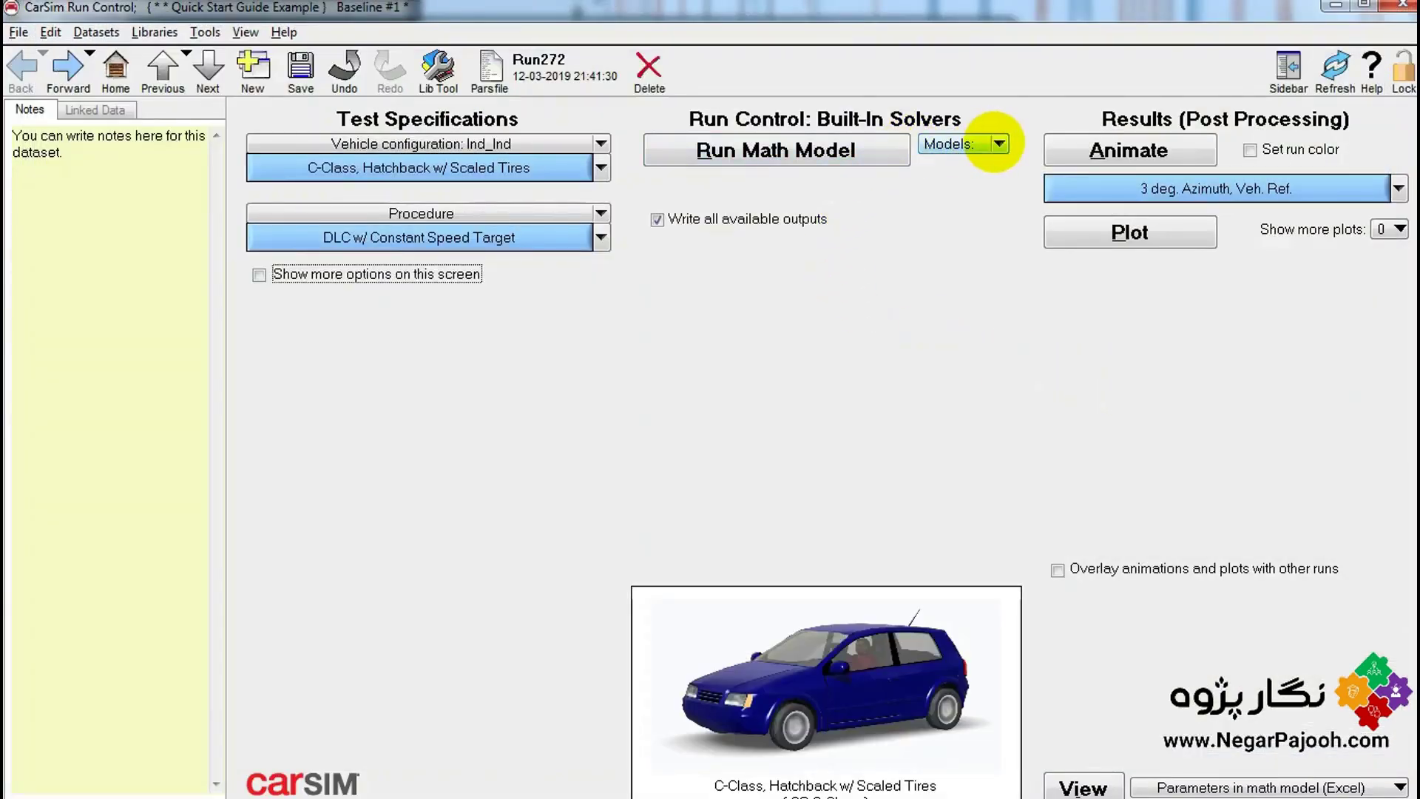
click(993, 143)
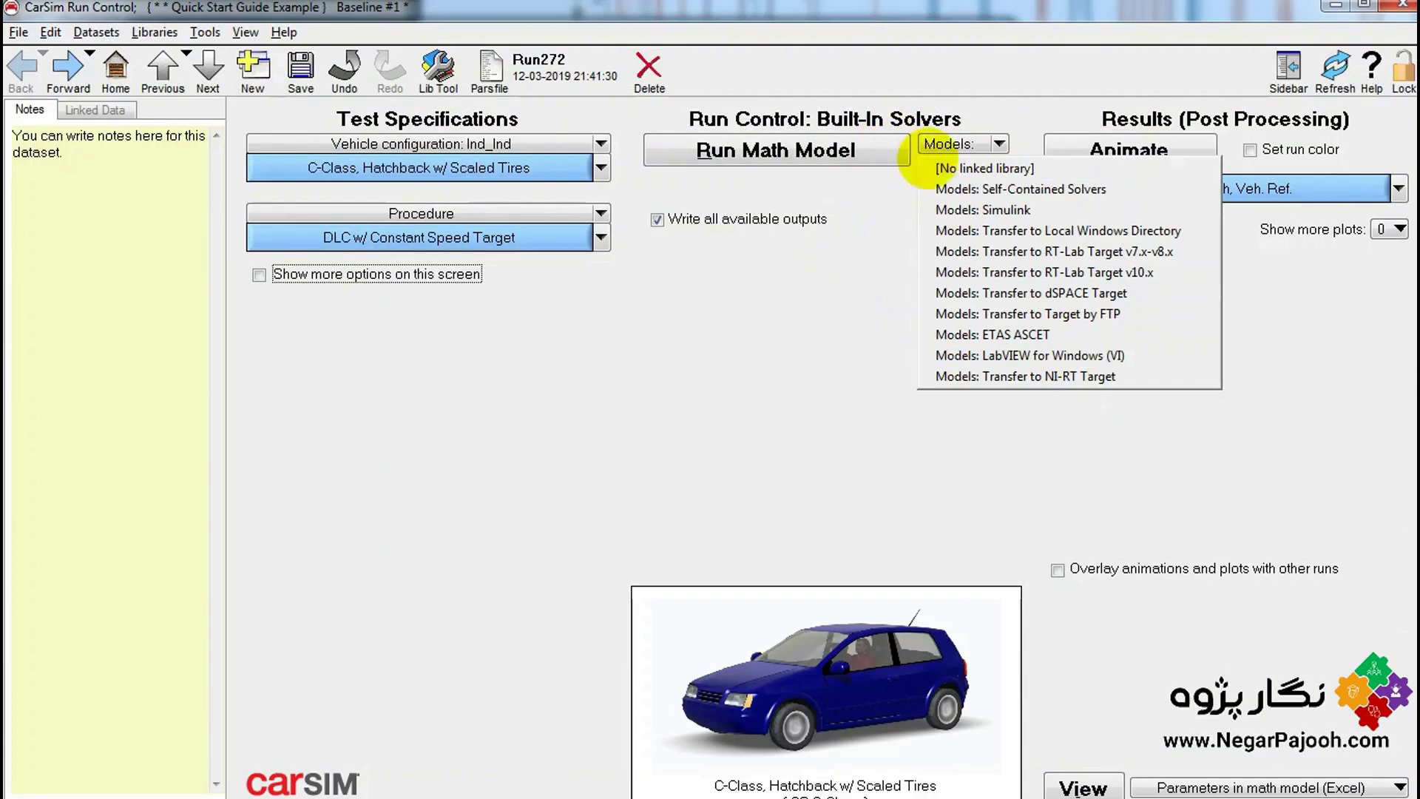
click(1174, 626)
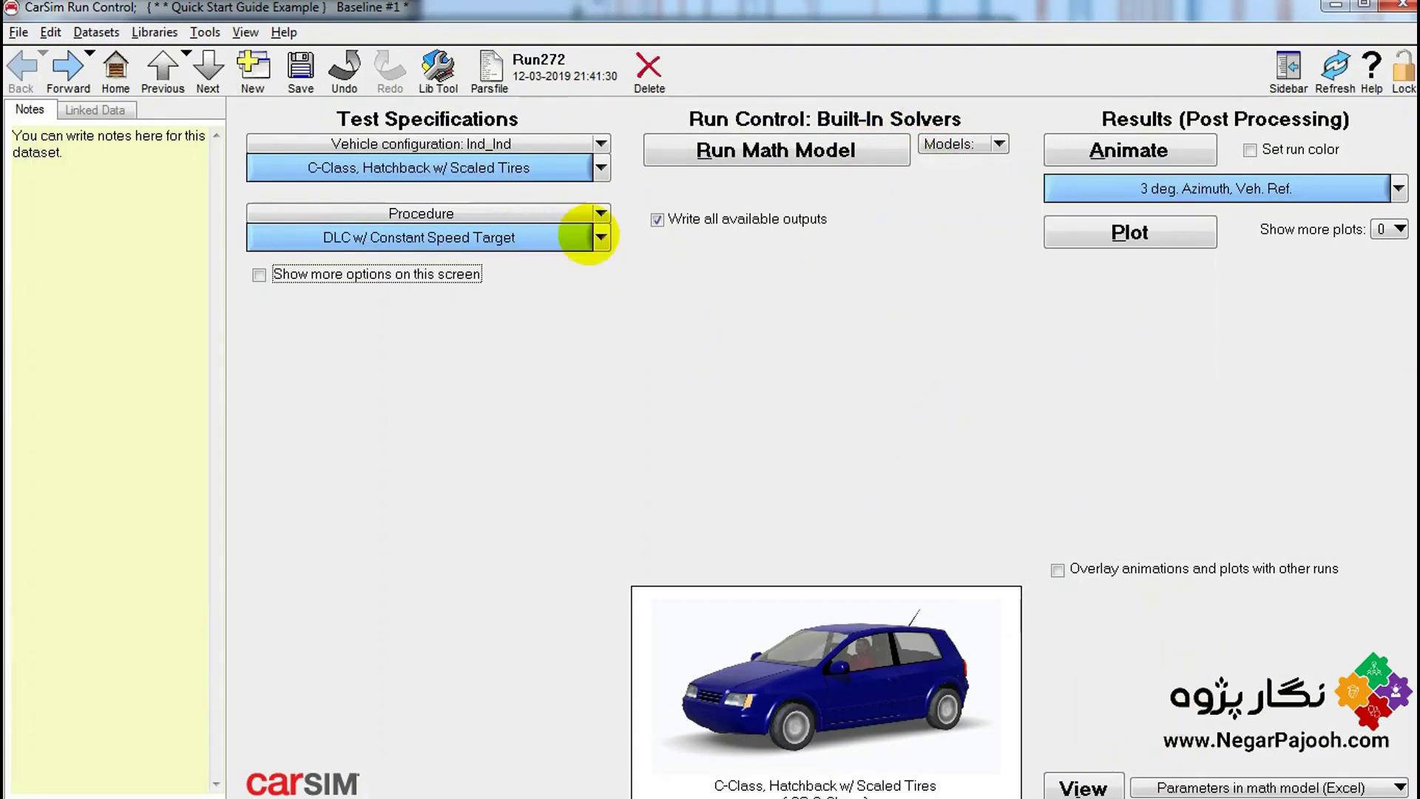
Open the linked test procedure and examine its Double Lane Change 3D road dataset.
click(551, 231)
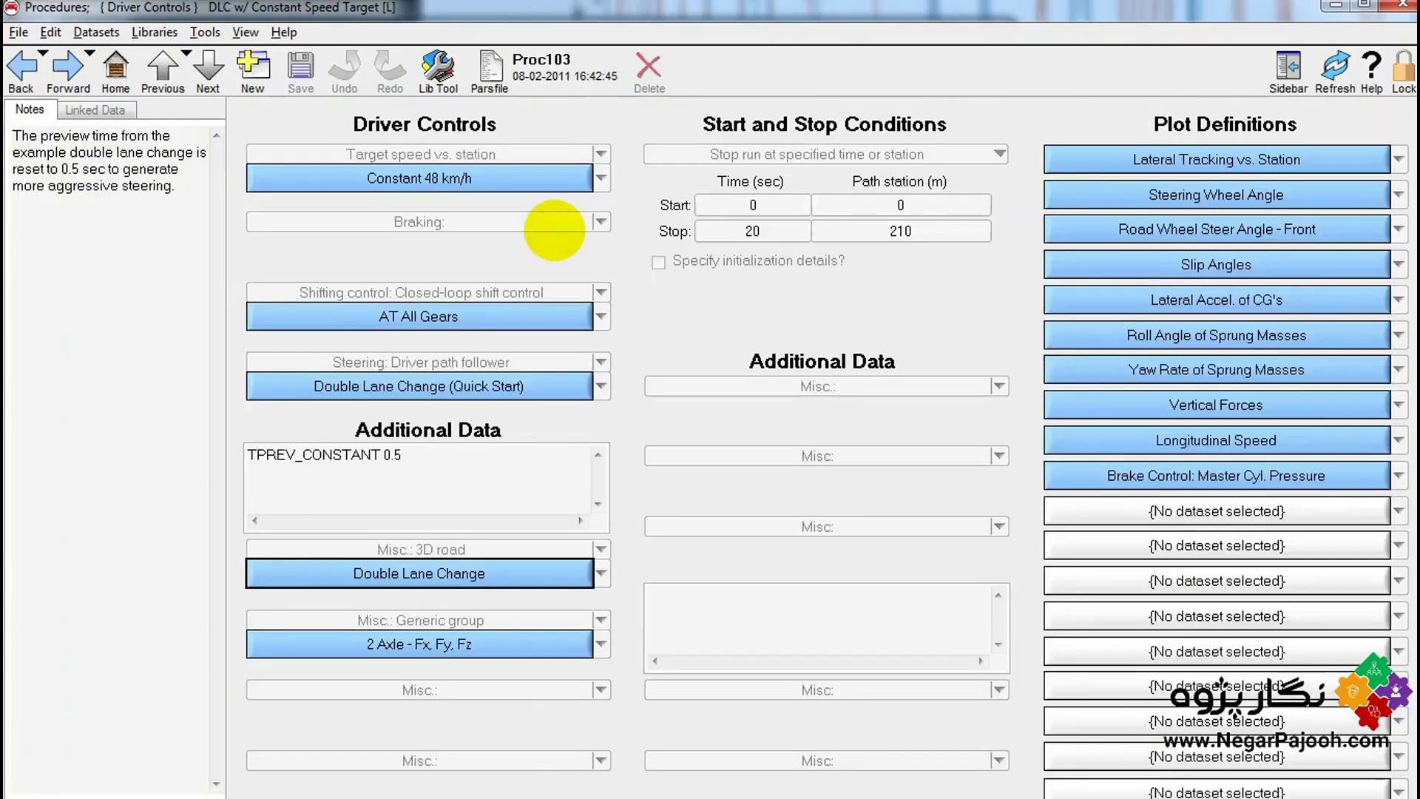
click(462, 574)
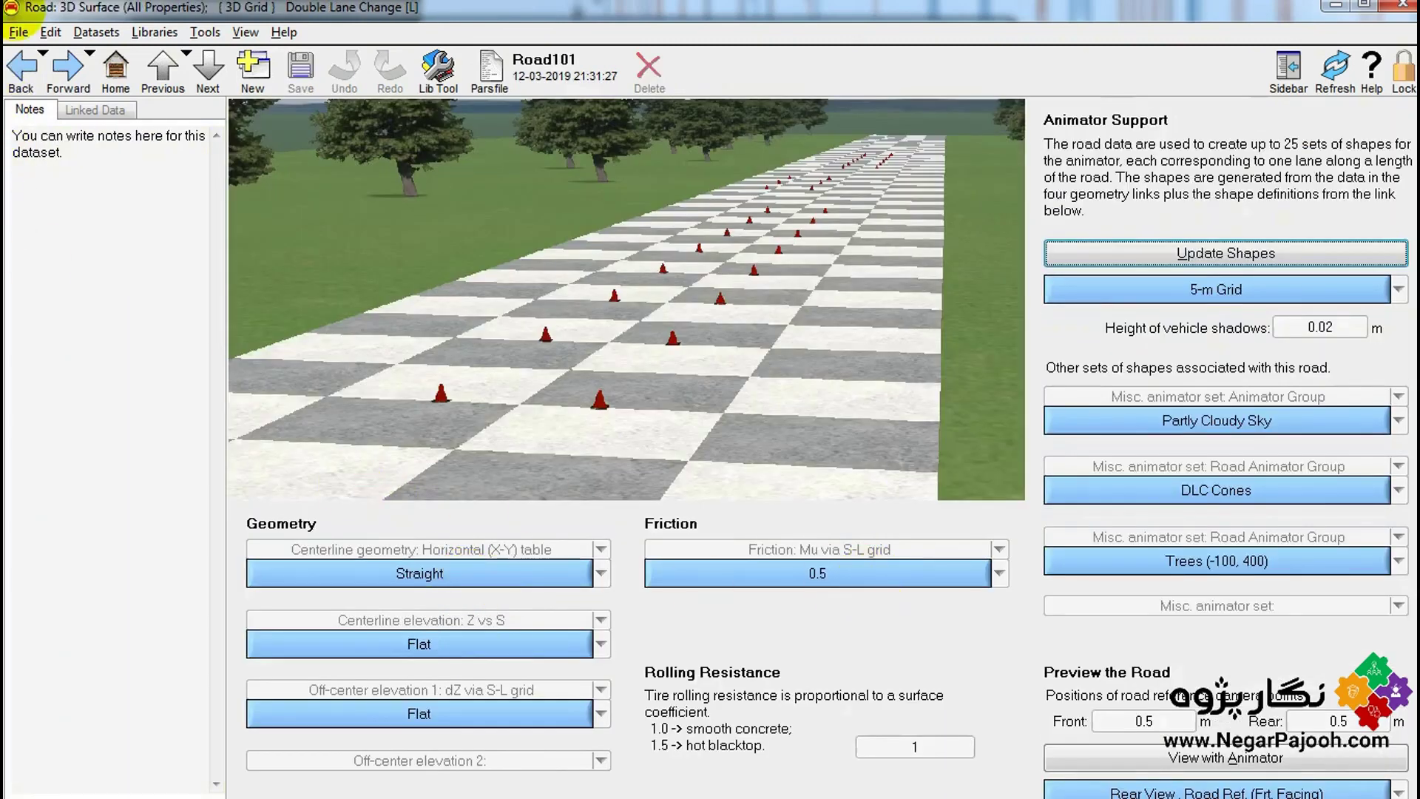
click(21, 68)
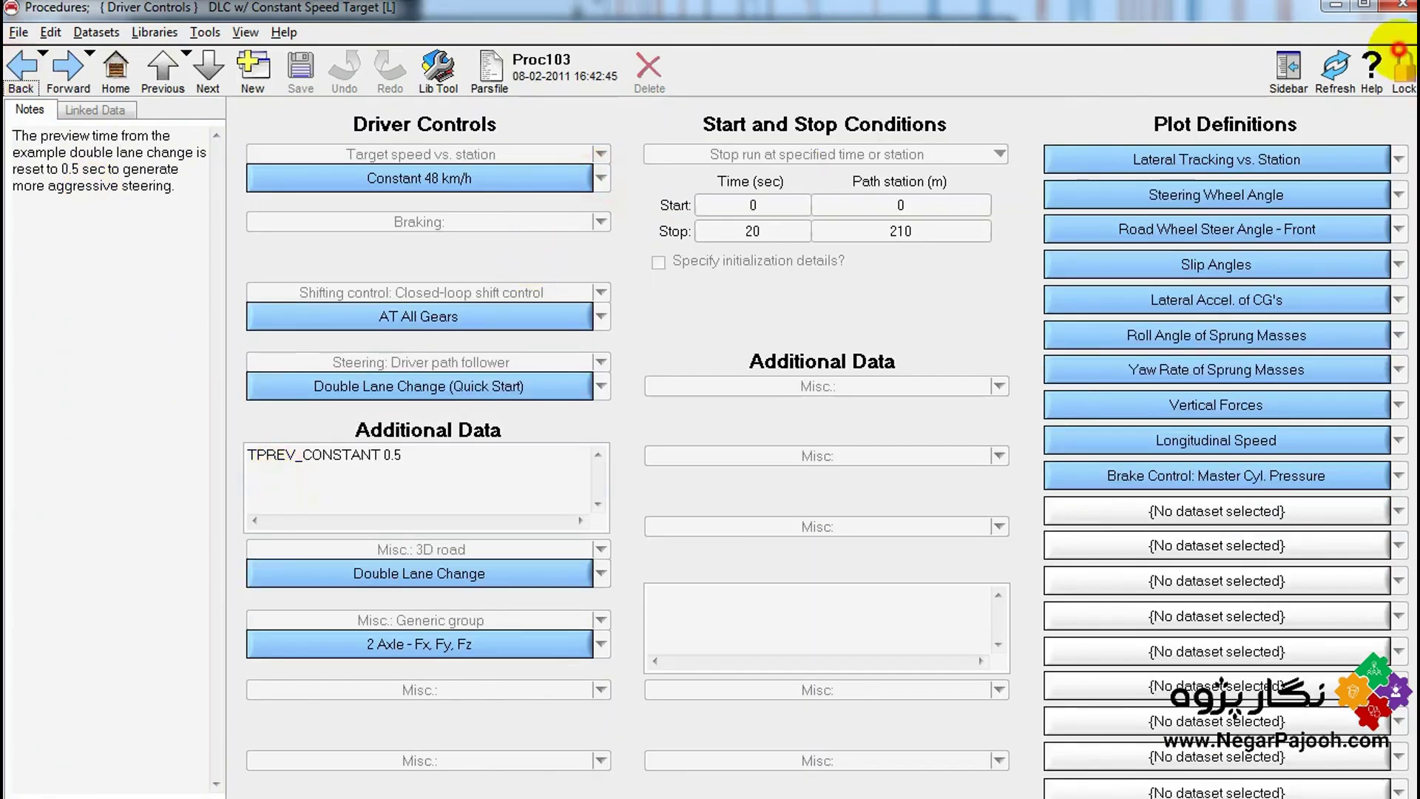
Unlock the procedure's speed dataset, set its constant target forward speed to 120 km/h, relock it and return to the run control screen.
click(601, 178)
click(545, 177)
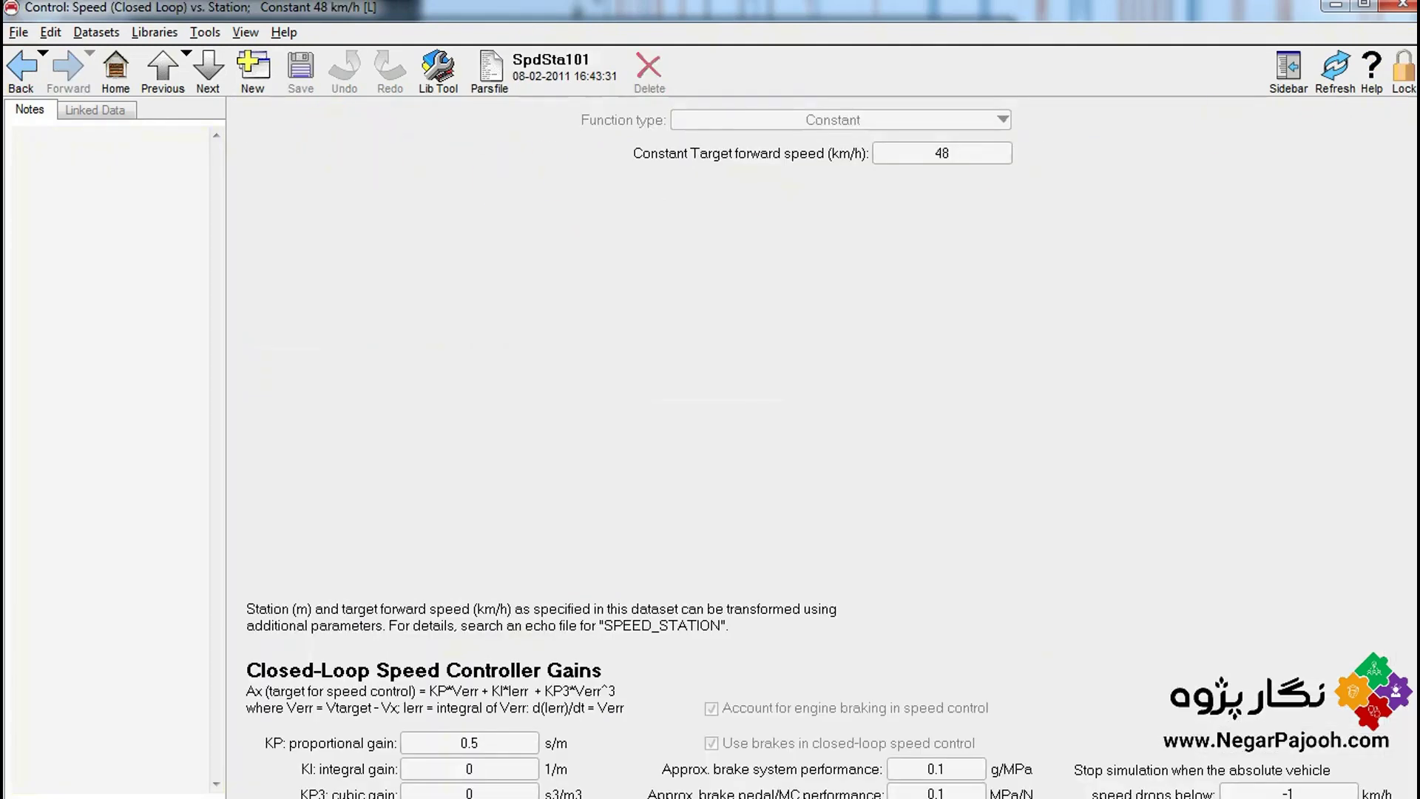
click(1401, 72)
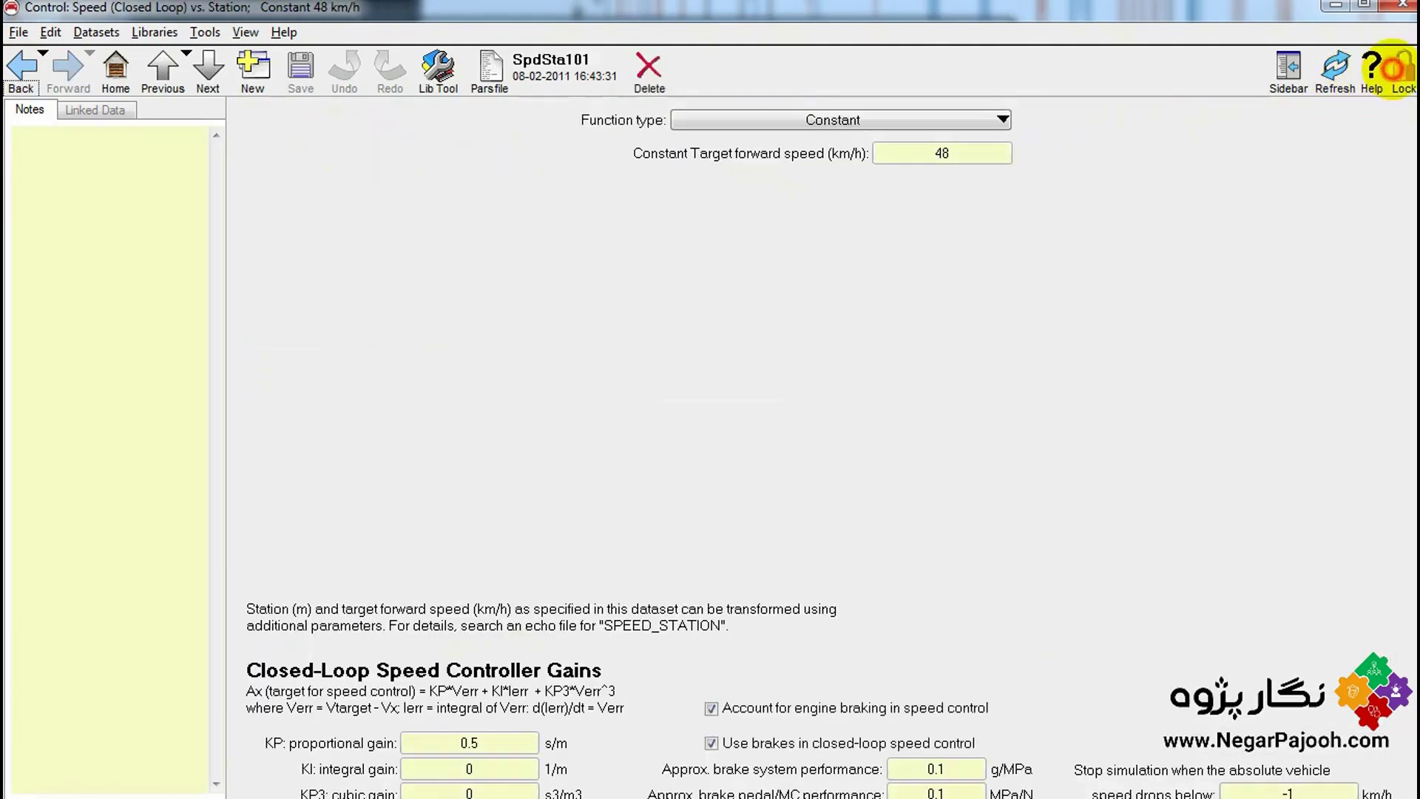
click(994, 153)
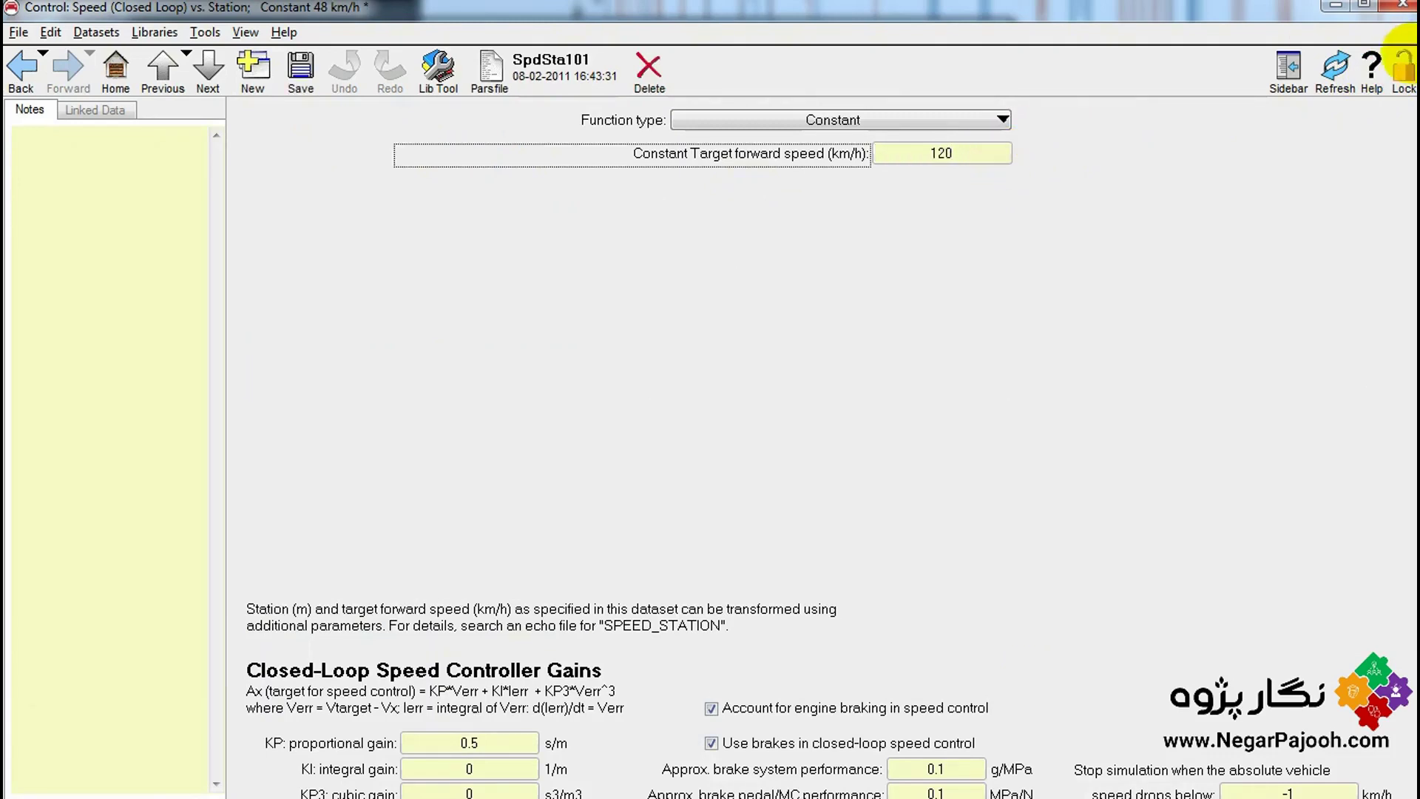
click(1401, 66)
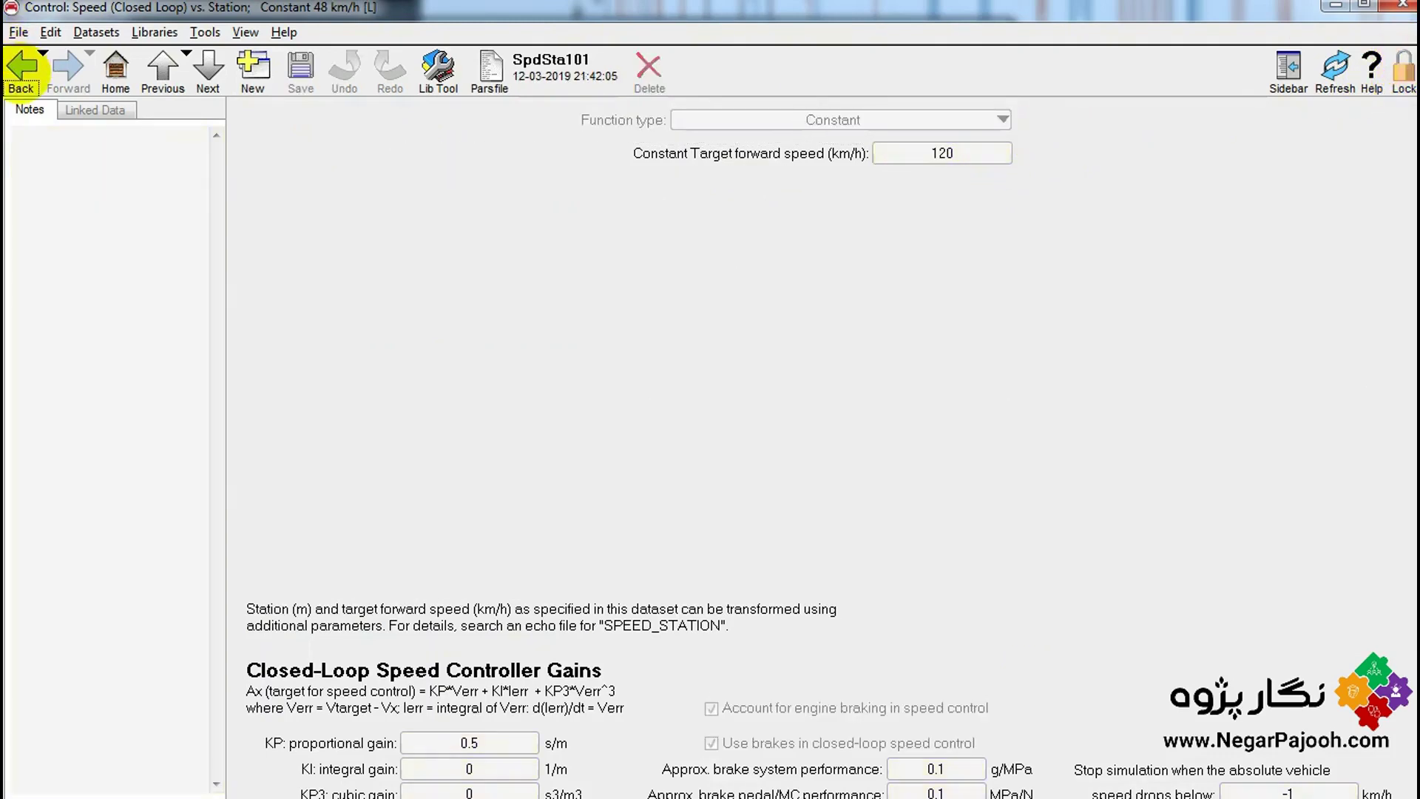
click(22, 68)
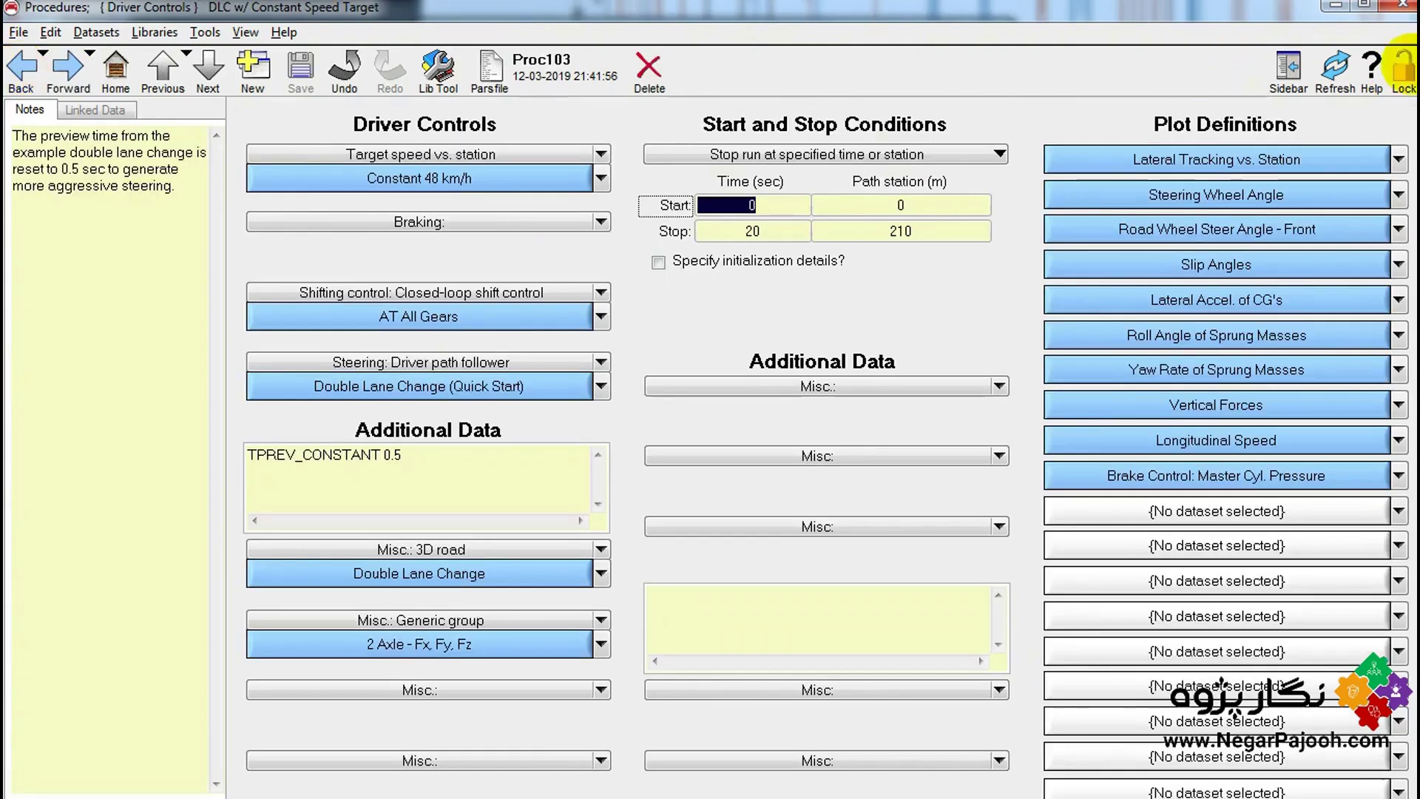
click(22, 67)
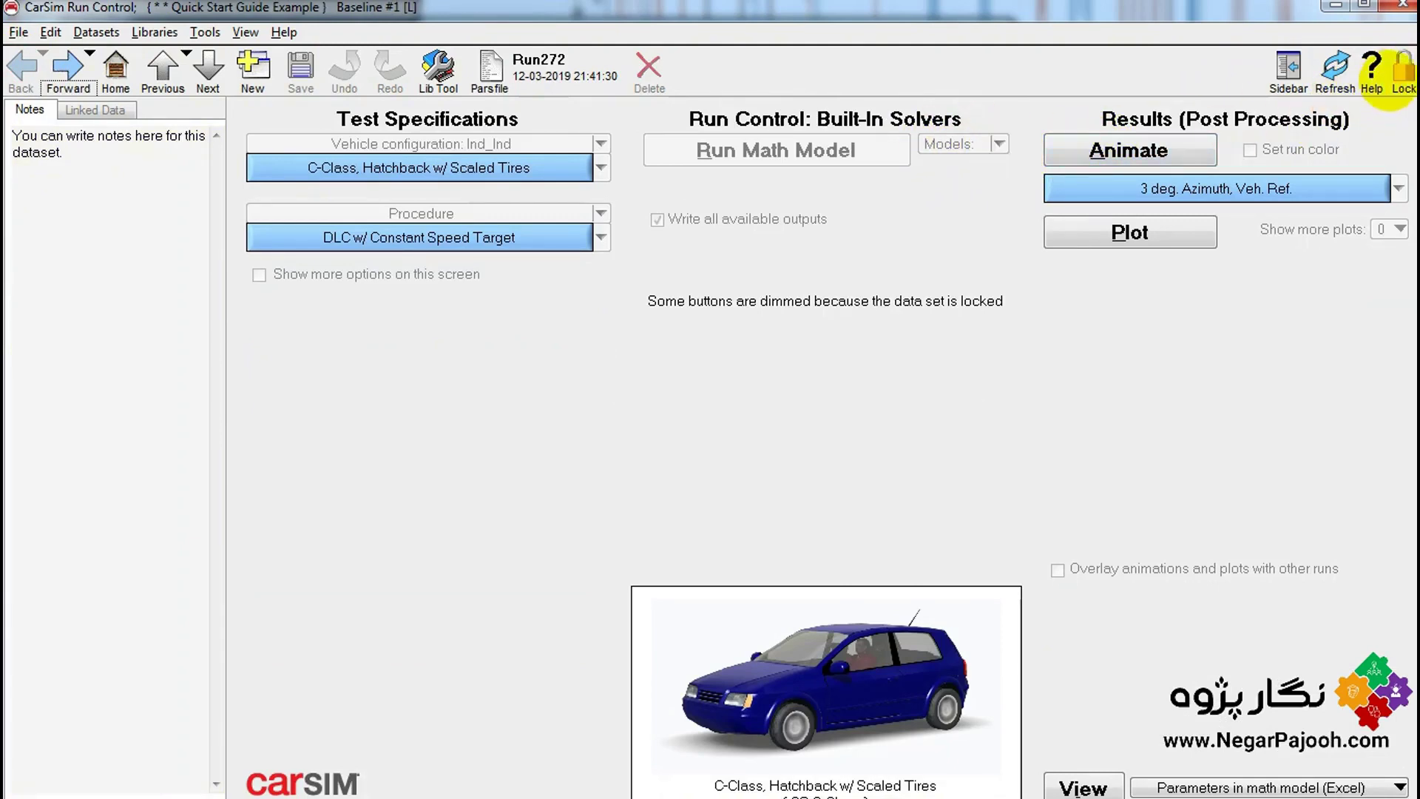
Unlock the Baseline #1 run dataset, run the math model with the built-in solvers and open its animation.
click(1402, 71)
click(858, 148)
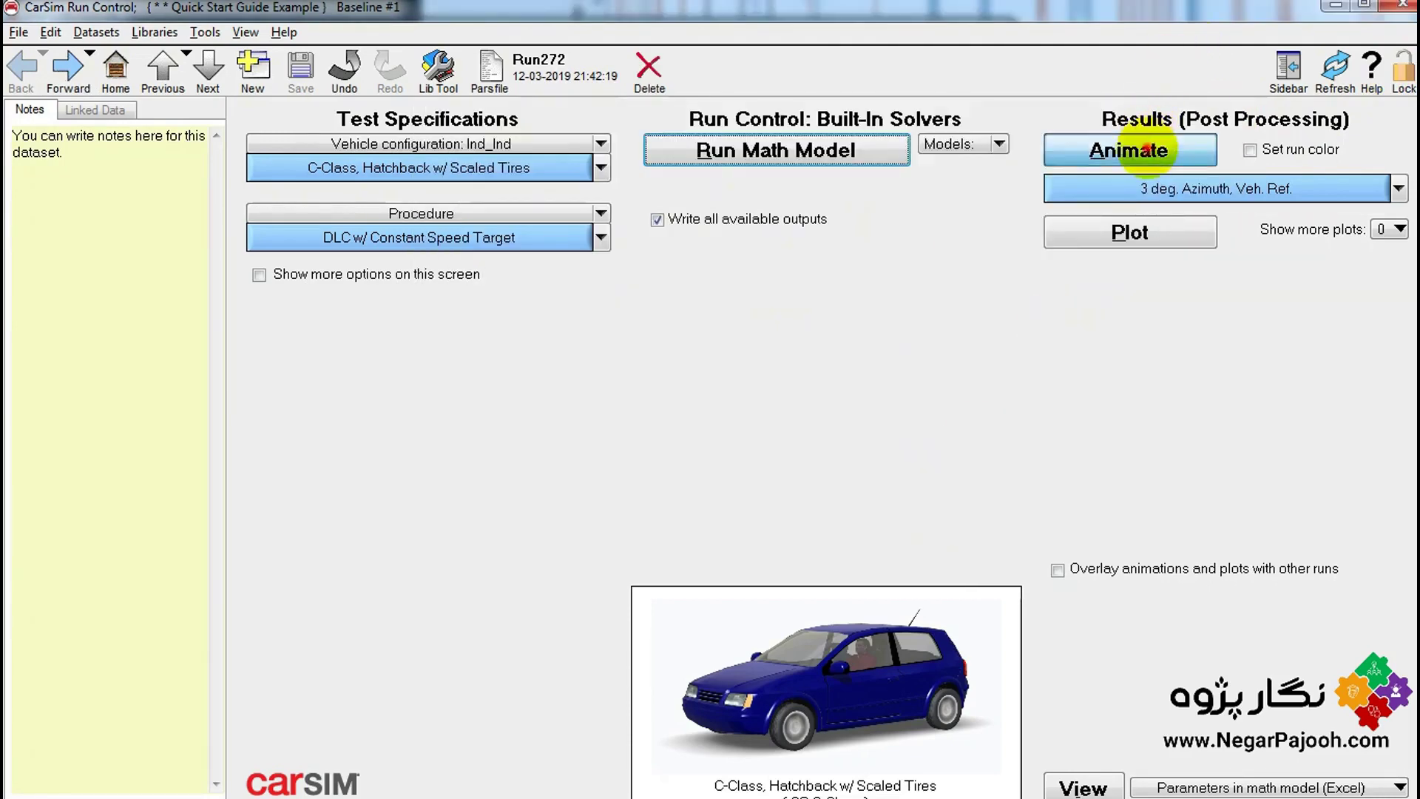
click(1147, 148)
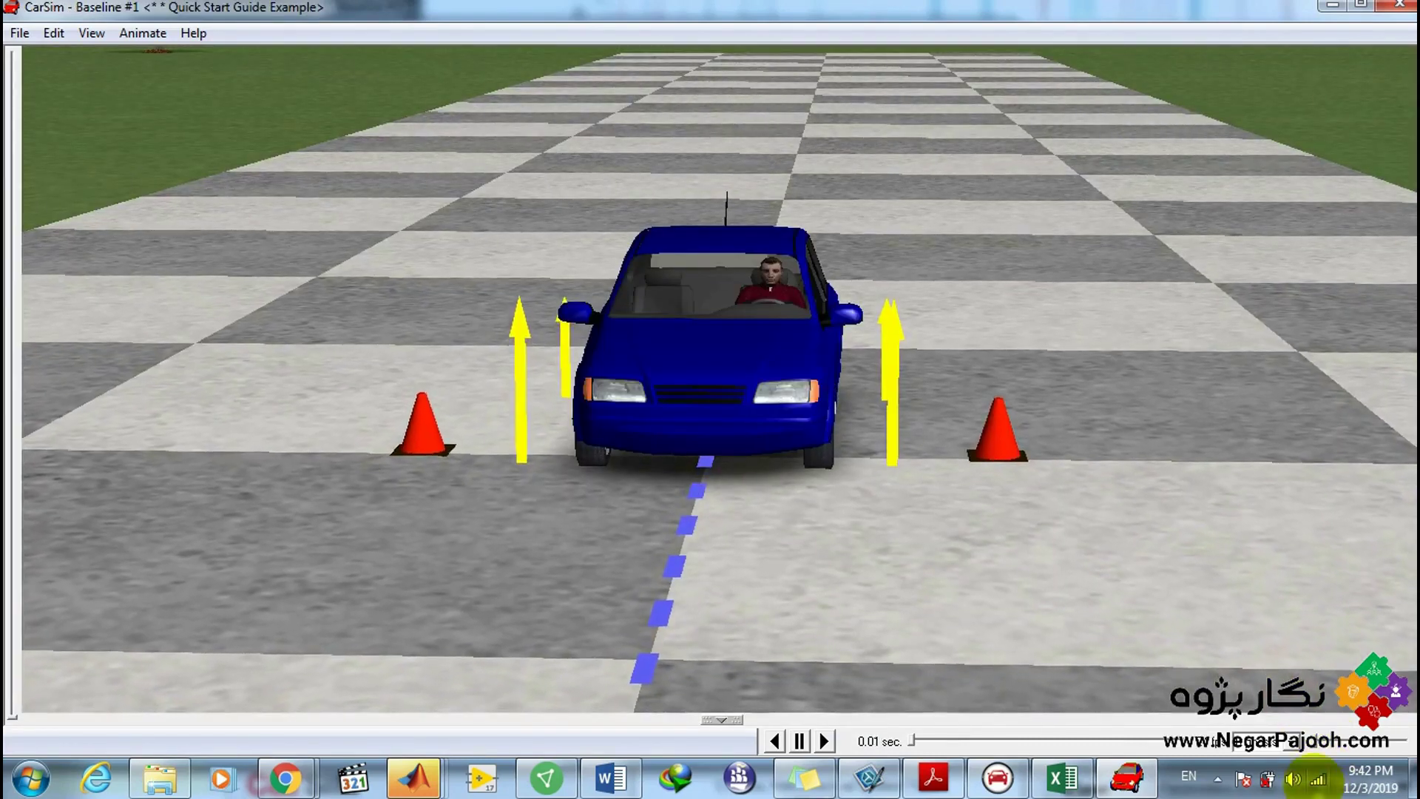
Open the system volume control while the double lane change animation plays.
click(1317, 779)
click(1166, 781)
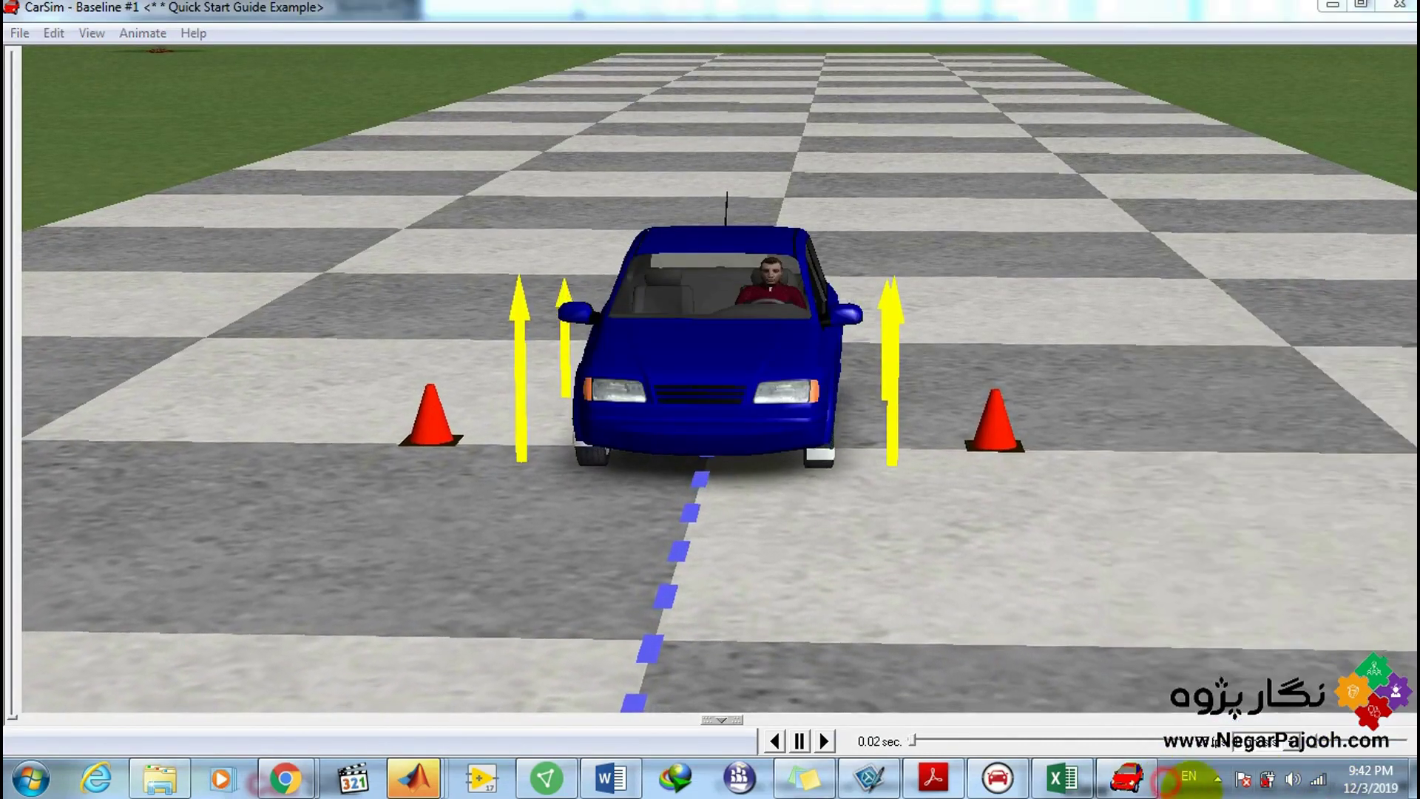
click(1292, 778)
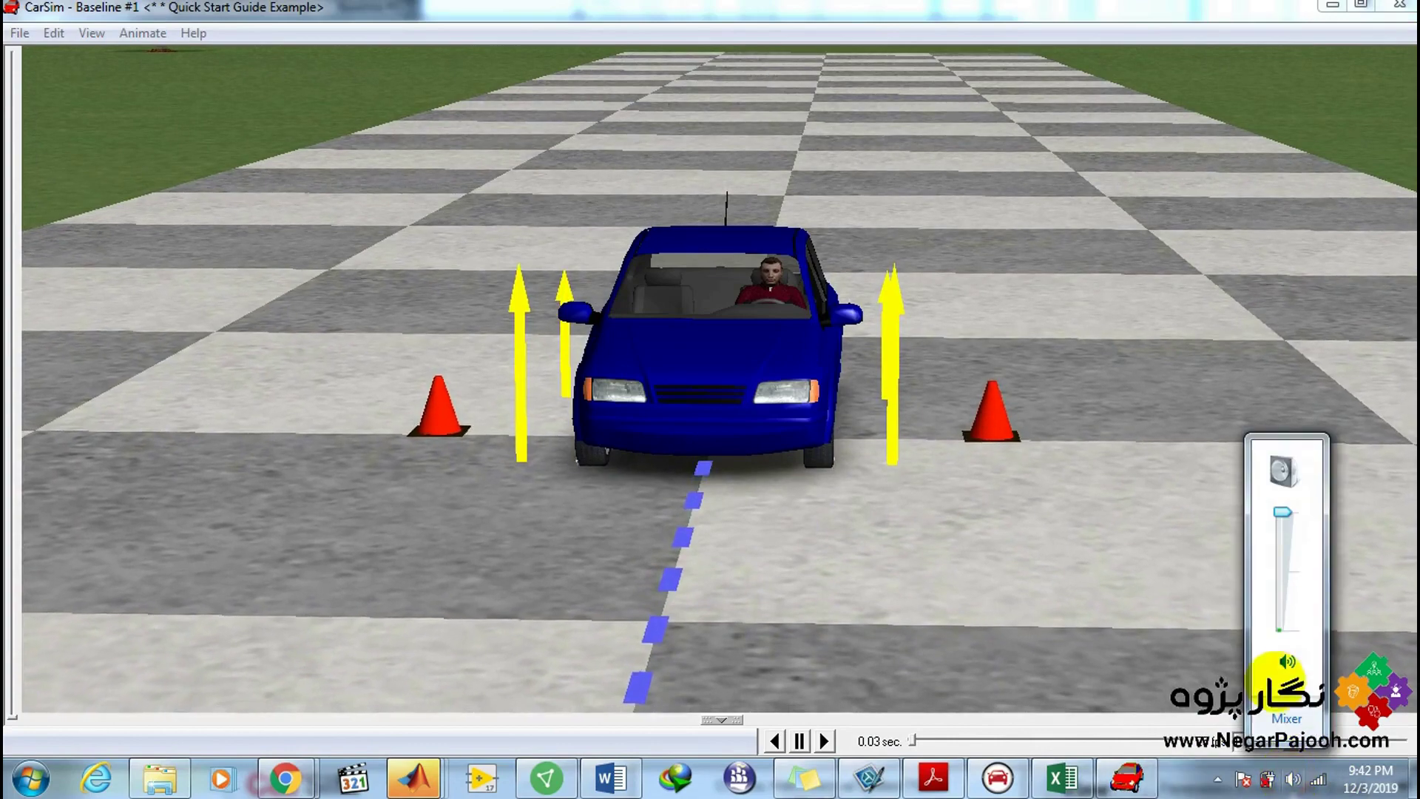
mouse_move(1283, 510)
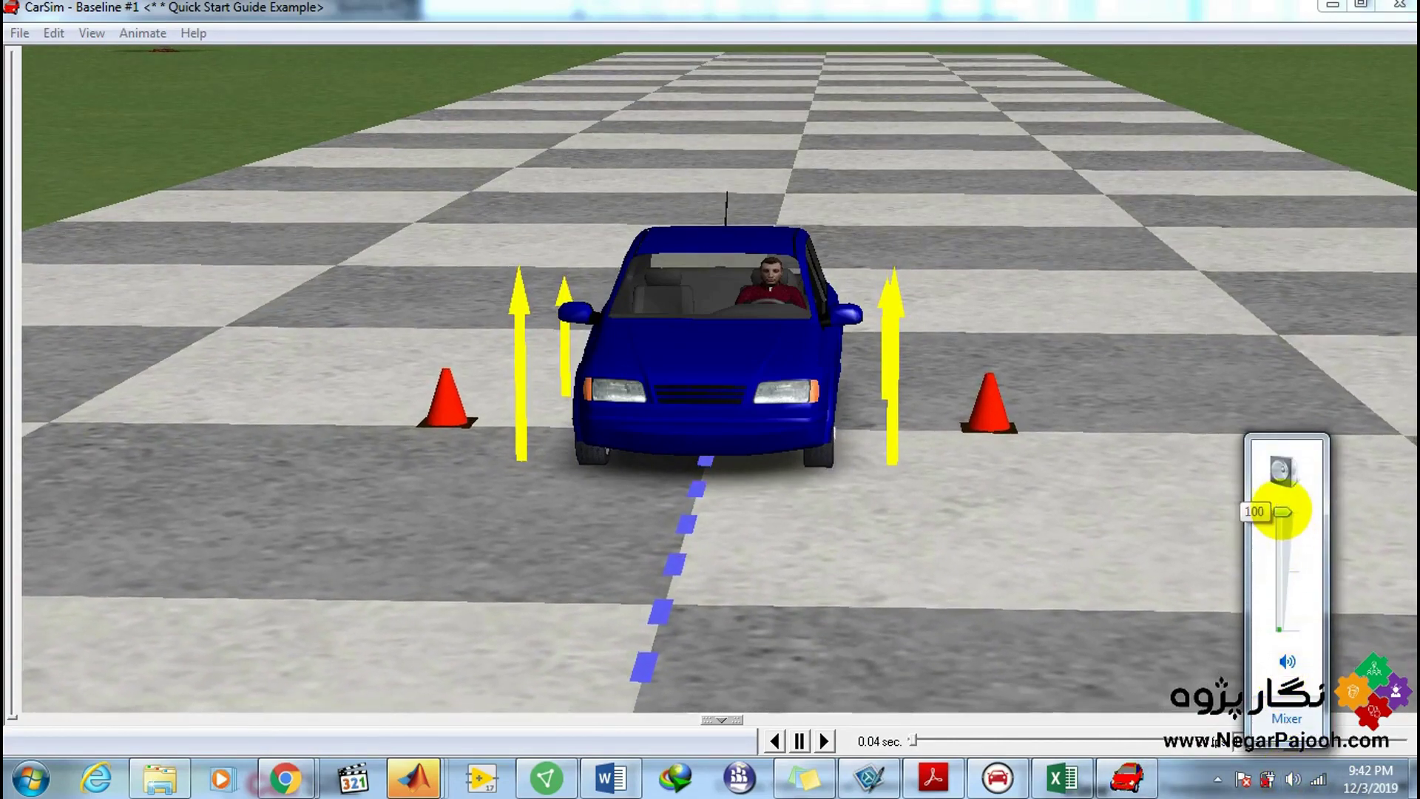